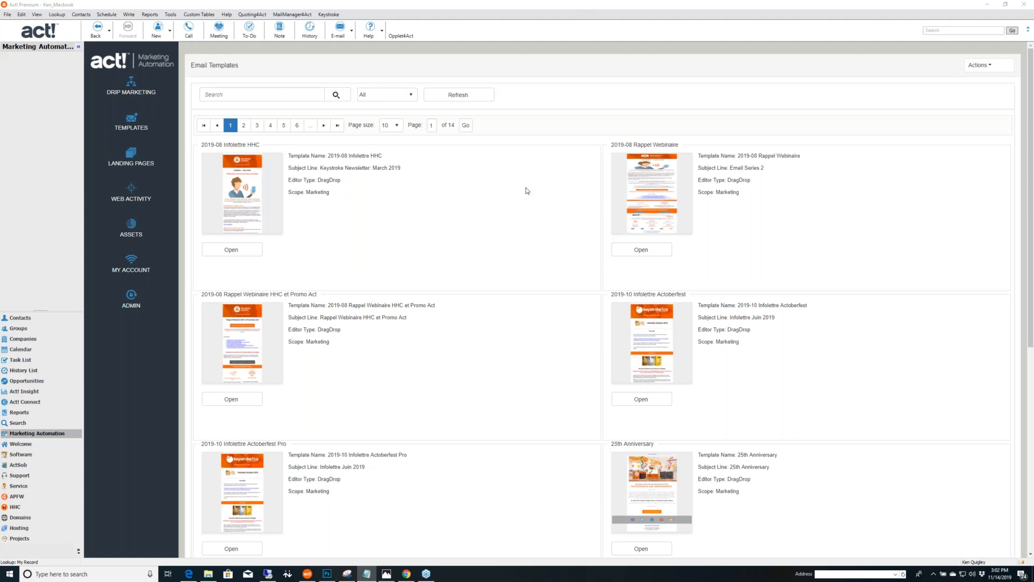
Switch to Photos and look through the October 2019 newsletter images from header to footer, returning to the template list.
mouse_move(386, 576)
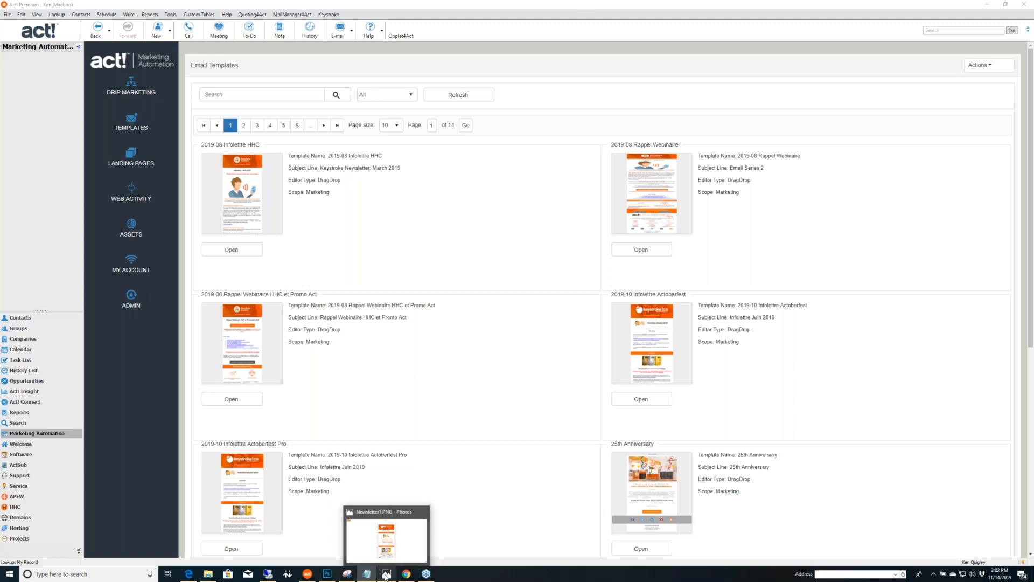
click(386, 576)
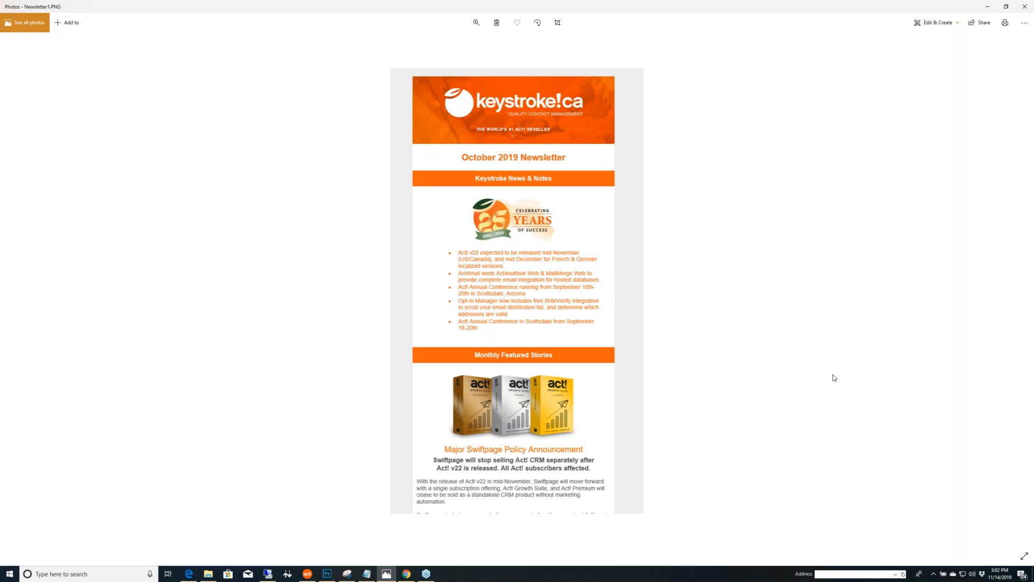
mouse_move(1009, 293)
click(1013, 293)
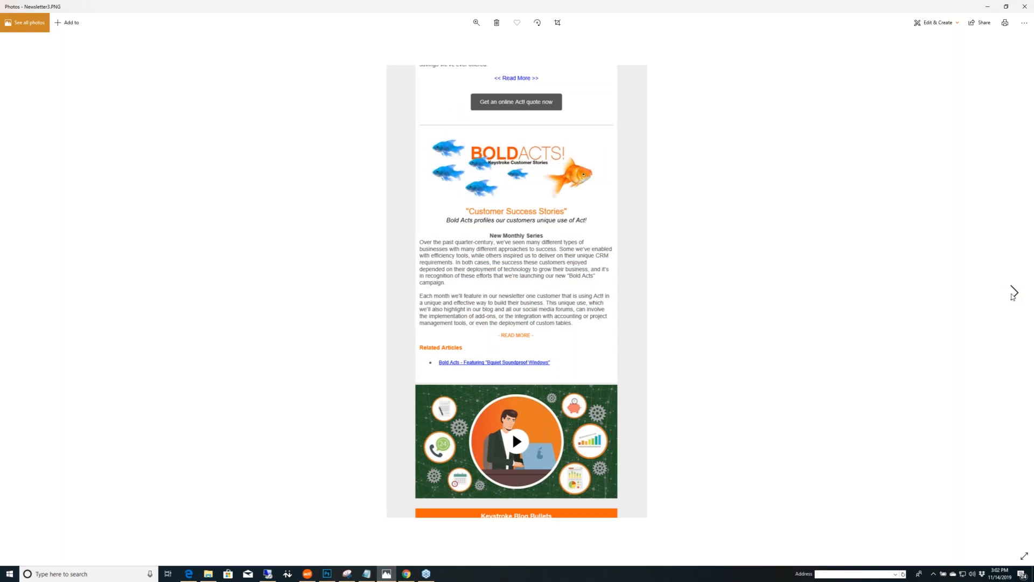
click(1013, 295)
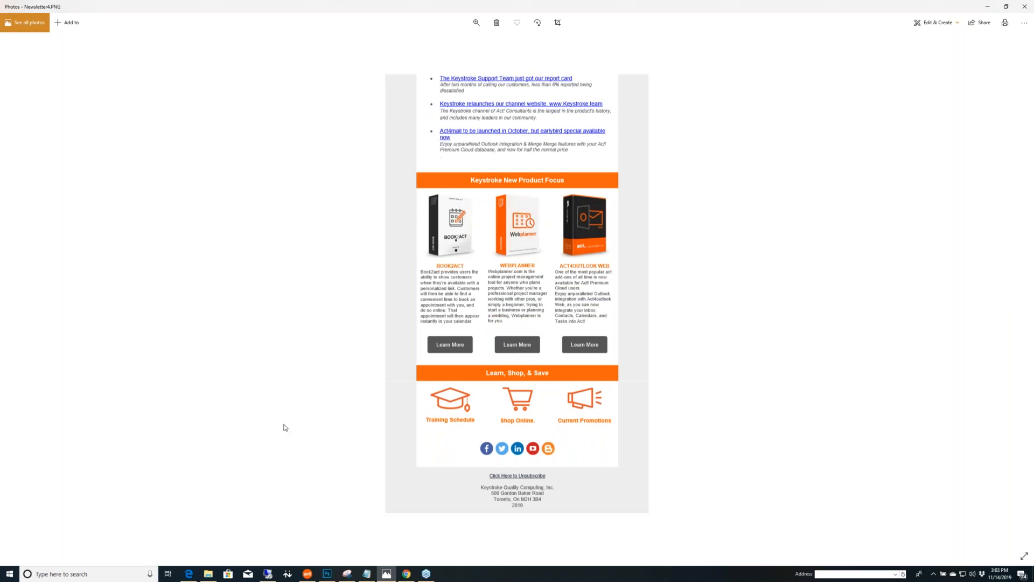
click(22, 295)
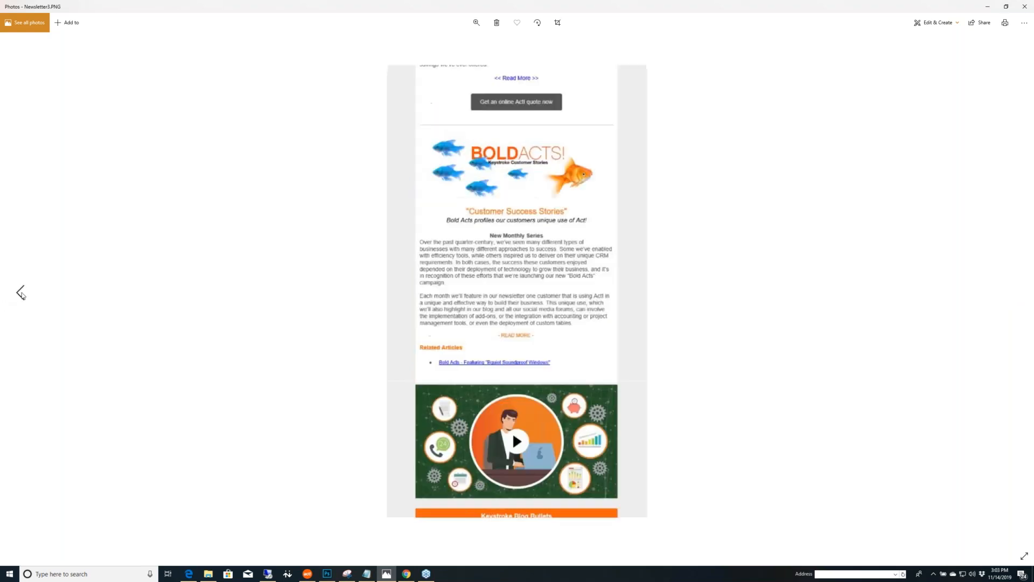
click(22, 295)
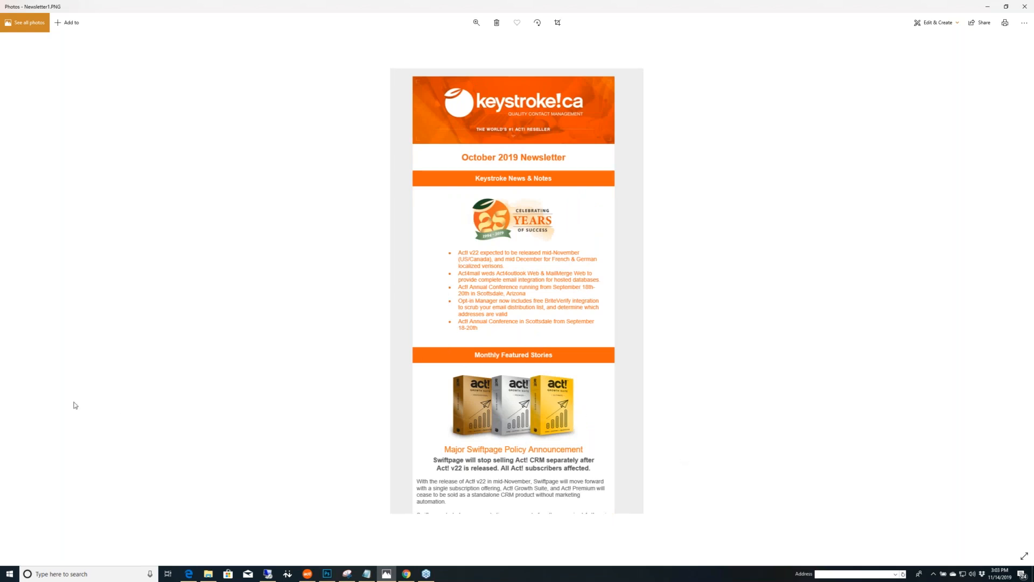
click(1016, 295)
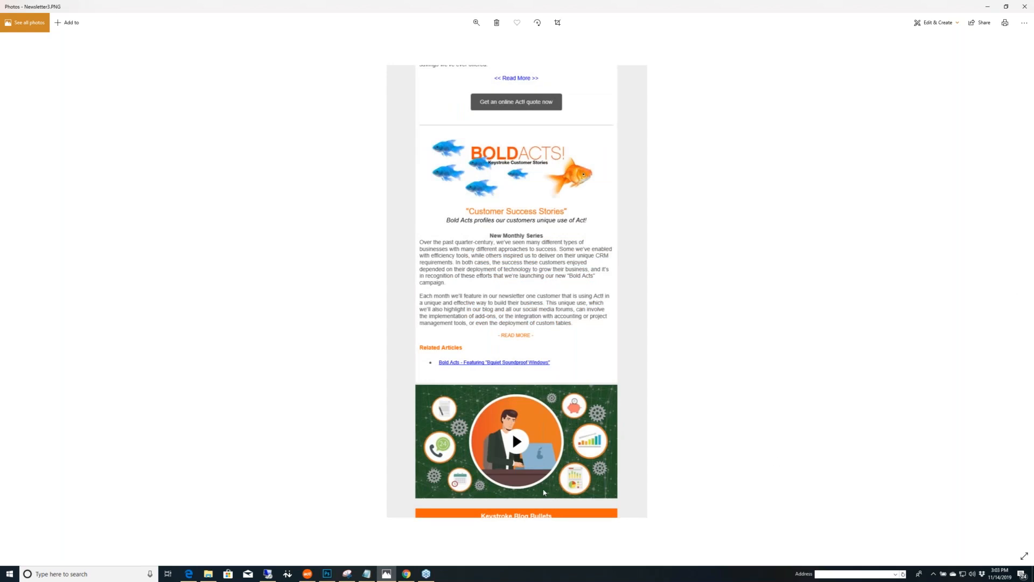
click(1012, 294)
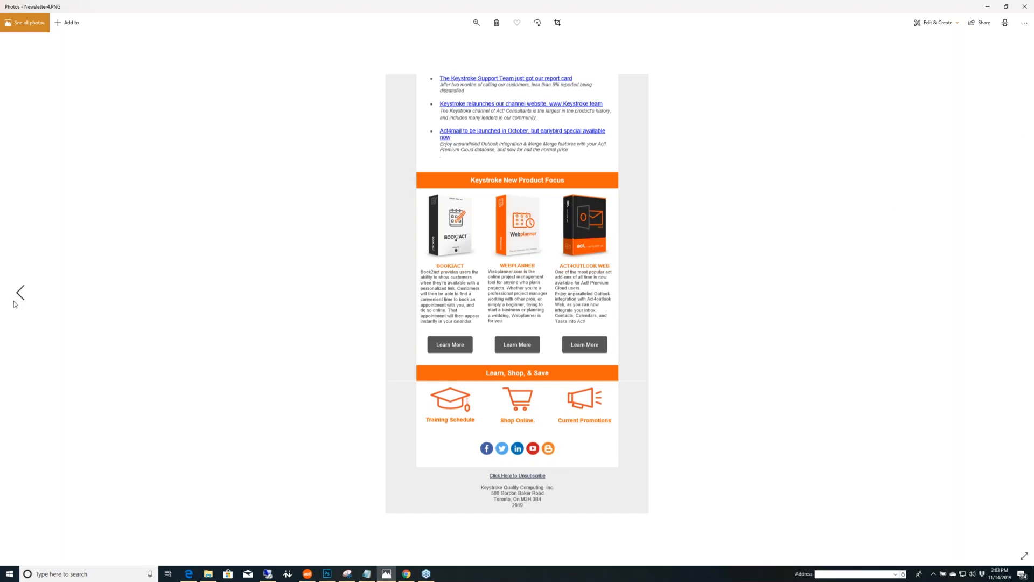
click(21, 295)
click(20, 294)
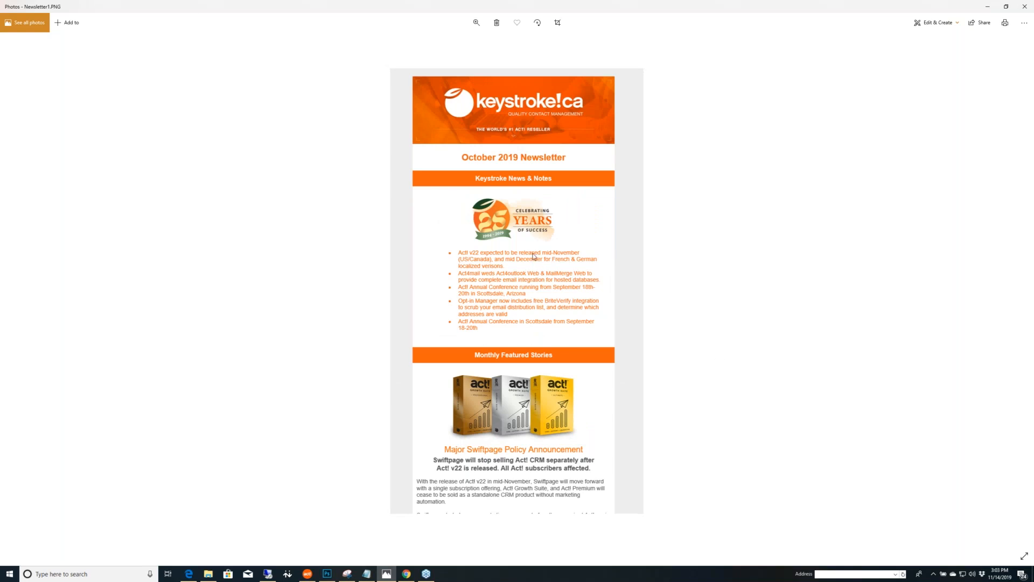
click(987, 6)
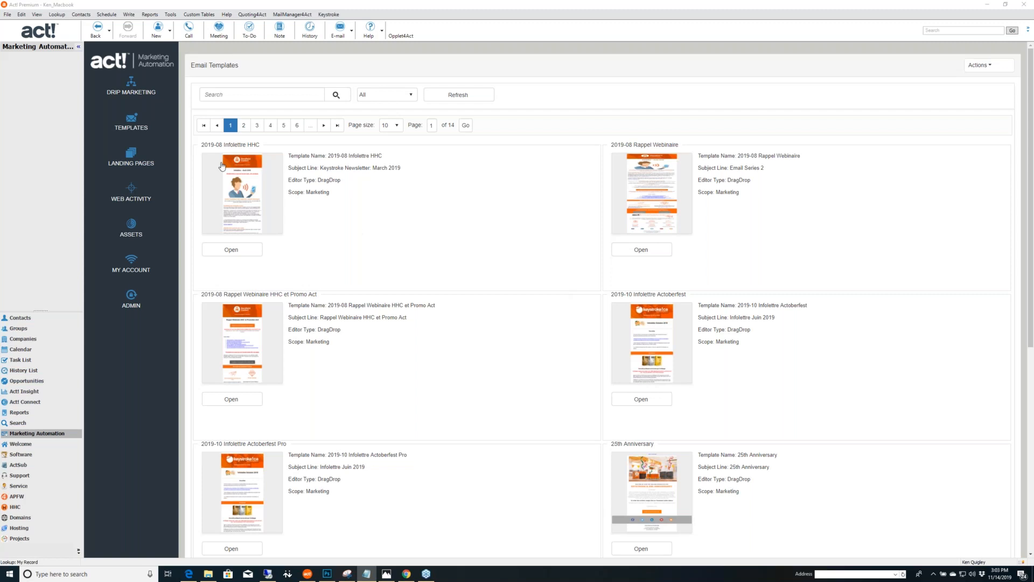
Start a new email template named Wbinar with type Marketing and the Drag and Drop editor.
click(132, 123)
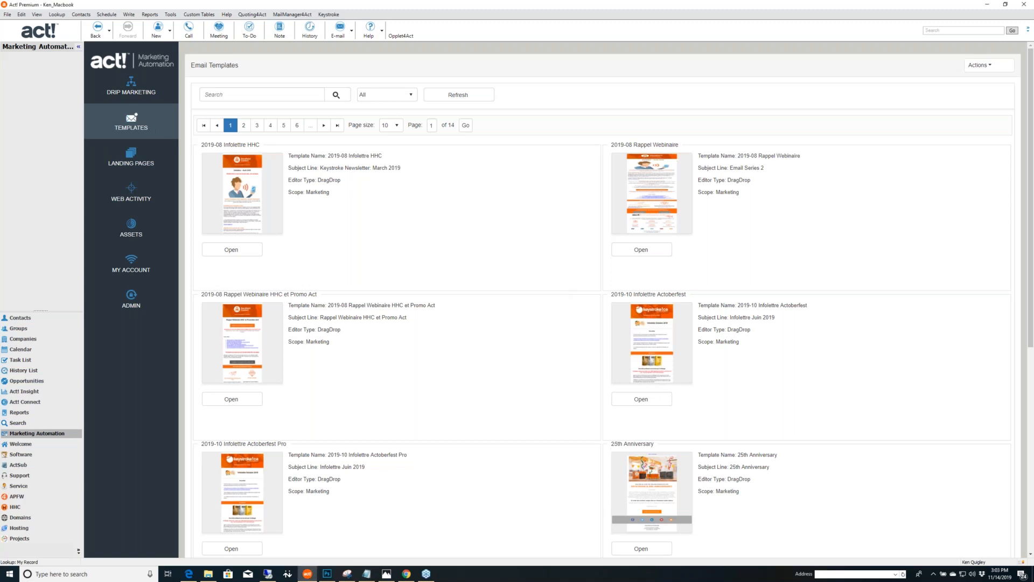
click(977, 65)
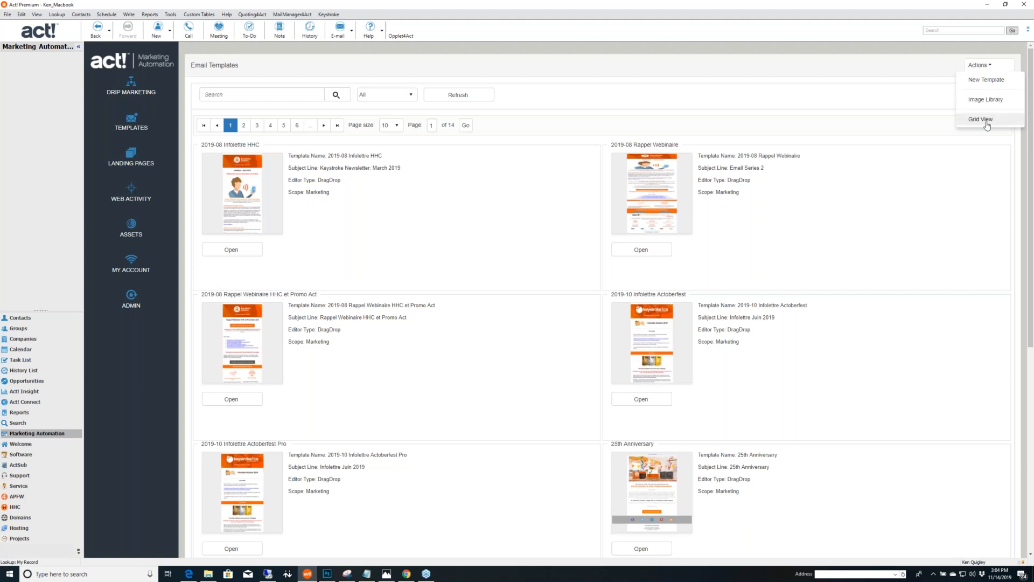
click(979, 81)
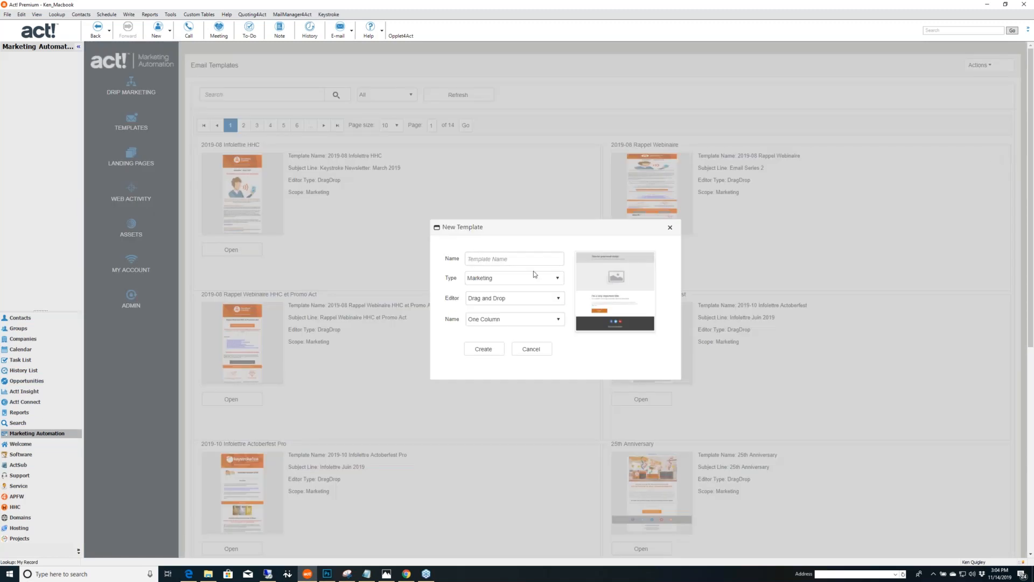
click(500, 260)
text(Wbinai)
click(561, 279)
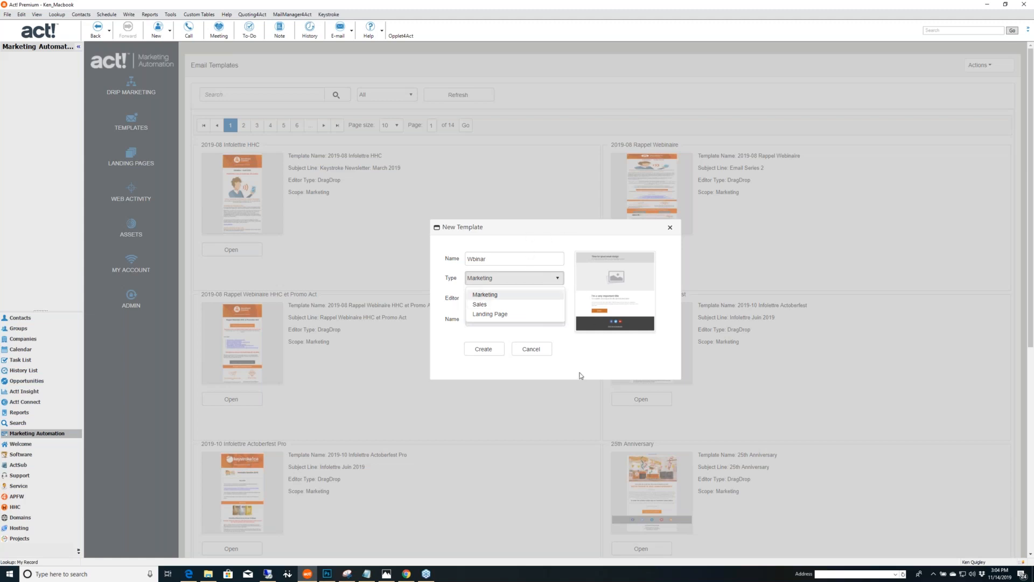
click(514, 292)
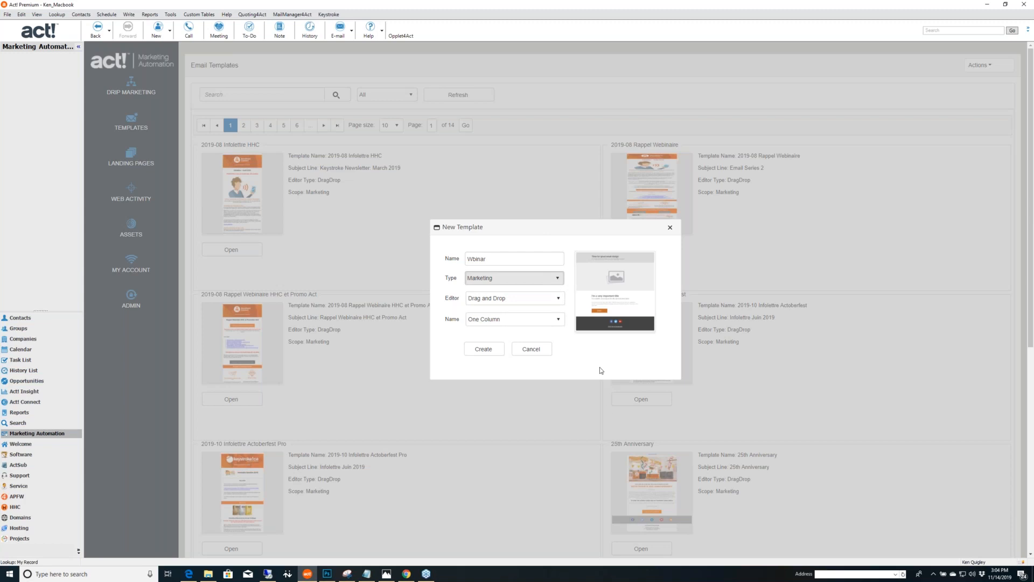
click(558, 299)
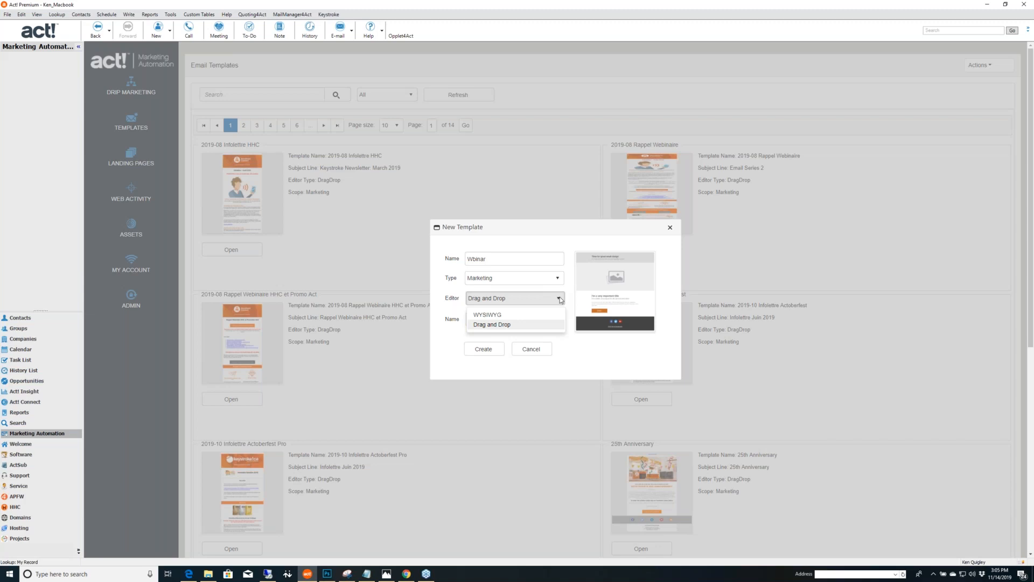
click(514, 325)
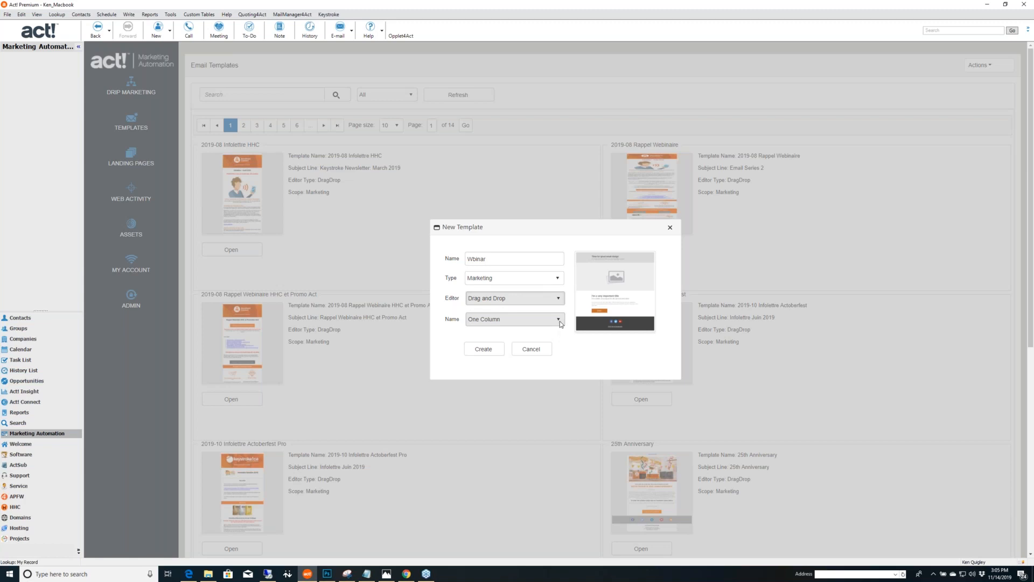
Try the Proceed to Cart and Purple Wine layouts as the base design for the new template.
click(559, 320)
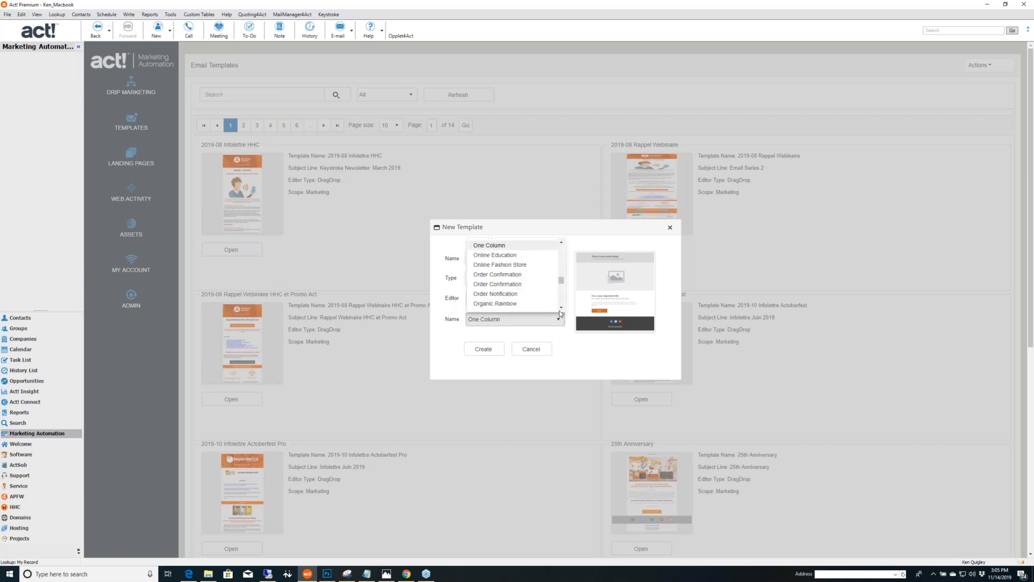
scroll(562, 281, up, 1)
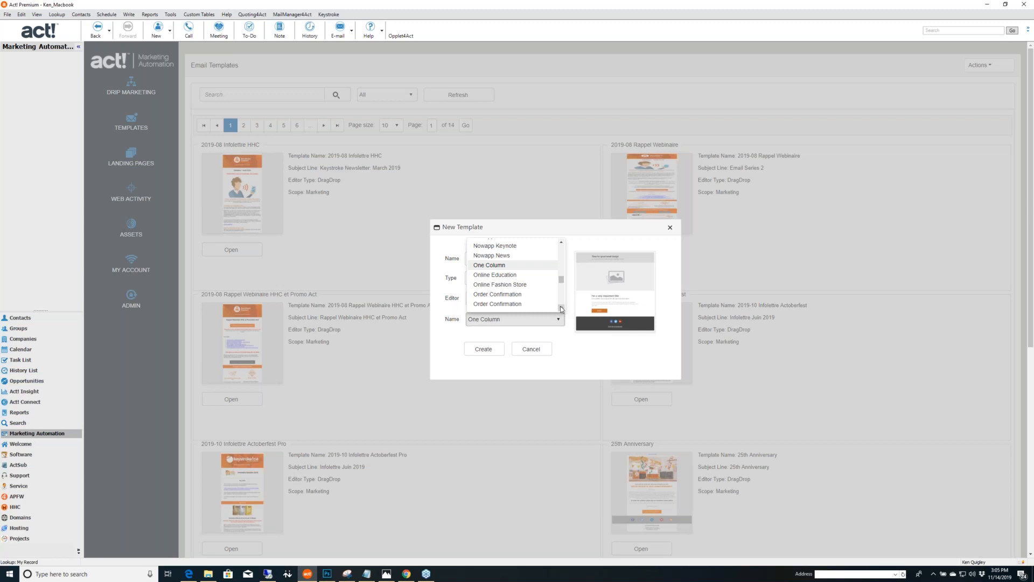
scroll(561, 309, down, 3)
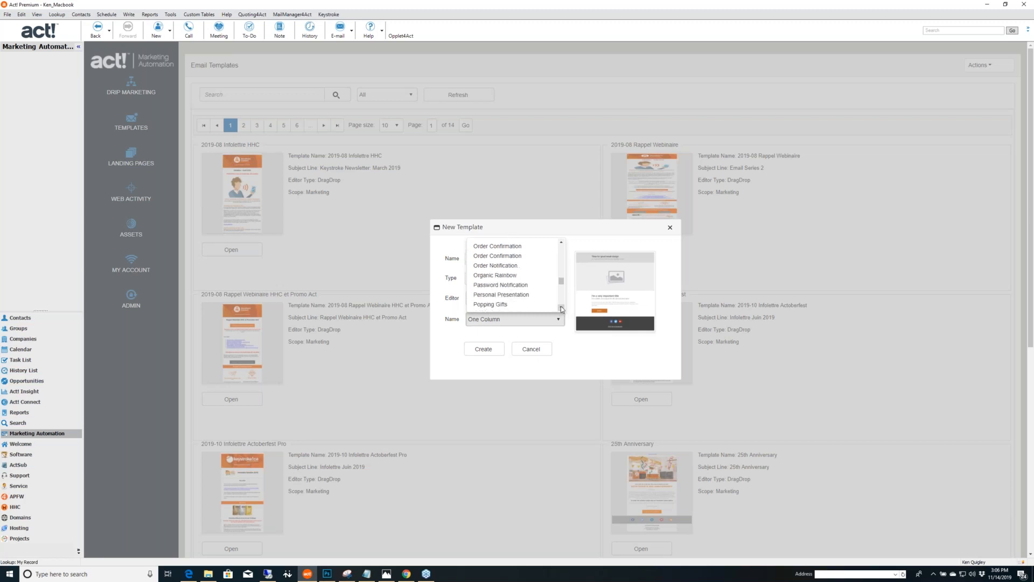
click(562, 308)
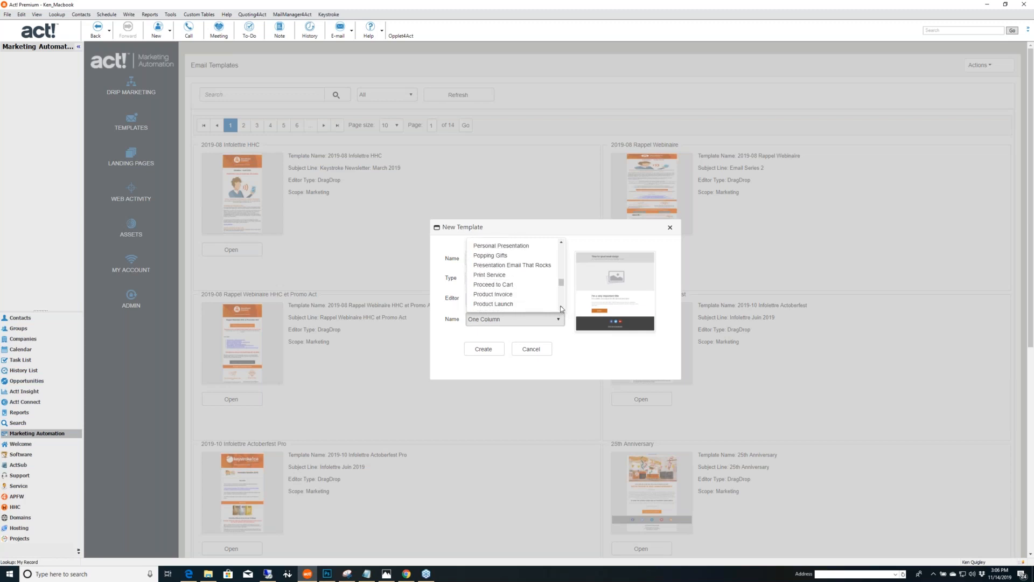
click(500, 284)
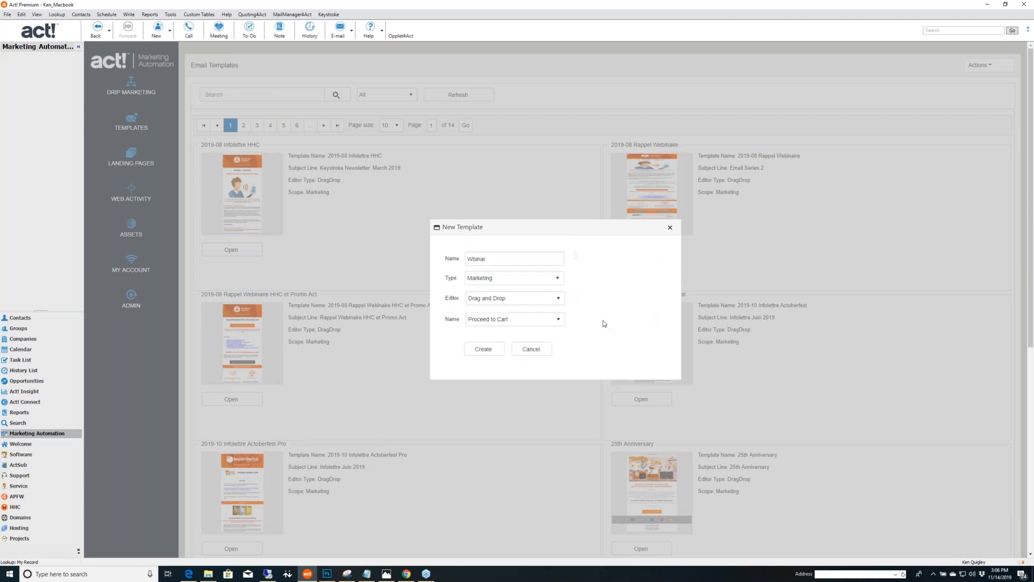
click(558, 319)
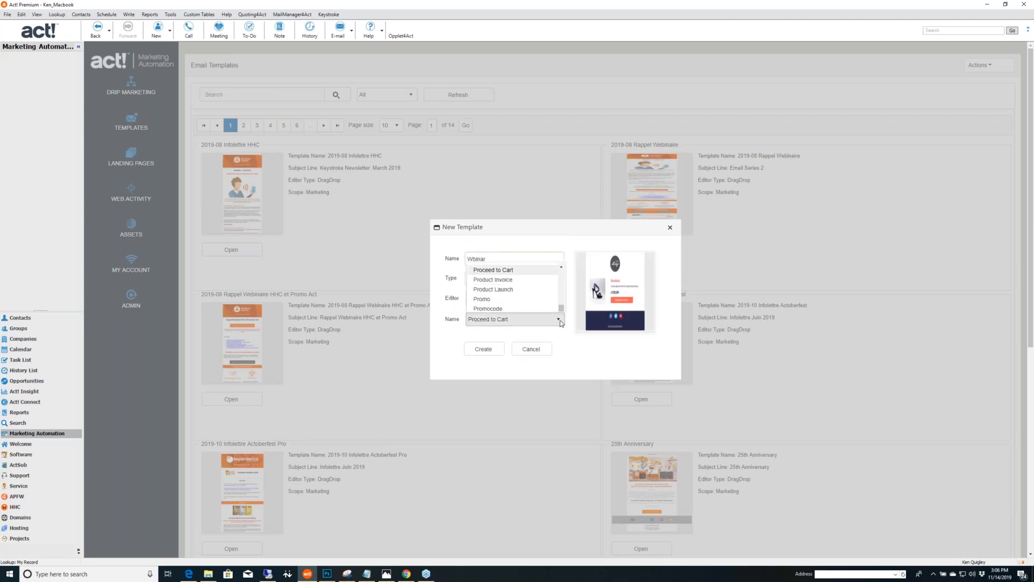
click(525, 294)
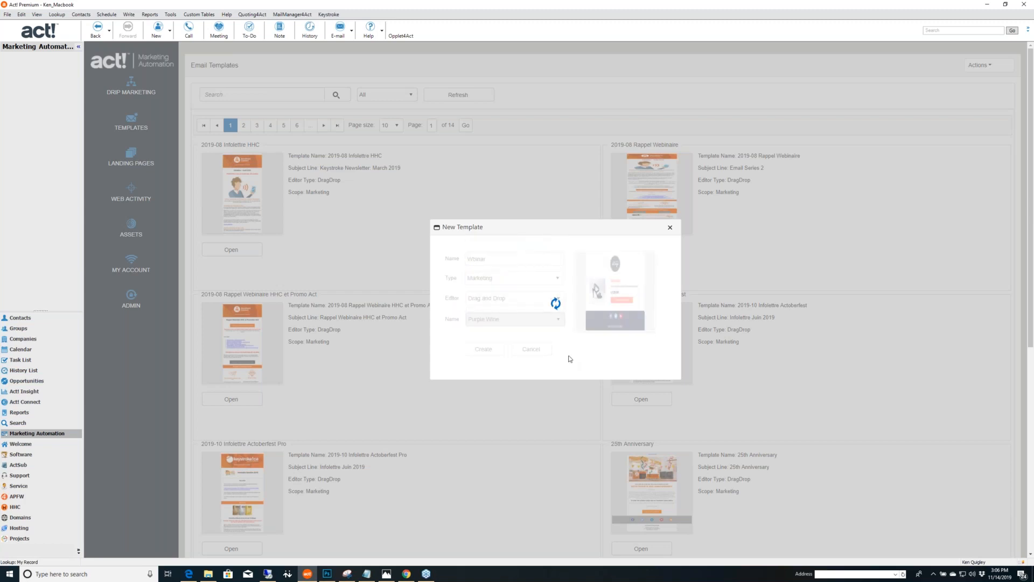
Choose the One Column layout for the Wbinar template and create it.
click(558, 319)
scroll(526, 306, up, 5)
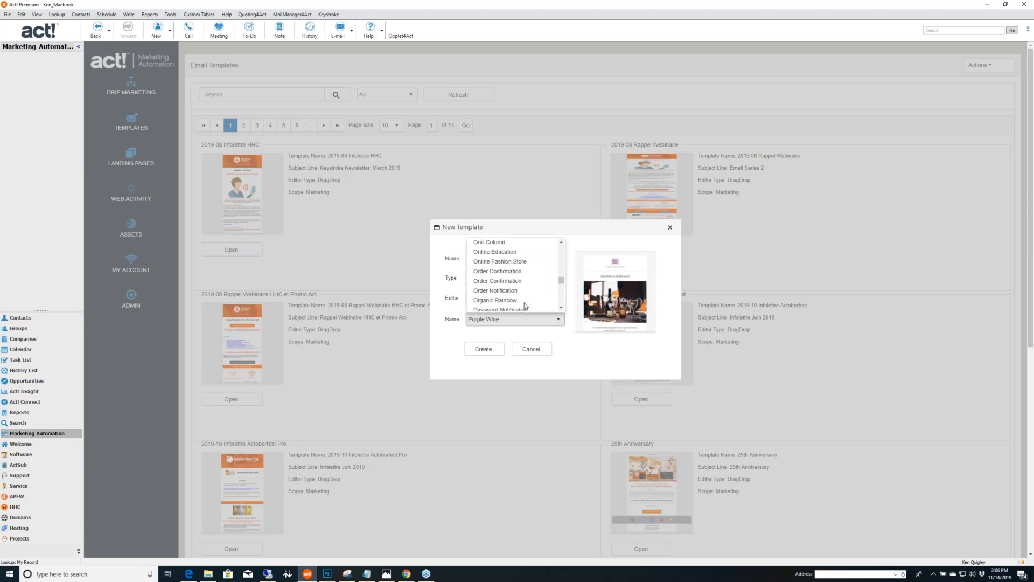
click(489, 242)
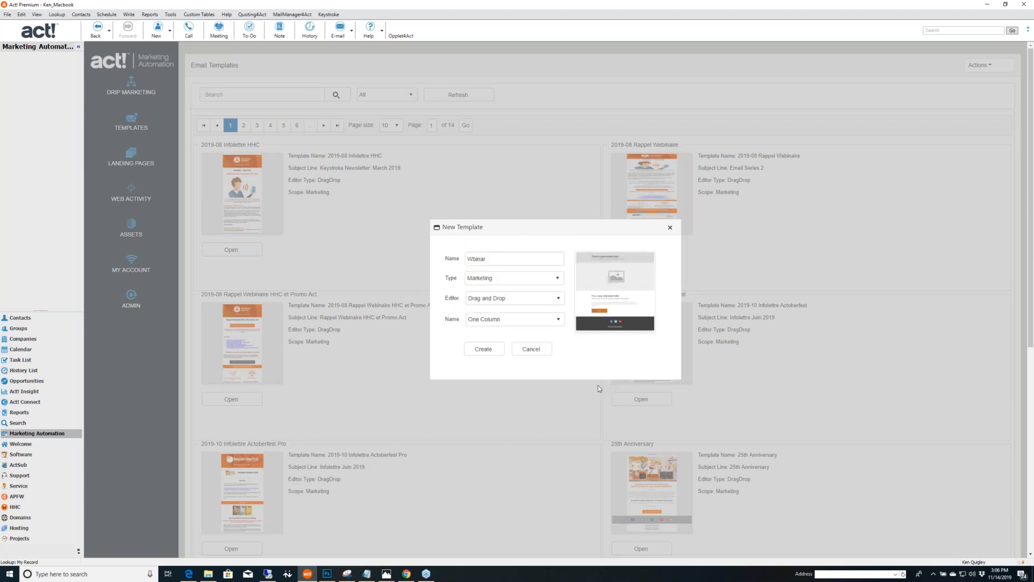
click(484, 350)
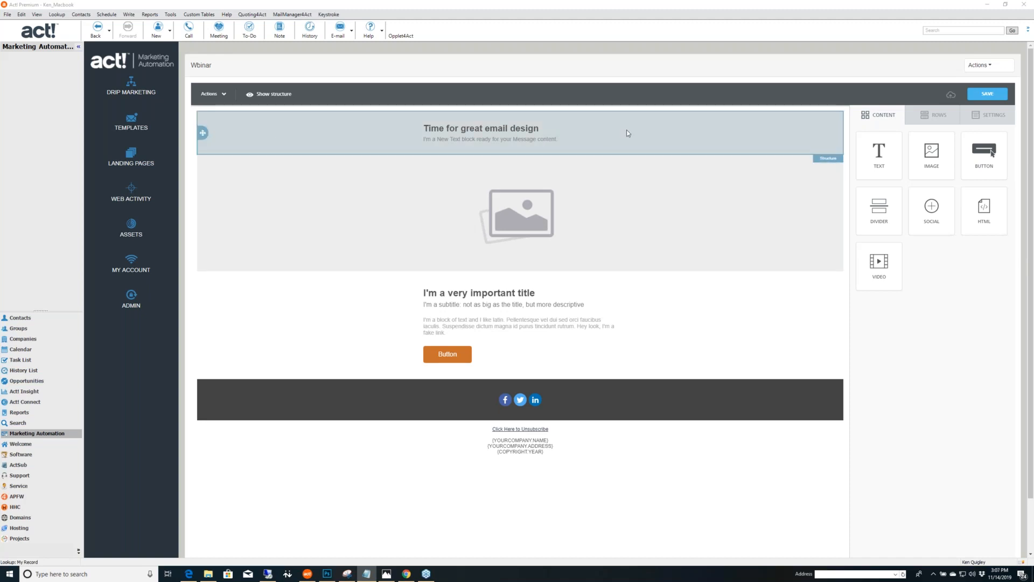
Examine the template's structure outlines, the properties of its image, text, button and row blocks, and the available editor actions.
click(254, 95)
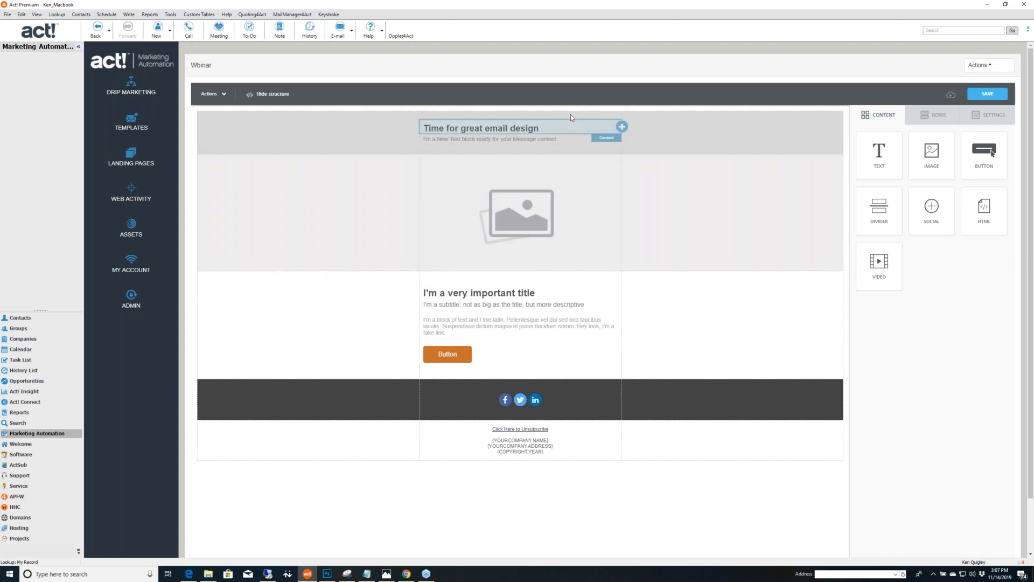
click(271, 94)
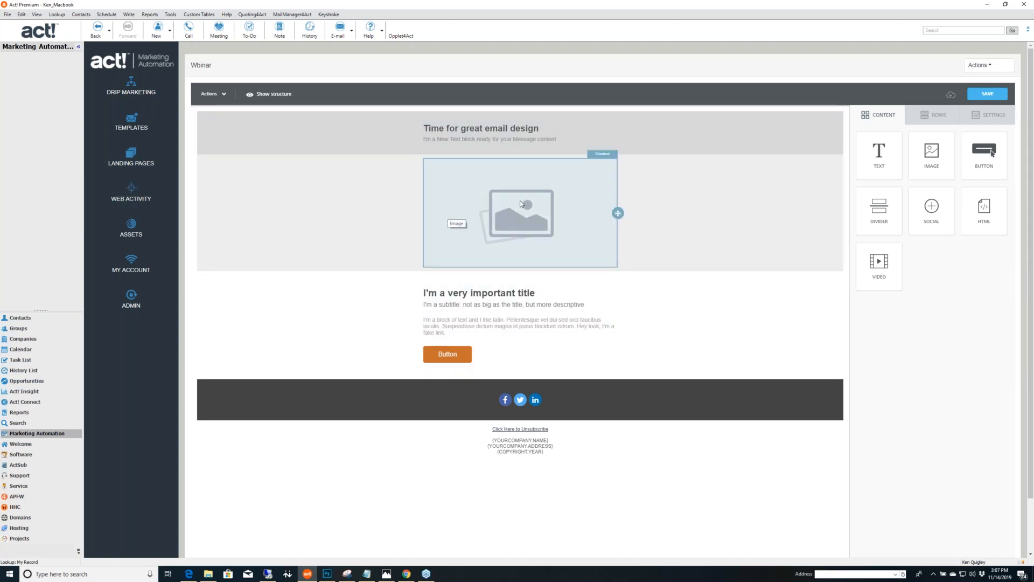
click(549, 226)
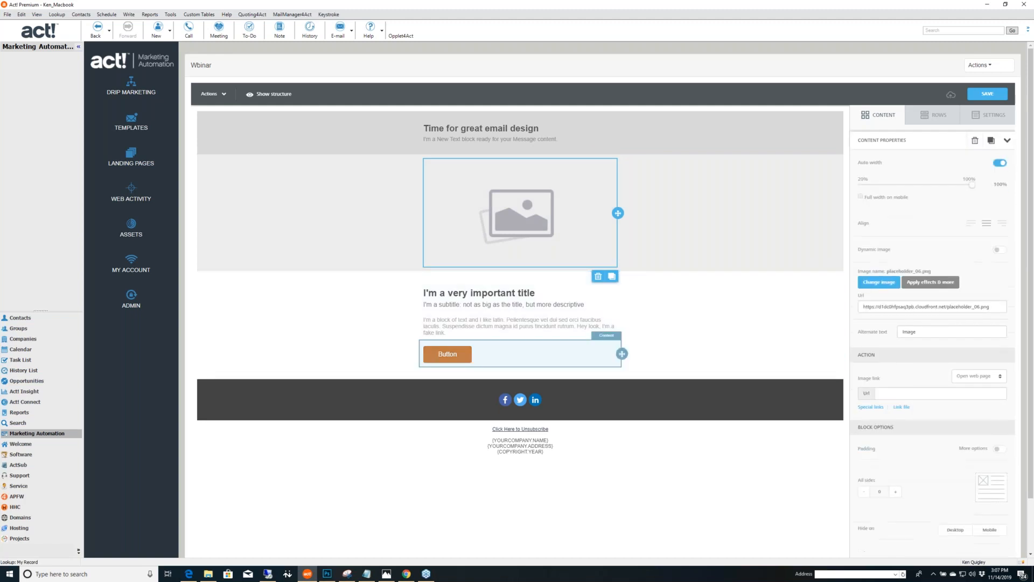
click(509, 330)
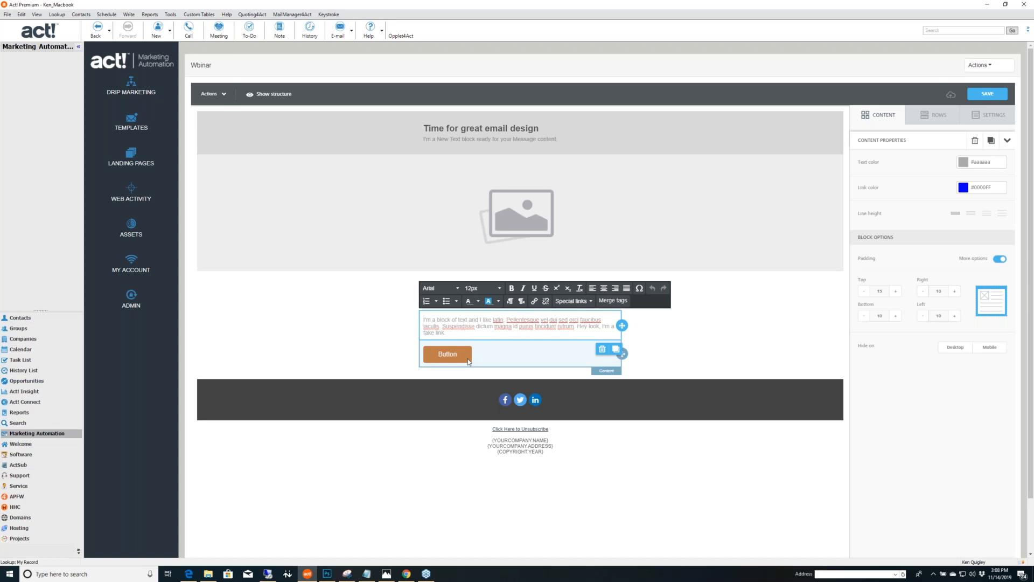
click(736, 323)
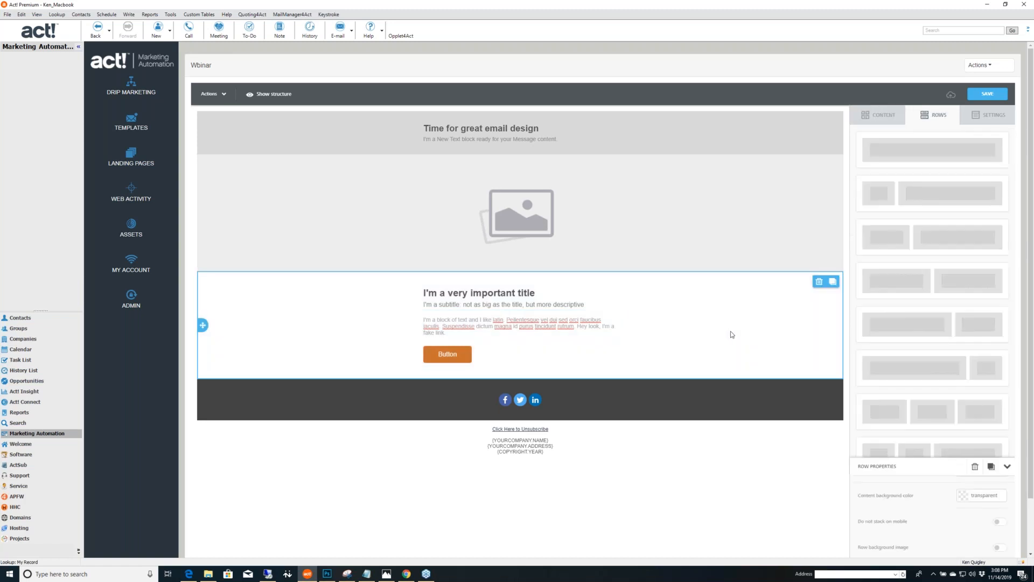
click(485, 354)
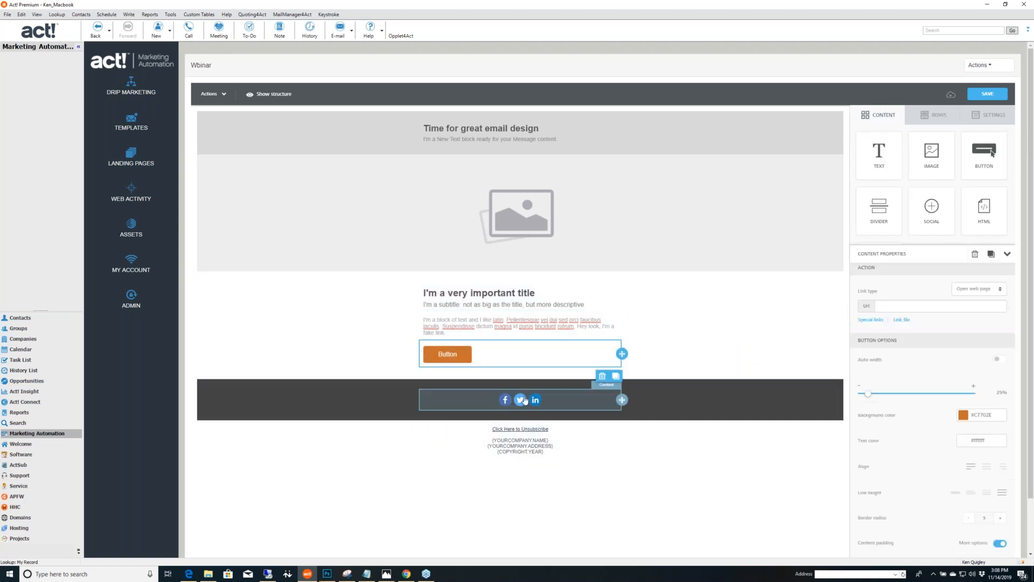
click(684, 404)
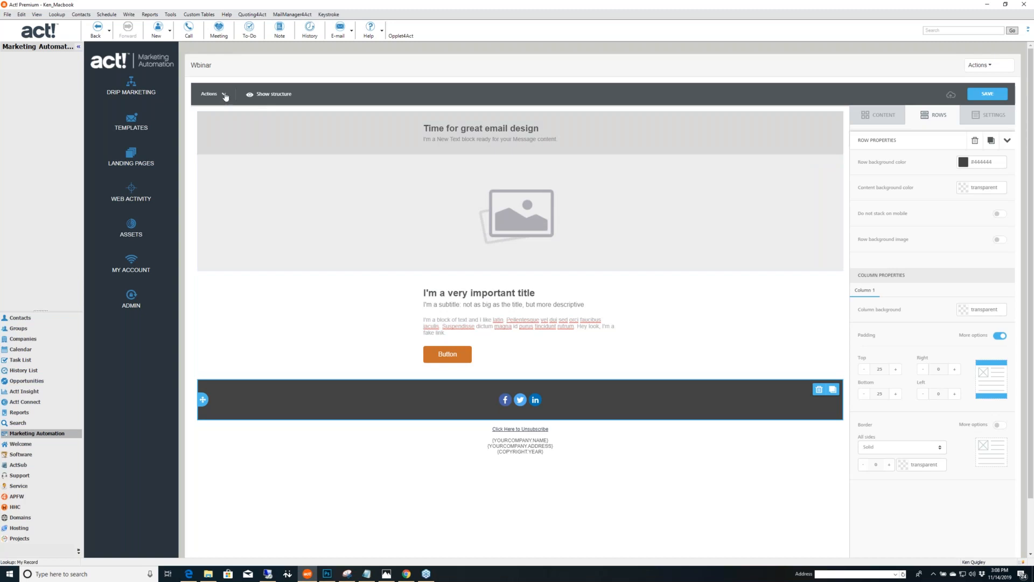
click(225, 96)
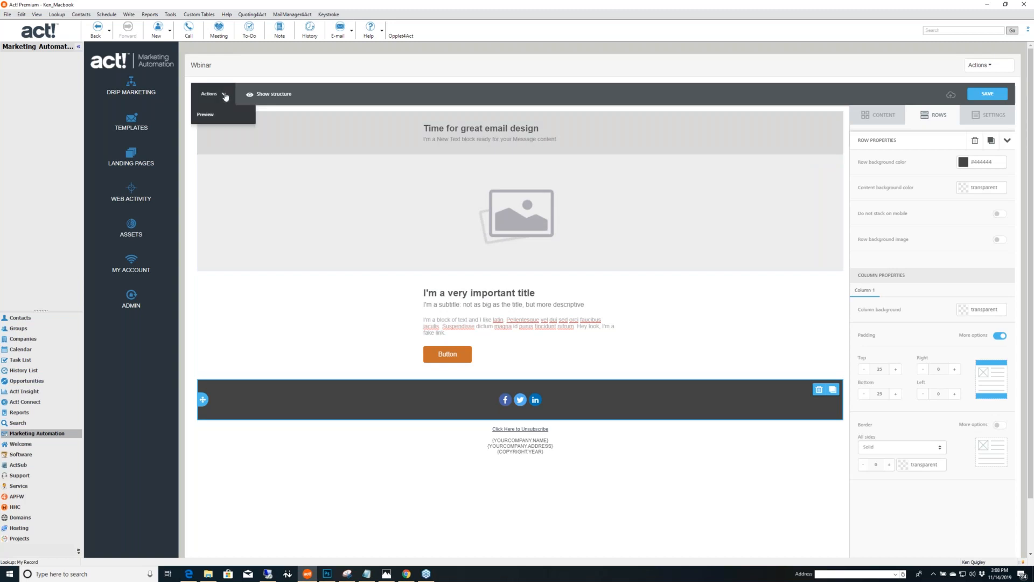
Preview the Wbinar template in desktop and mobile views, checking the whole mobile layout, and return to the editor.
click(209, 118)
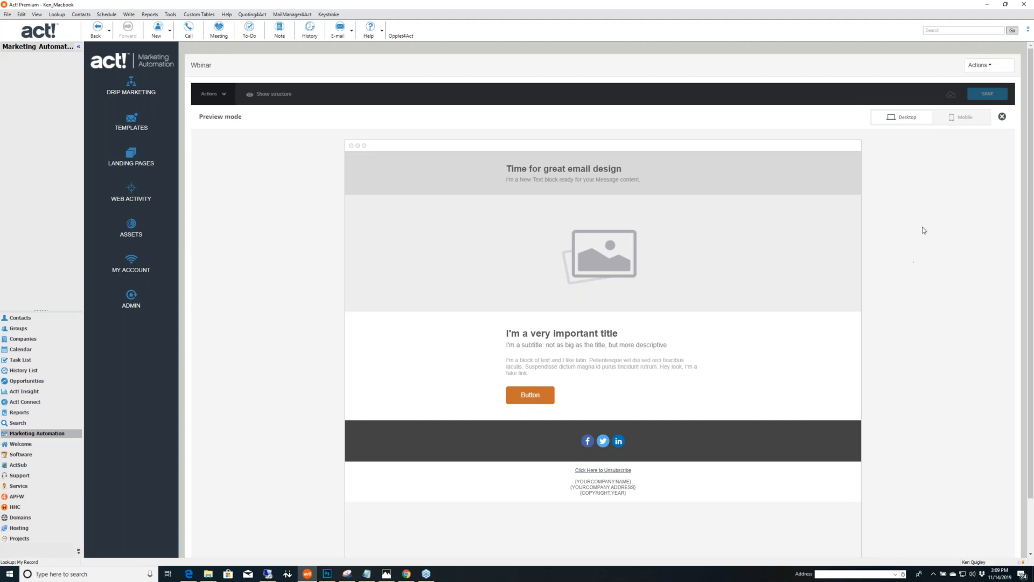
click(965, 118)
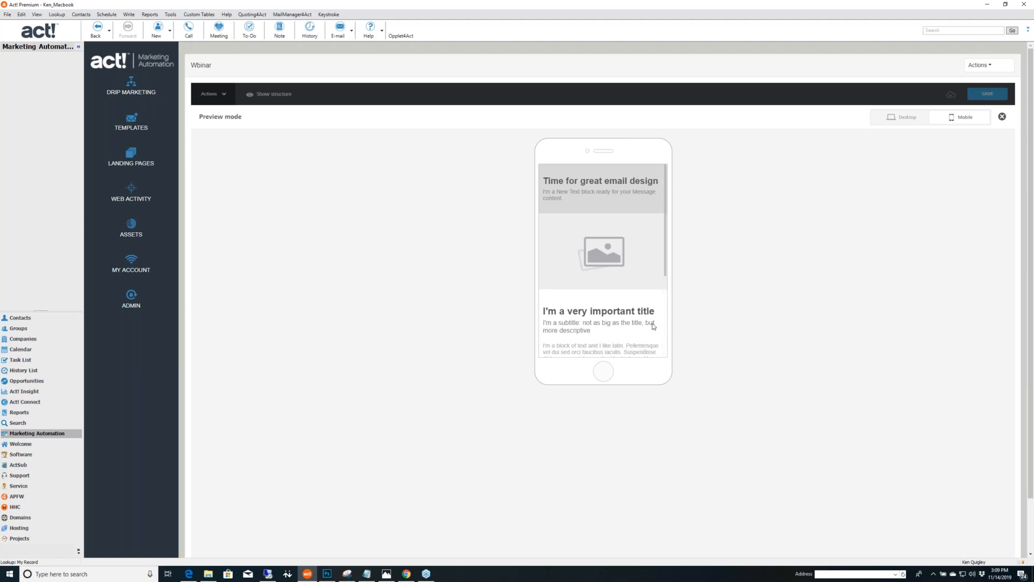
drag(667, 276, 665, 237)
scroll(665, 270, down, 5)
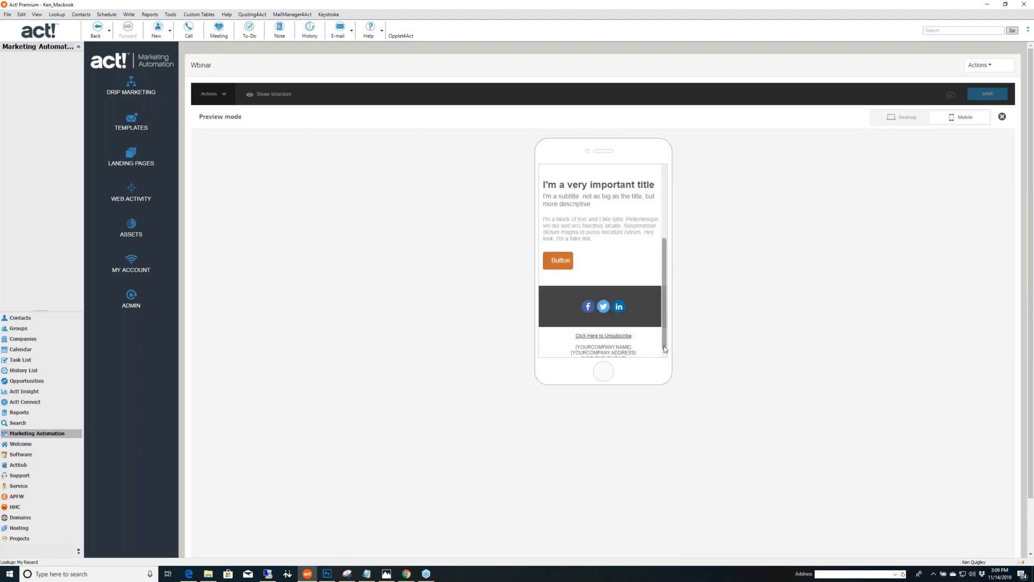
click(1002, 117)
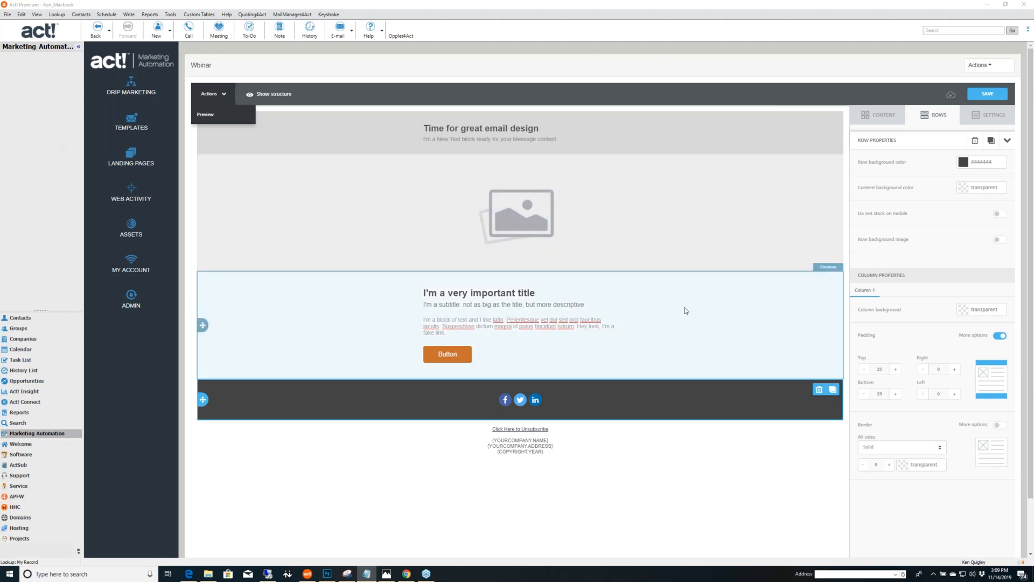
Review the template-level actions and the Send Test Email settings without sending a test, and return to editing.
click(982, 65)
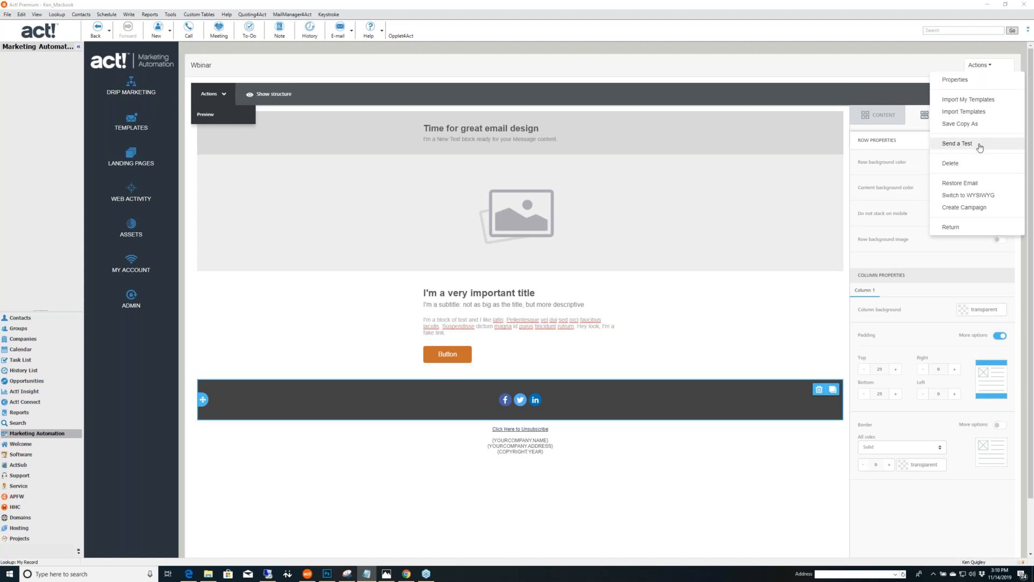
click(957, 143)
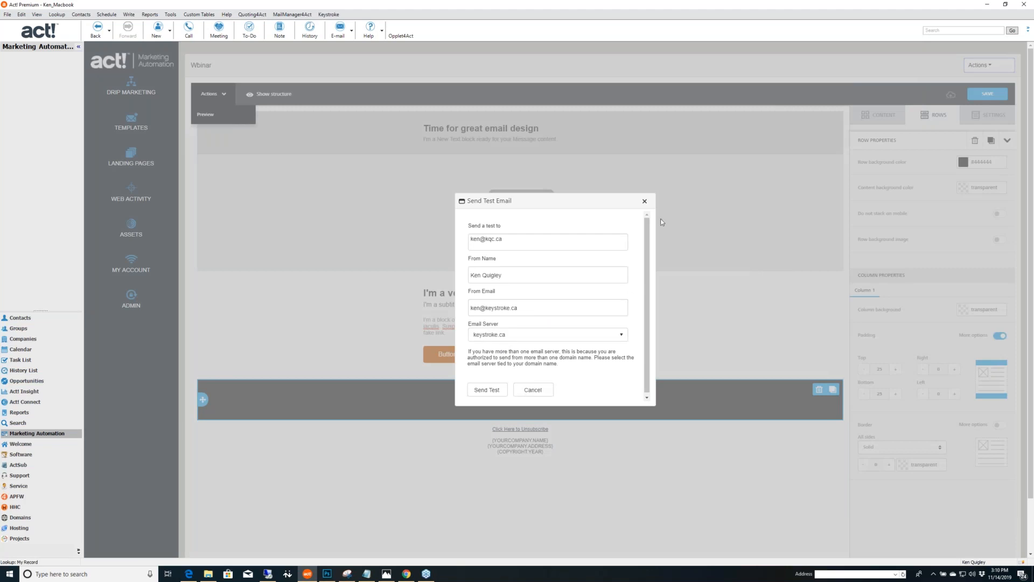
click(645, 201)
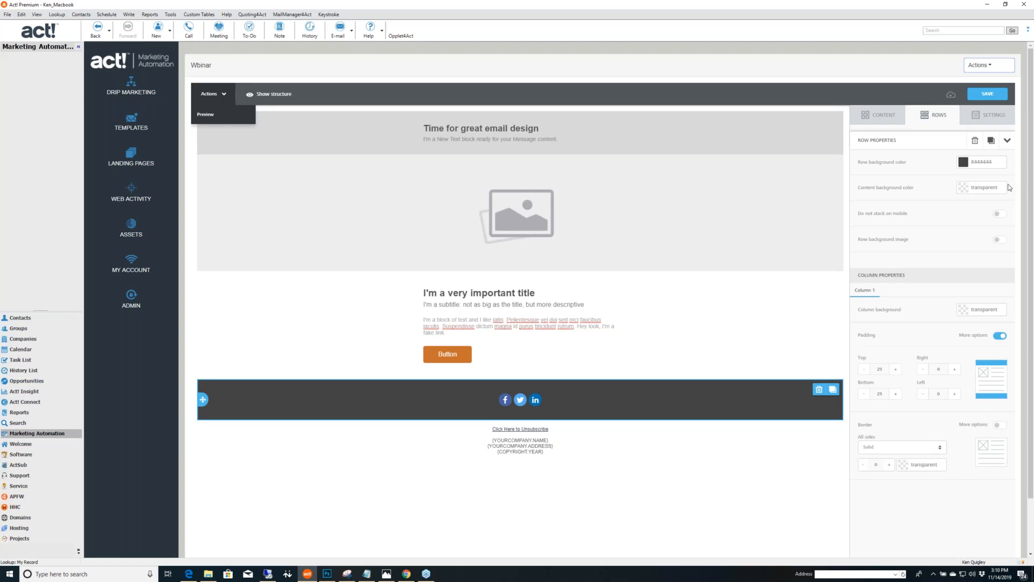
click(986, 66)
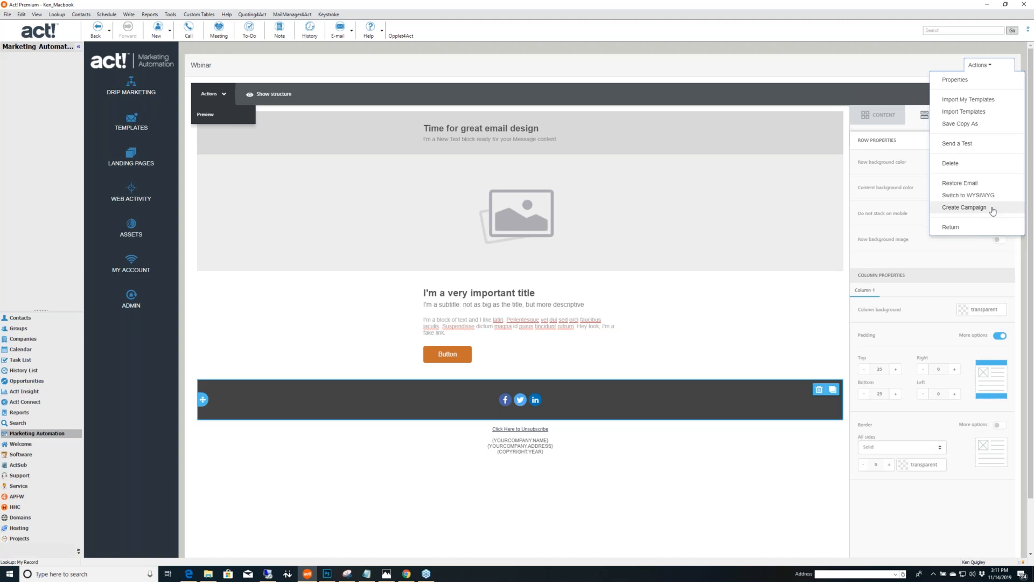
click(984, 228)
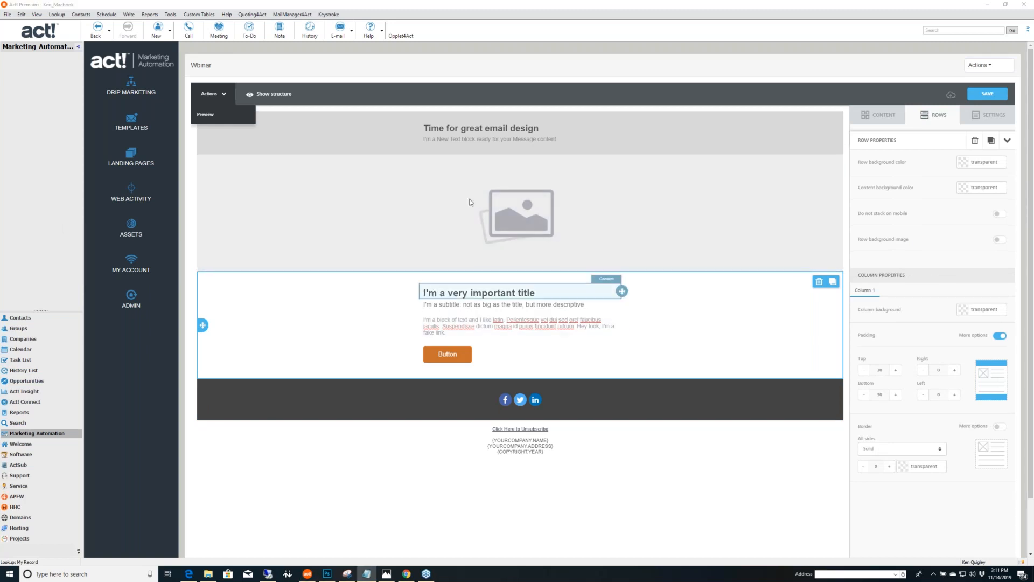
Examine the available content block types and compare them with the reference newsletter images in Photos, returning to the Act! template editor.
click(881, 117)
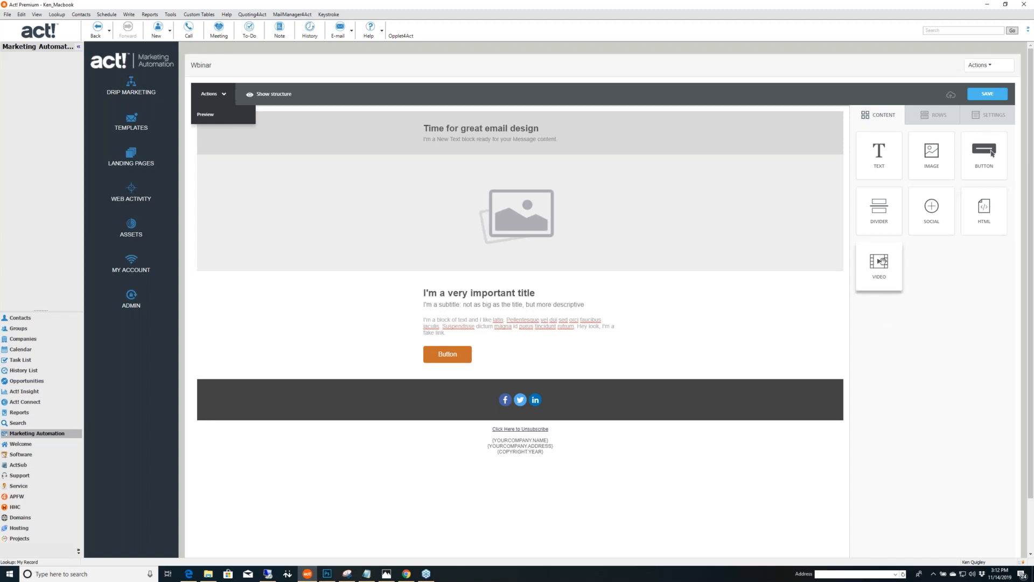
click(386, 574)
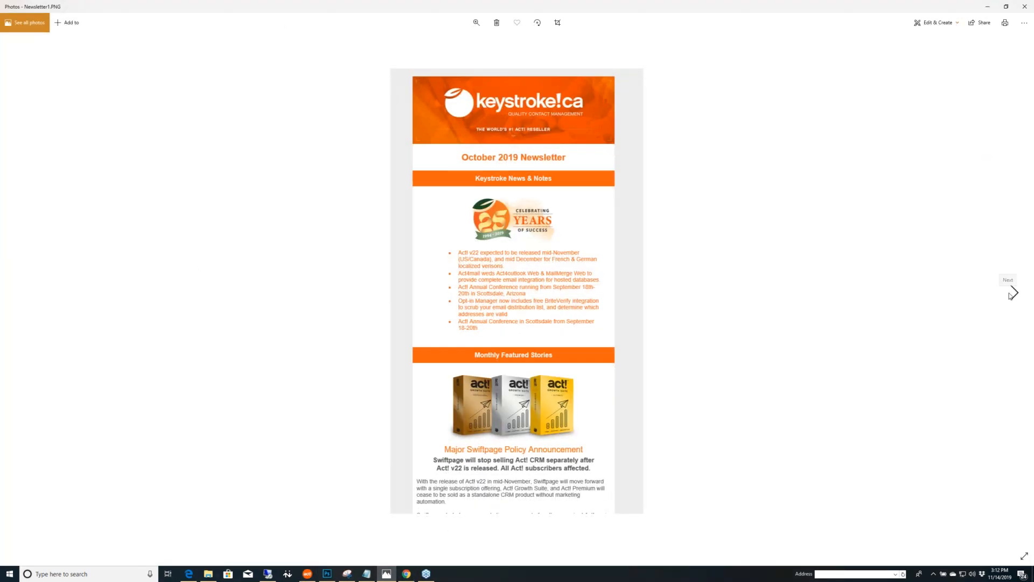
click(1012, 294)
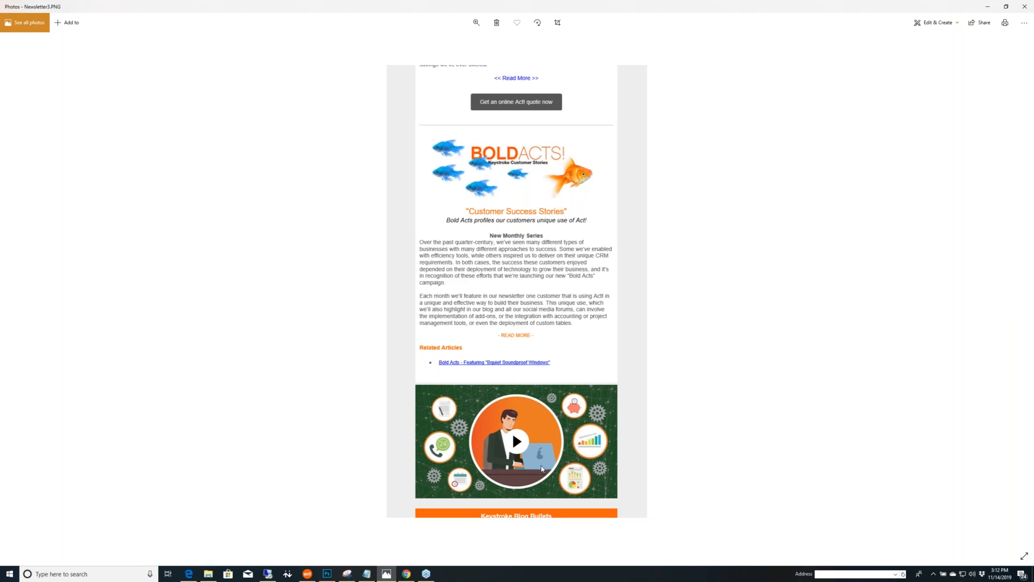
click(989, 7)
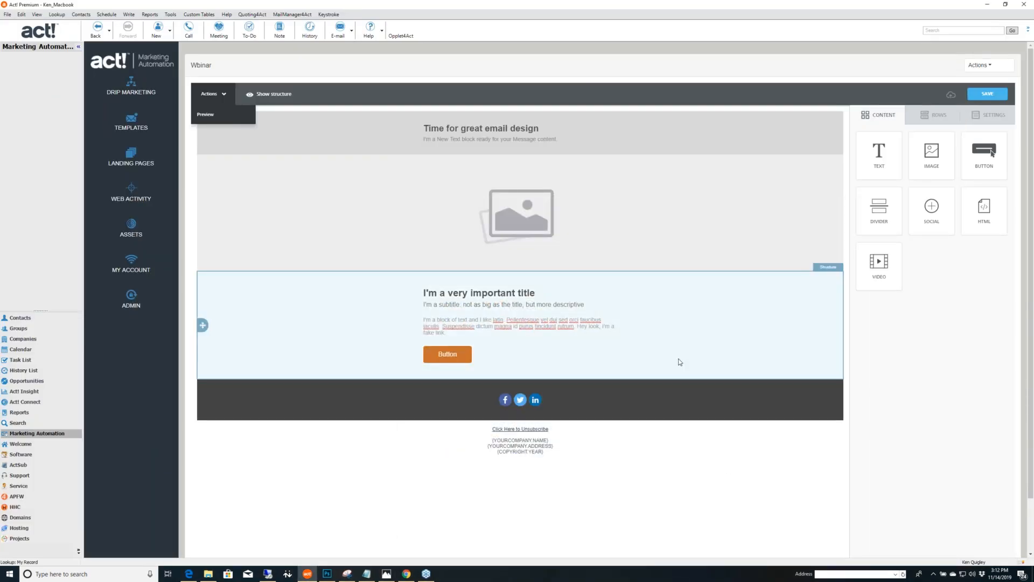
key(alt+Tab)
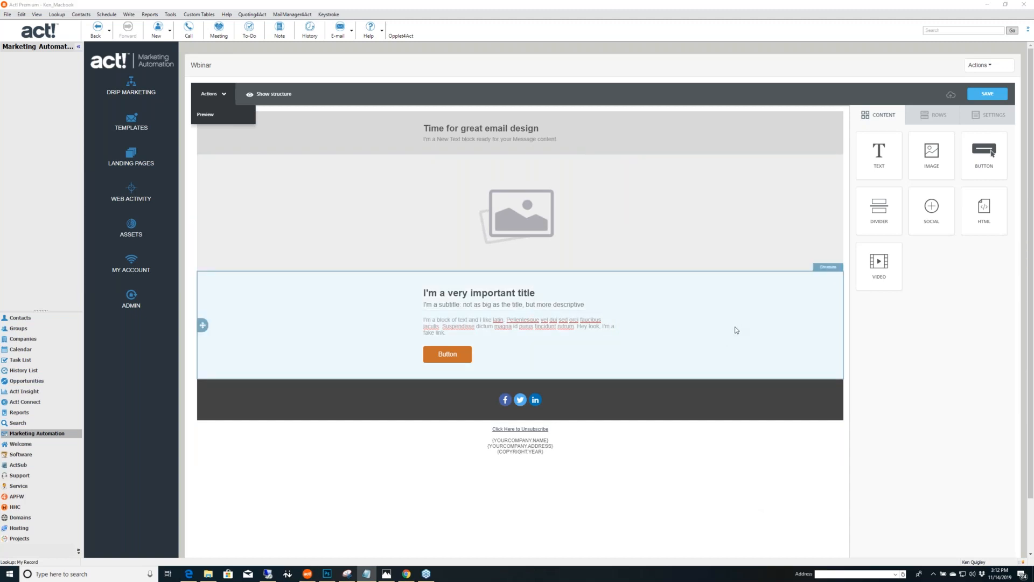
click(386, 574)
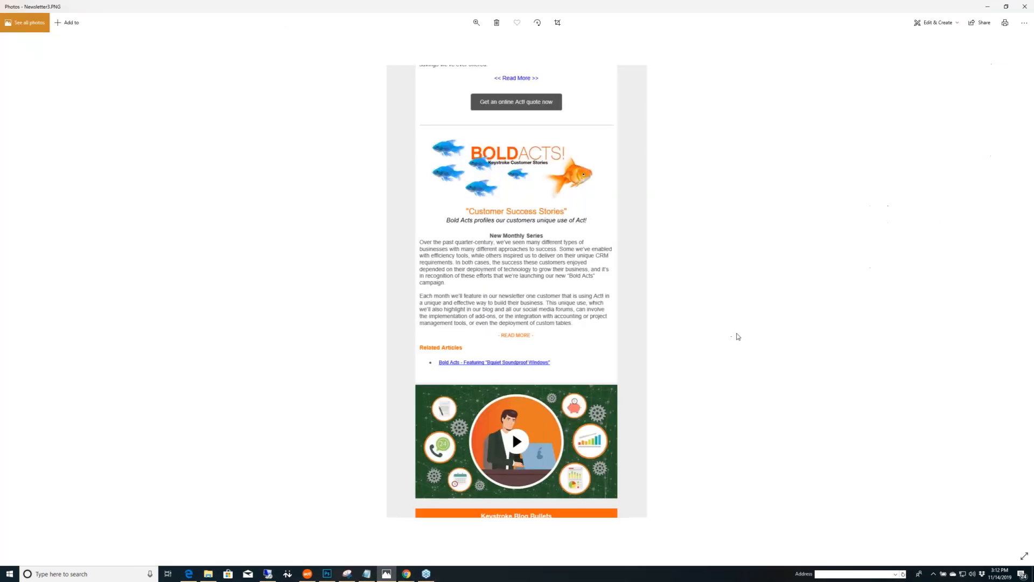
scroll(738, 336, up, 2)
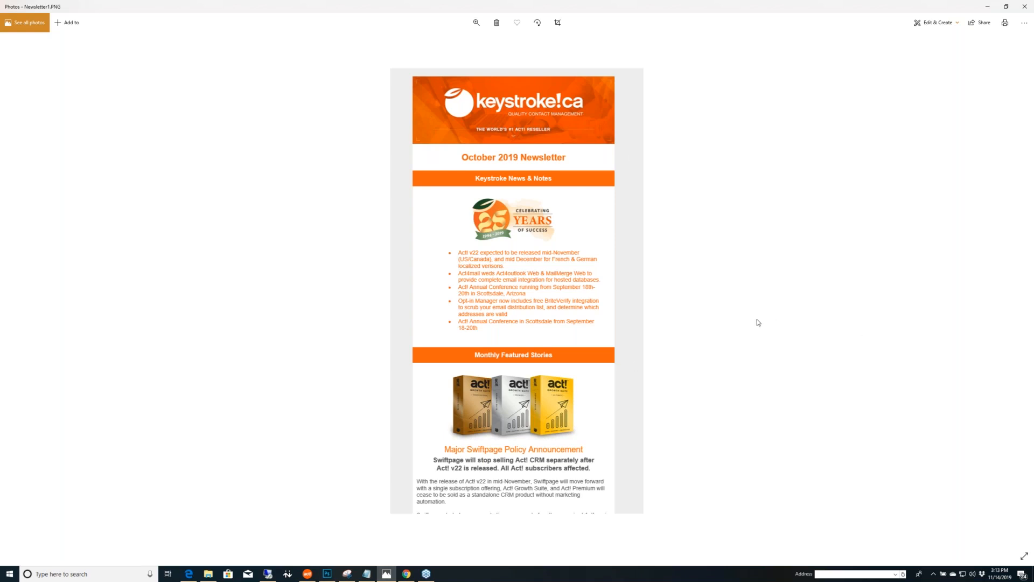
click(990, 9)
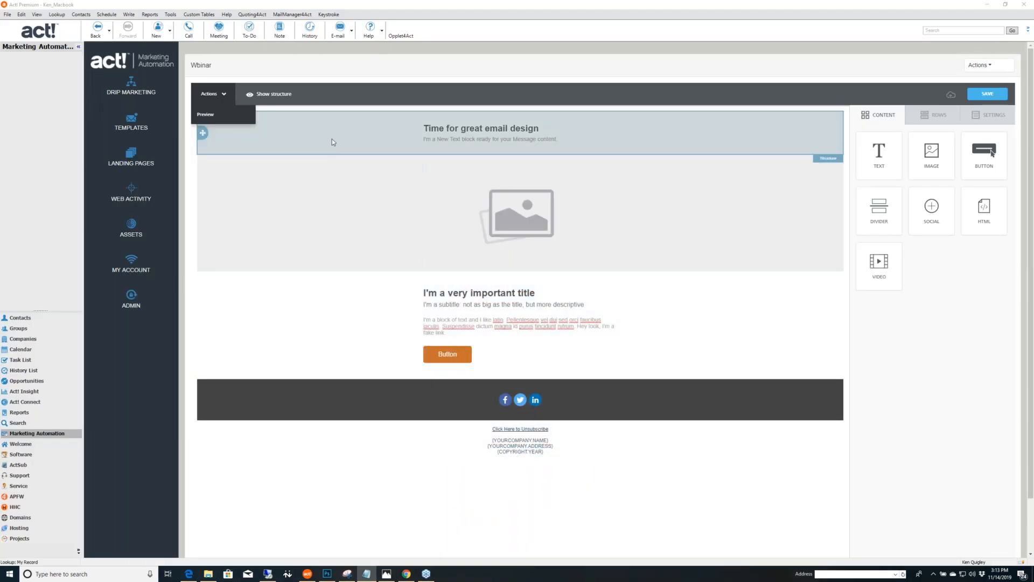
Set the content background color of the "Time for great email design" header row to white (#FFFFFF).
click(332, 139)
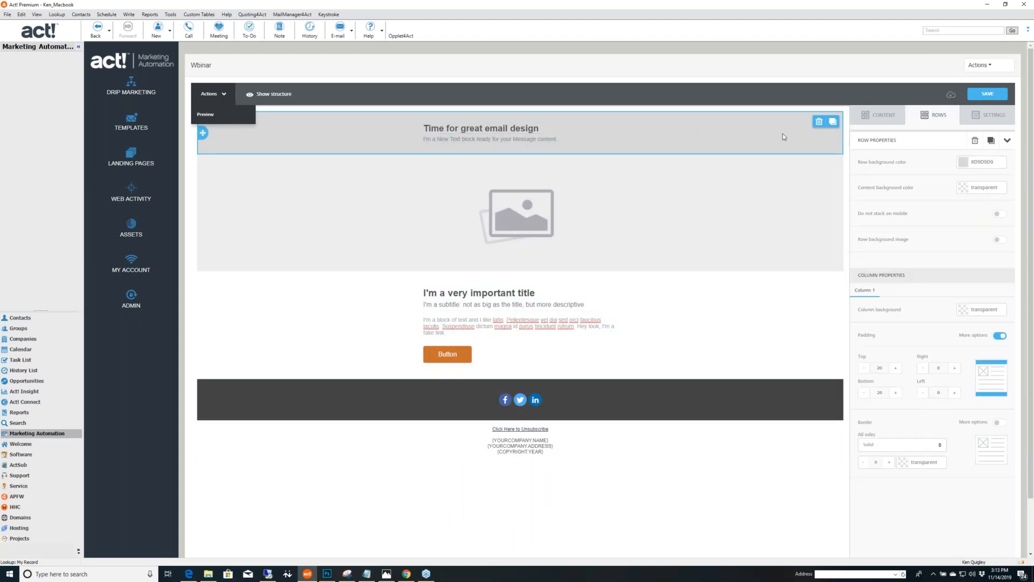
click(550, 125)
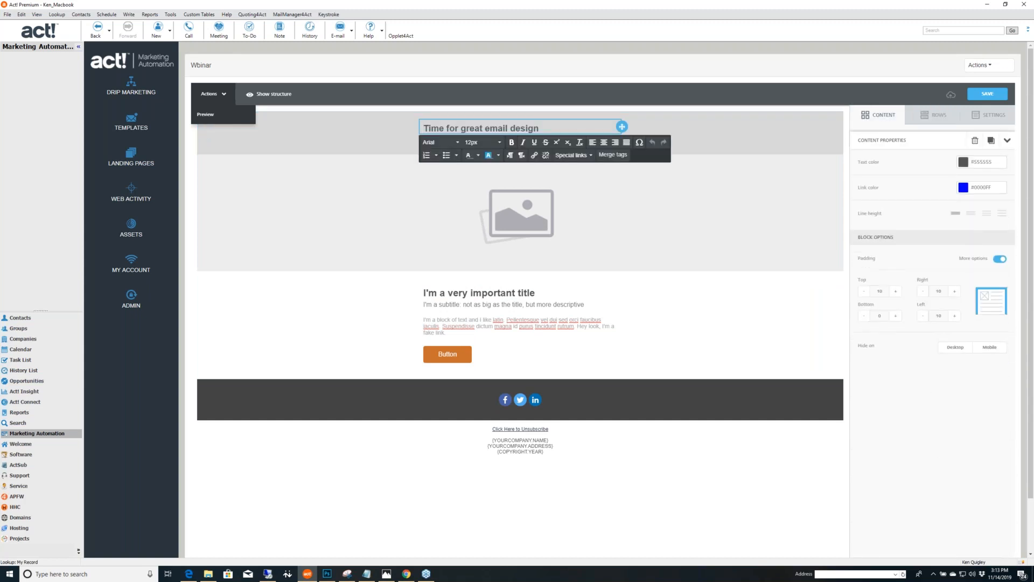
click(755, 136)
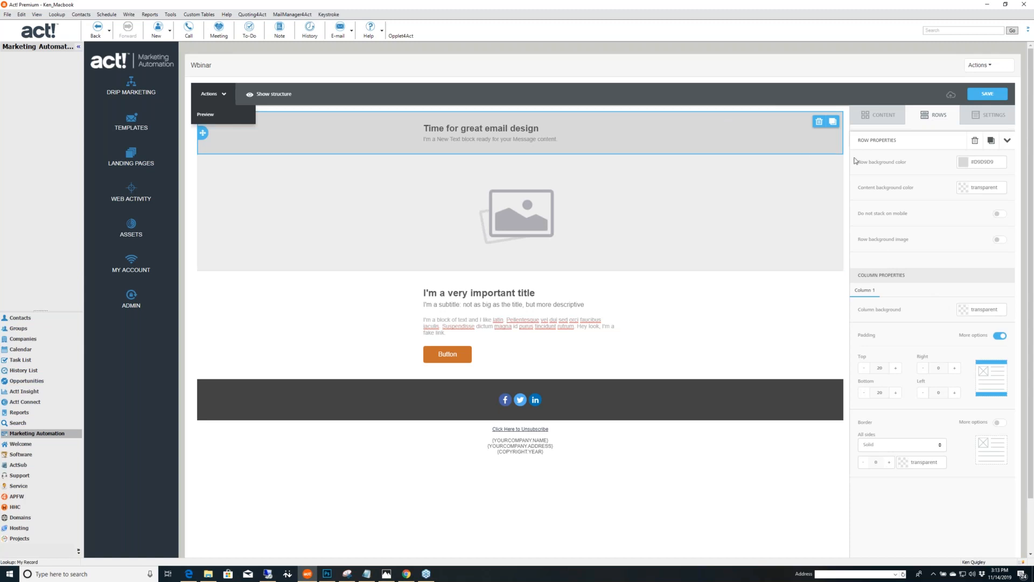
click(964, 191)
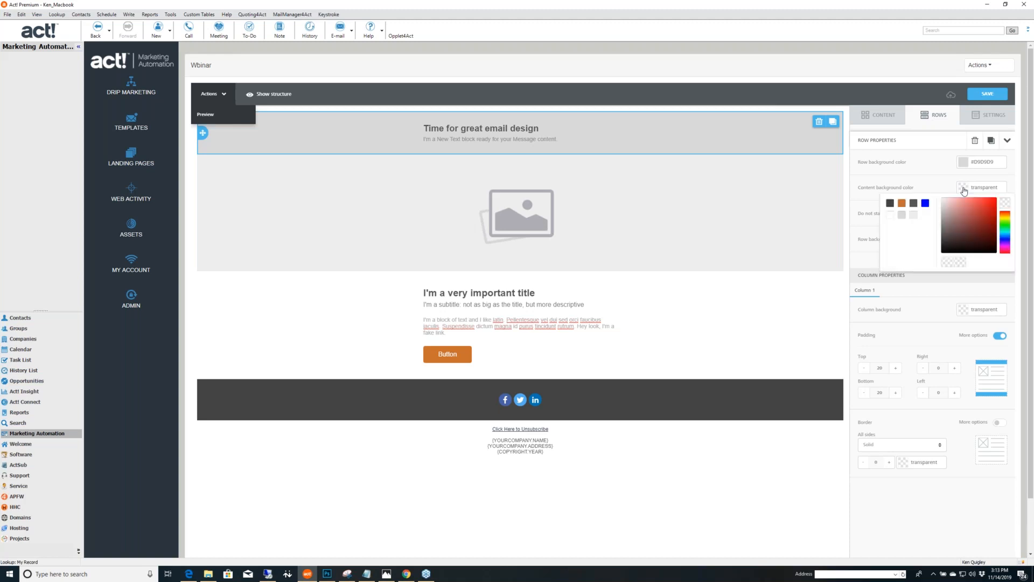
click(889, 216)
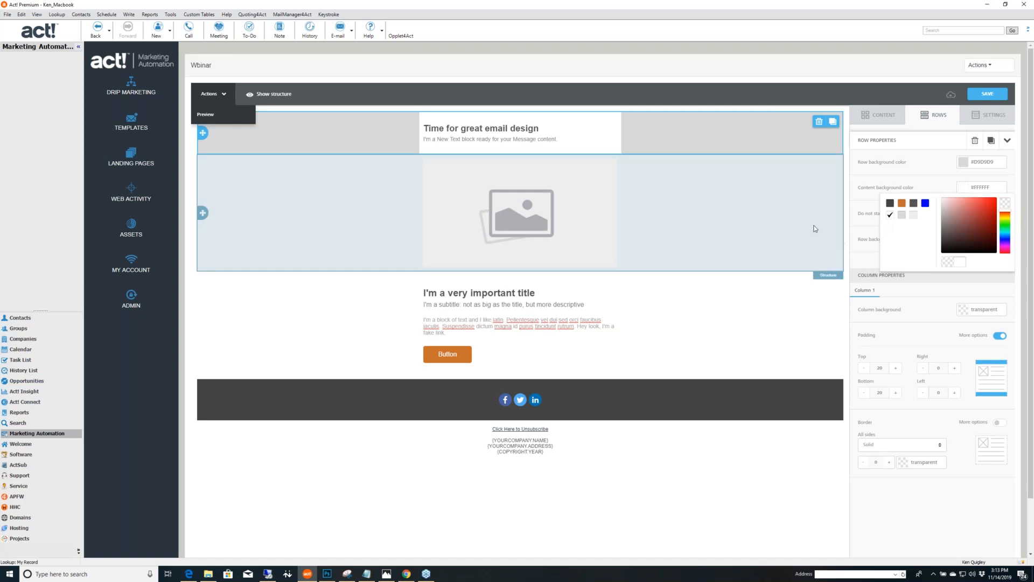
click(904, 162)
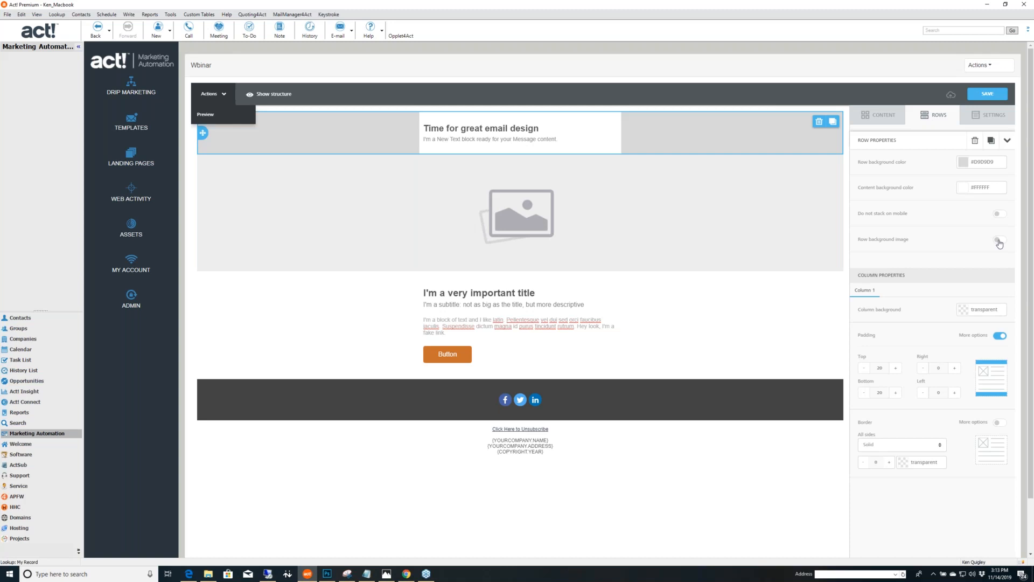
Apply a uniform padding of 20 to all sides of the header row's column, keeping the per-side padding options enabled.
click(965, 315)
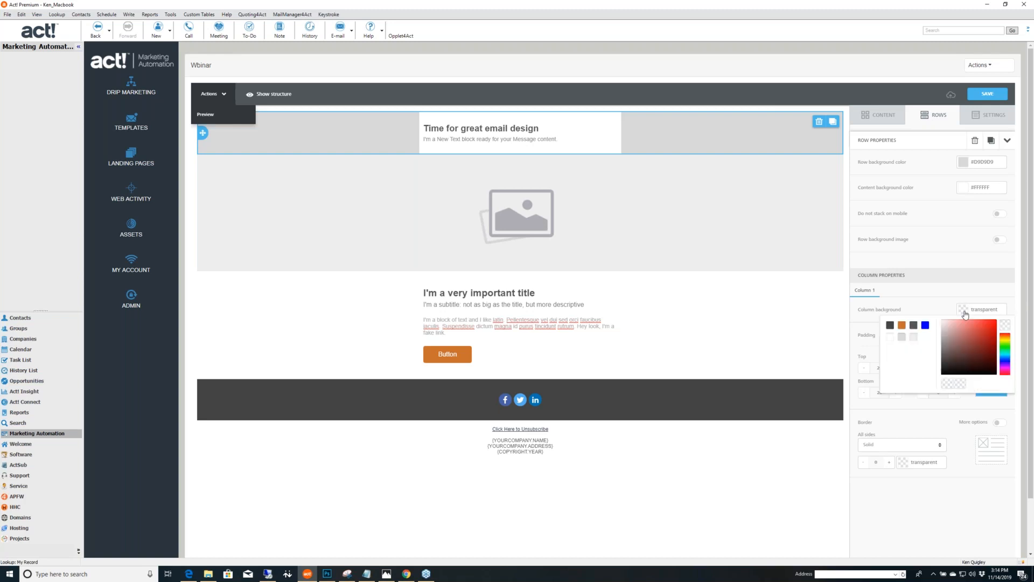
click(946, 288)
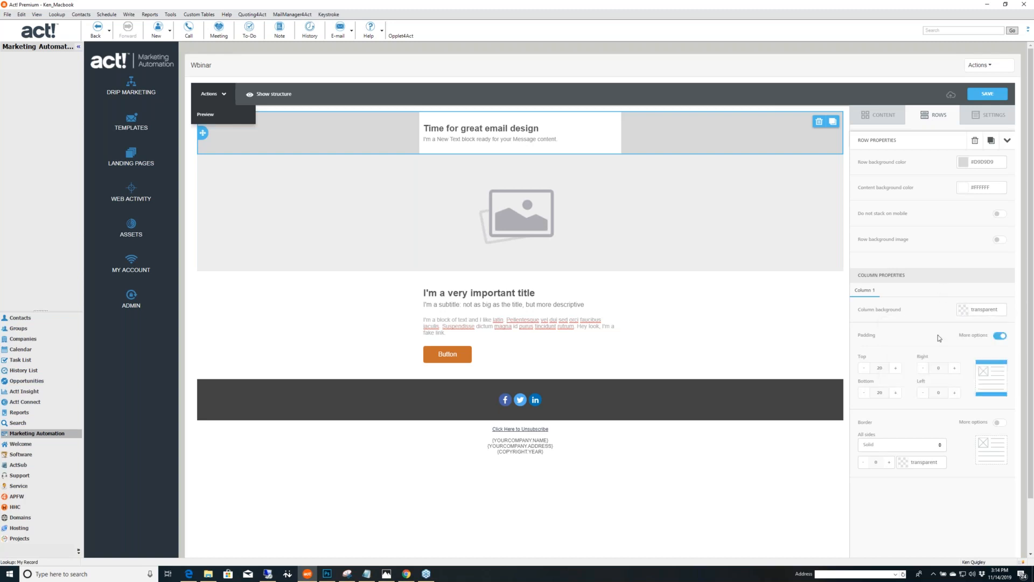
click(999, 337)
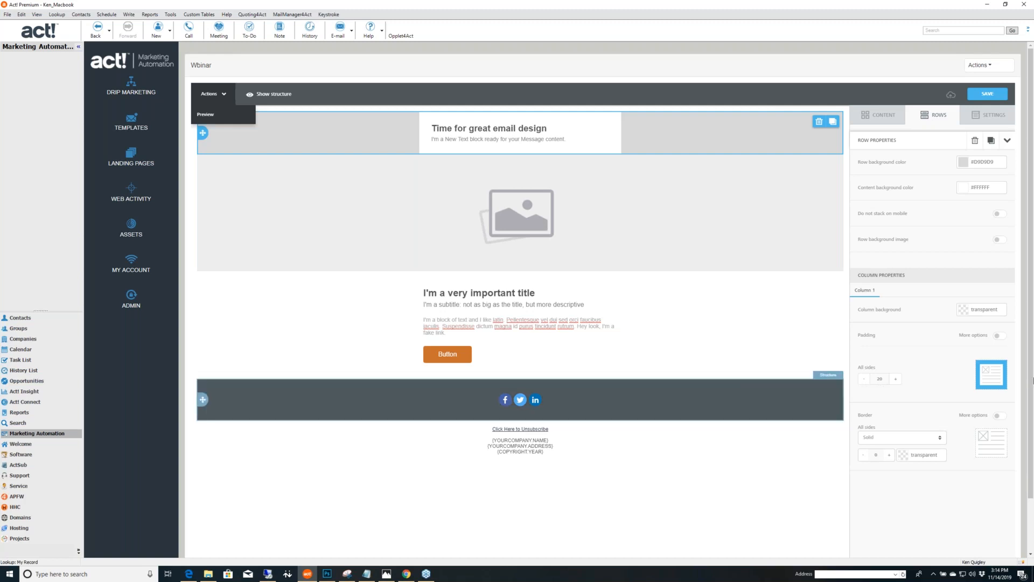
click(999, 340)
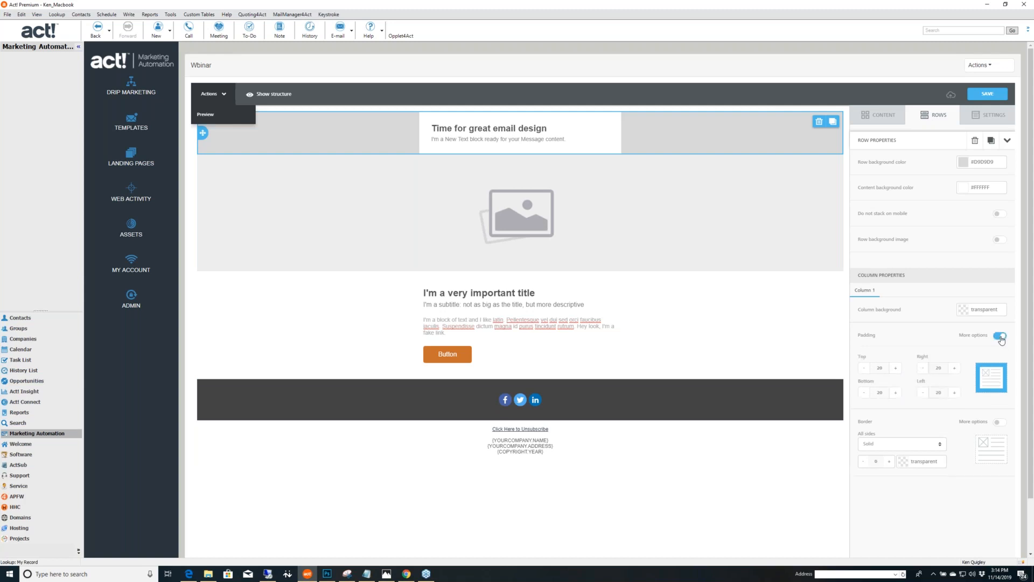
Try a top padding of 25 on the header row's column and restore it to 20.
click(864, 368)
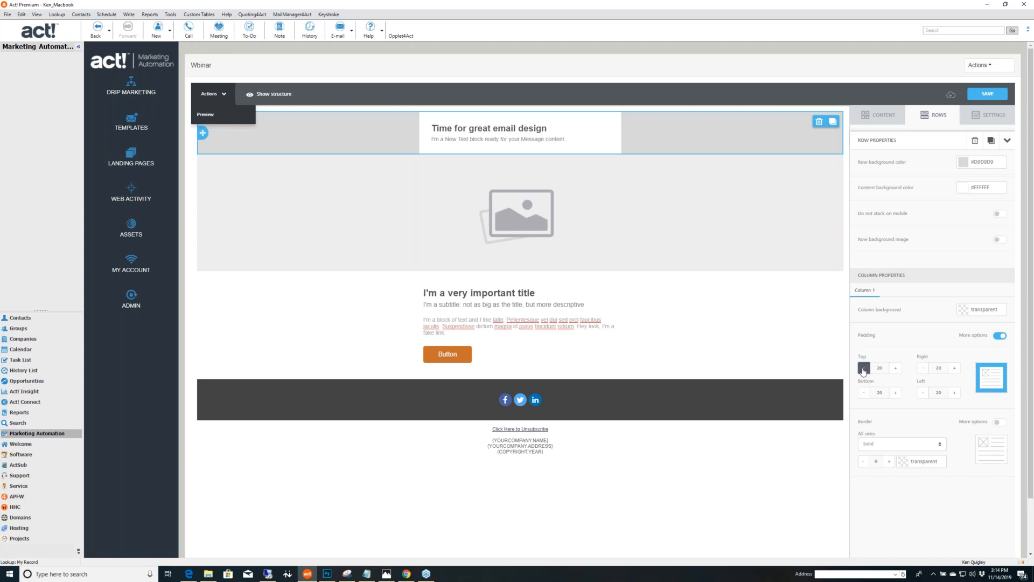
click(897, 368)
click(896, 368)
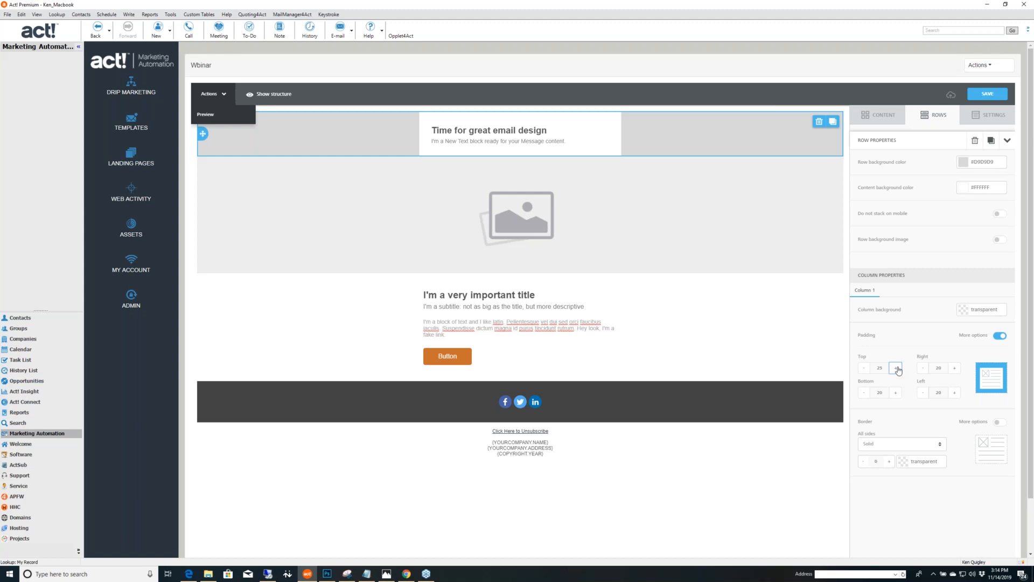
click(864, 368)
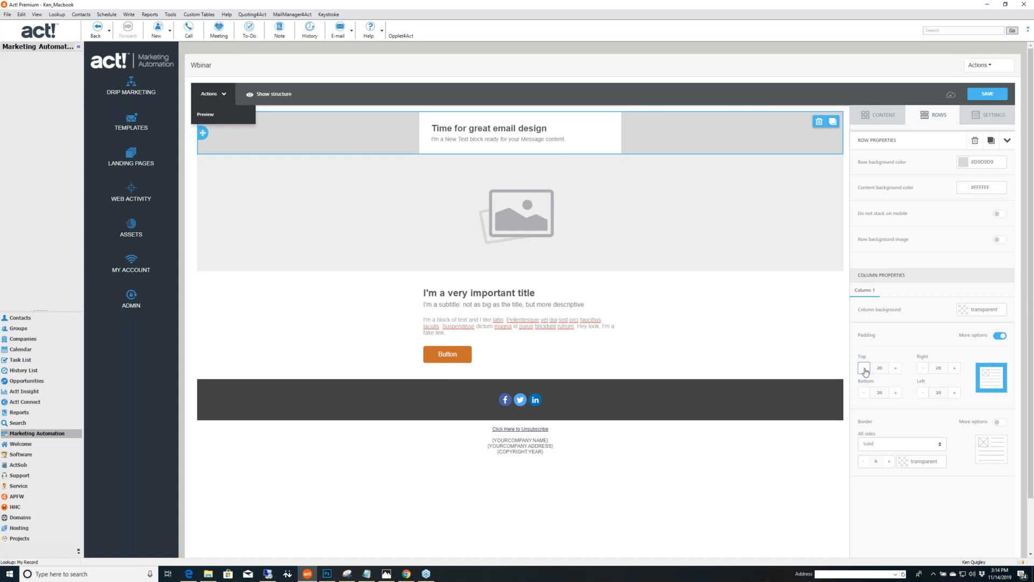
Try a thicker solid border on all sides of the header row's column and reset its width to 0.
click(896, 420)
click(889, 462)
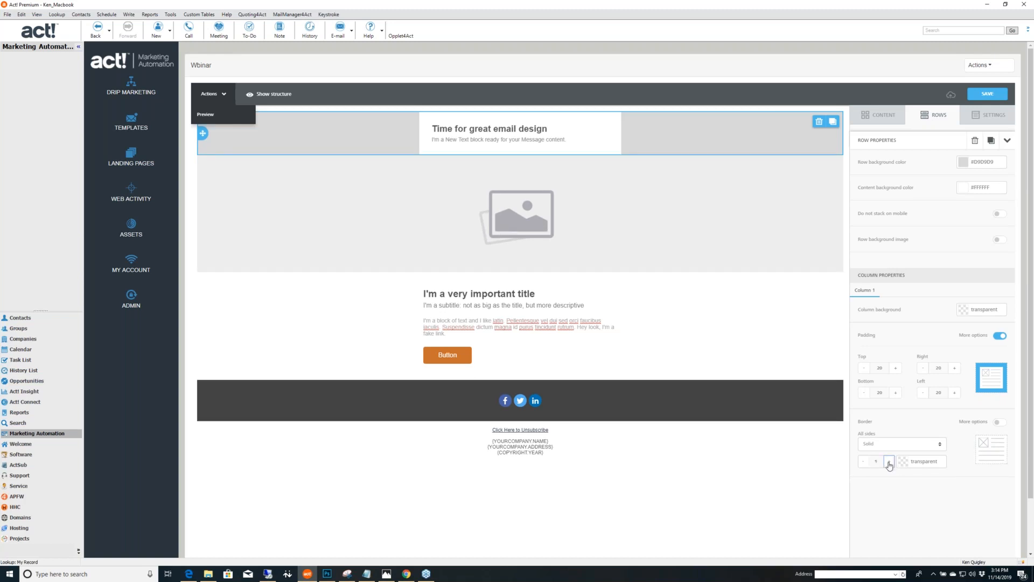
click(889, 465)
click(862, 465)
click(863, 462)
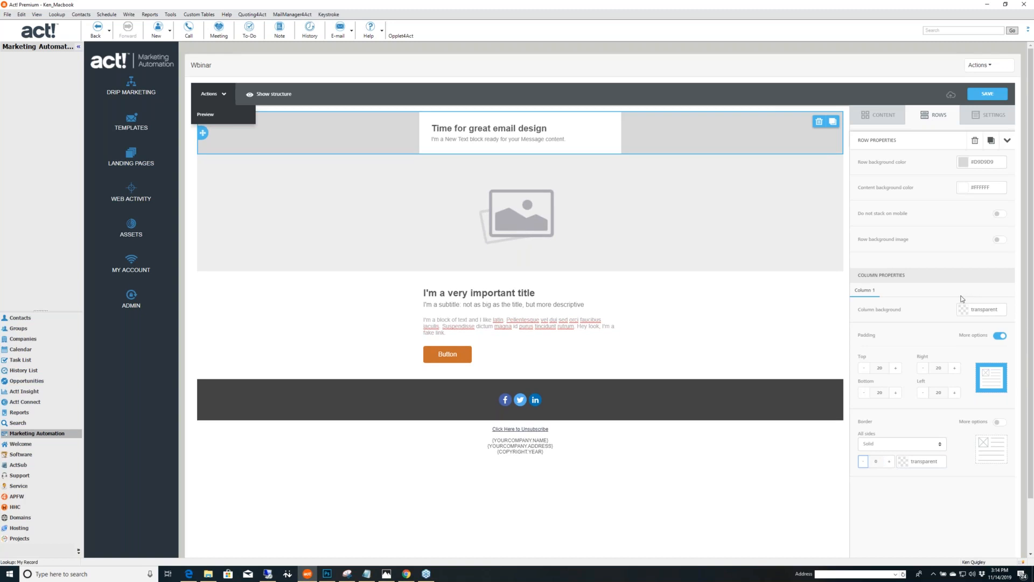
Set the image placeholder row's background color to the same grey as the header row, #D9D9D9.
click(701, 233)
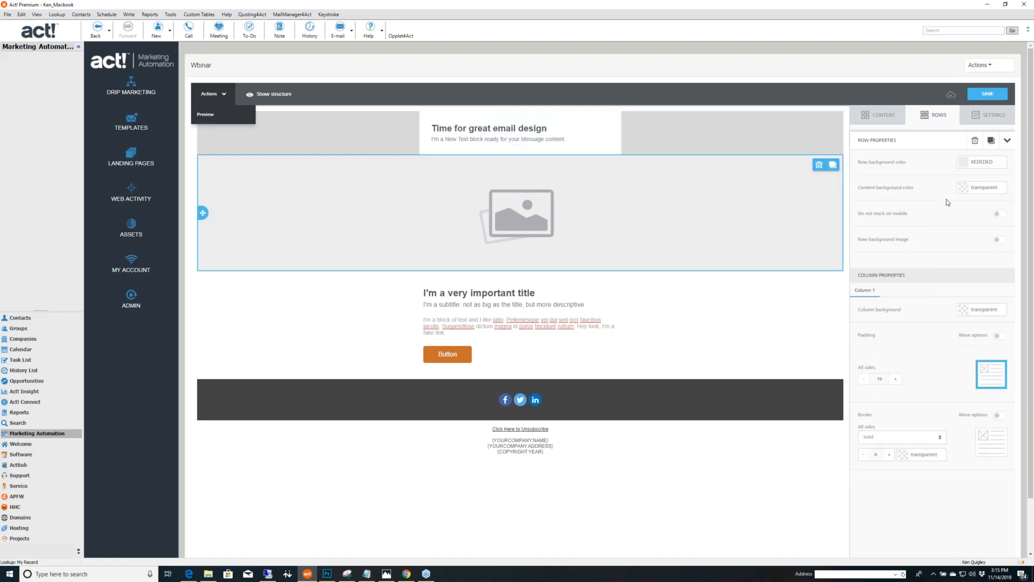
click(963, 167)
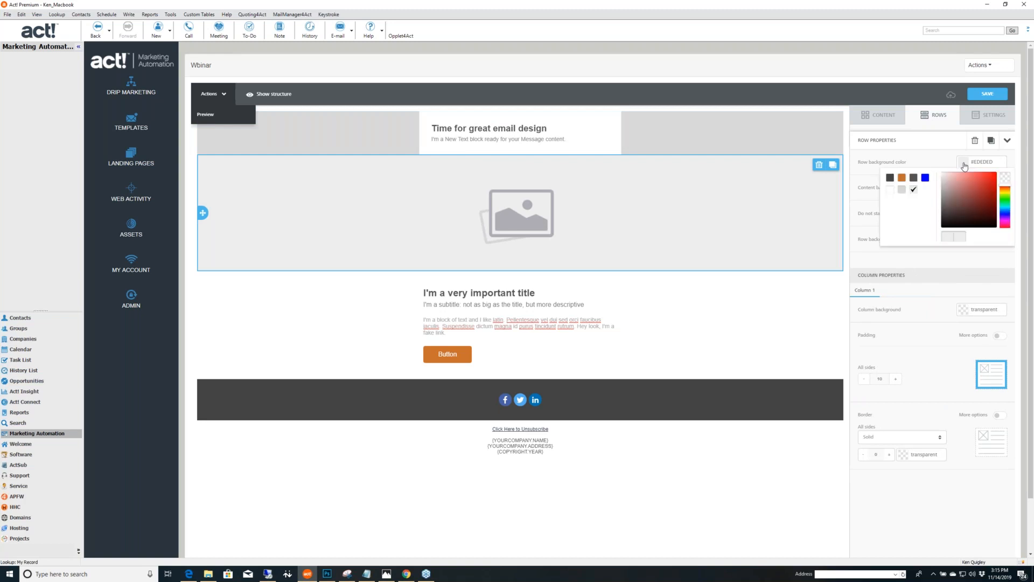
click(903, 190)
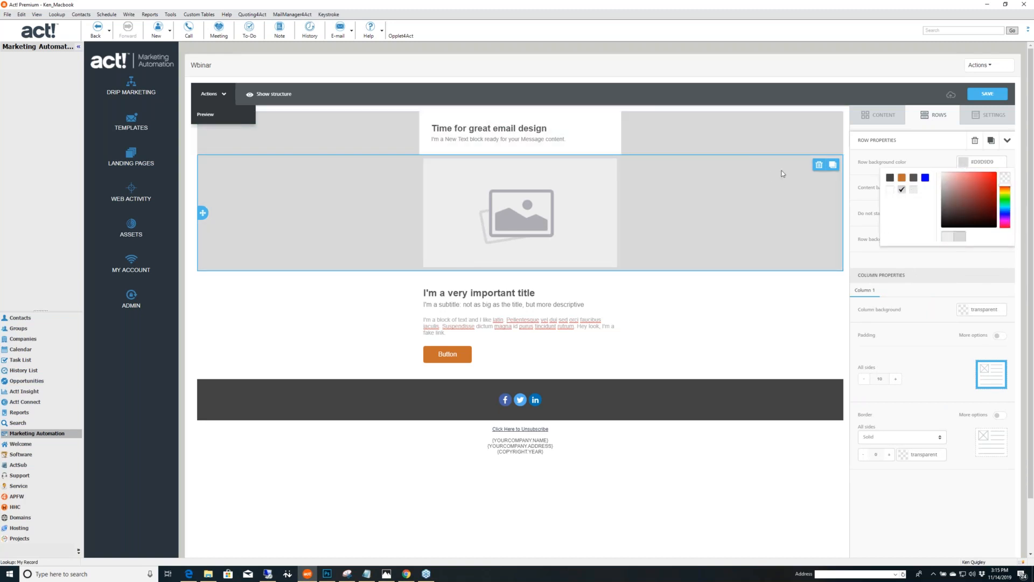
Set the image placeholder row's content background color to white, #FFFFFF, matching the header row.
click(940, 167)
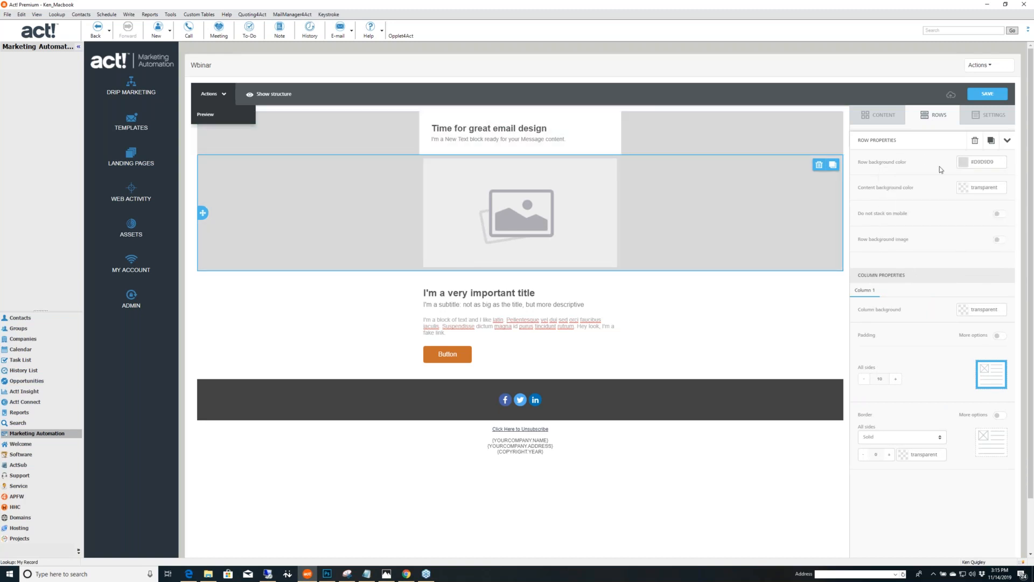
click(964, 188)
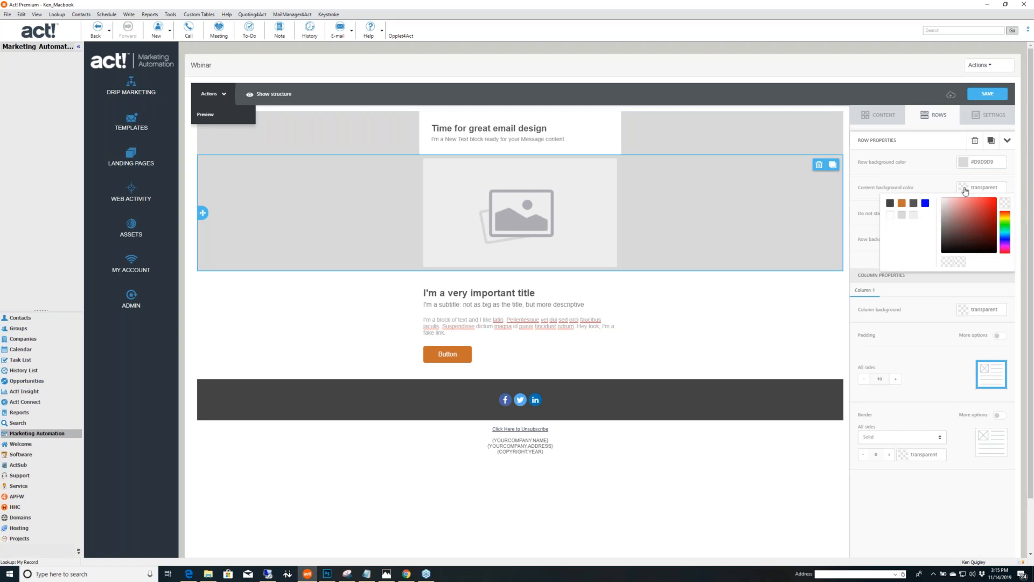
click(741, 139)
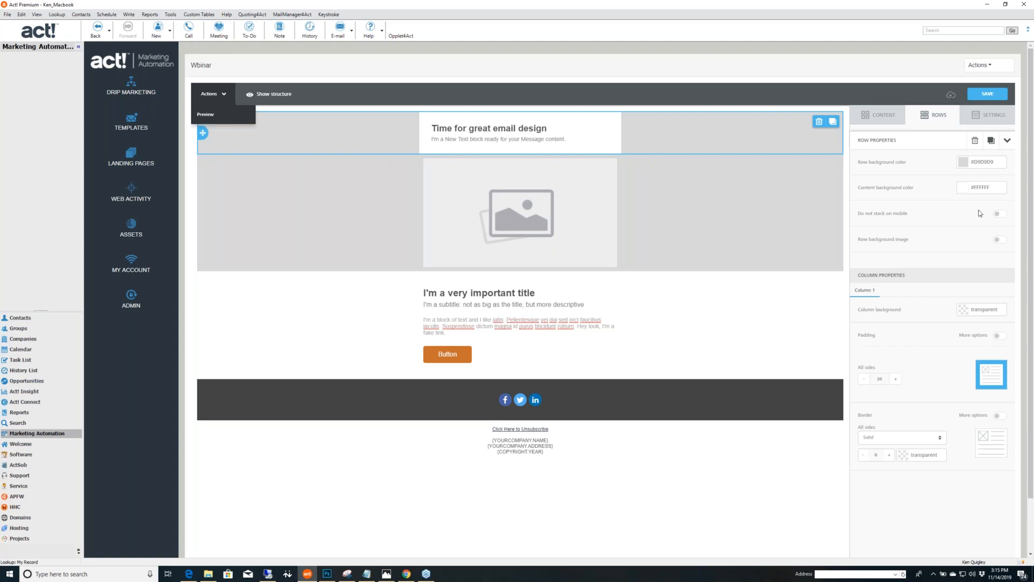
click(761, 225)
click(964, 188)
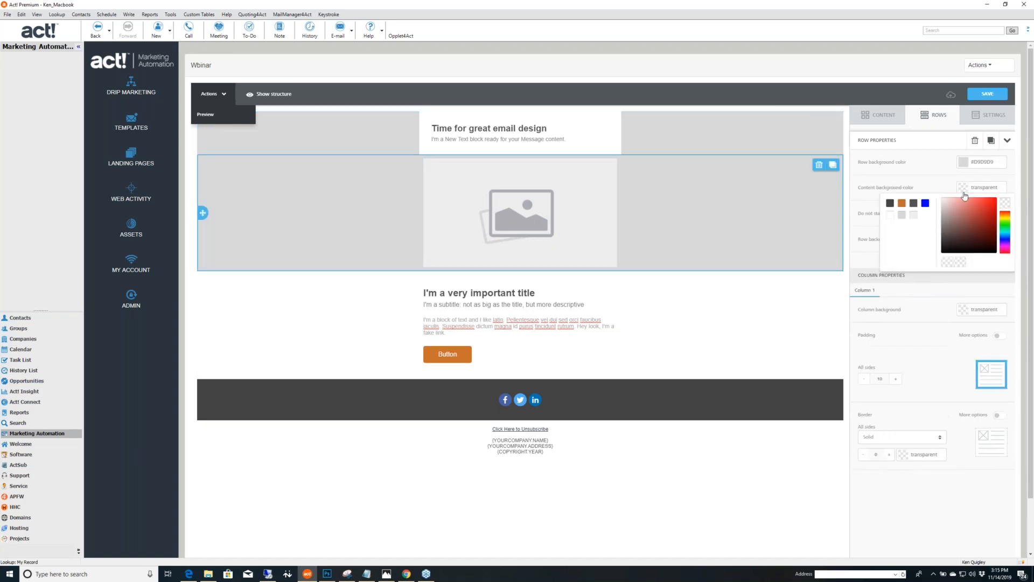
click(889, 216)
click(761, 147)
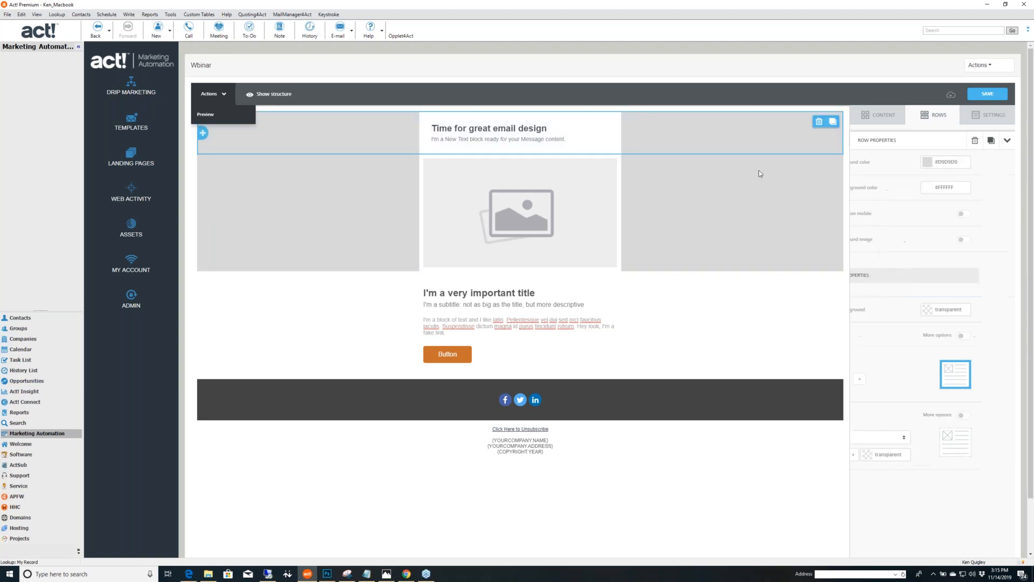
Give the "I'm a very important title" row a #D9D9D9 row background and a #FFFFFF content background.
click(737, 329)
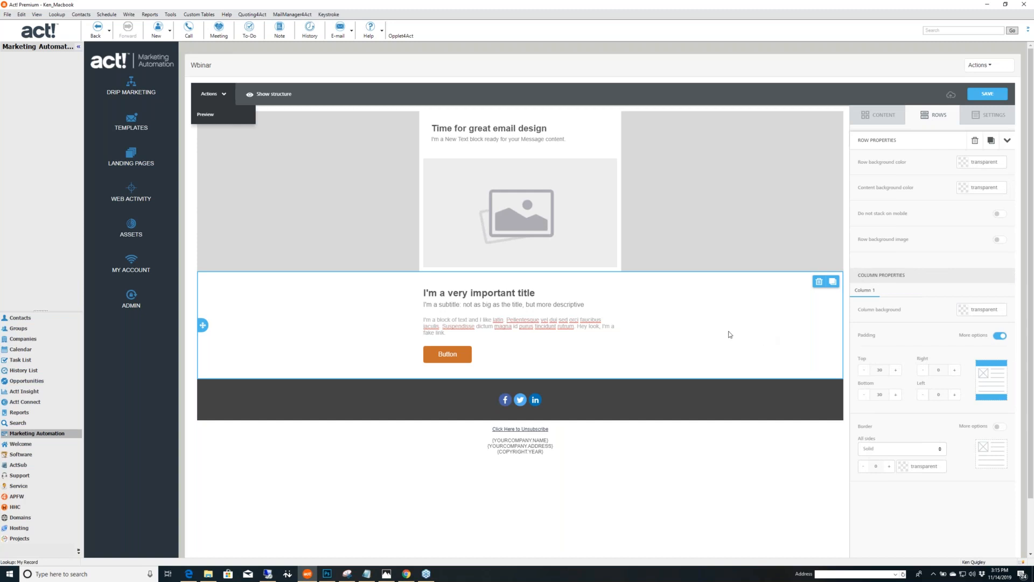
click(968, 168)
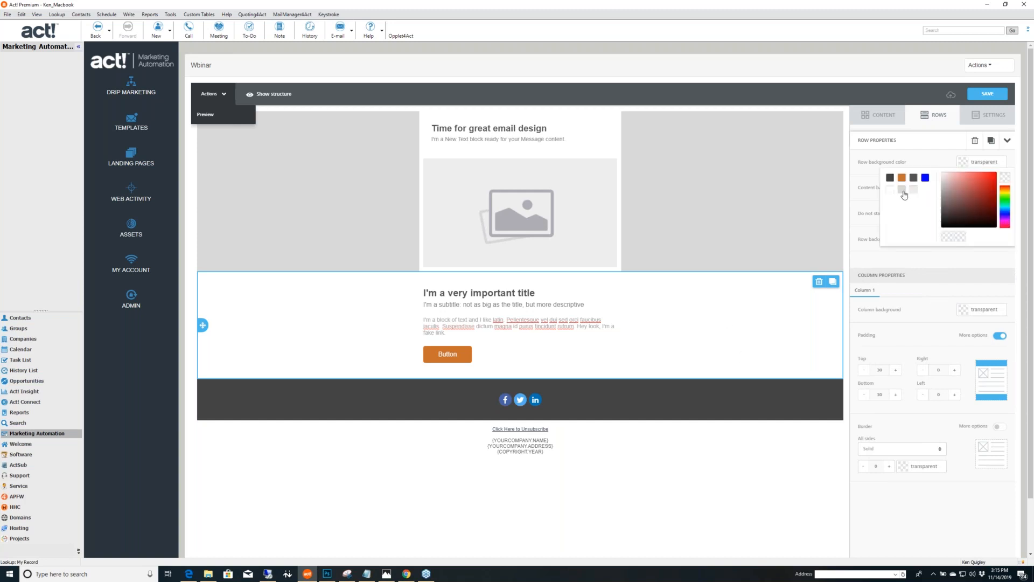
click(902, 190)
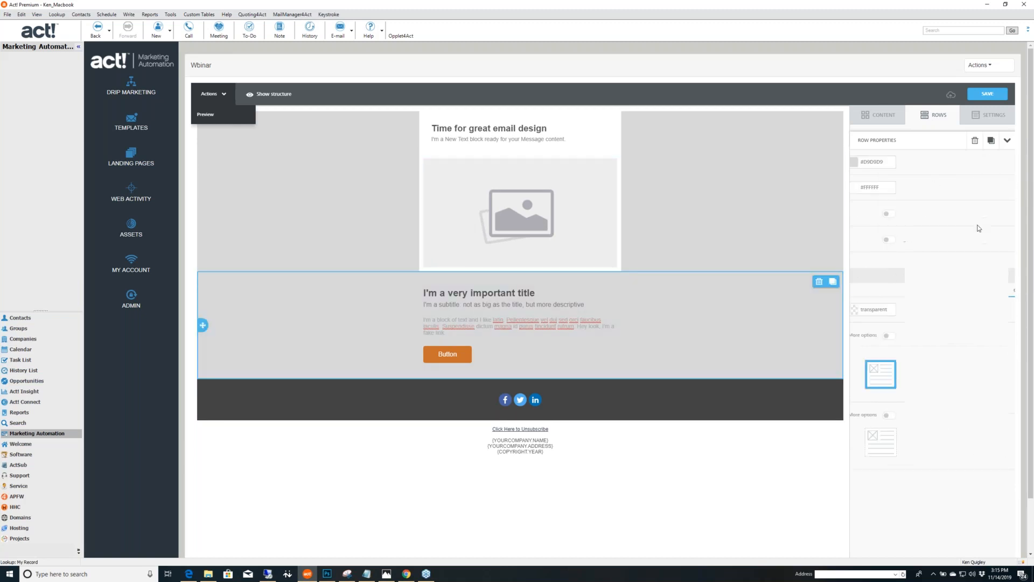
click(964, 188)
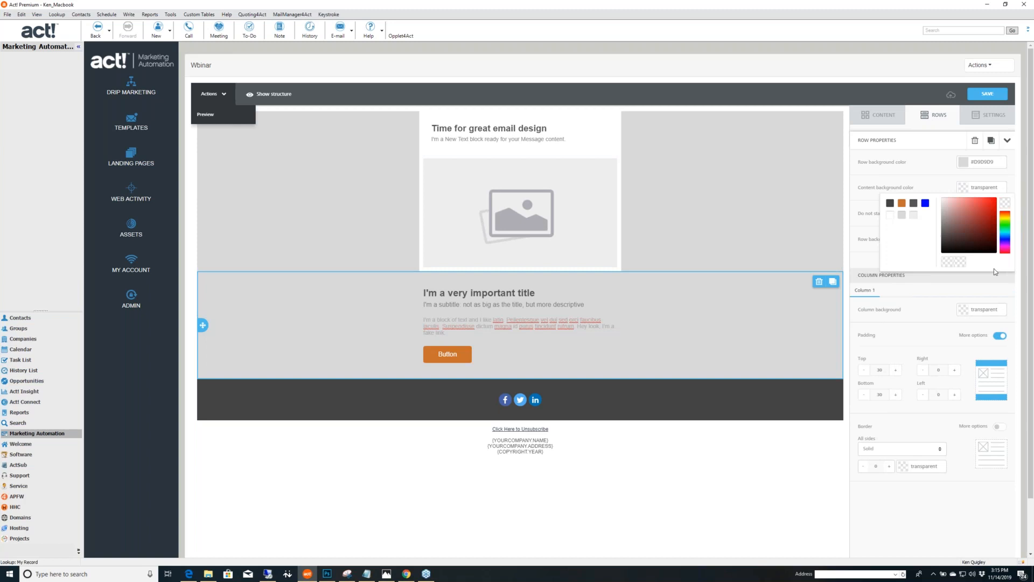
click(892, 216)
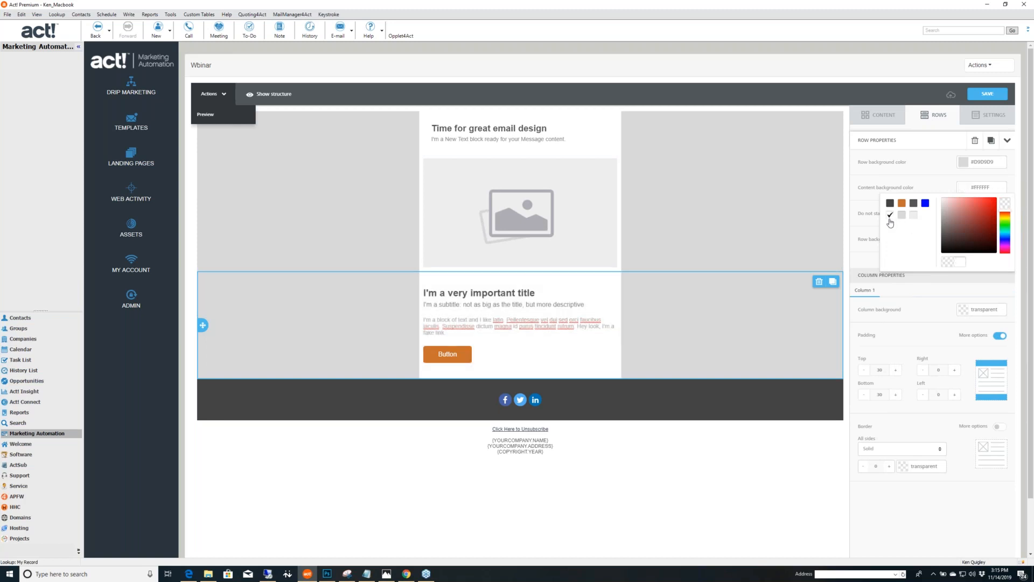
Give the social icons row a #D9D9D9 row background and a lighter grey content background.
click(783, 405)
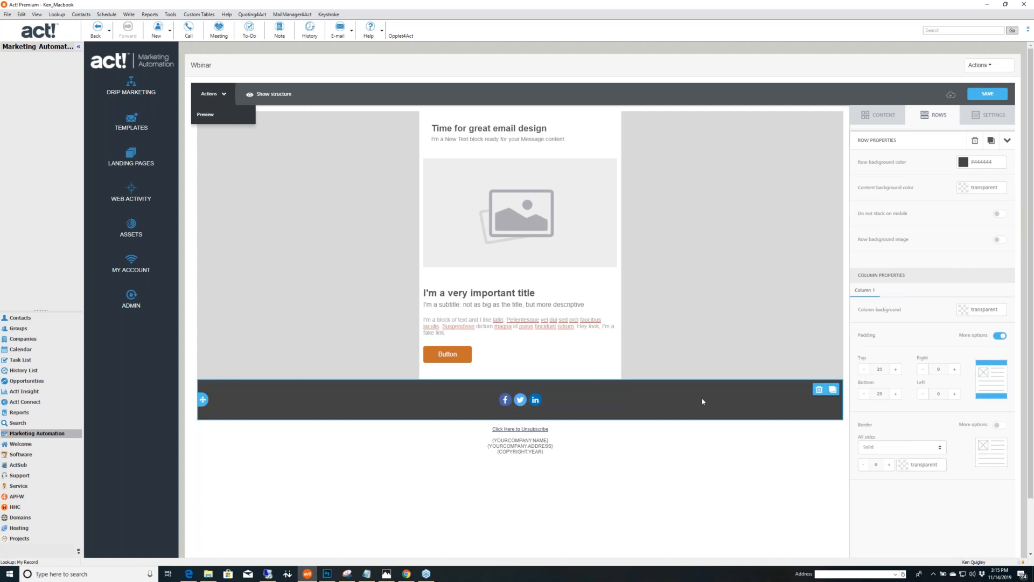
click(964, 163)
click(902, 190)
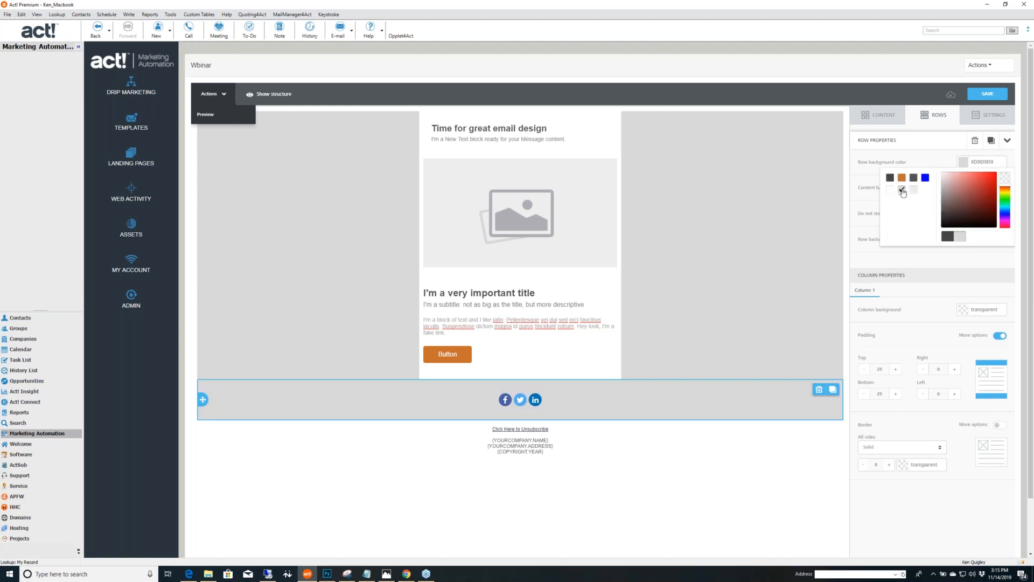
click(895, 162)
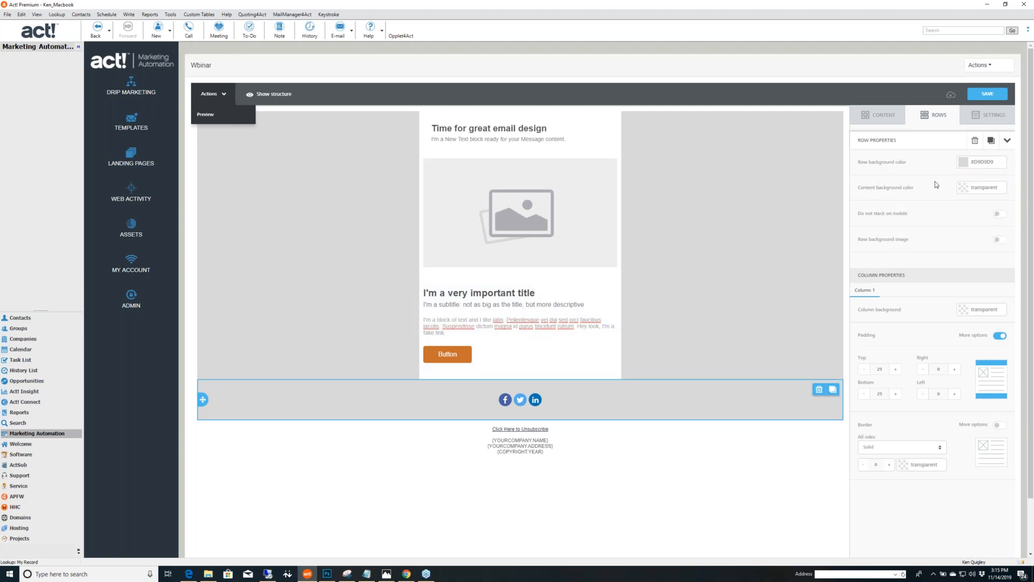
click(966, 189)
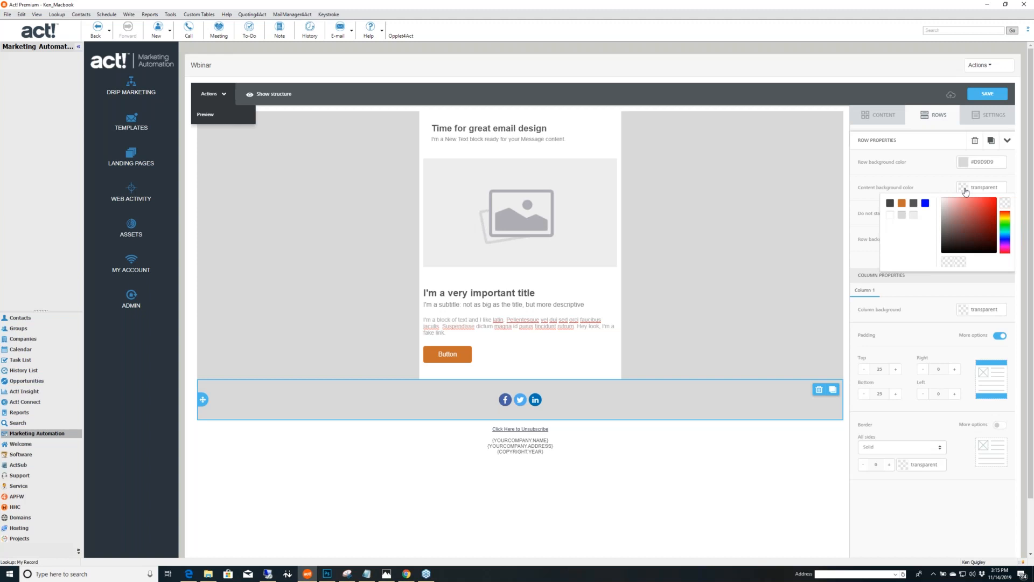
click(914, 215)
click(781, 293)
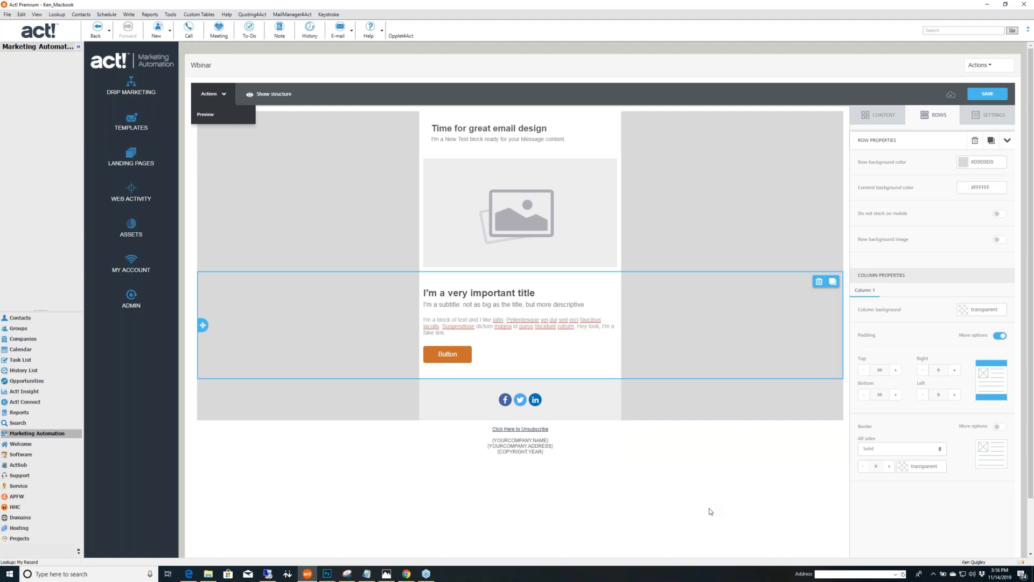
key(alt+Tab)
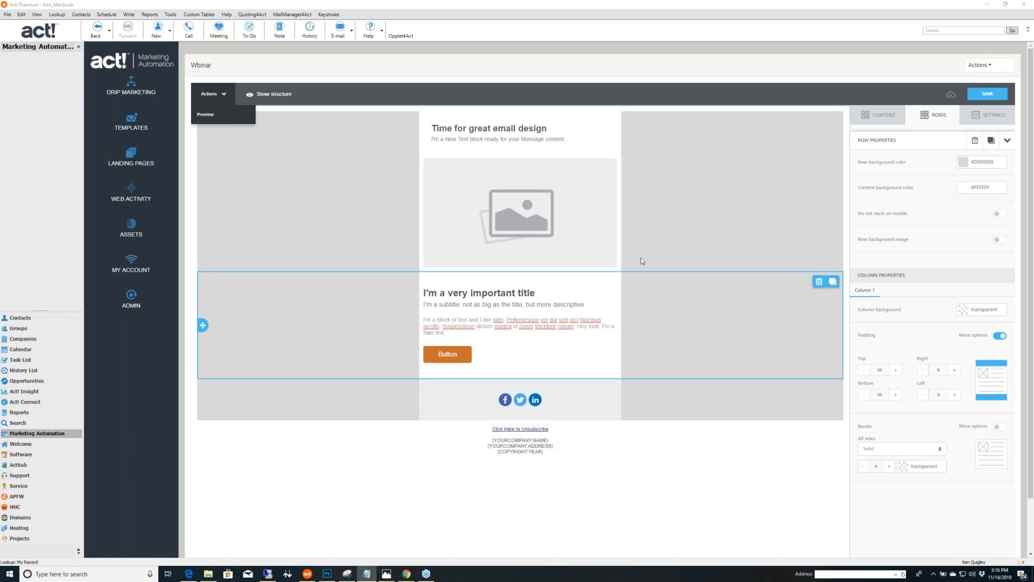
click(554, 129)
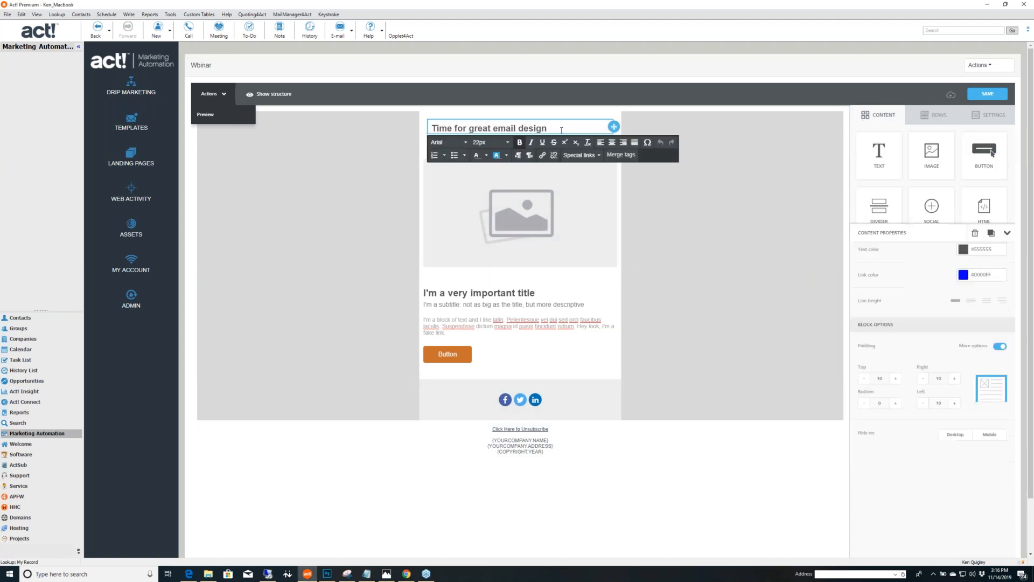
drag(565, 129, 430, 129)
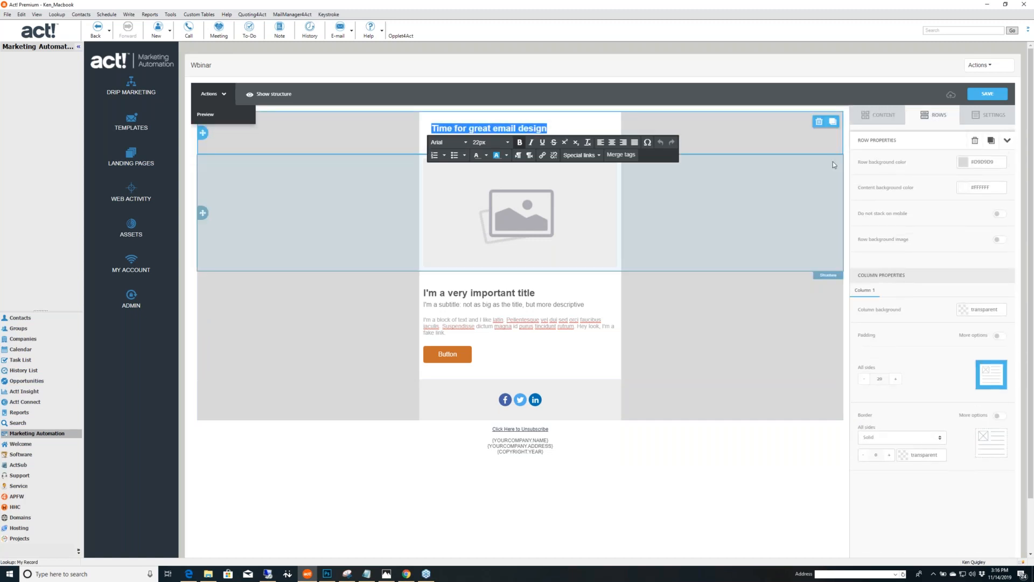
click(754, 143)
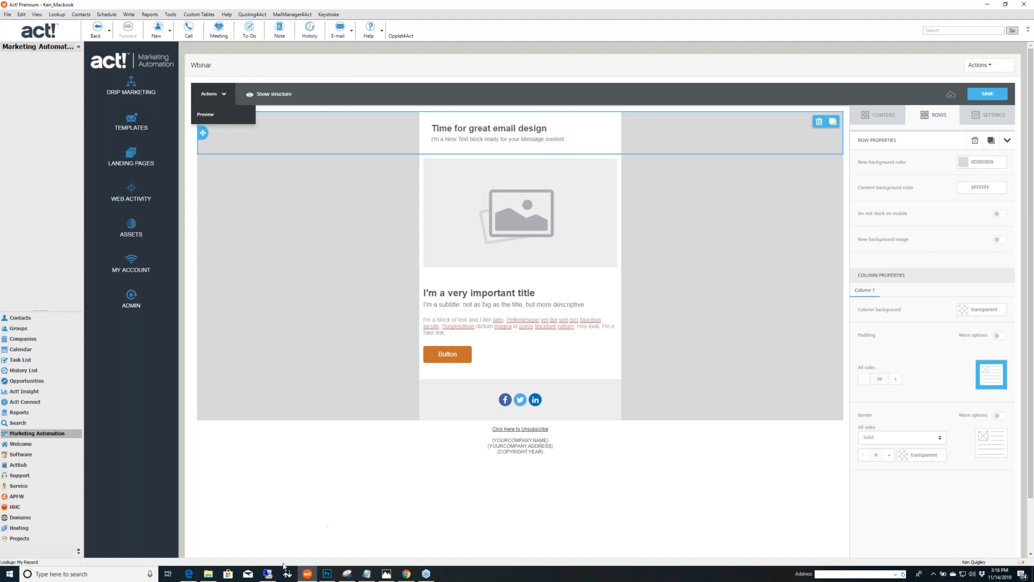
Check the header of the reference newsletter image in Photos and add an image block above the header row's title in the email template.
click(386, 574)
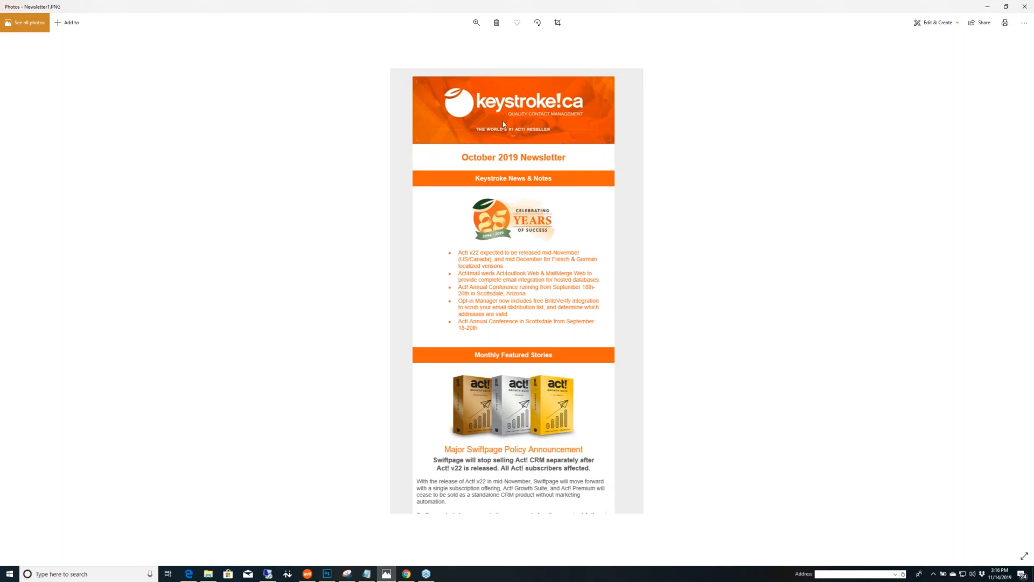
click(989, 7)
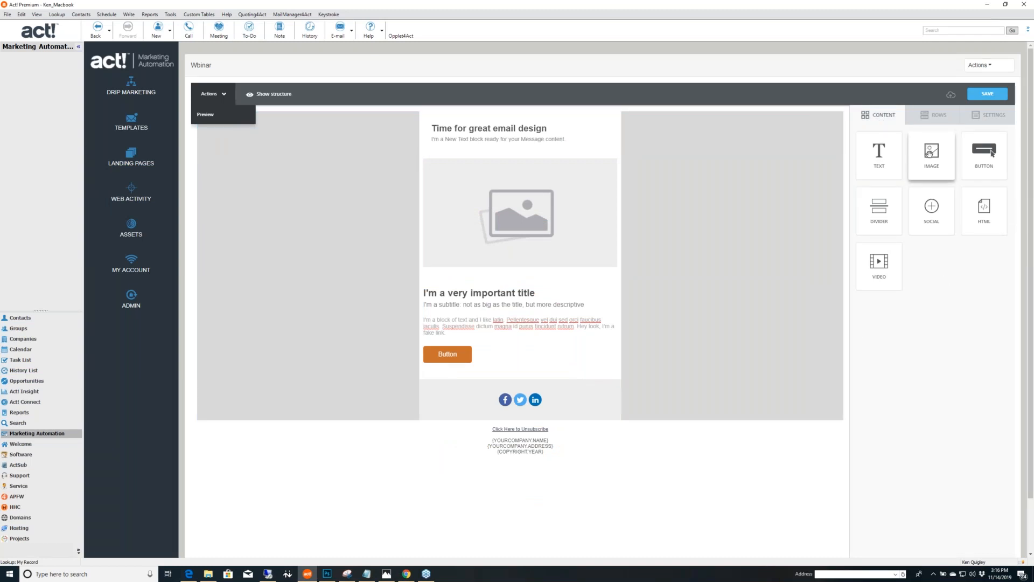
drag(931, 155, 528, 119)
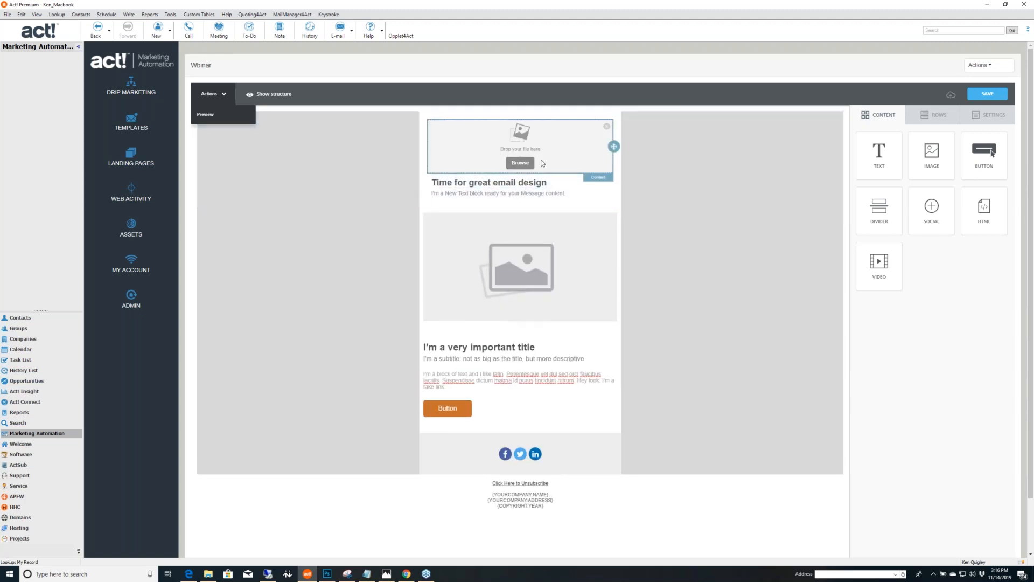
Browse the file manager's stored images for the Keystroke header banner and insert header-ks-fr.png into the new image block.
click(520, 163)
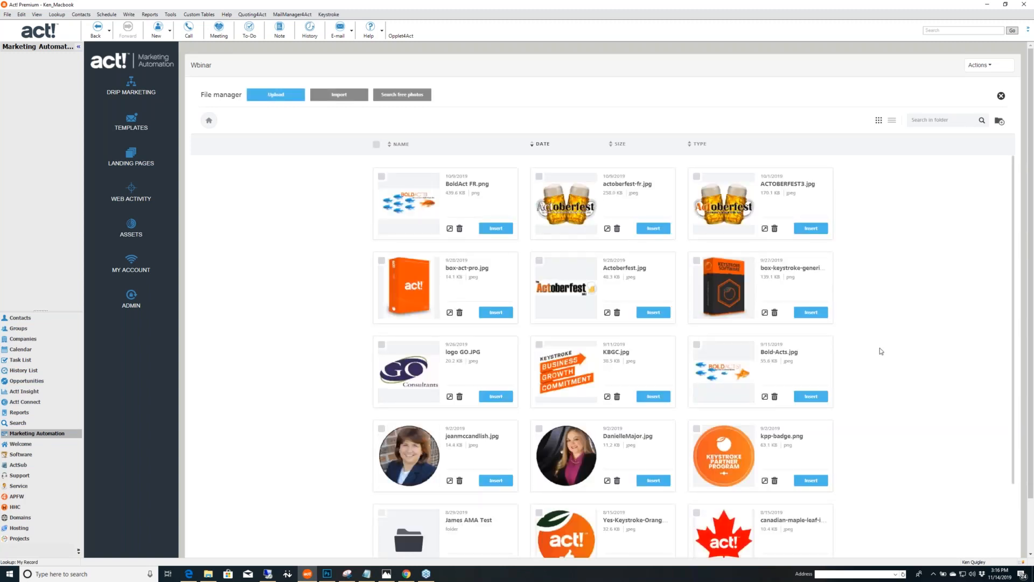
click(1031, 554)
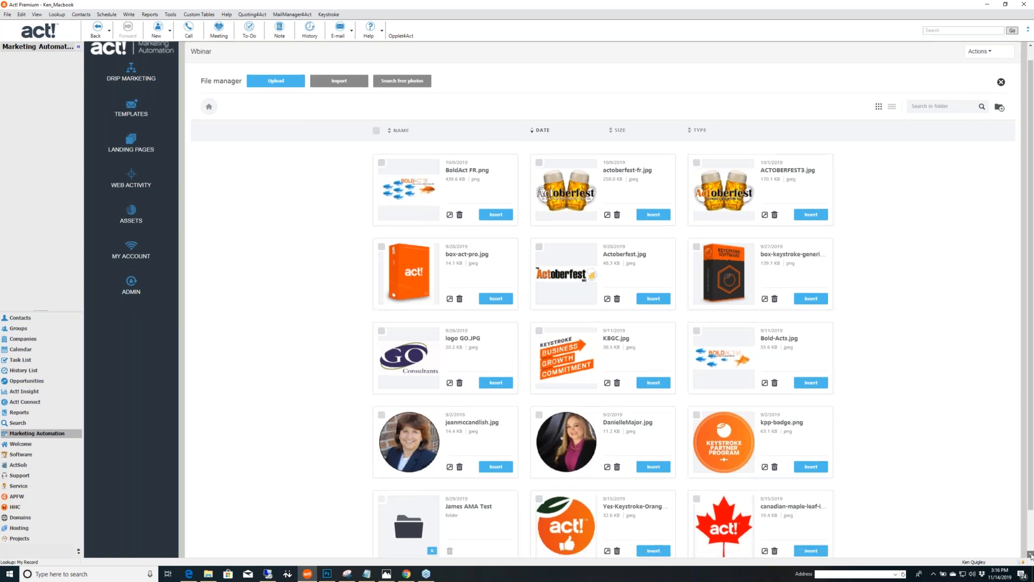
scroll(905, 358, up, 1)
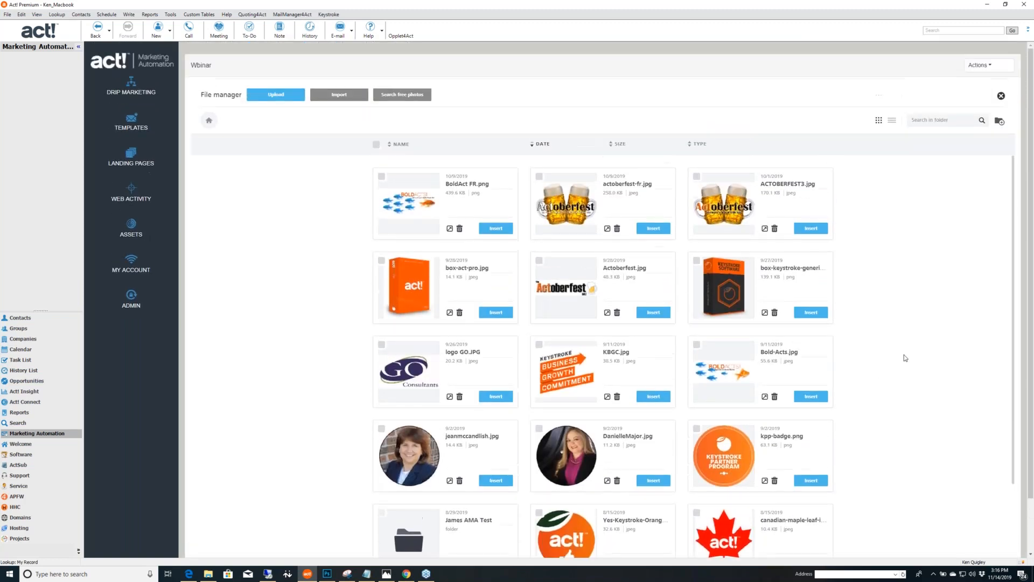
scroll(904, 355, down, 5)
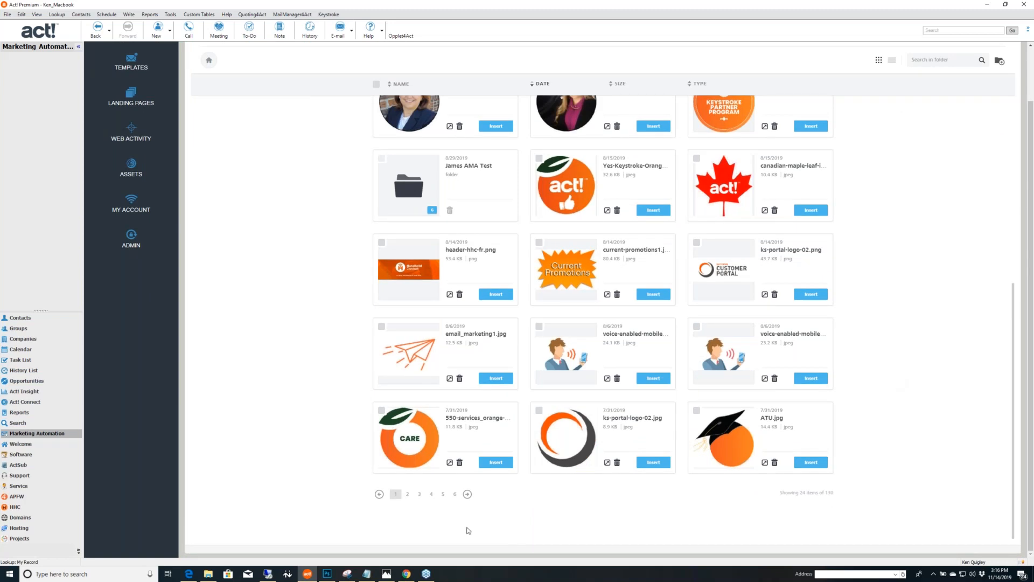
click(468, 494)
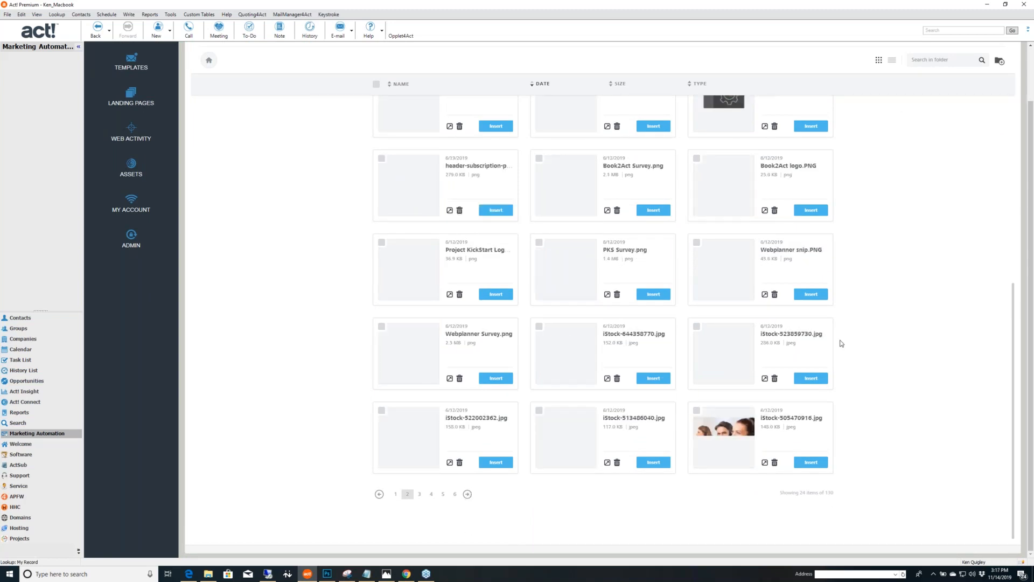
scroll(864, 351, up, 5)
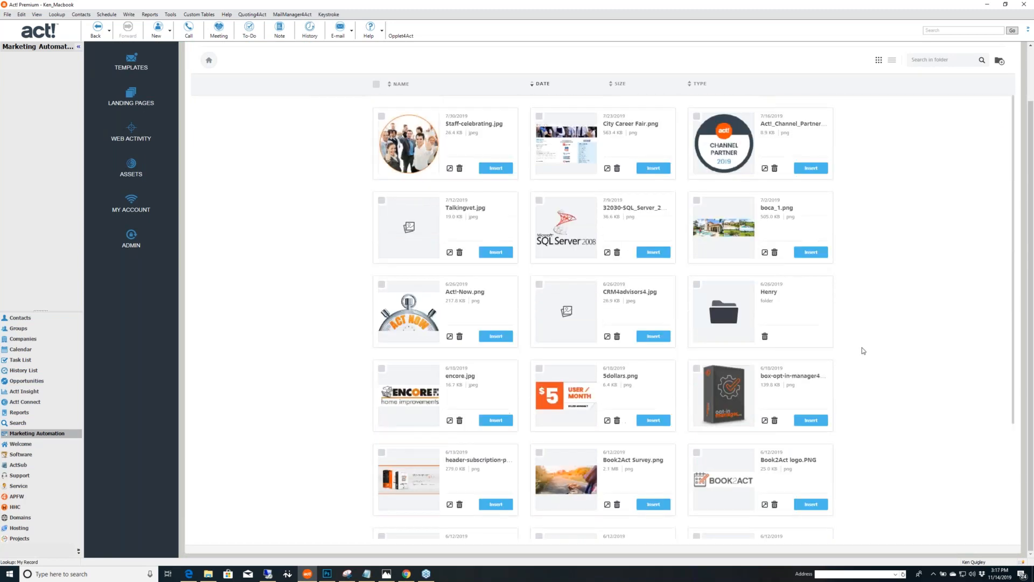
scroll(864, 350, down, 3)
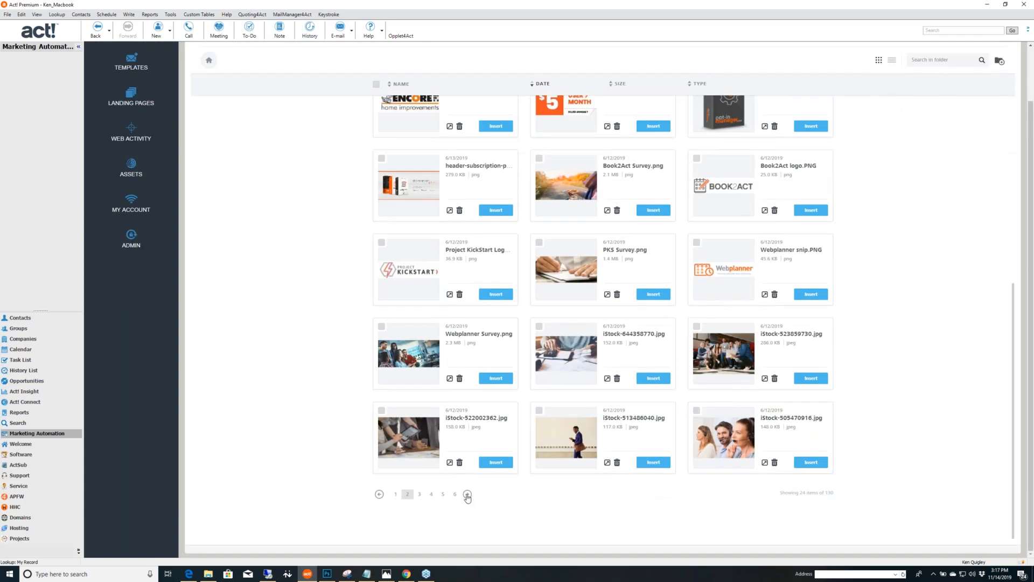
click(468, 494)
scroll(910, 351, up, 6)
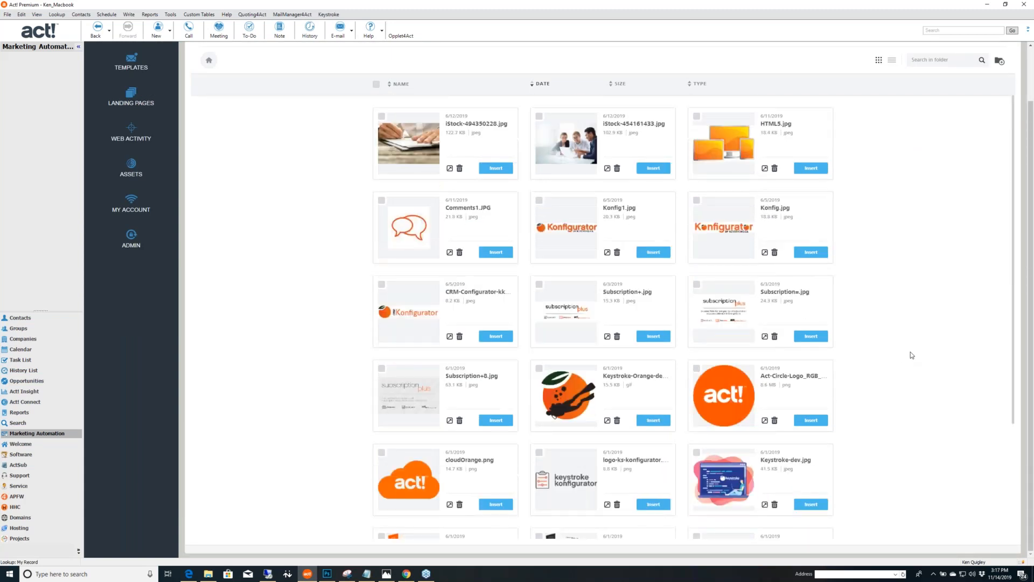
scroll(911, 353, down, 5)
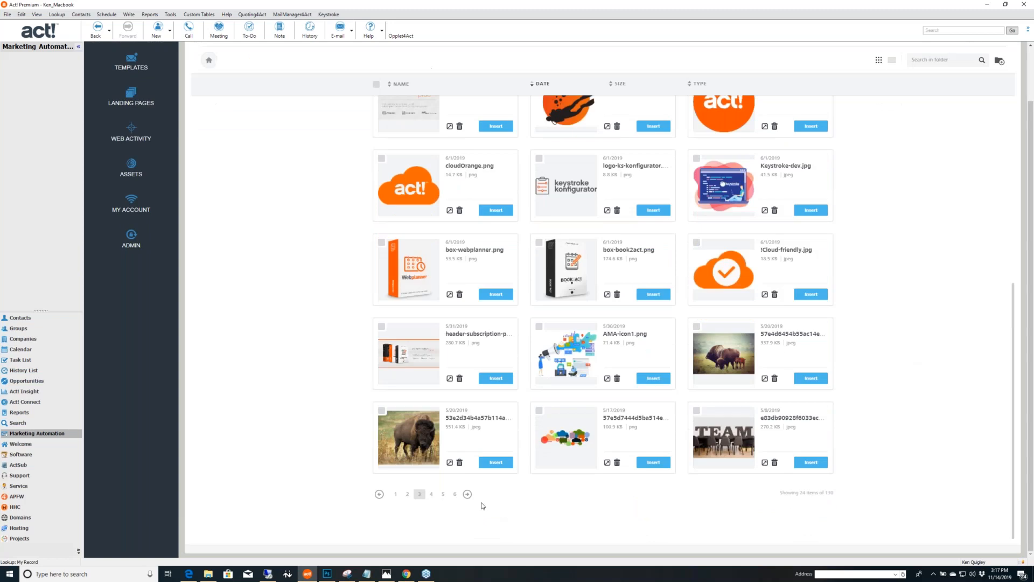
click(467, 494)
scroll(914, 336, down, 1)
scroll(914, 335, up, 2)
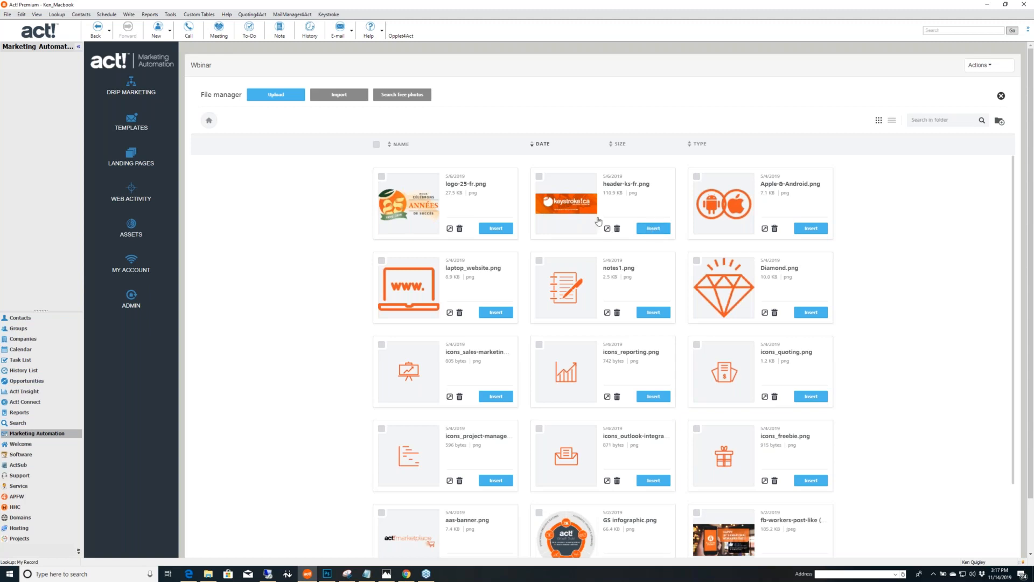
click(653, 229)
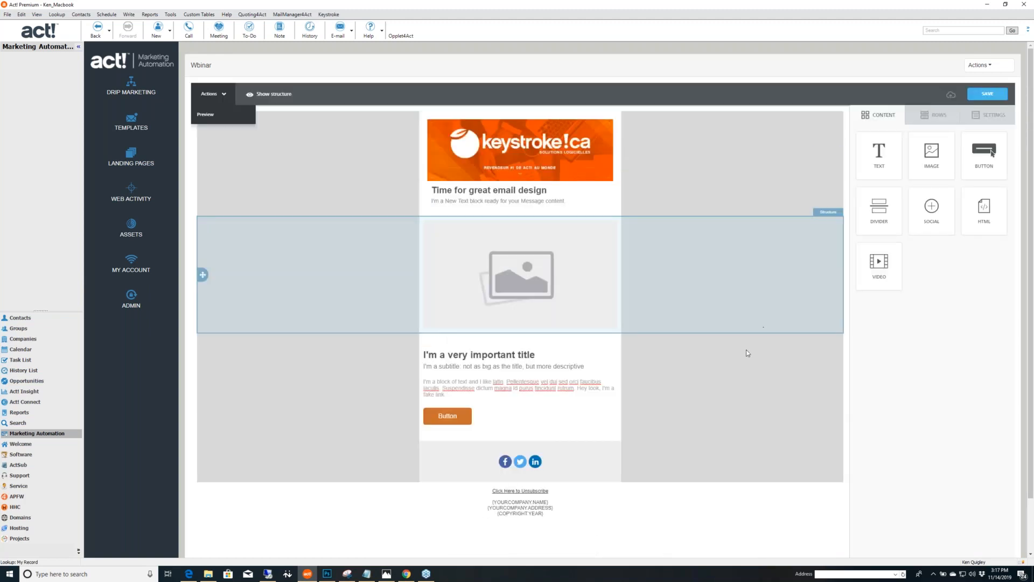
Check the padding settings on each side of the header banner image.
click(562, 133)
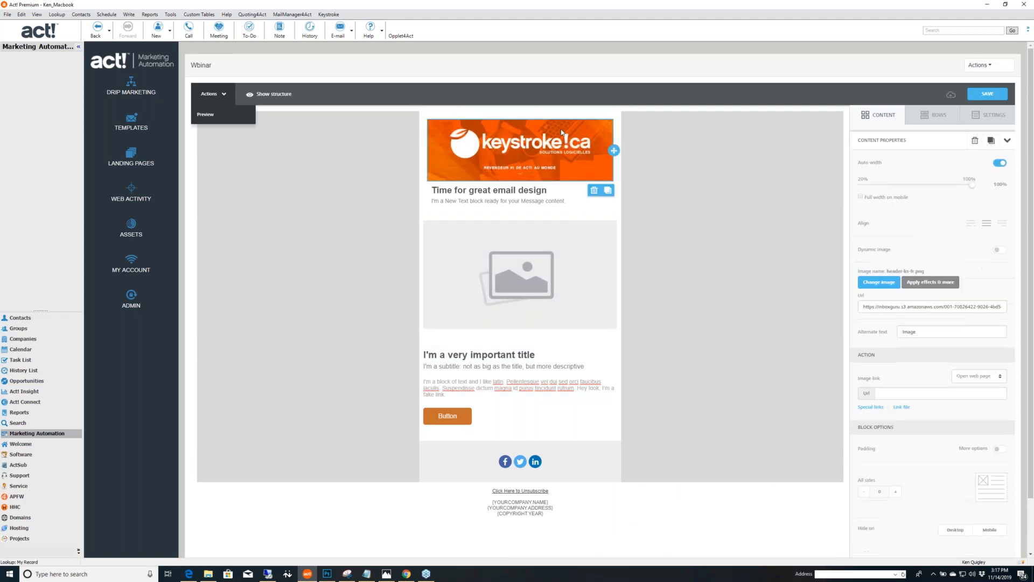
click(1000, 449)
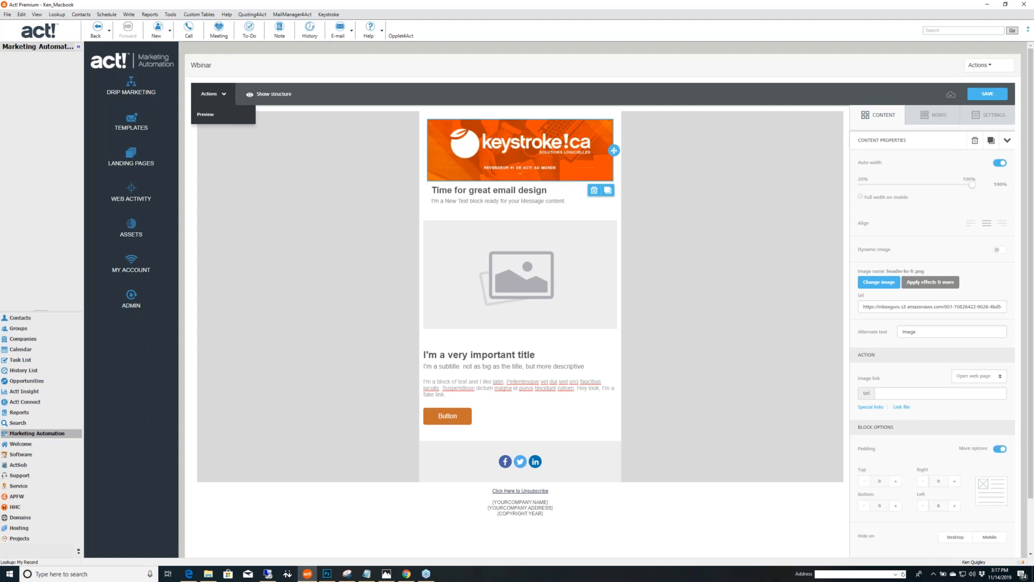
click(731, 195)
click(525, 132)
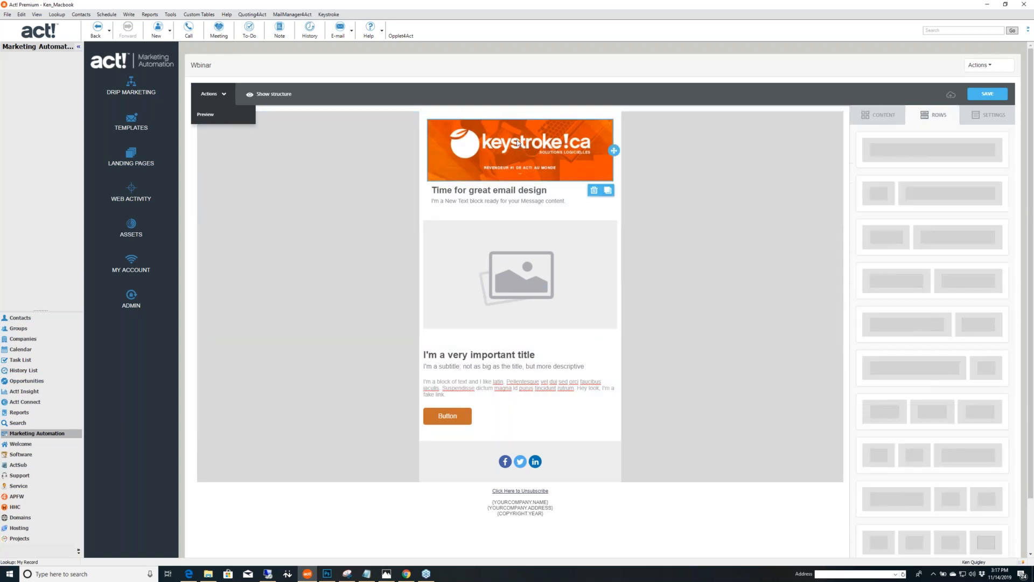
Set the header row's column padding to 10 at top and bottom and 0 on the right and left.
click(619, 189)
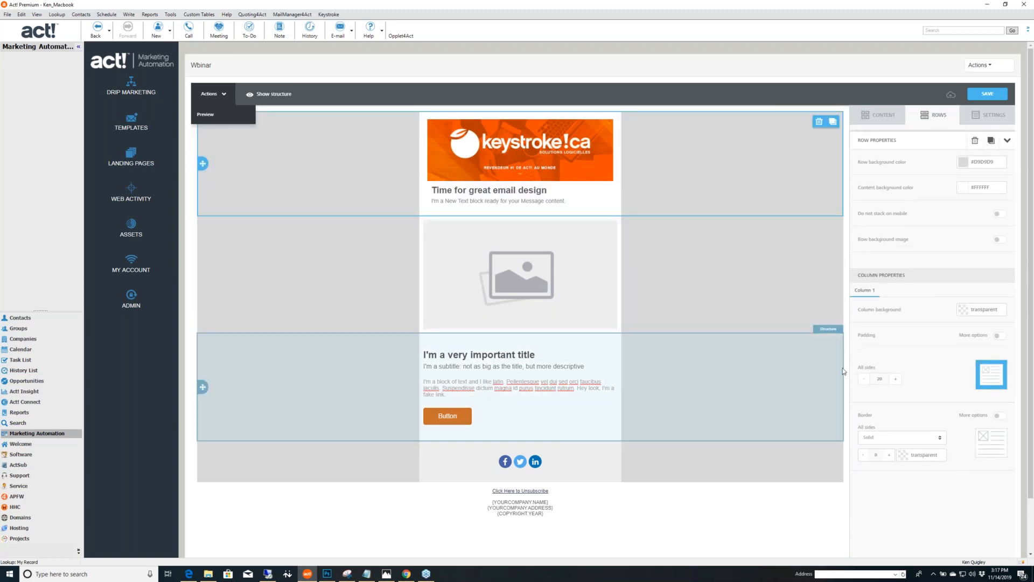
click(864, 379)
click(863, 380)
click(1000, 335)
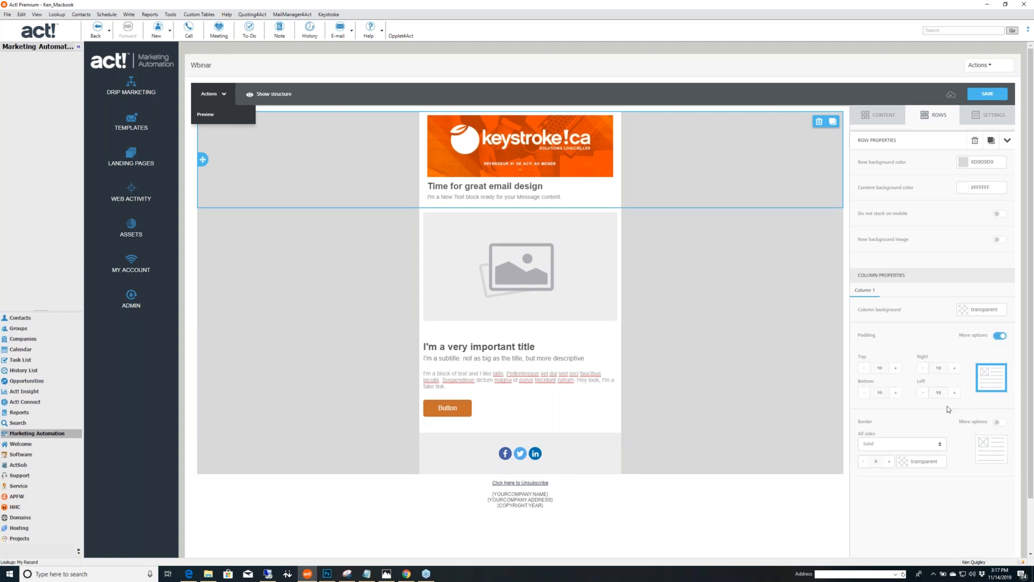
click(923, 368)
click(922, 369)
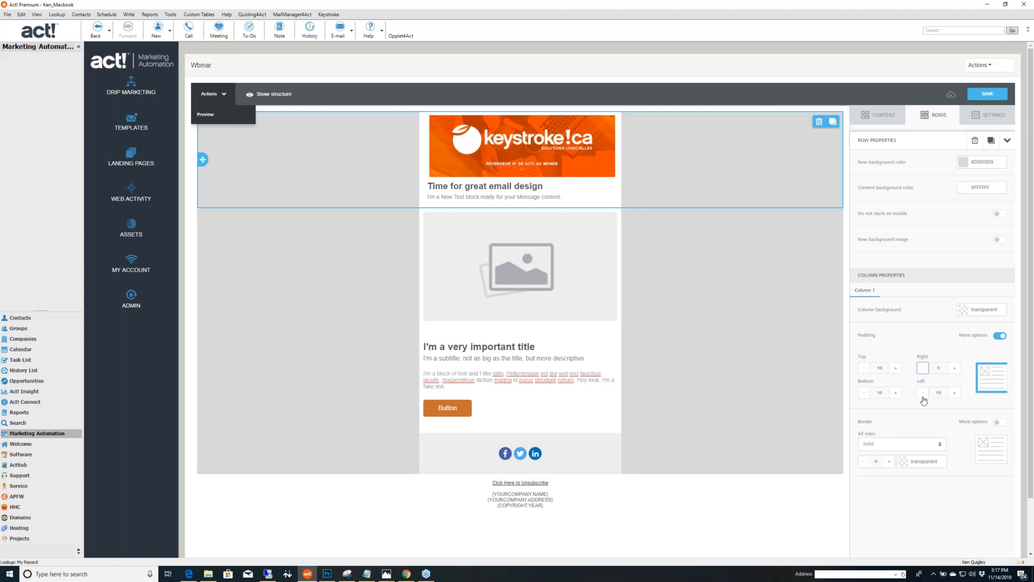
click(923, 393)
click(923, 393)
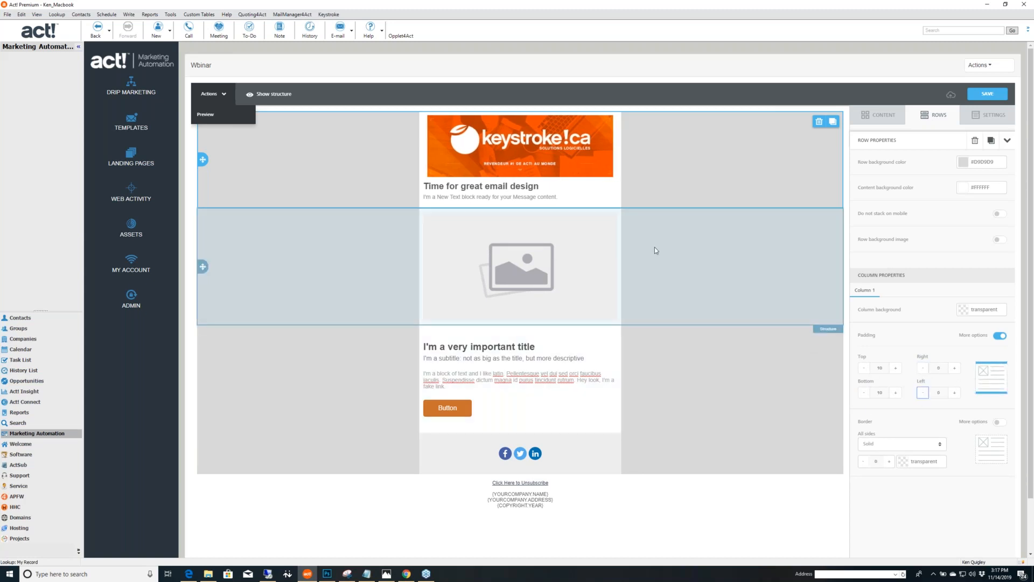
Centre the "Time for great email design" title and set its top padding to 20.
click(484, 145)
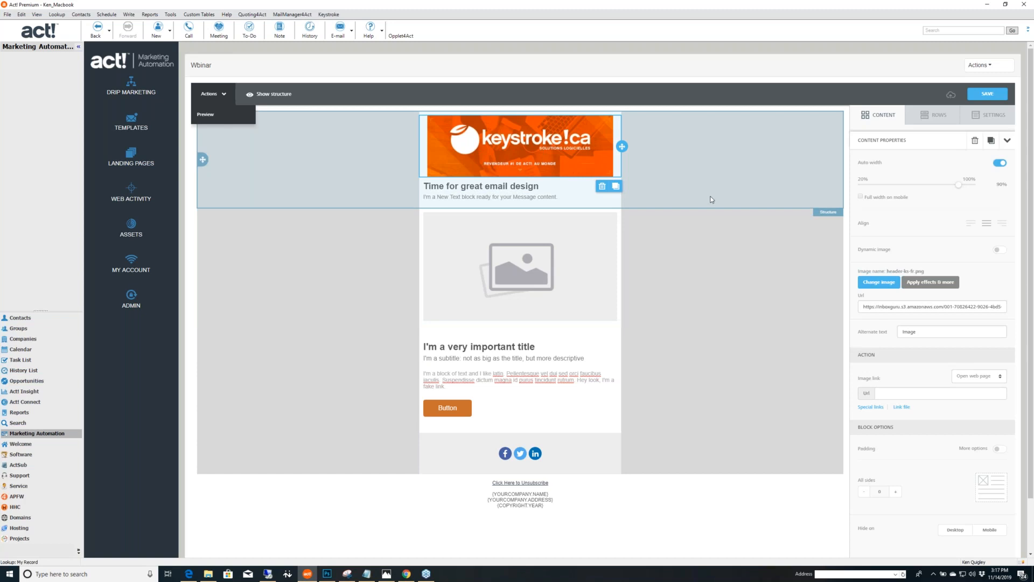
click(565, 186)
click(520, 156)
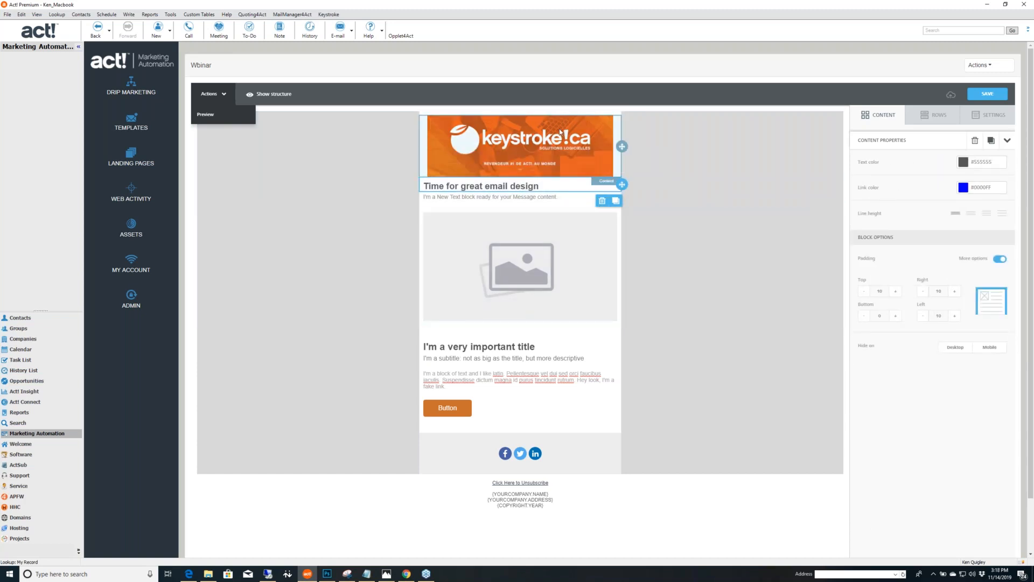
click(550, 188)
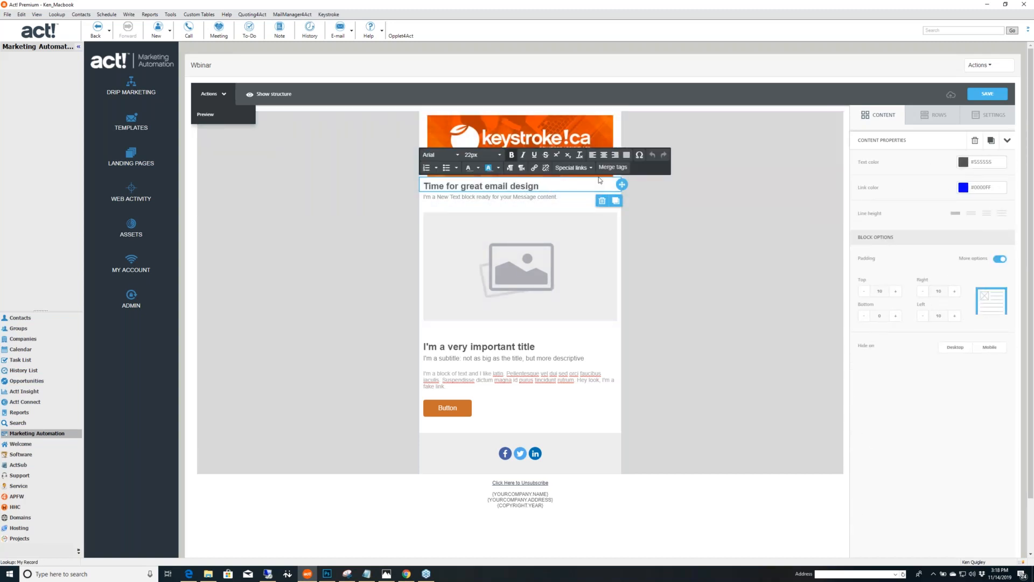
click(604, 156)
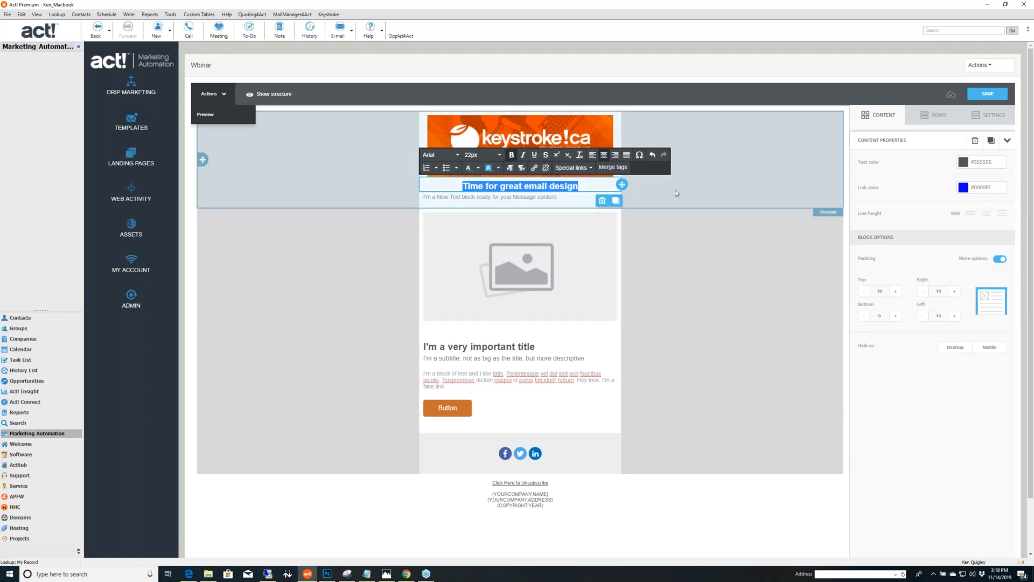
click(587, 186)
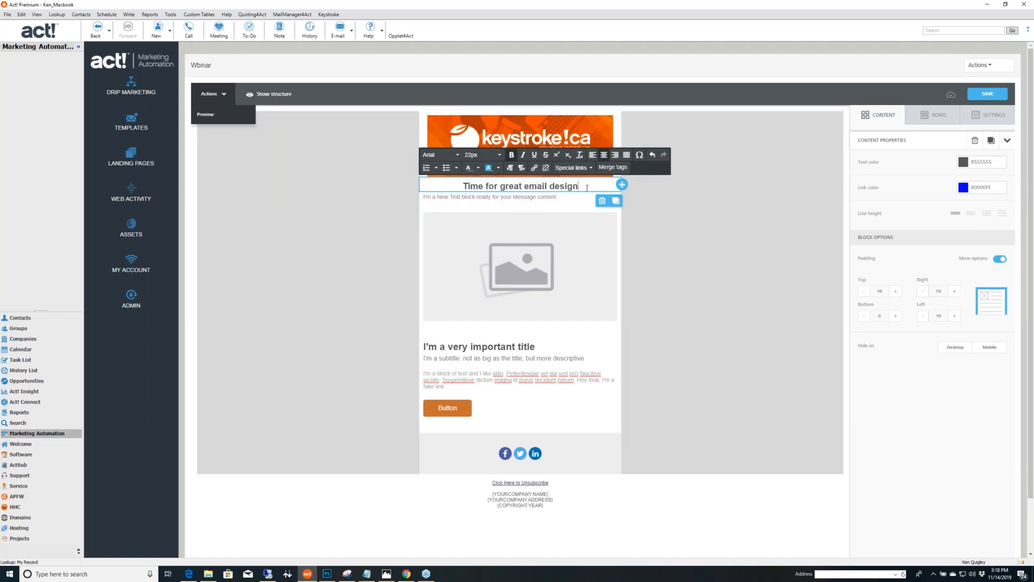
click(897, 294)
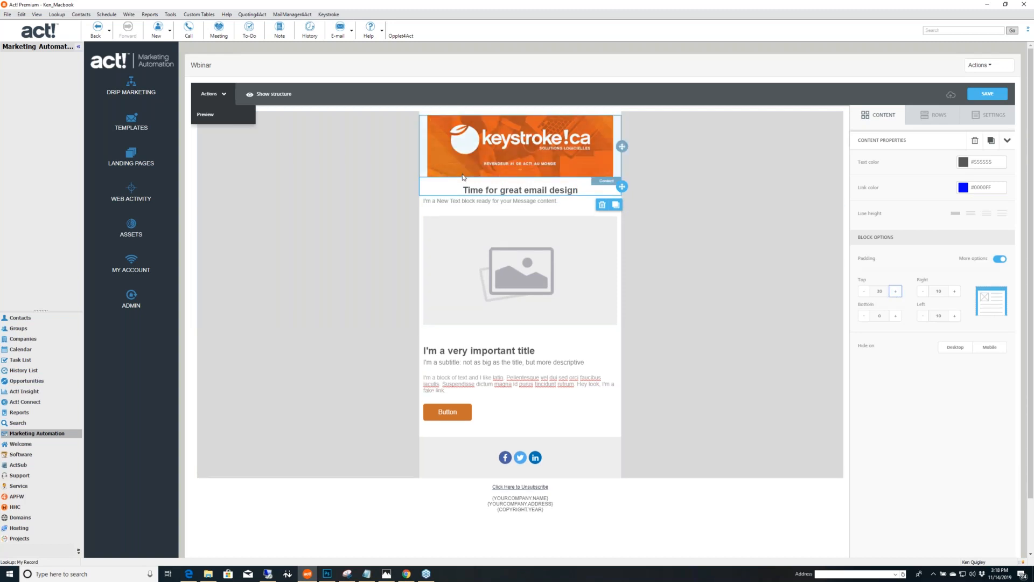
Centre the message content text below the header title.
click(458, 201)
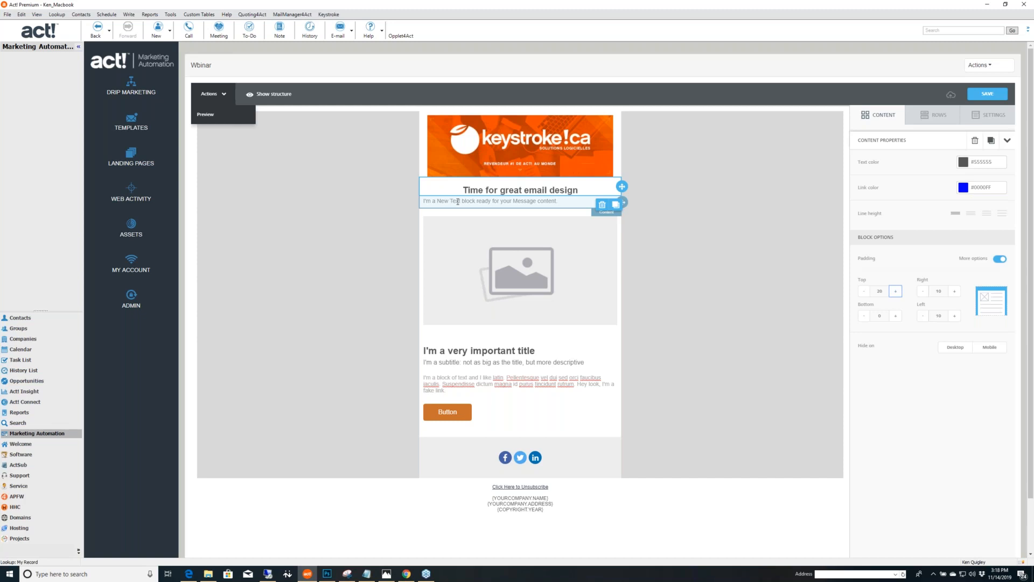
click(604, 173)
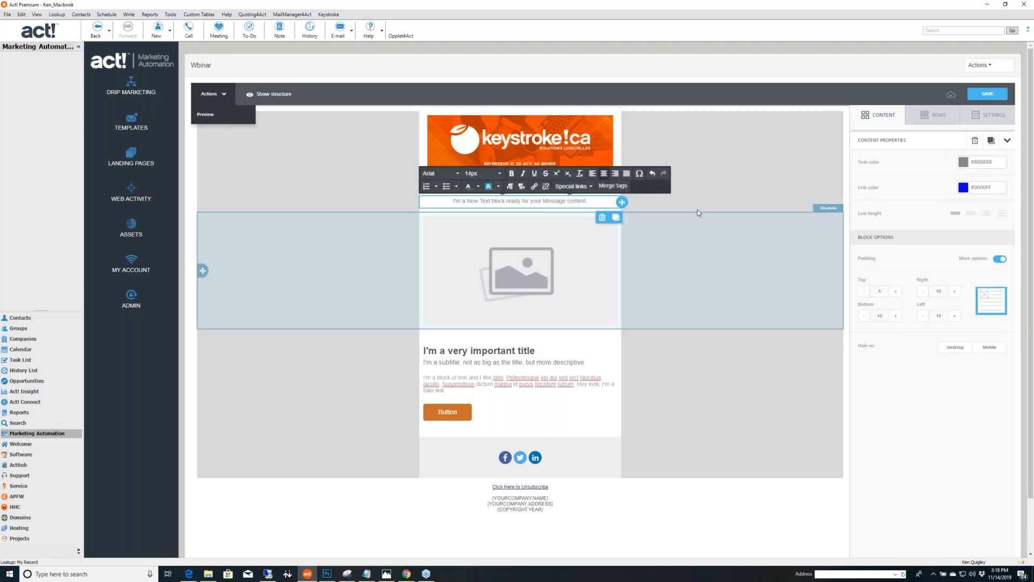
click(736, 184)
Review the link options, including the target window choices, for the word "email" in the header title, without inserting a link.
click(521, 189)
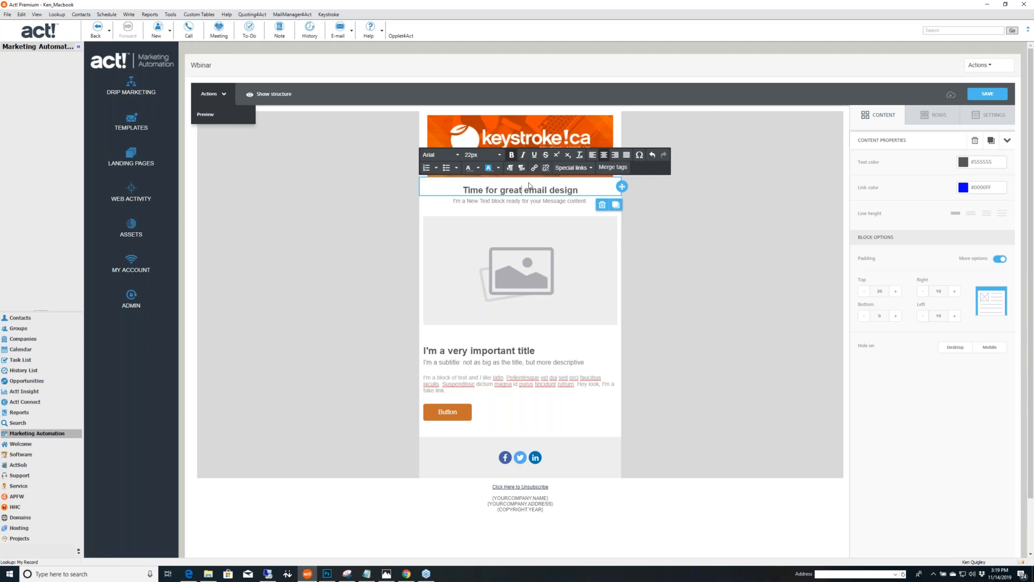
drag(547, 189, 524, 190)
click(534, 168)
click(576, 283)
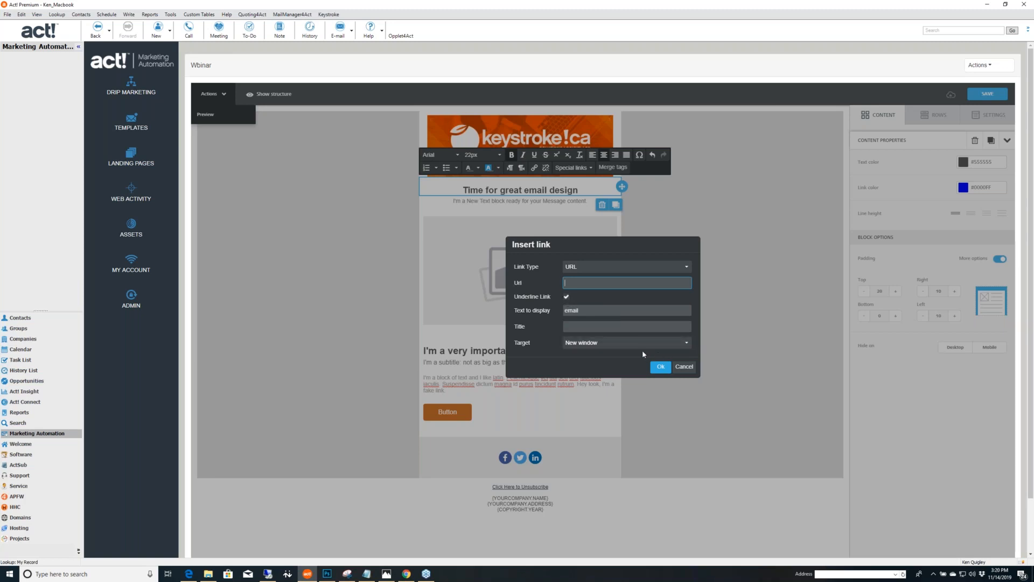
click(688, 345)
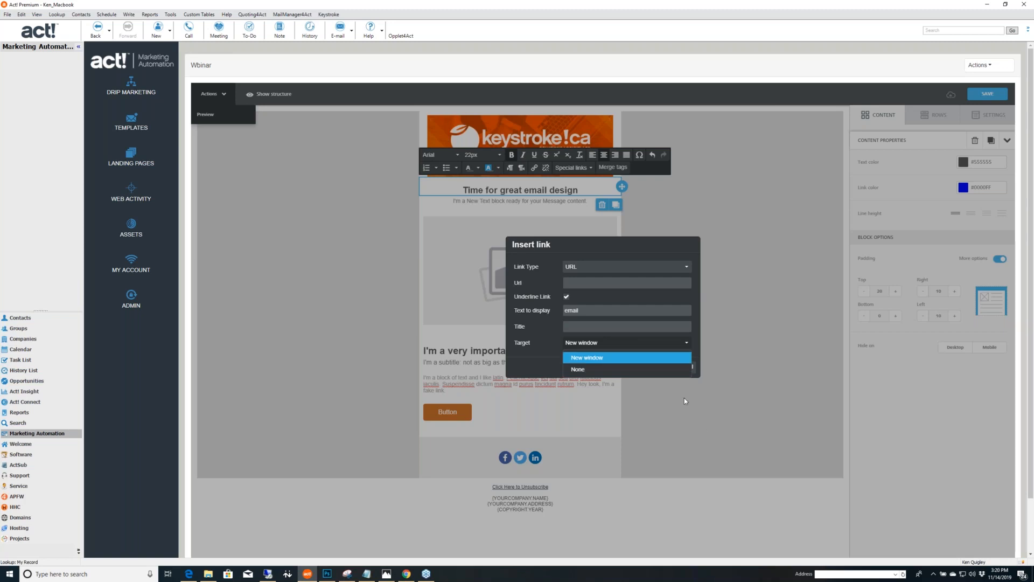
click(655, 358)
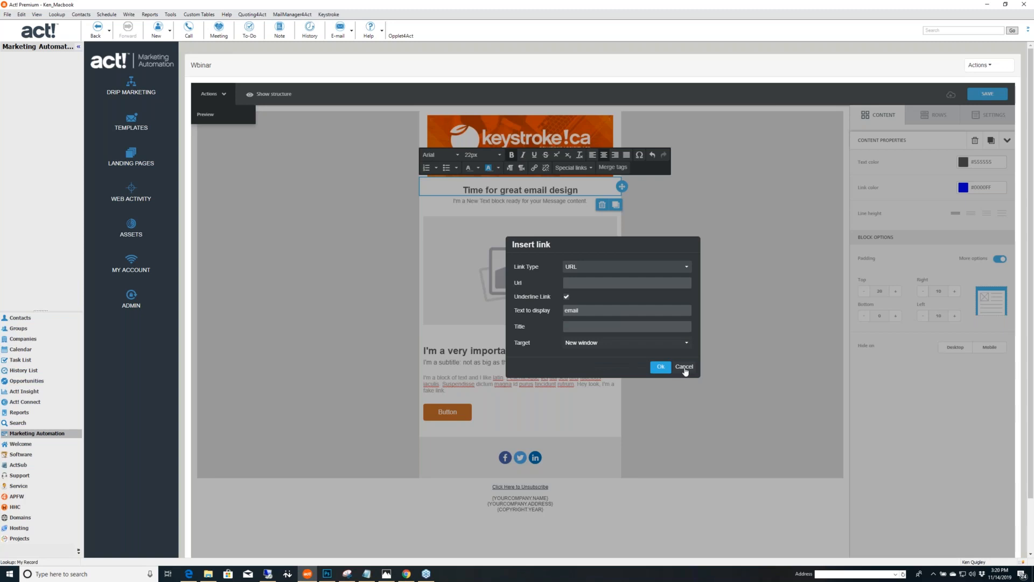
click(684, 369)
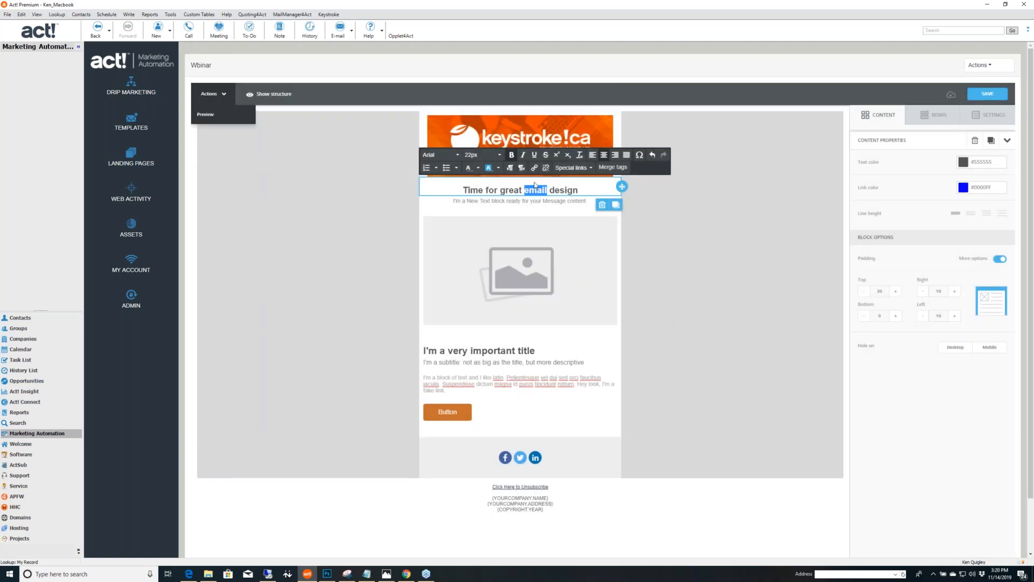
Insert the special link "Click to view this email in a browser" within the header's message text.
click(558, 202)
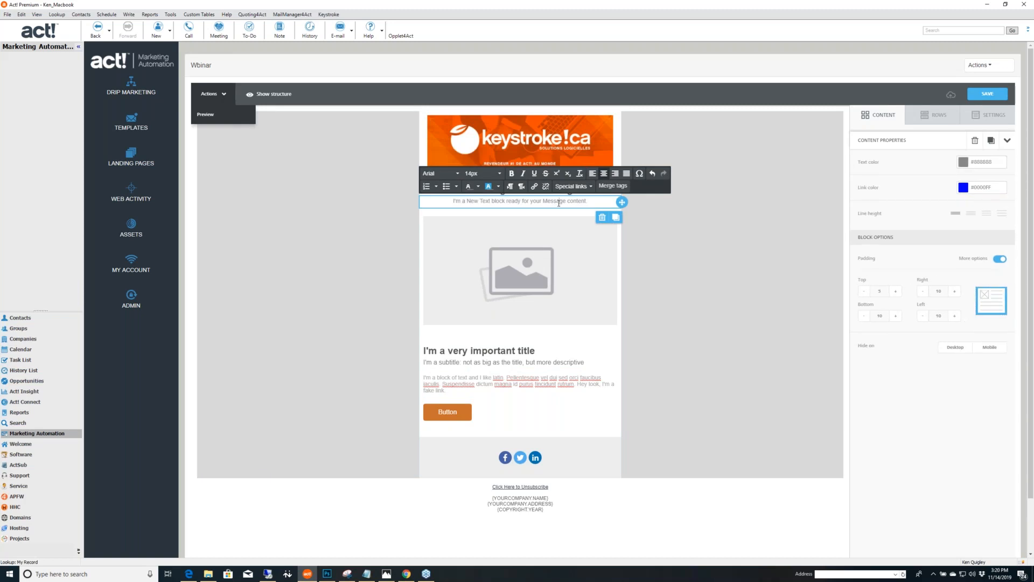
click(582, 187)
mouse_move(580, 204)
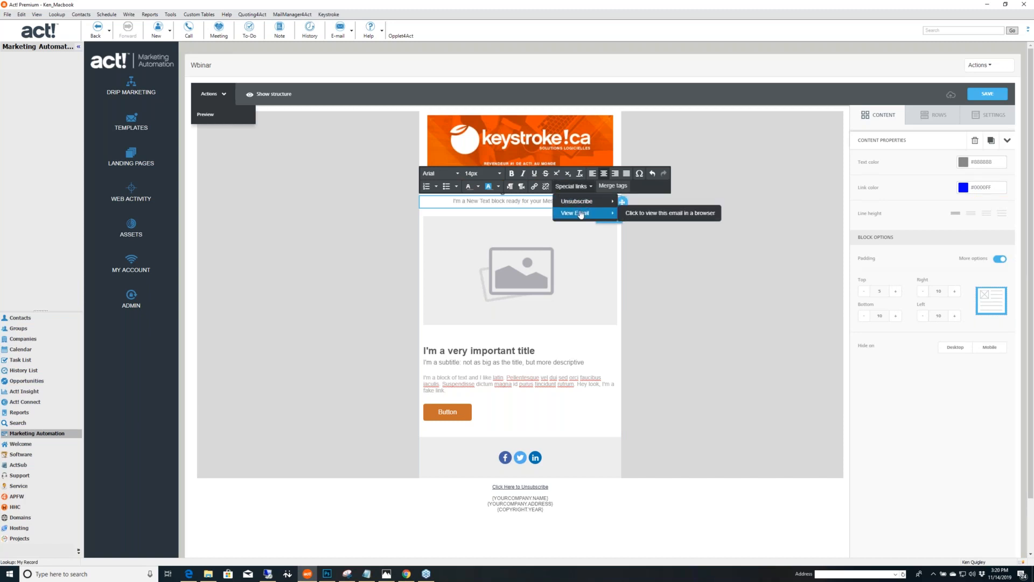
click(654, 214)
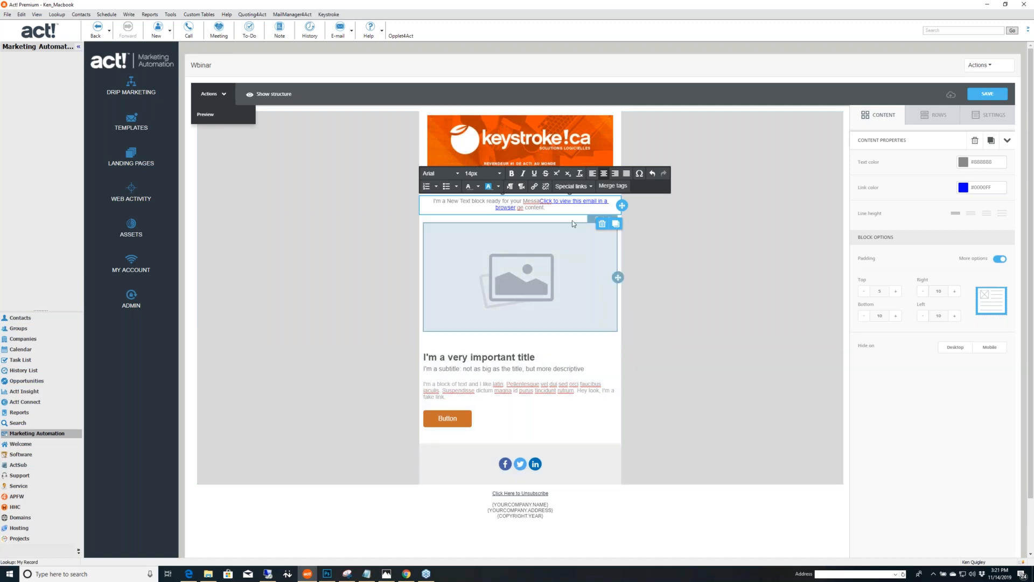
Delete the "Click to view this email in a browser" link from the header's message text.
click(515, 207)
key(BackSpace)
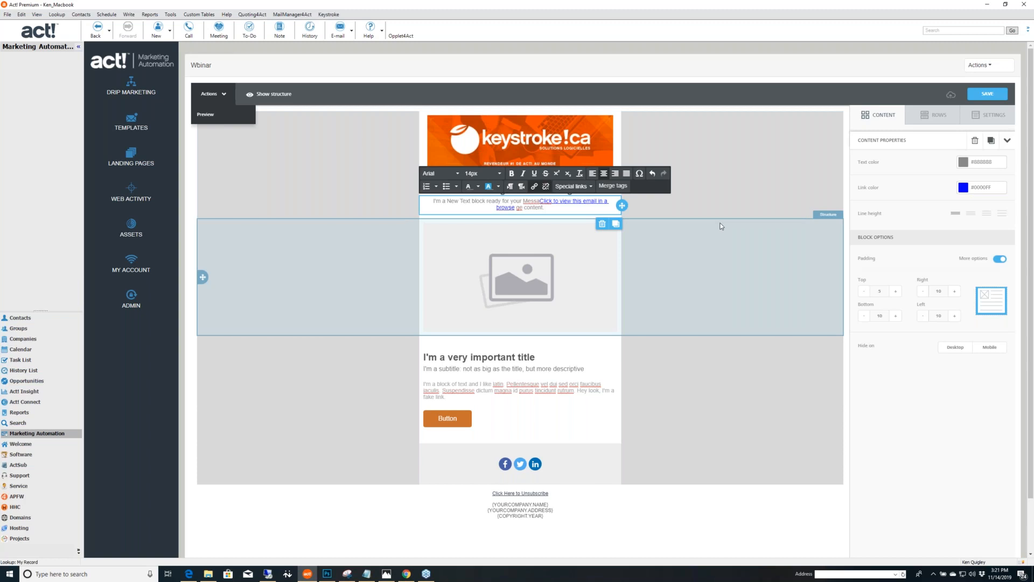
key(BackSpace)
key(BackSpace)
key(BackSpace)
key(BackSpace)
key(BackSpace)
key(BackSpace)
key(BackSpace)
key(BackSpace)
key(BackSpace)
key(BackSpace)
key(BackSpace)
key(BackSpace)
key(BackSpace)
key(BackSpace)
key(BackSpace)
key(BackSpace)
key(BackSpace)
key(BackSpace)
key(BackSpace)
key(BackSpace)
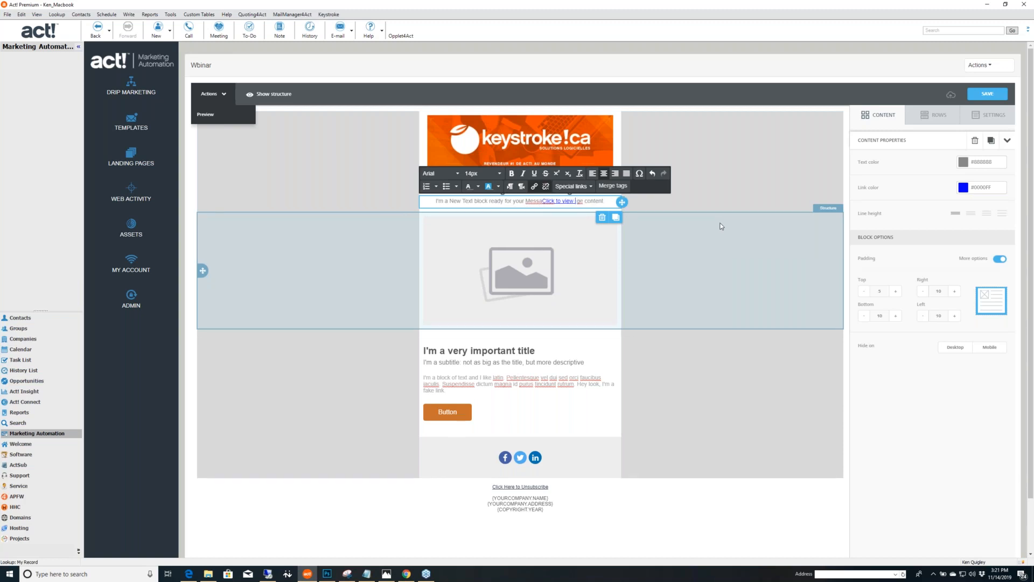
key(BackSpace)
key(BackSpace)
key(BackSpace)
key(BackSpace)
key(BackSpace)
key(BackSpace)
key(BackSpace)
key(BackSpace)
key(BackSpace)
key(BackSpace)
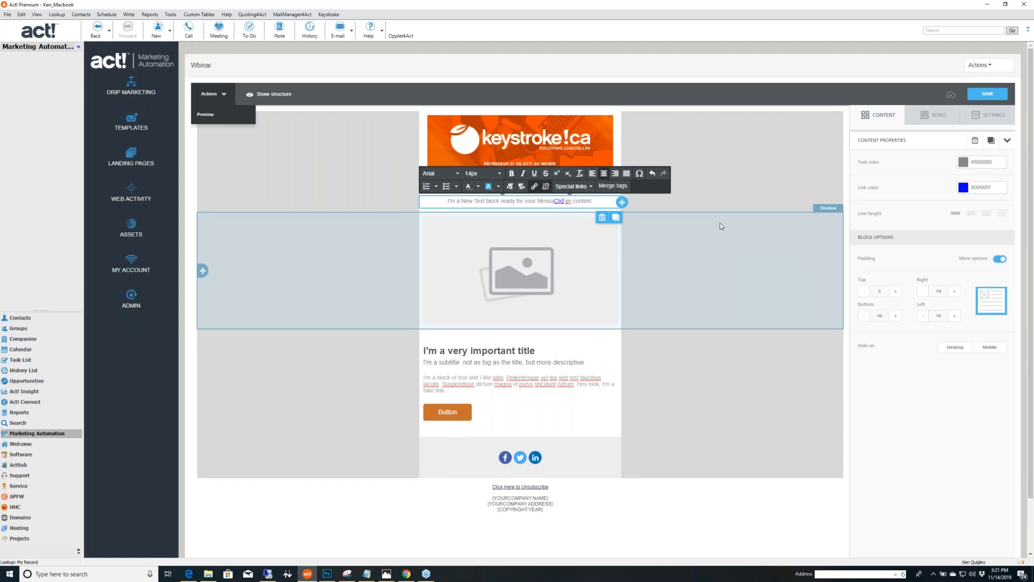
key(BackSpace)
key(BackSpace)
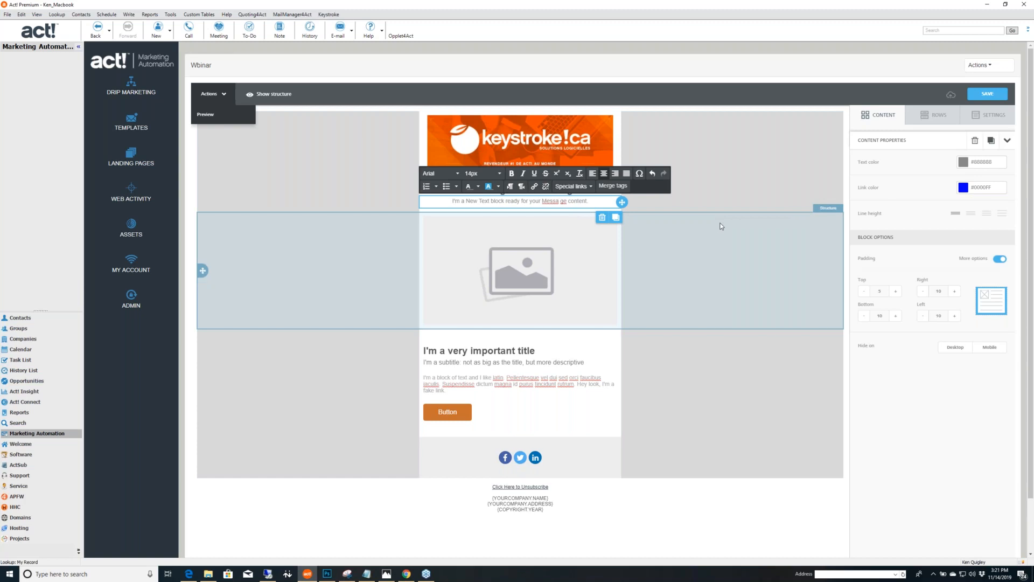
Replace the placeholder image below the header with the stored canadian-maple-leaf image after previewing it.
click(527, 265)
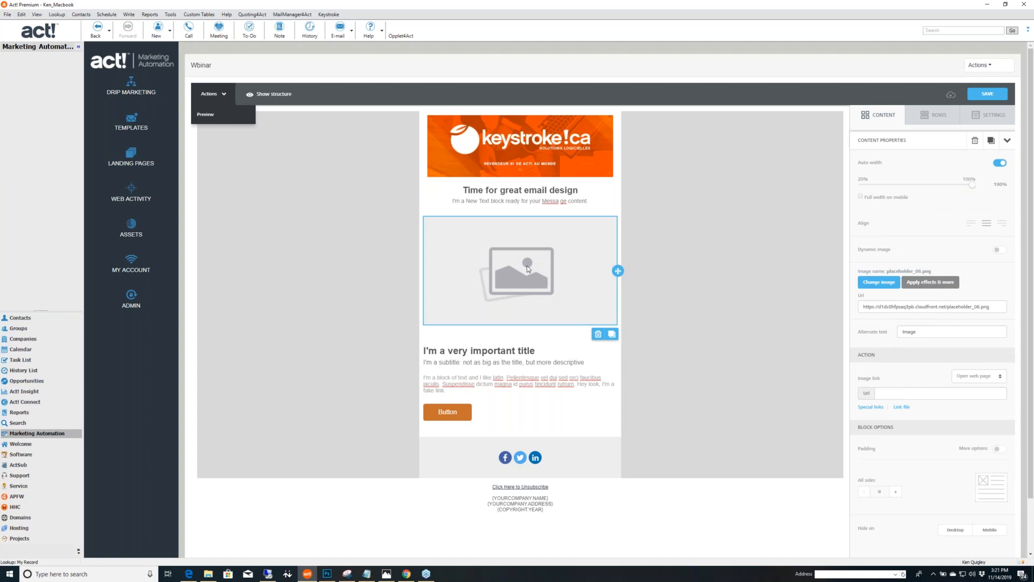
click(882, 282)
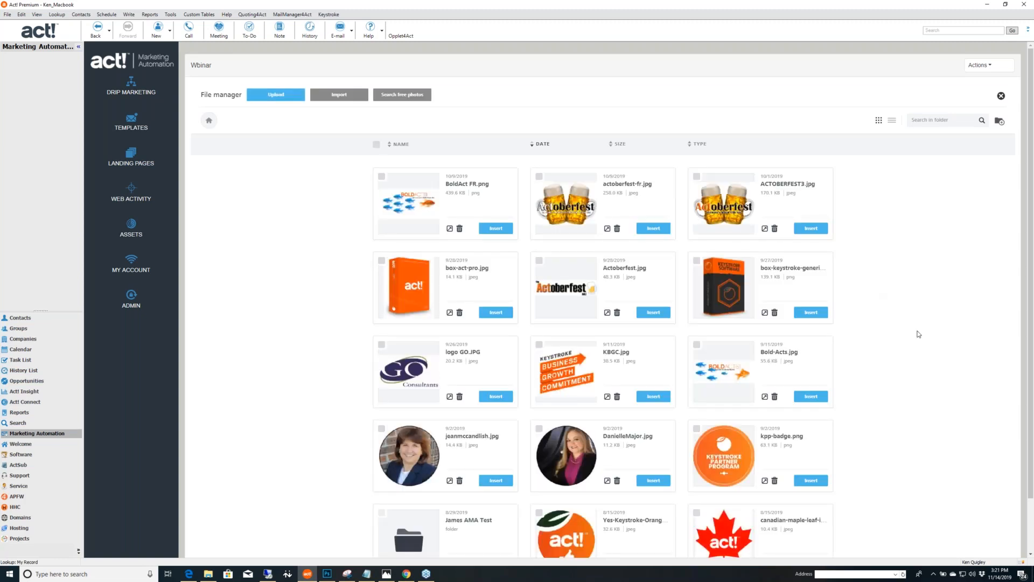
click(723, 534)
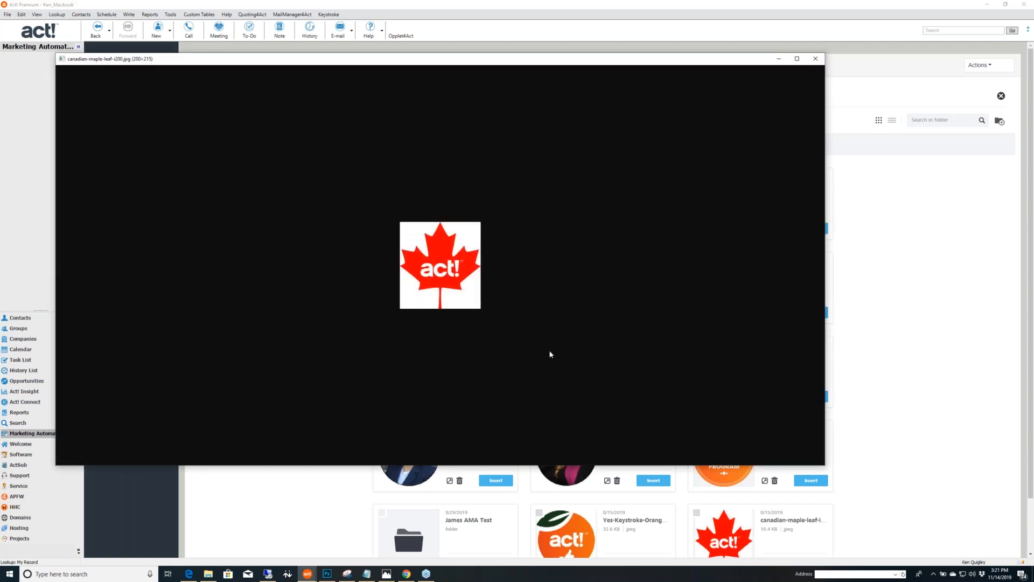
click(817, 63)
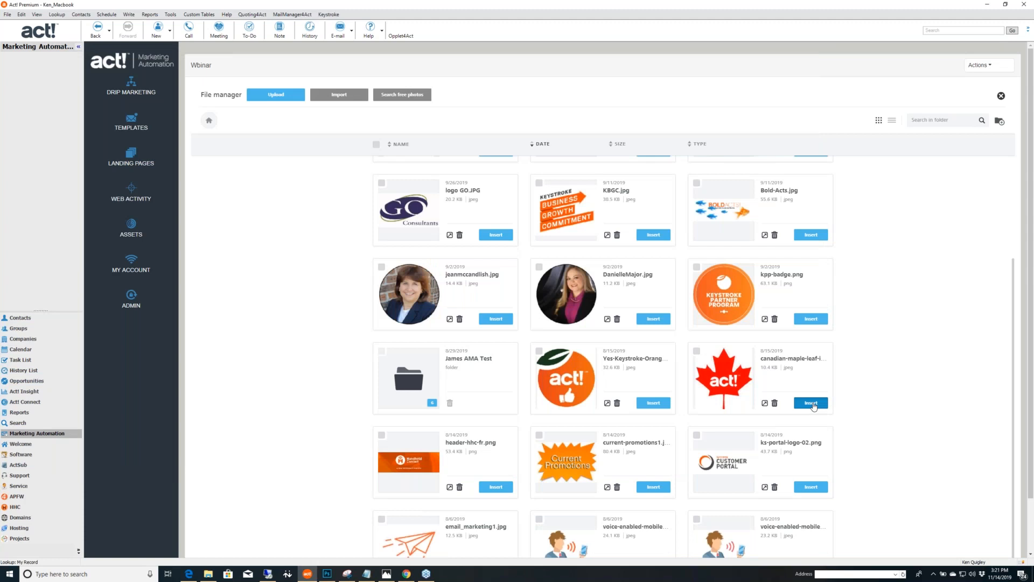
click(813, 405)
click(716, 167)
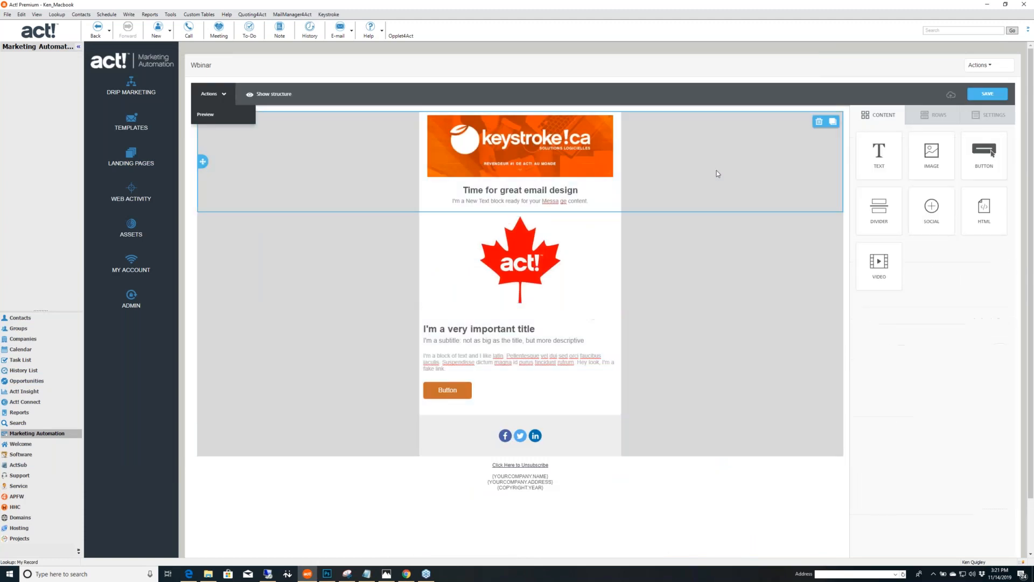
Turn off auto width for the maple leaf image and set its width to 60%.
click(573, 249)
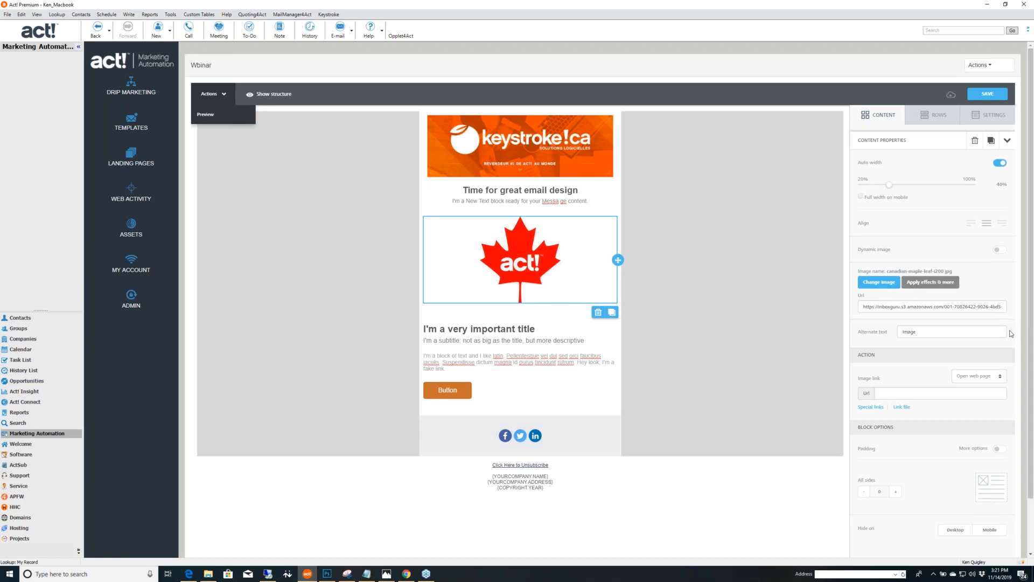
click(898, 394)
click(1001, 163)
mouse_move(890, 185)
mouse_down()
mouse_move(916, 187)
mouse_move(884, 188)
mouse_up()
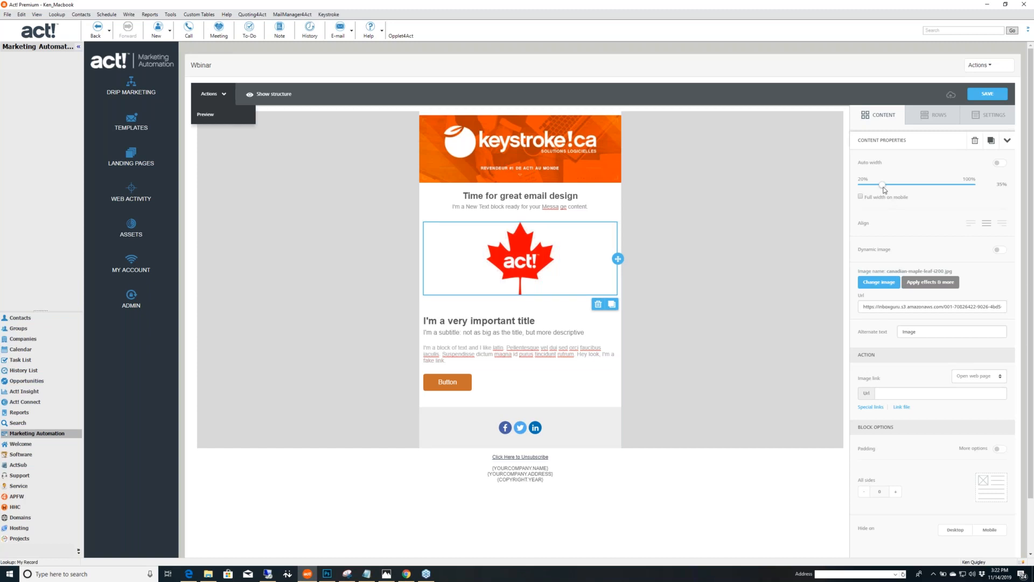
drag(884, 187, 917, 185)
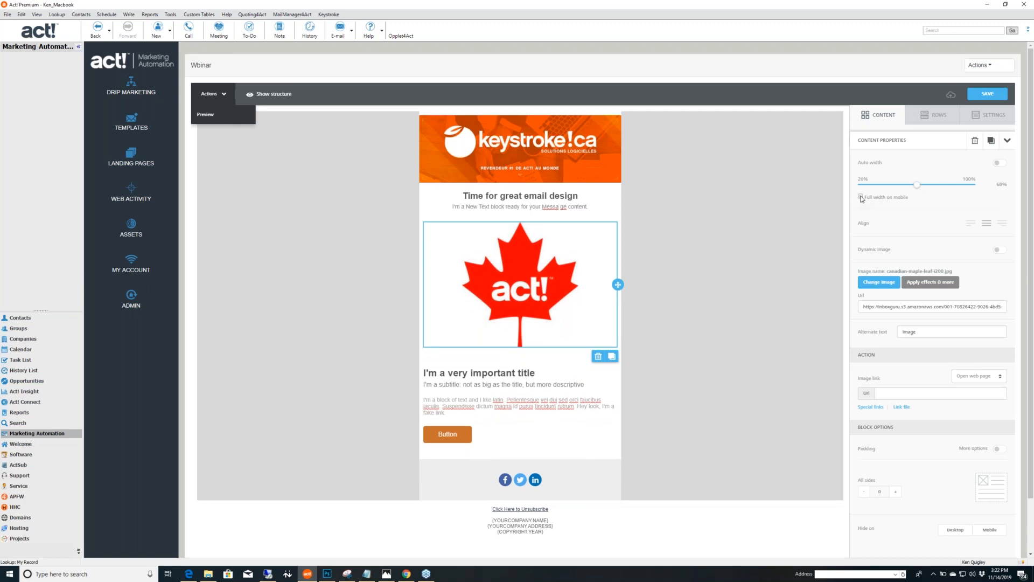
Try a width of 49% for the maple leaf image and turn its auto width back on.
drag(917, 184, 896, 185)
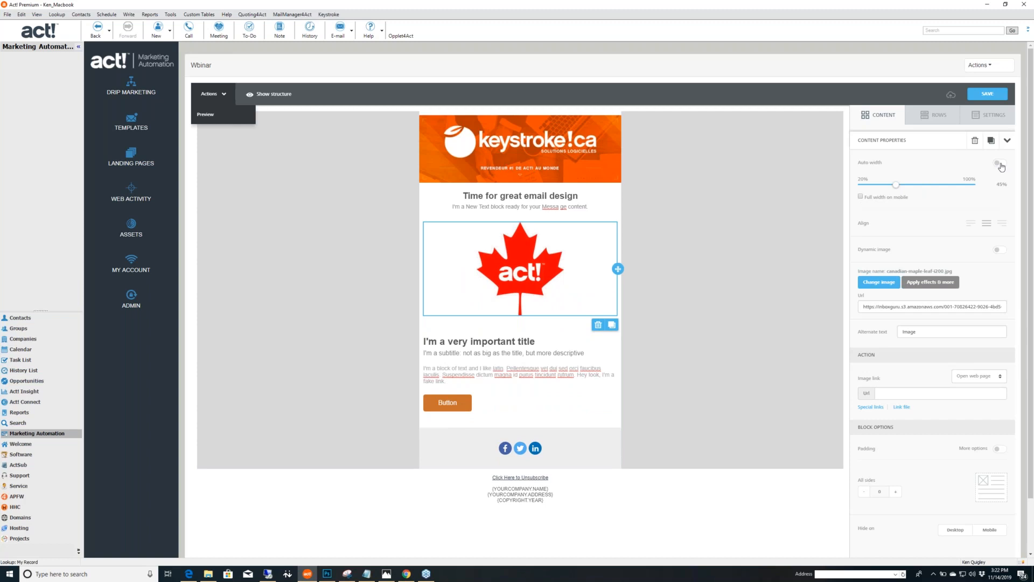
click(1001, 167)
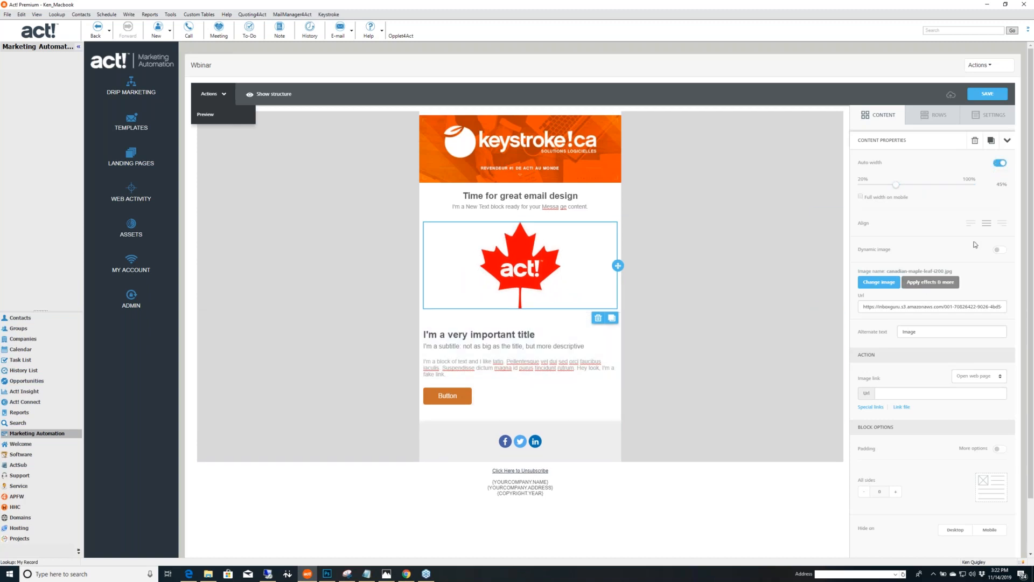
Try the dynamic image option on the maple leaf image and switch it back off.
click(1000, 251)
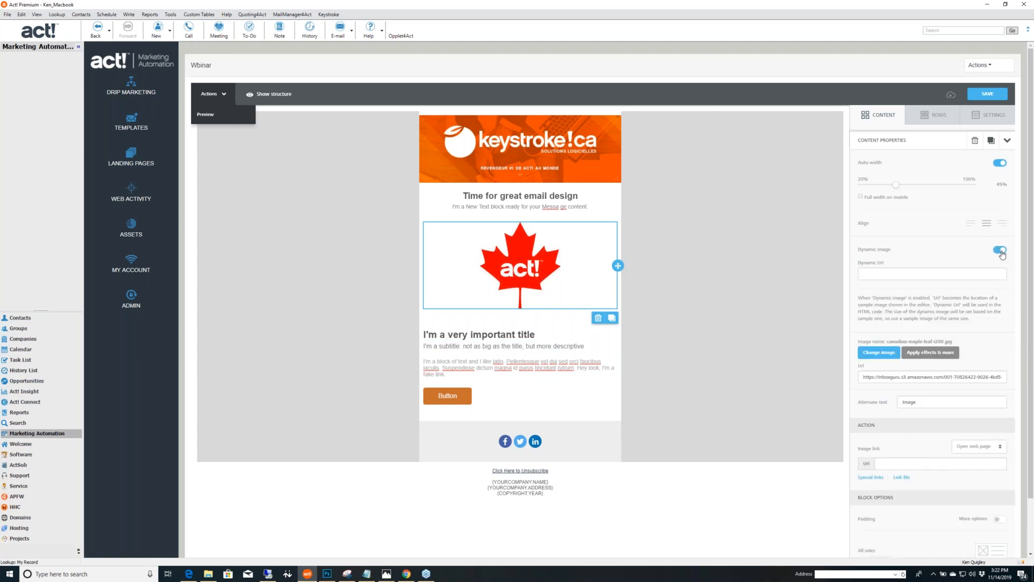
click(1001, 251)
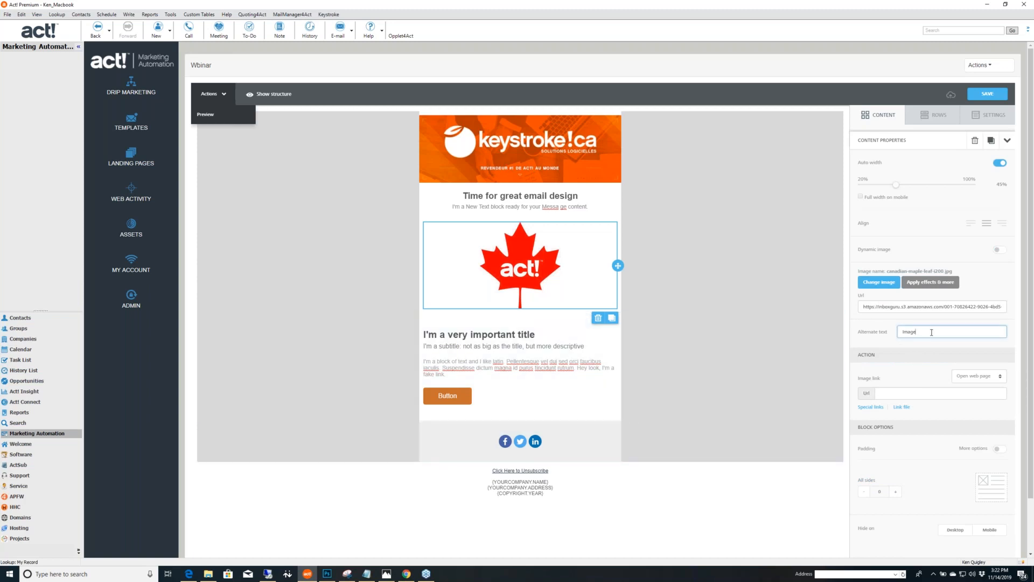
drag(931, 332, 898, 337)
Enable individual side padding for the maple leaf image and set its top and bottom padding to 5.
scroll(967, 426, down, 1)
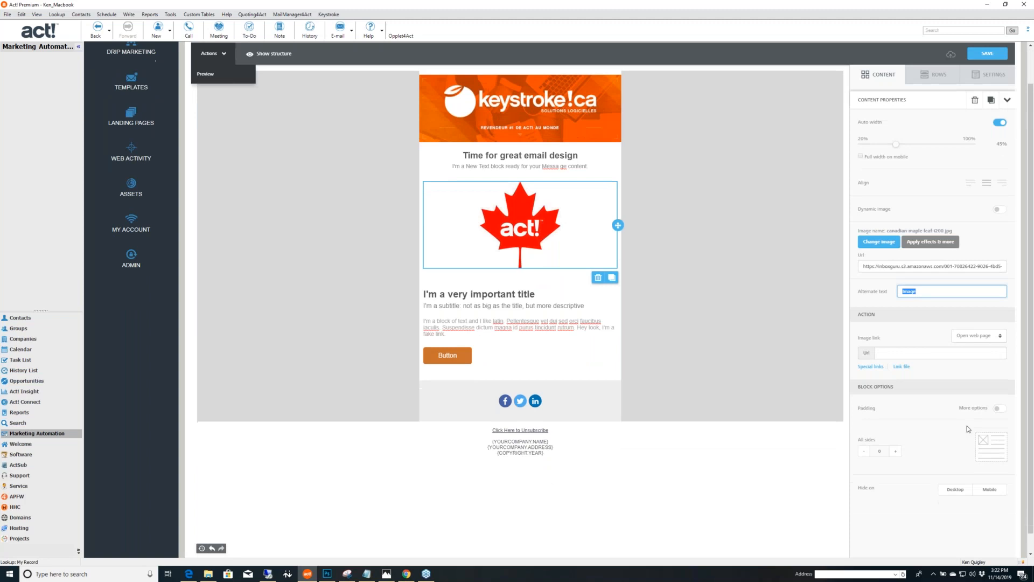
scroll(968, 427, down, 1)
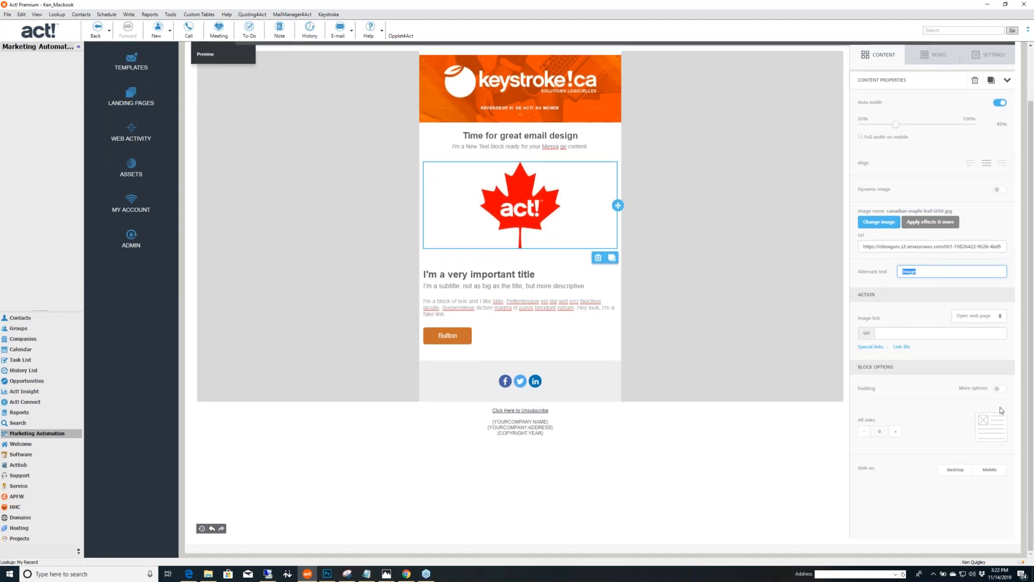
click(1000, 389)
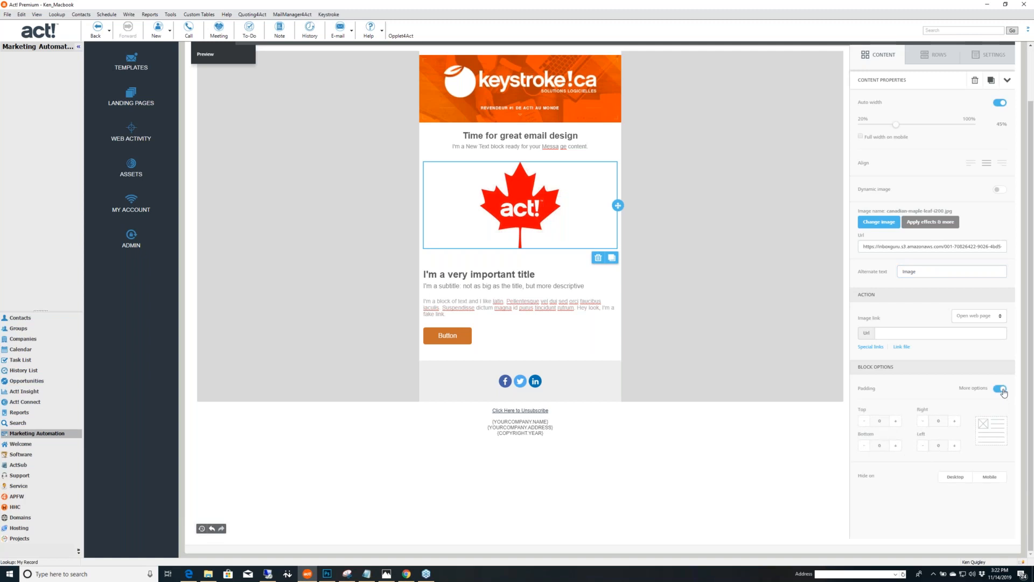
click(896, 421)
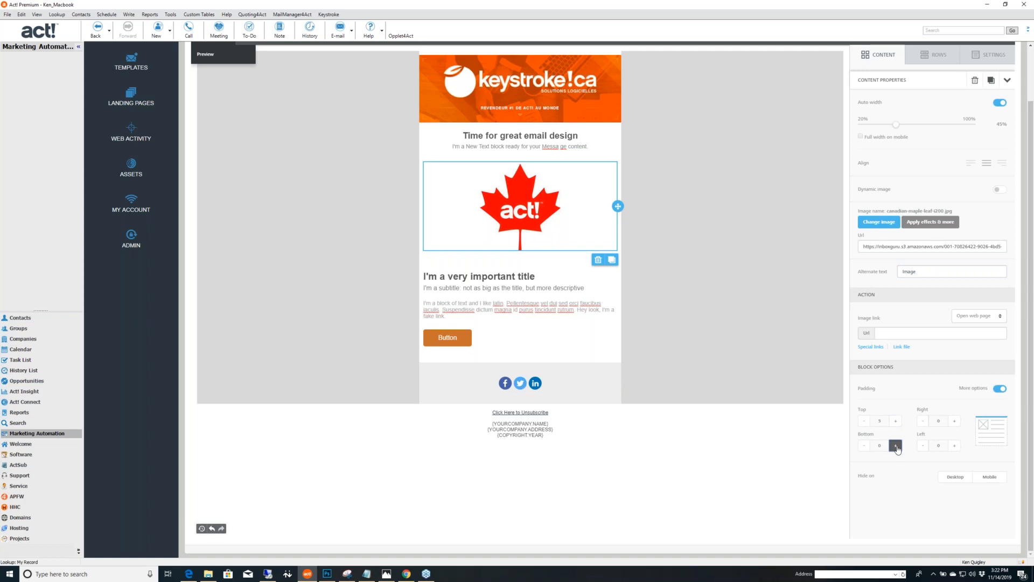
click(896, 445)
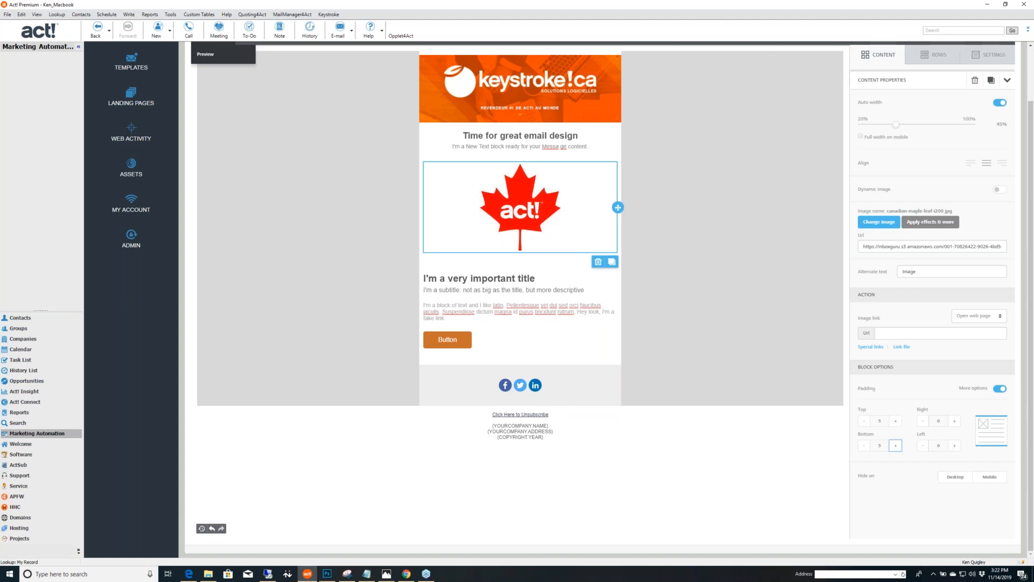
key(alt+Tab)
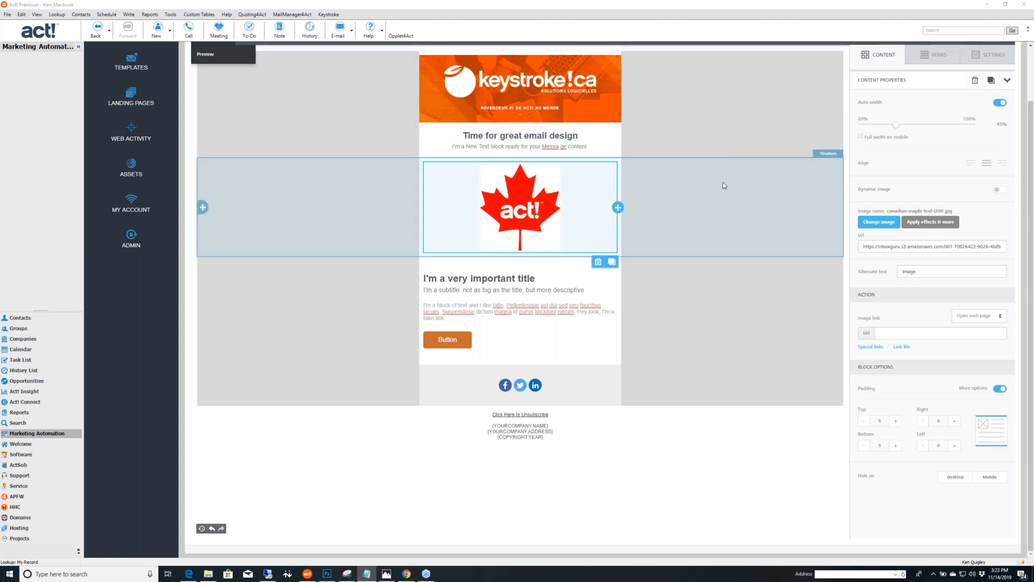
Add a divider between the subtitle and the text paragraph in the "I'm a very important title" row.
click(662, 277)
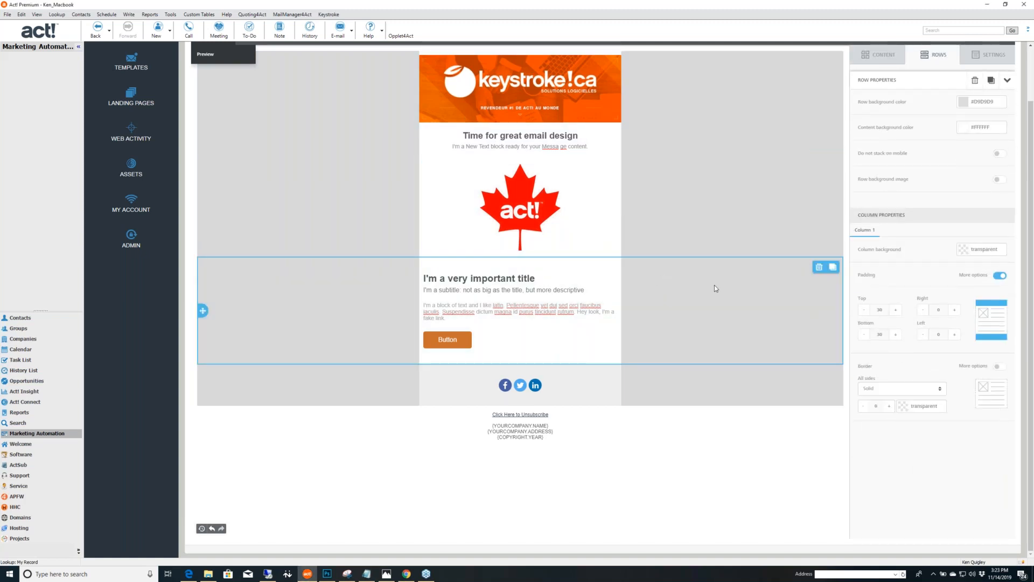
click(865, 54)
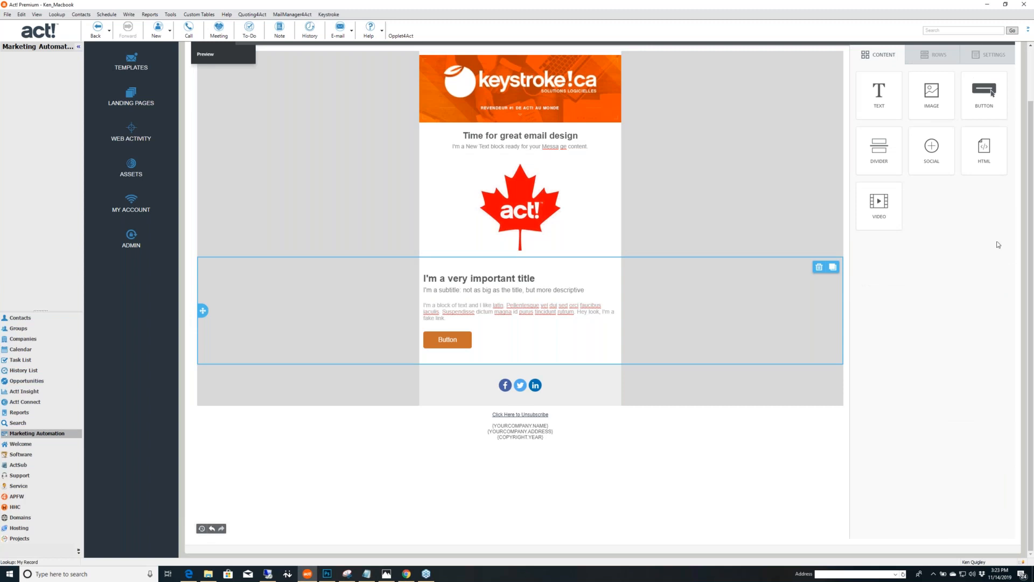
drag(880, 146, 555, 314)
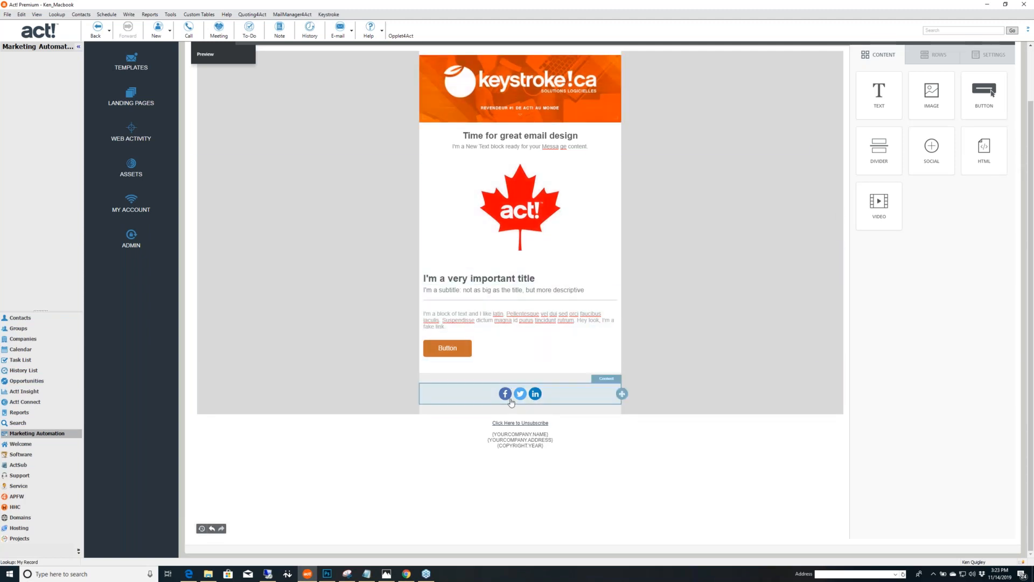
Insert a row of three equal columns between the orange button's row and the social icons row.
click(938, 60)
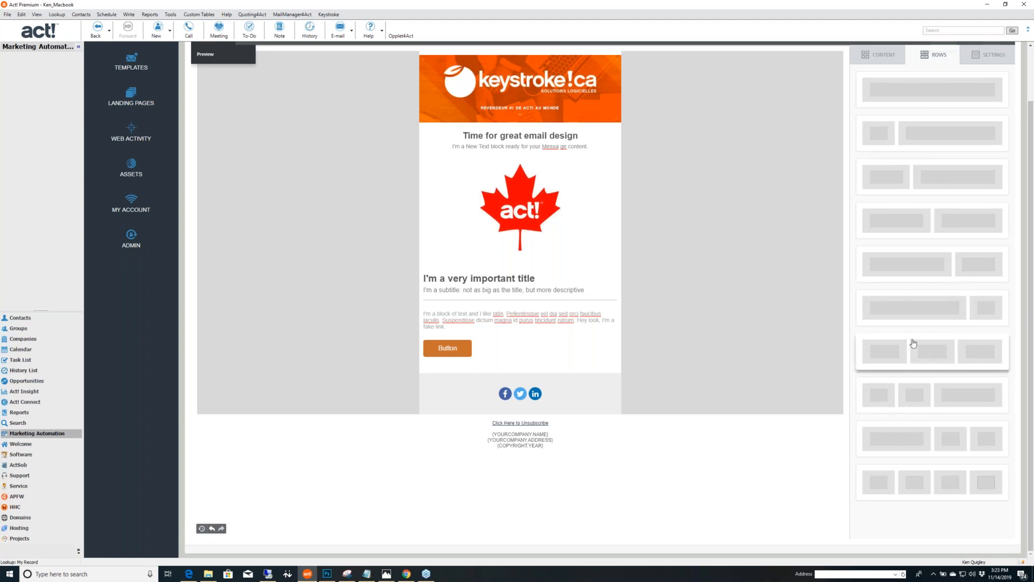
drag(913, 340, 531, 372)
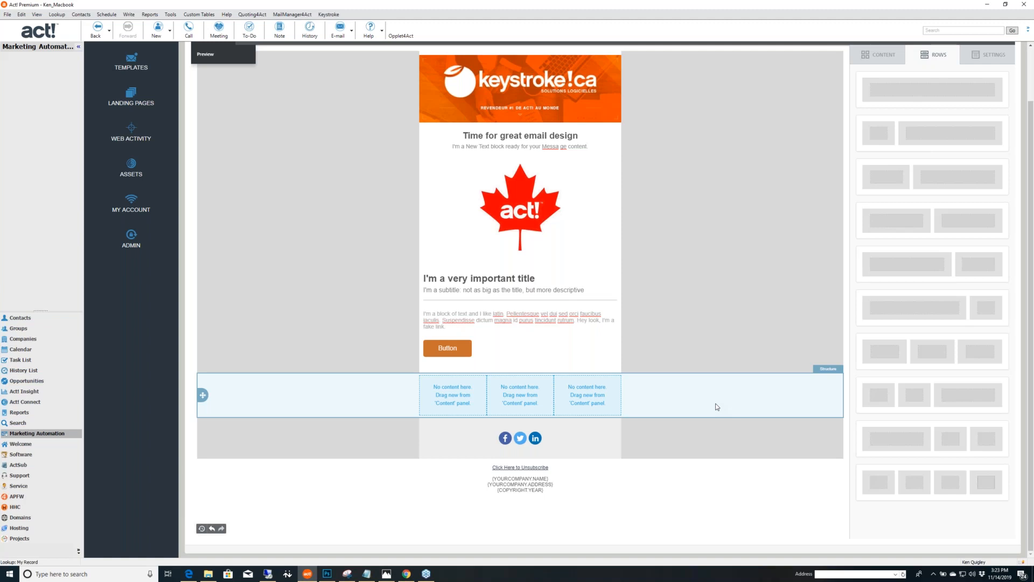
Insert a row of two equal columns above the empty three-column row, and delete that two-column row.
drag(943, 221, 534, 369)
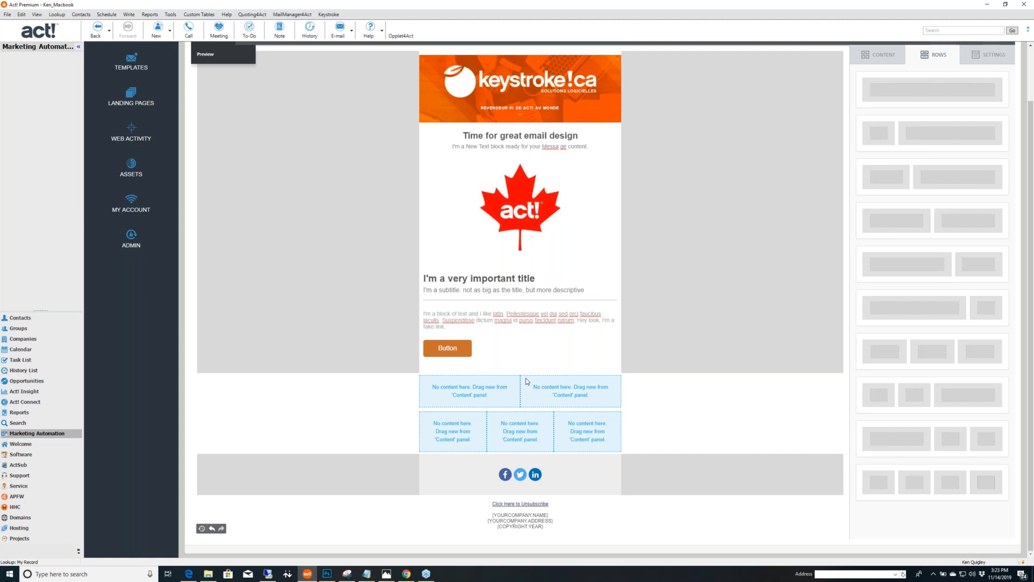
double_click(447, 348)
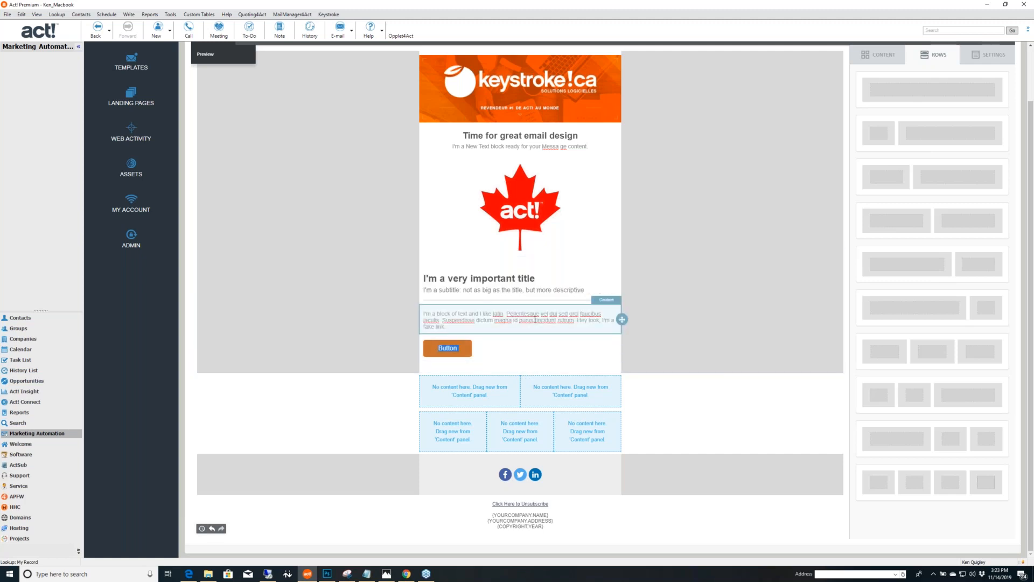
click(581, 391)
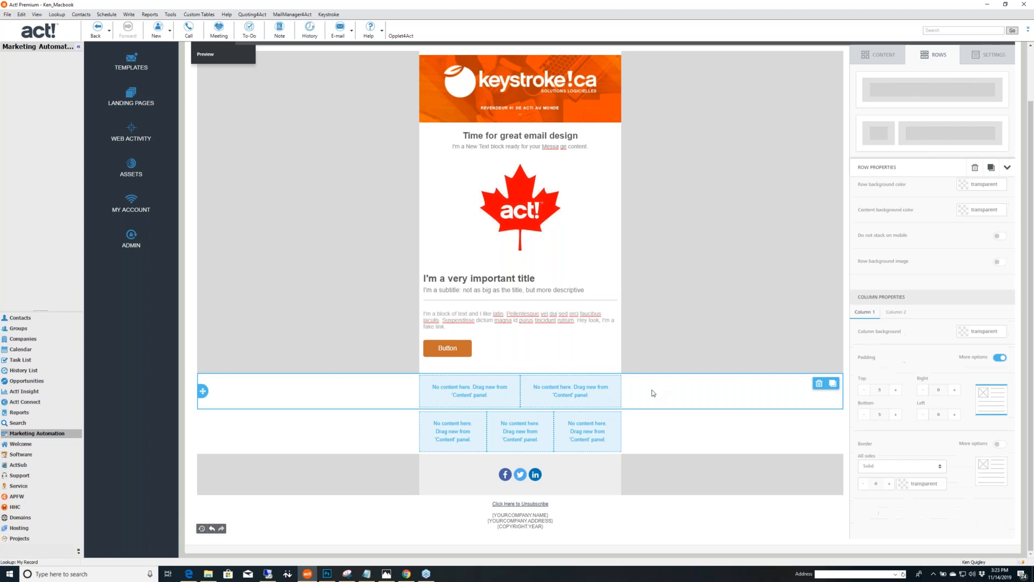
drag(625, 369, 613, 393)
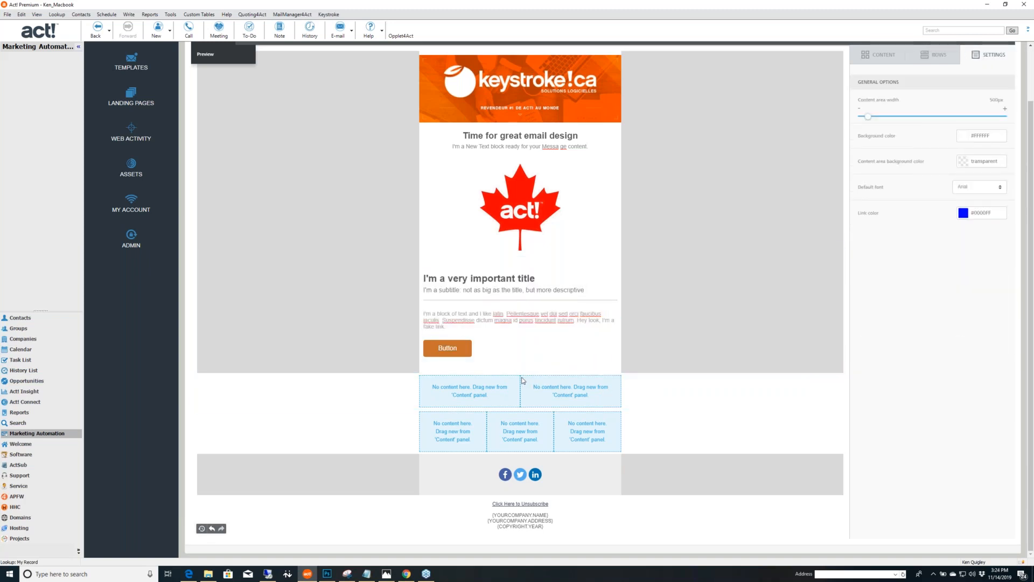
mouse_move(520, 375)
mouse_down()
mouse_move(527, 298)
mouse_move(516, 383)
mouse_up()
click(724, 403)
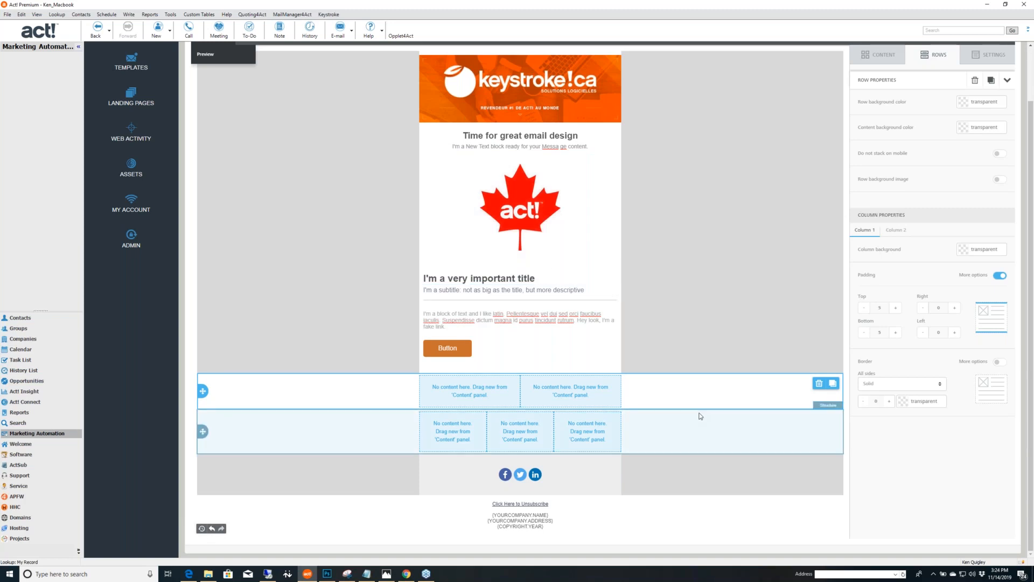
click(818, 384)
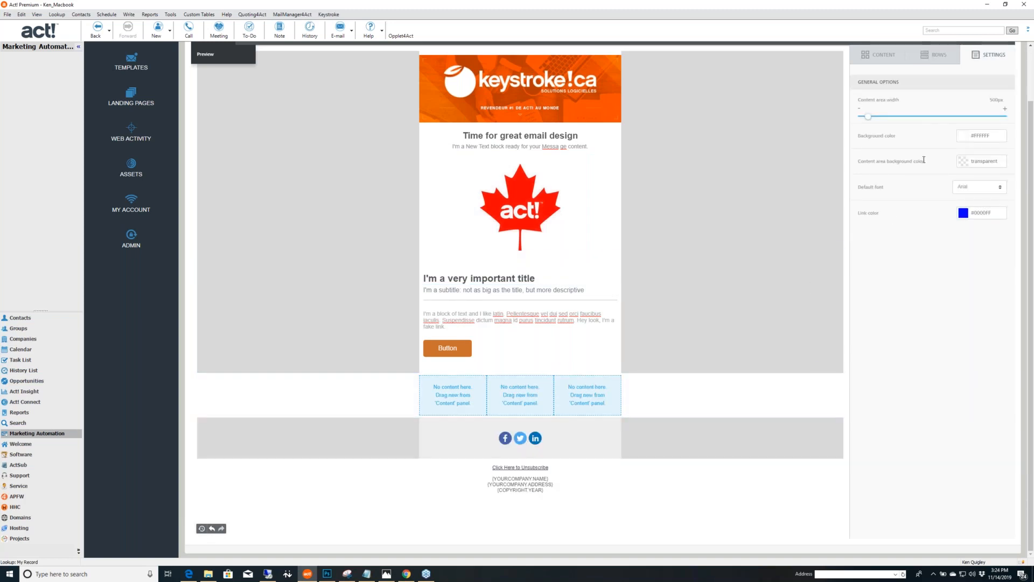
Insert a row of two equal columns between the maple leaf image and the "I'm a very important title" row.
click(931, 57)
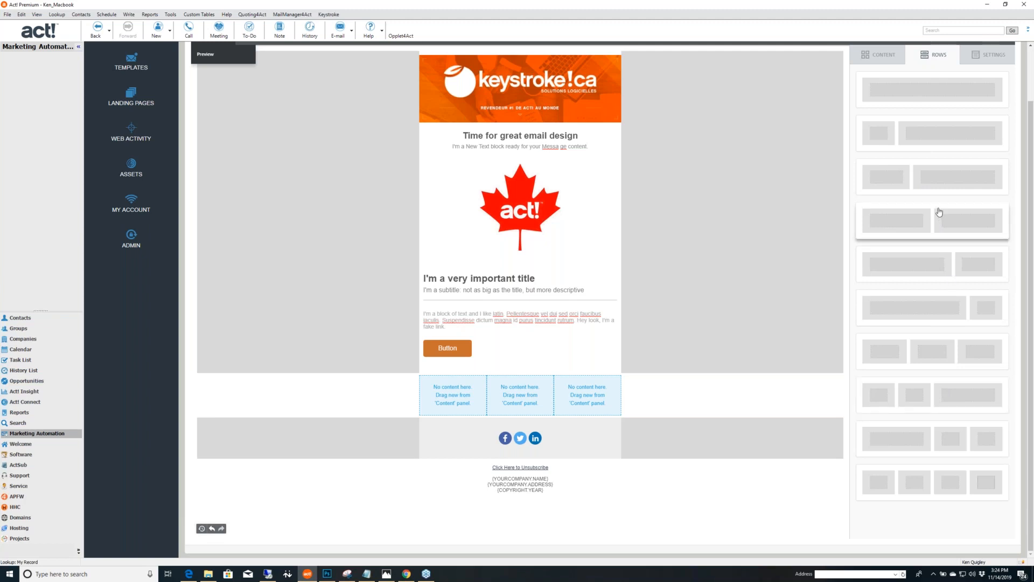
drag(862, 218, 513, 269)
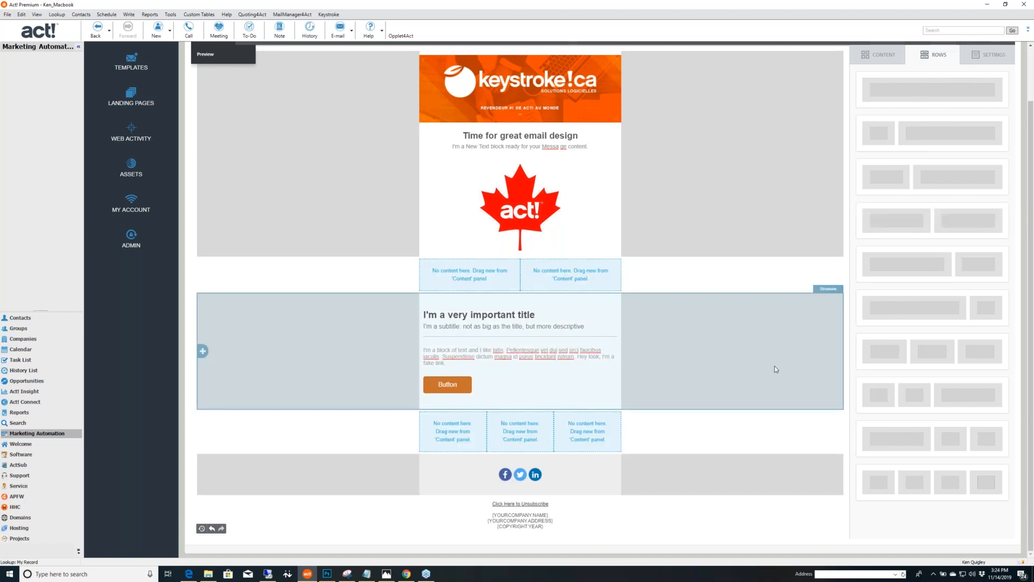
Place an image placeholder in the first column and a button in the second column of the two-column row.
click(730, 139)
click(879, 54)
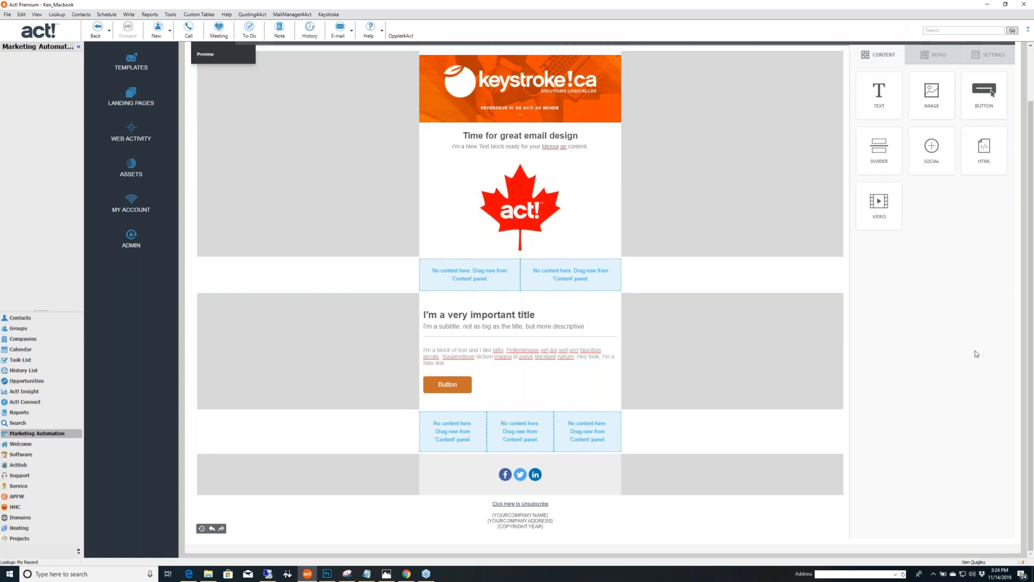
drag(937, 94, 484, 271)
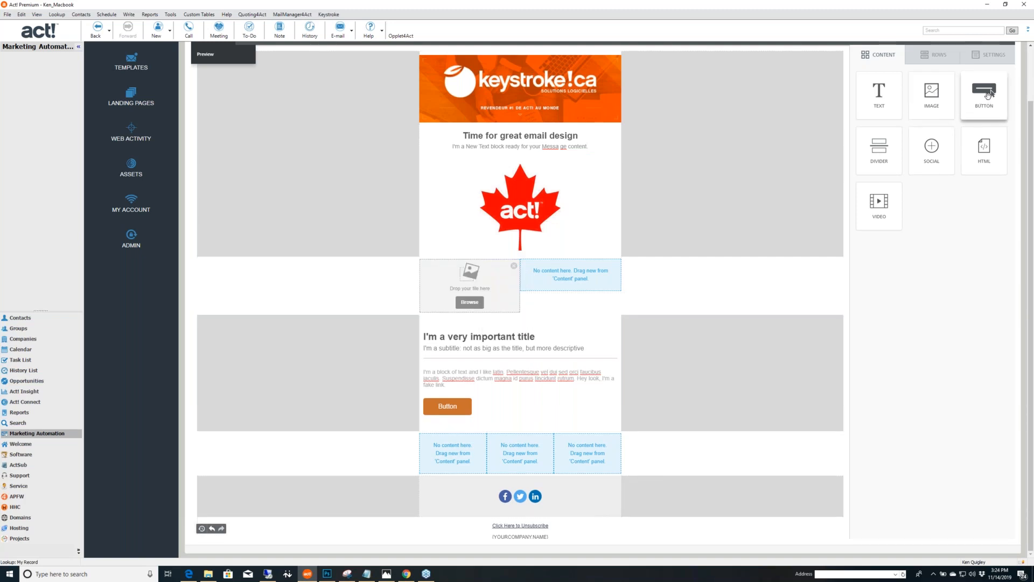
drag(990, 93, 574, 275)
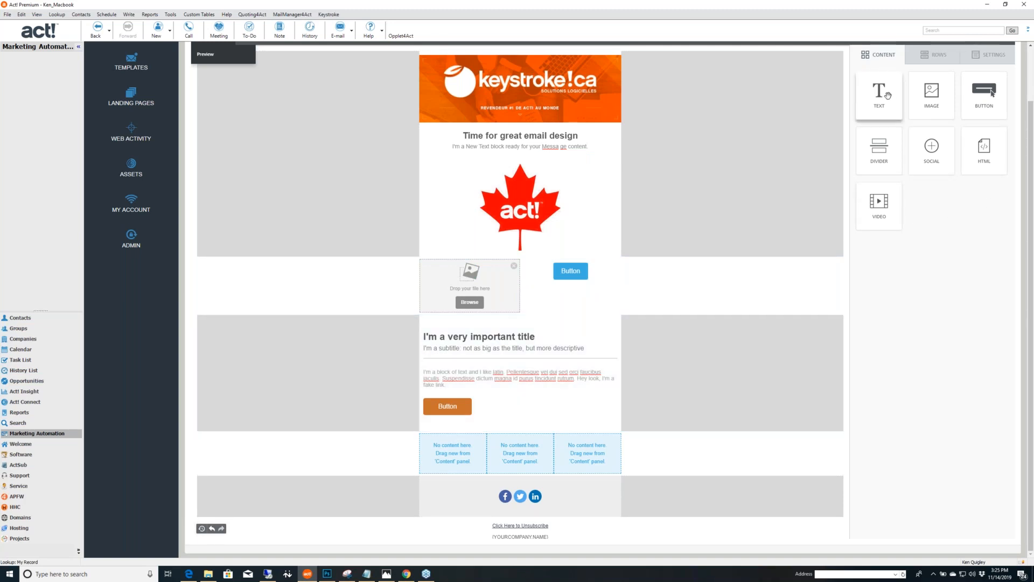
Place an image placeholder in each column of the three-column row above the social icons.
drag(932, 92, 441, 447)
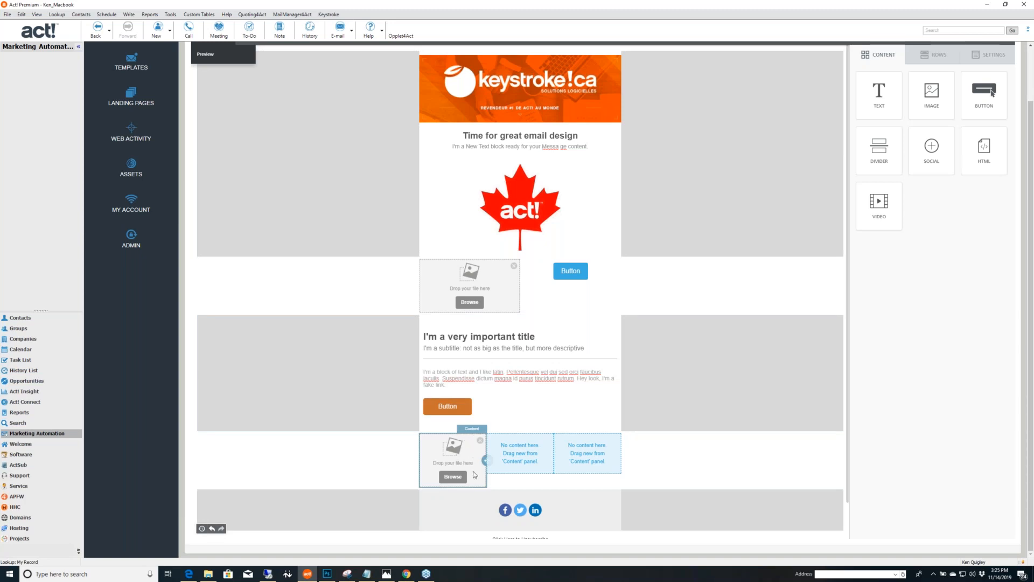
scroll(479, 478, down, 1)
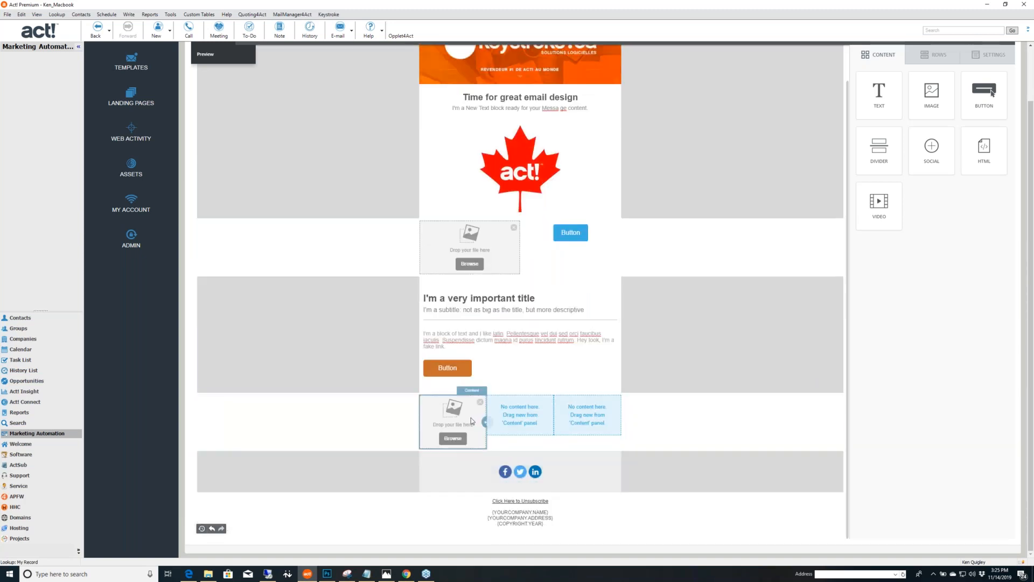
drag(936, 93, 542, 420)
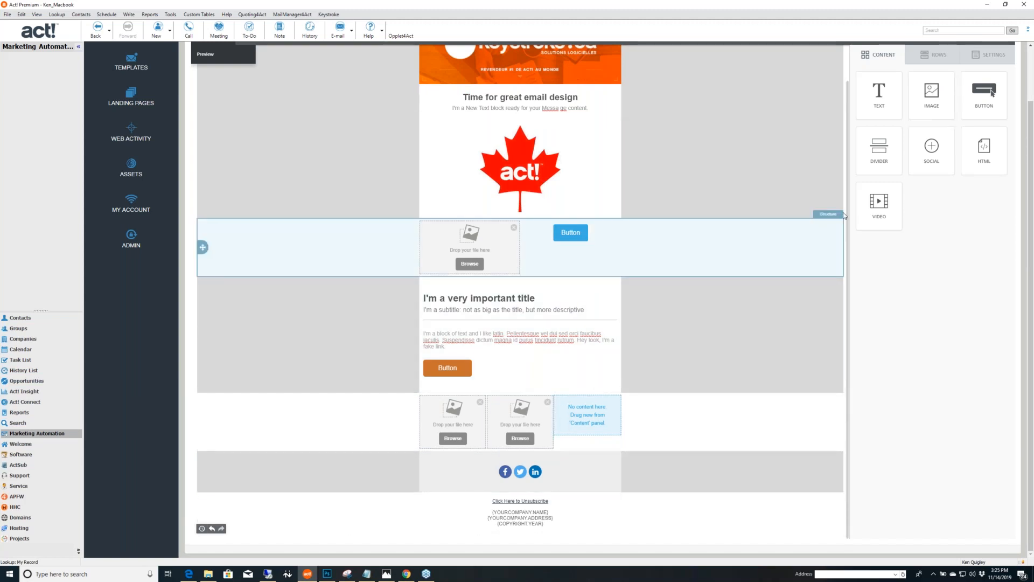
drag(937, 93, 591, 402)
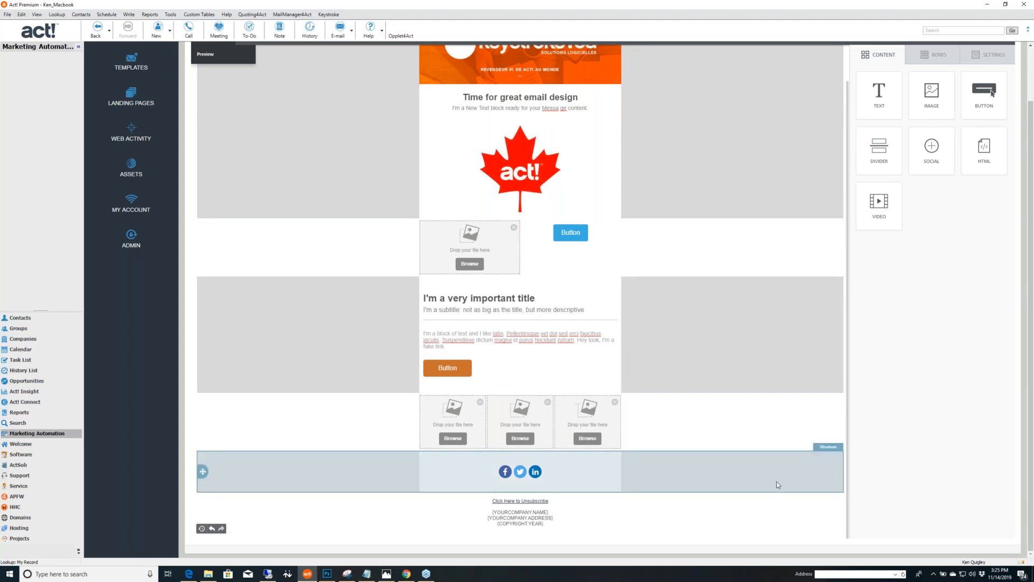
Duplicate the three-column row of image placeholders.
click(722, 425)
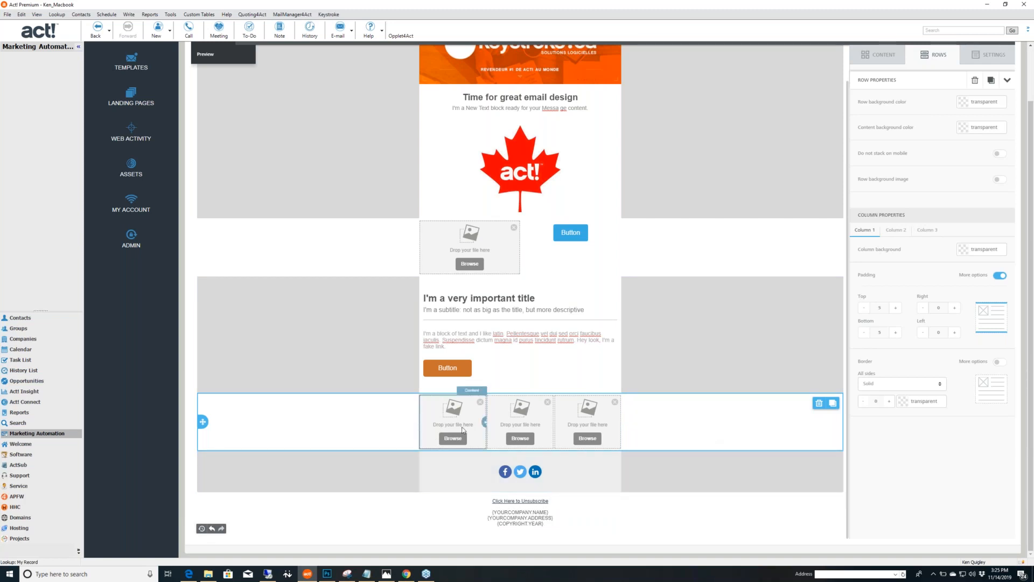
click(833, 405)
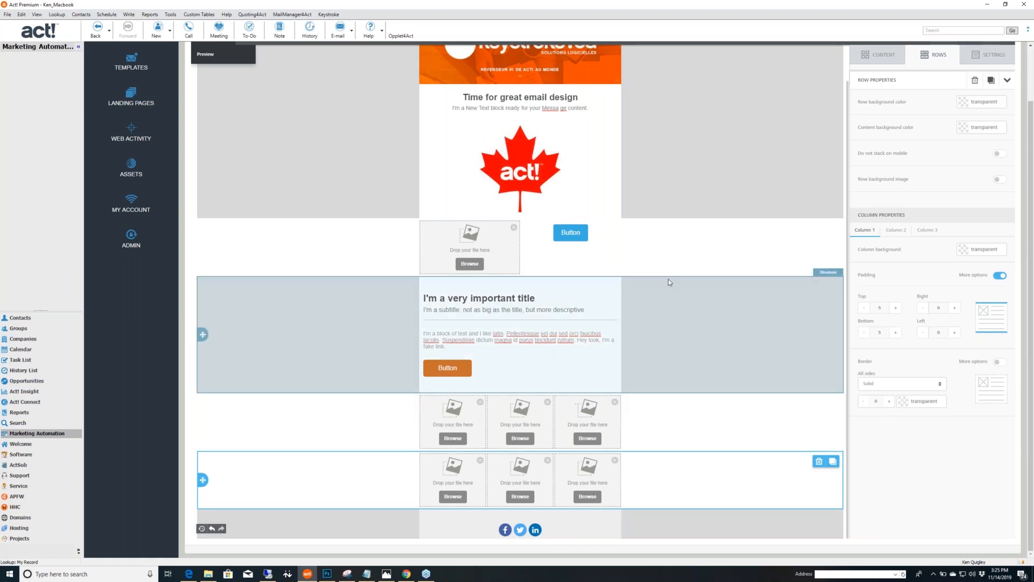
Set the background color of the row holding the image placeholder and blue button to the light grey used by the neighbouring rows.
click(722, 247)
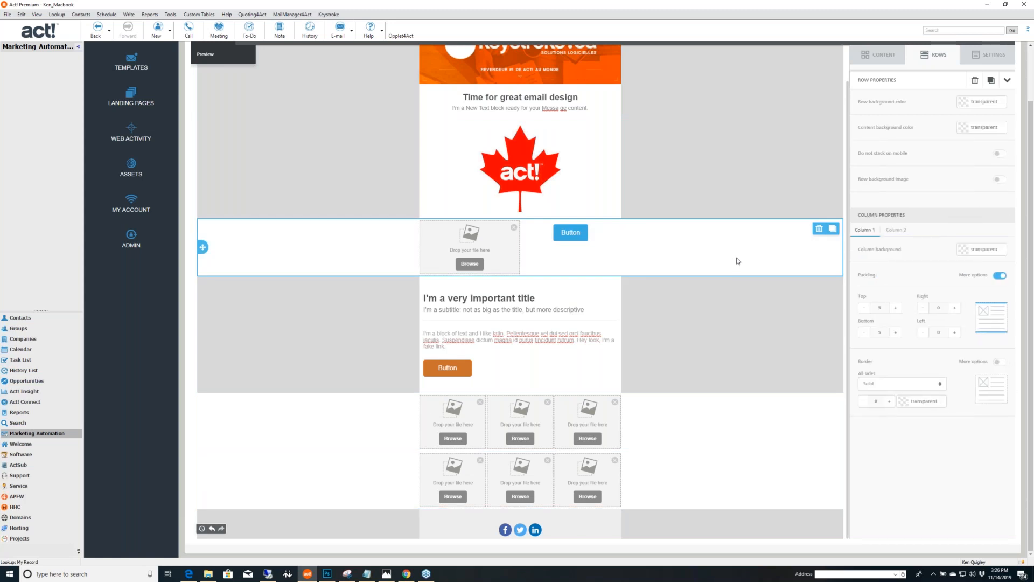
click(965, 106)
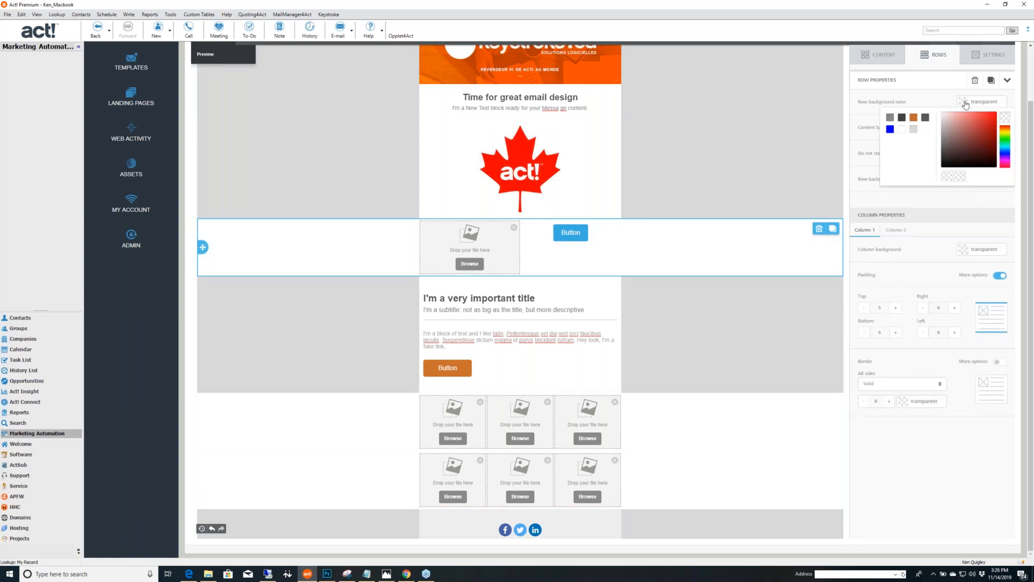
click(914, 130)
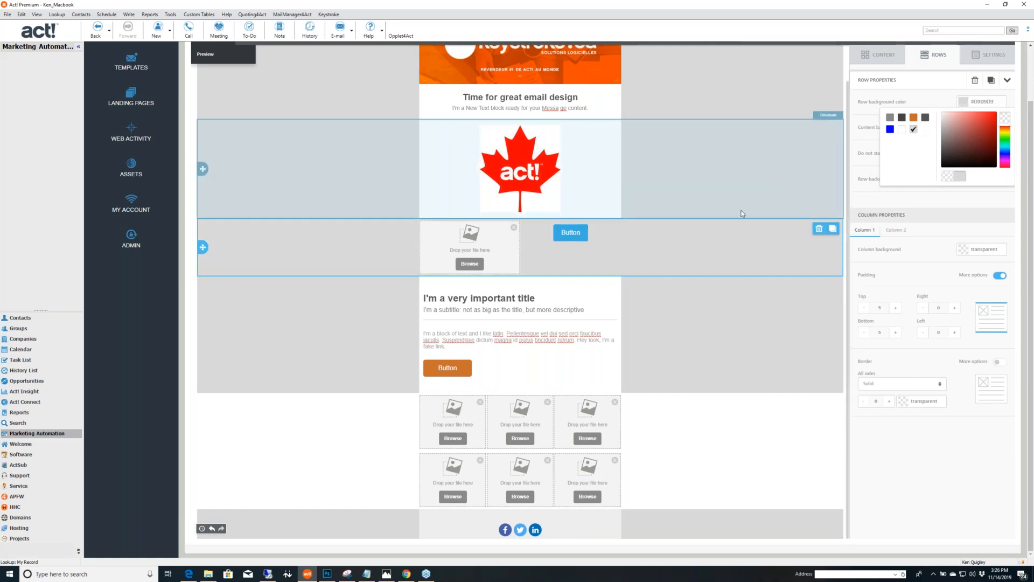
Set the content background color of the row with the image placeholder and blue button to white.
click(726, 263)
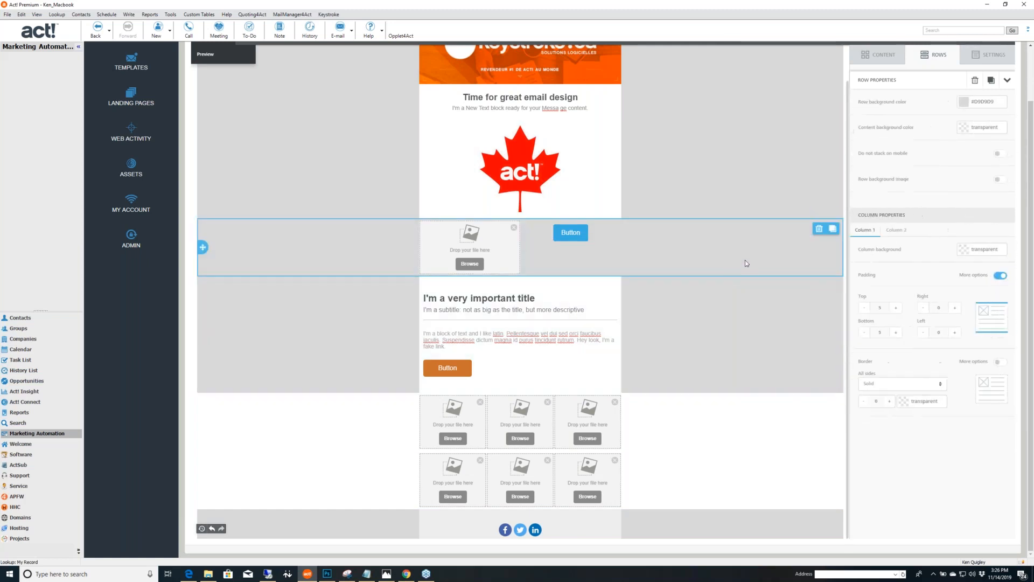
click(964, 127)
click(902, 155)
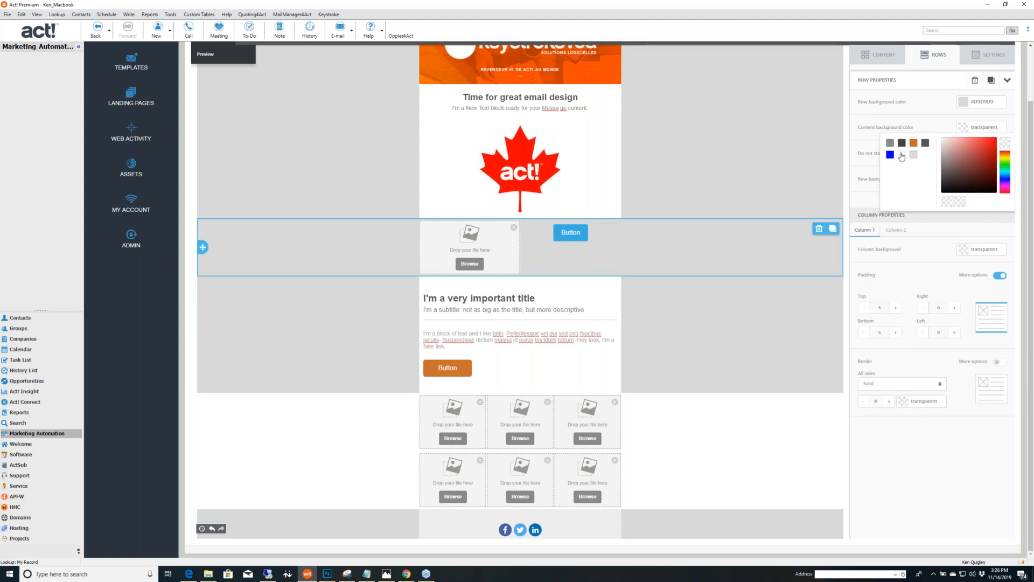
Delete the lower of the two three-column image placeholder rows above the social icons.
click(725, 428)
click(725, 428)
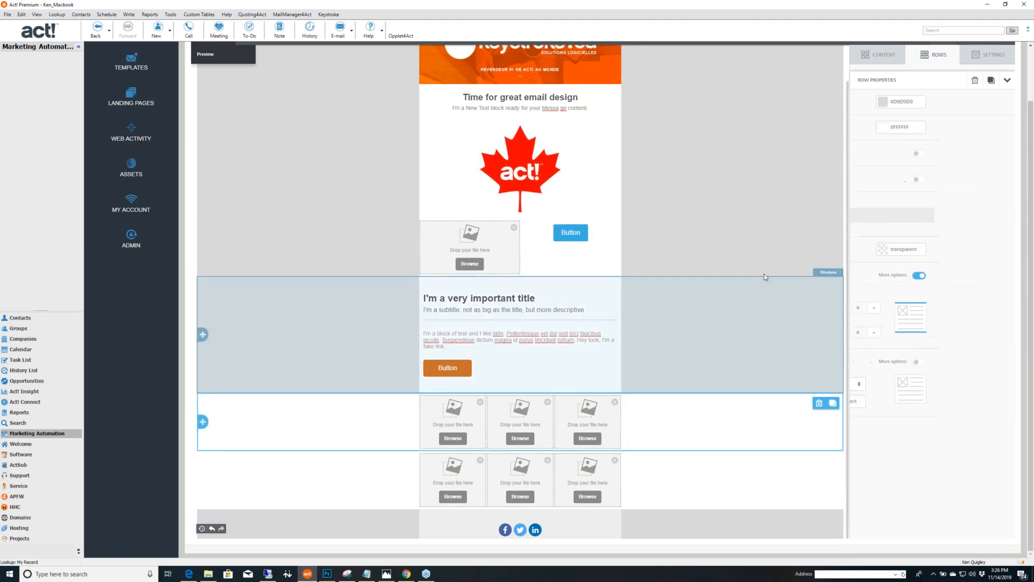
scroll(766, 278, down, 1)
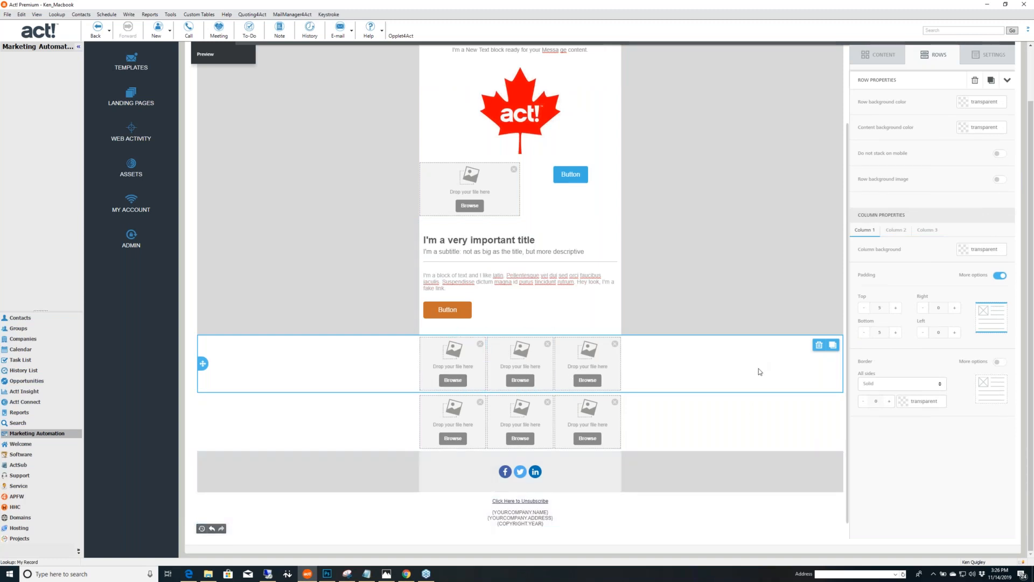
click(719, 436)
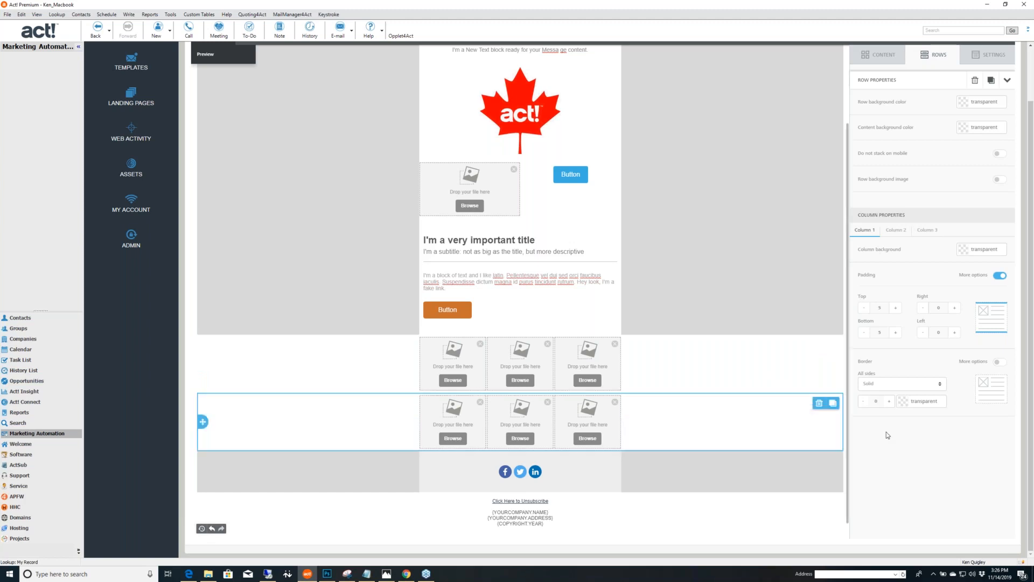
click(819, 404)
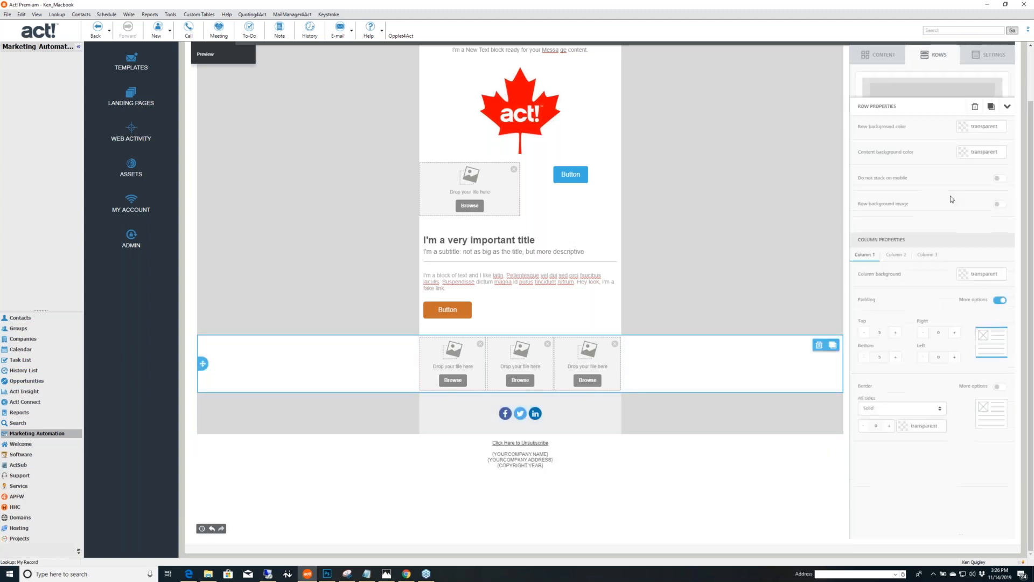
Give the three-column image row a light grey #D9D9D9 row background and a white content background.
click(962, 107)
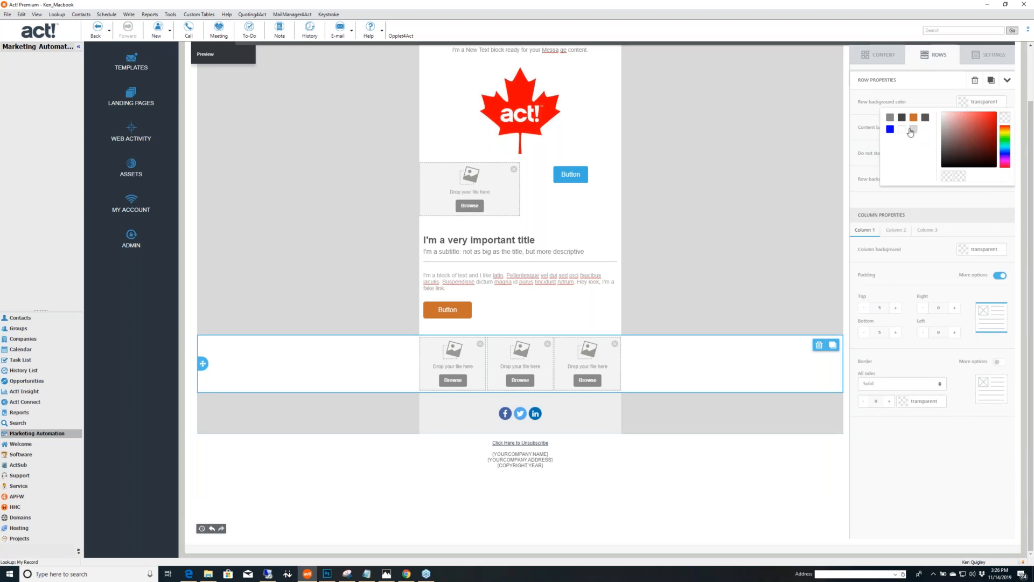
click(914, 129)
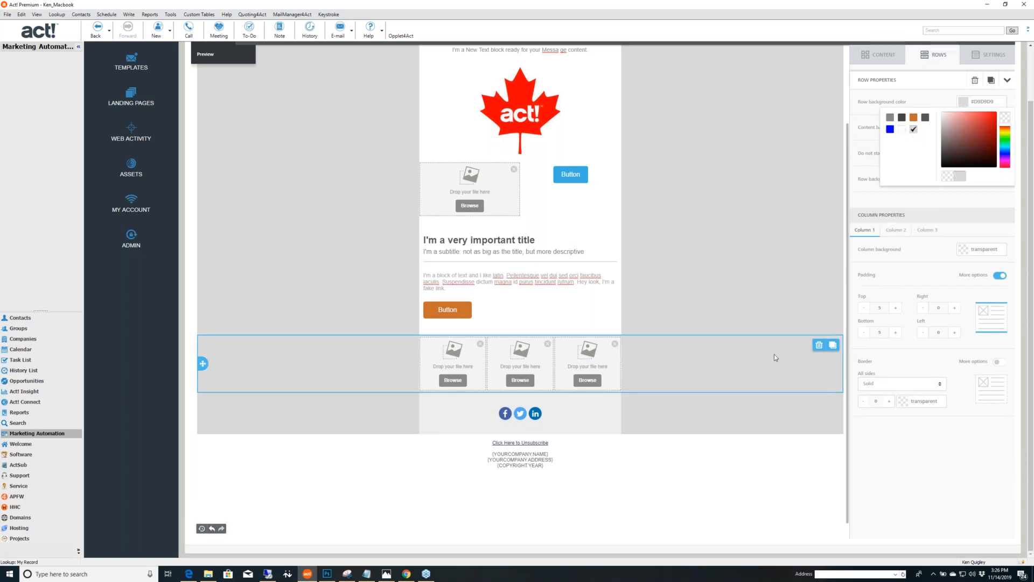
click(653, 356)
click(964, 127)
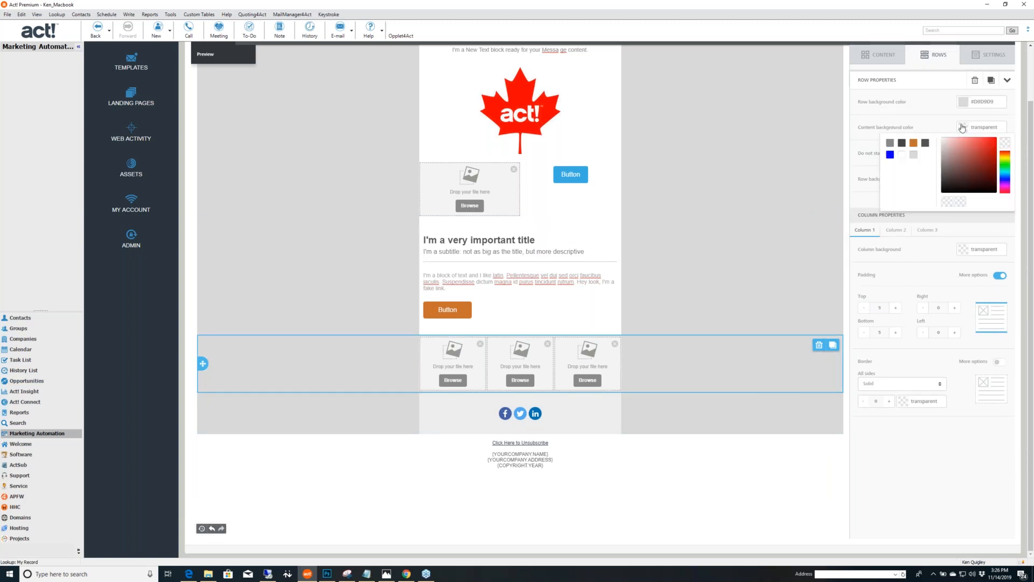
click(902, 156)
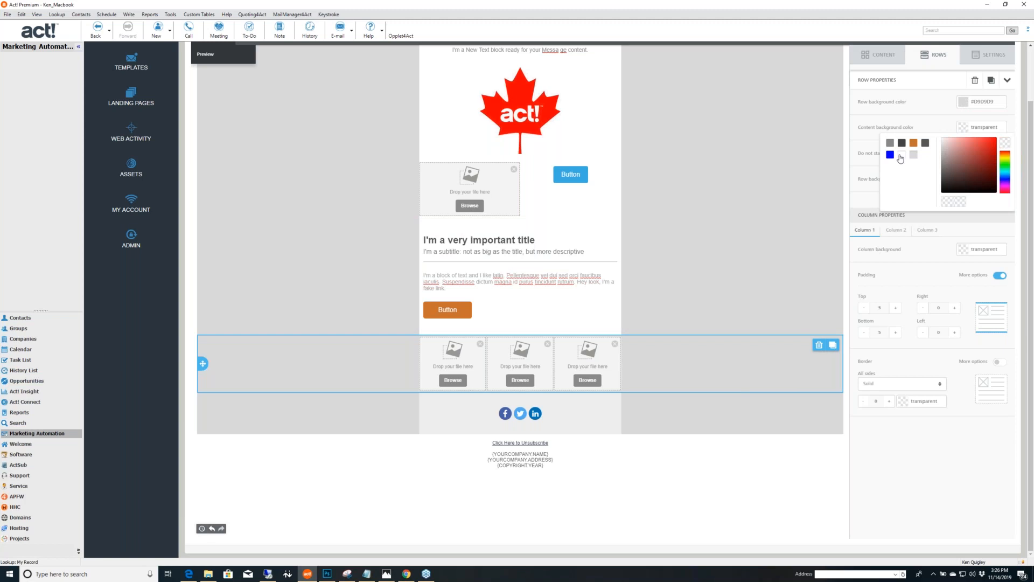
Duplicate the restyled three-column row of image placeholders.
click(722, 291)
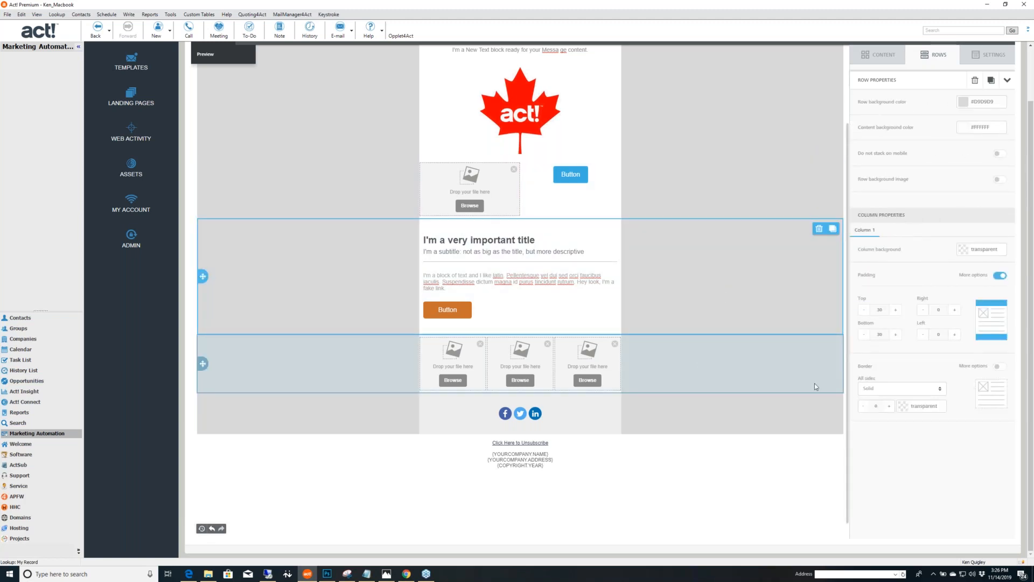
click(815, 386)
click(833, 344)
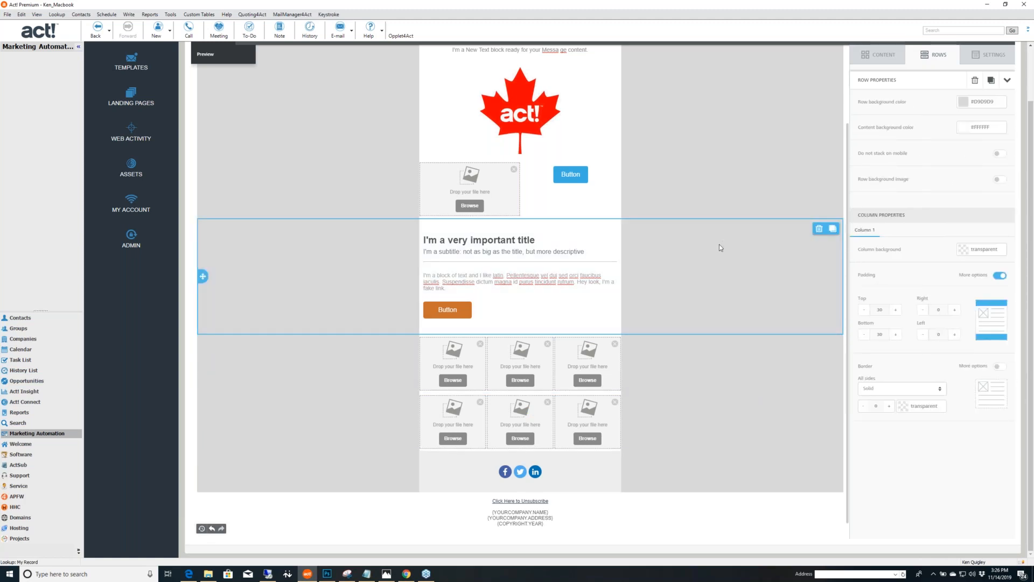
Insert box-act-pro.jpg into the first image placeholder of the upper three-column row.
click(453, 380)
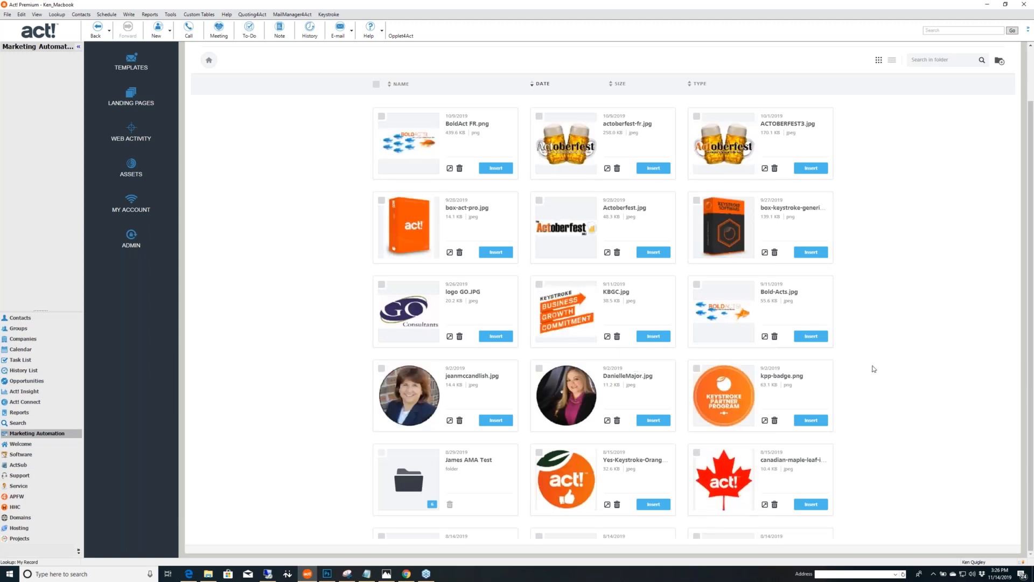
click(495, 253)
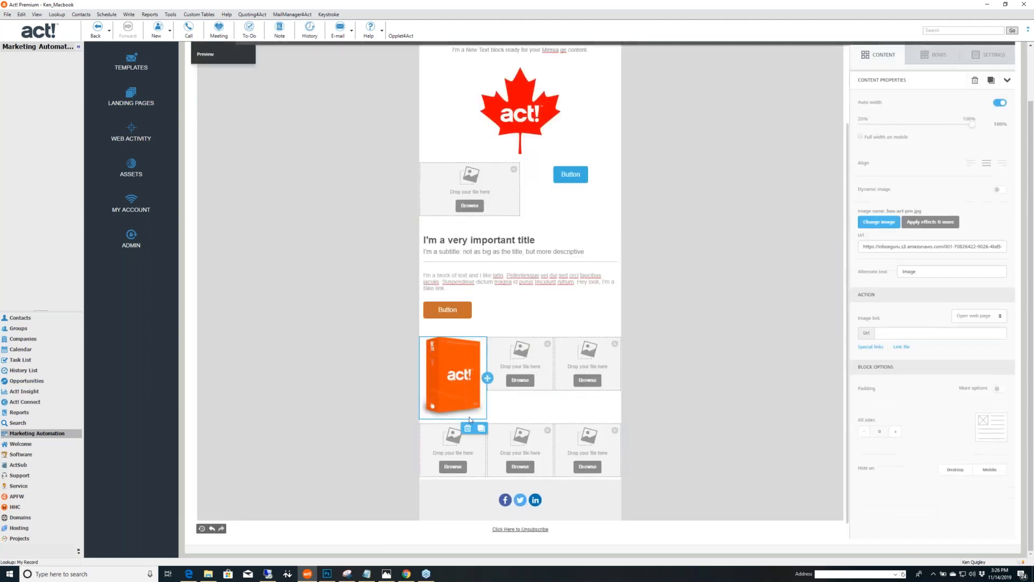
click(482, 428)
drag(481, 430, 534, 358)
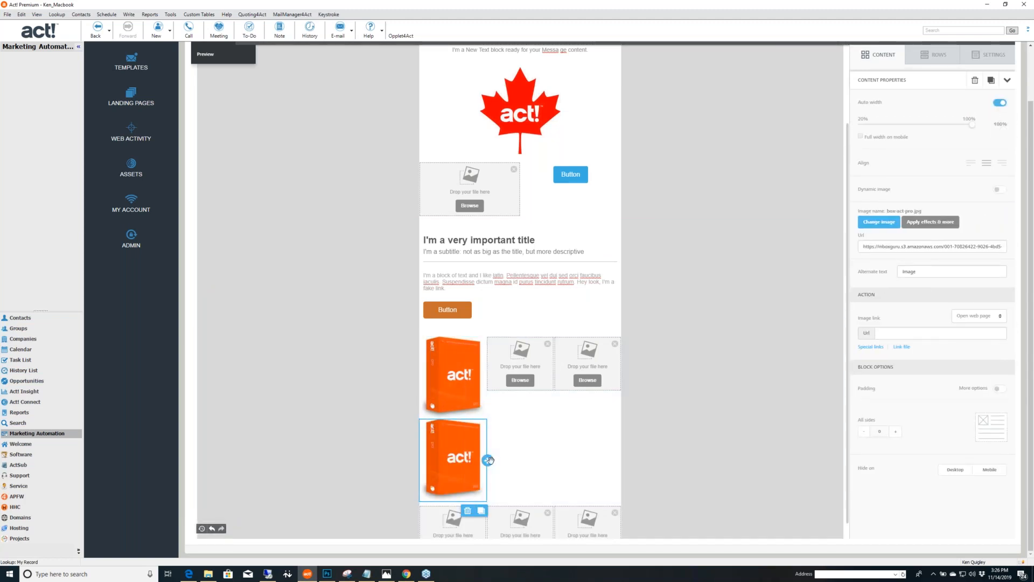
click(468, 510)
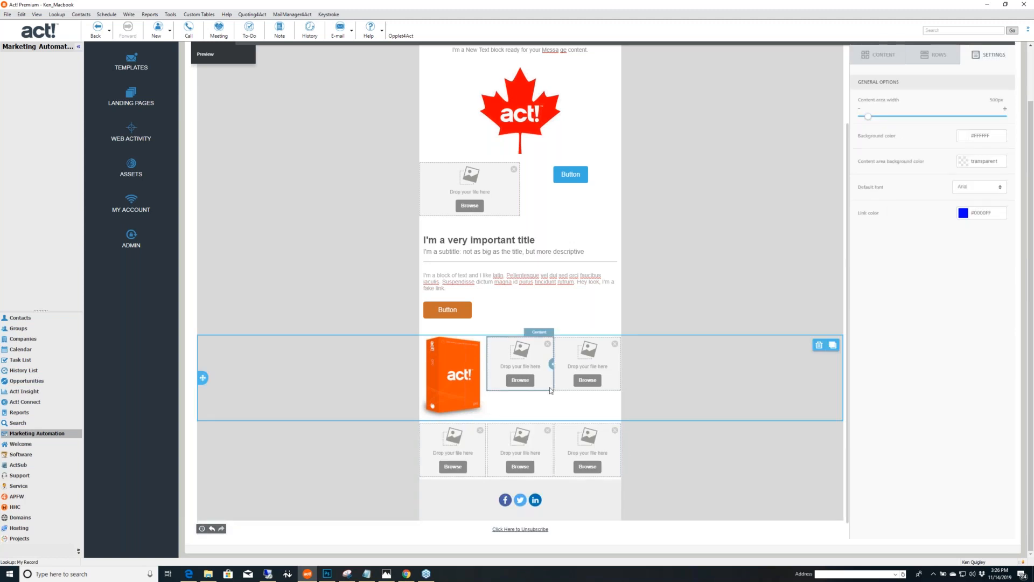
Insert the Keystroke Software box image into the middle placeholder of the upper three-column row.
click(520, 379)
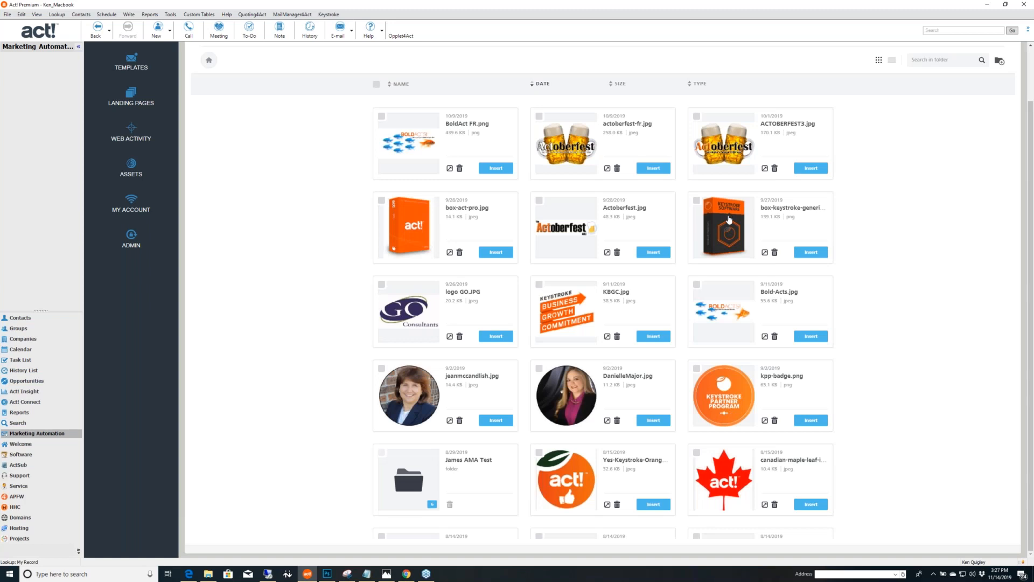
click(729, 219)
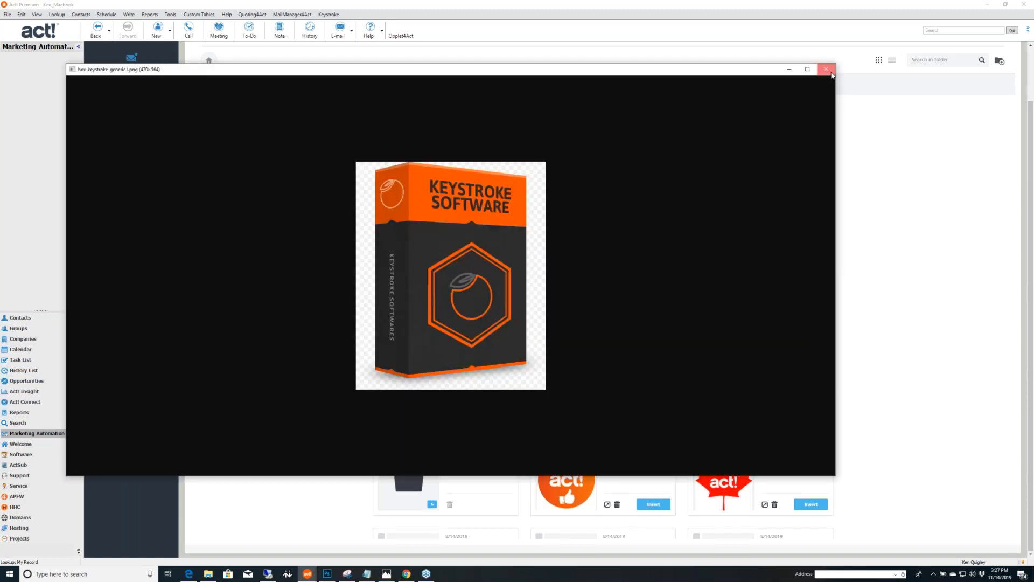
click(831, 73)
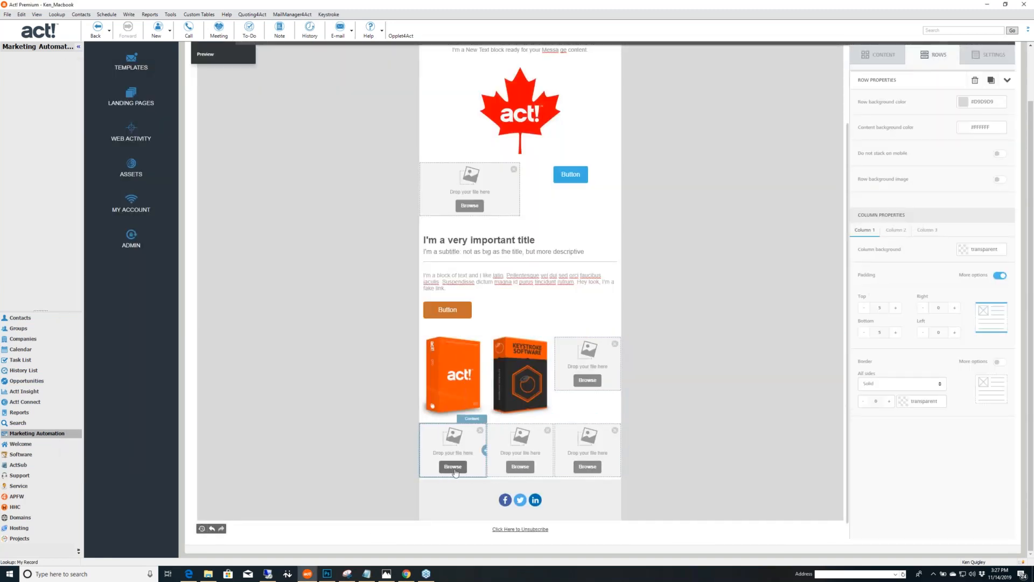
click(731, 264)
scroll(722, 324, down, 1)
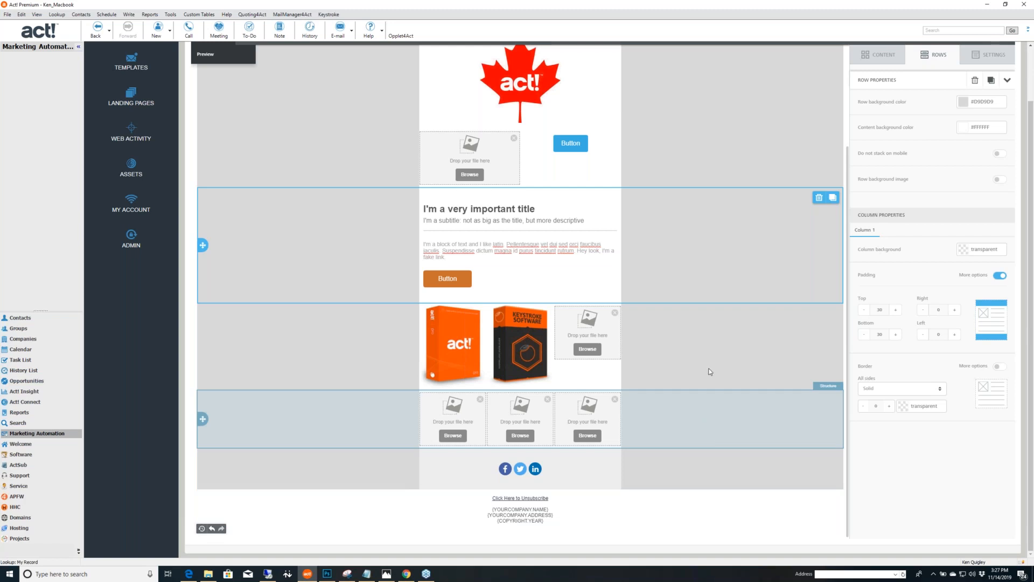
click(684, 341)
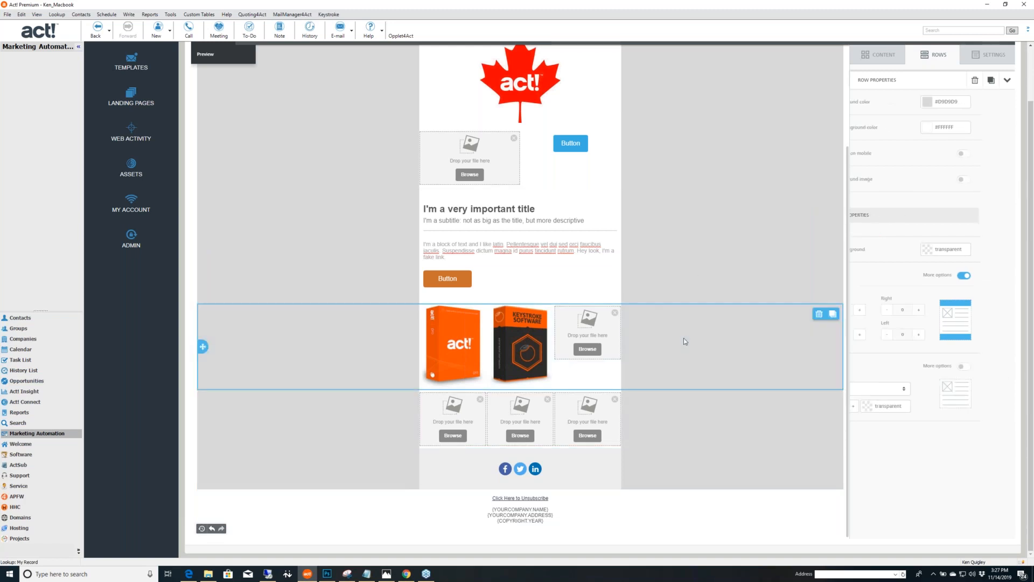
Remove the Twitter icon from the social icons block and add a YouTube icon from the social follow set.
click(678, 474)
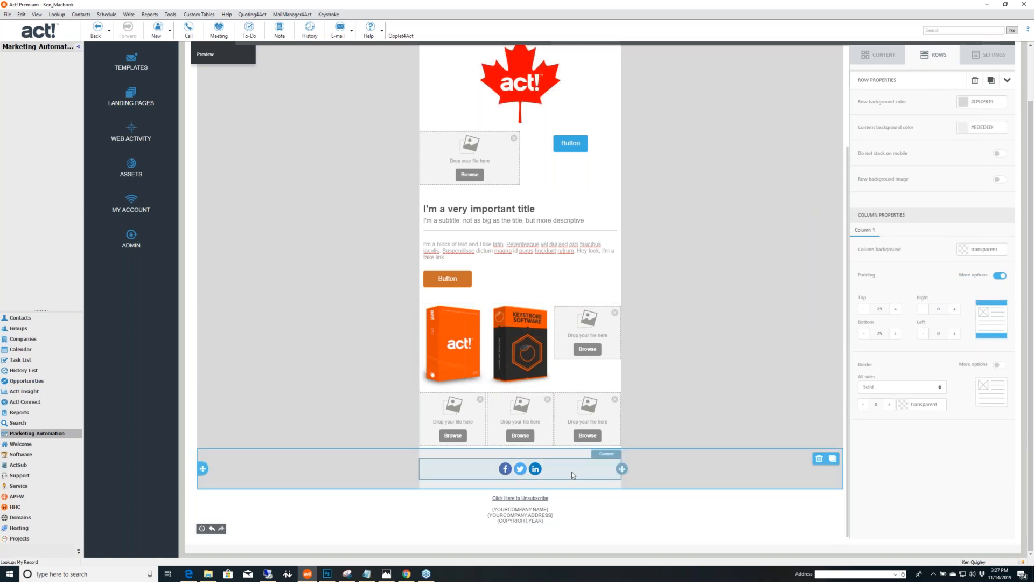
click(573, 474)
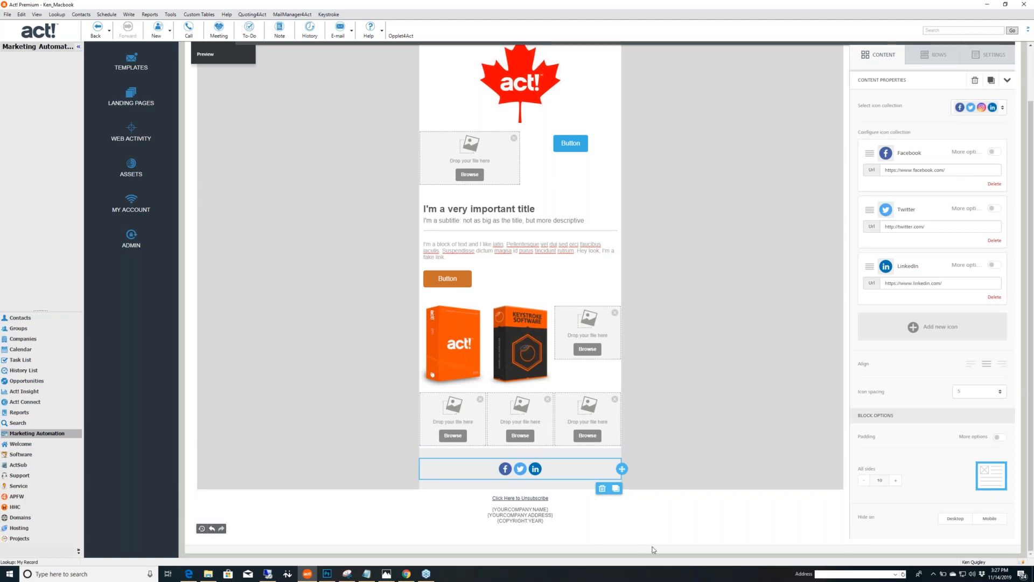
click(996, 241)
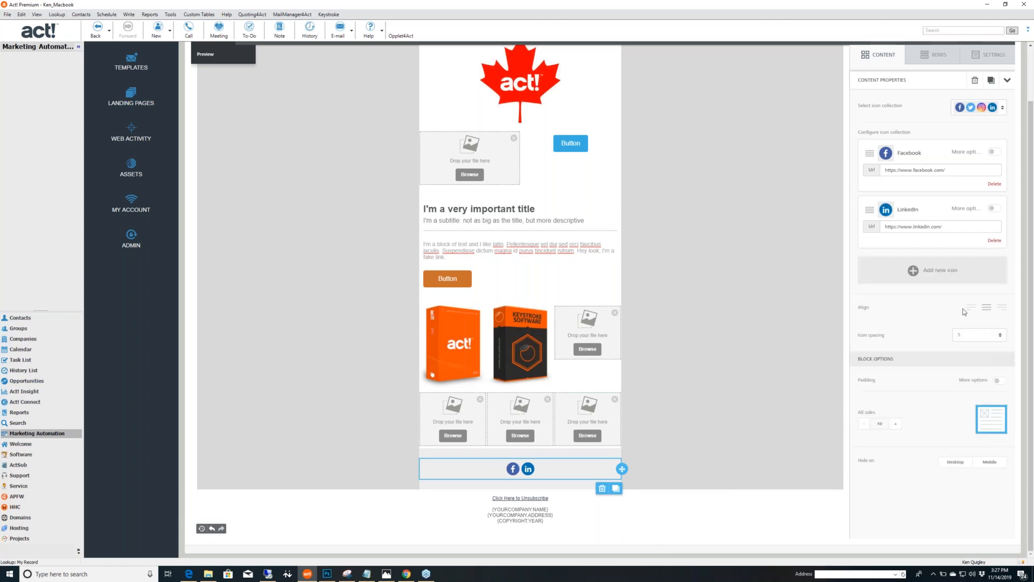
click(925, 276)
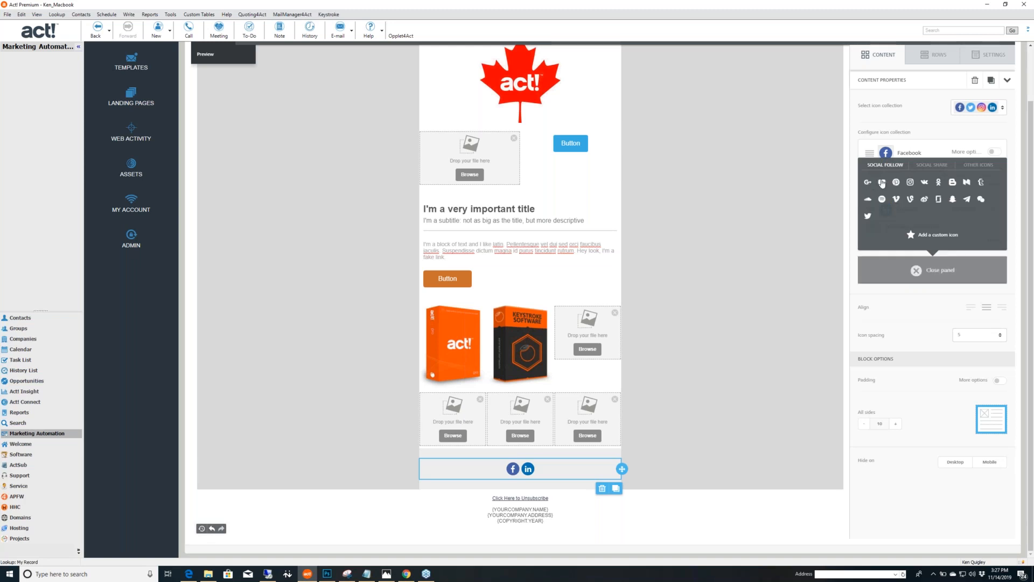
click(882, 184)
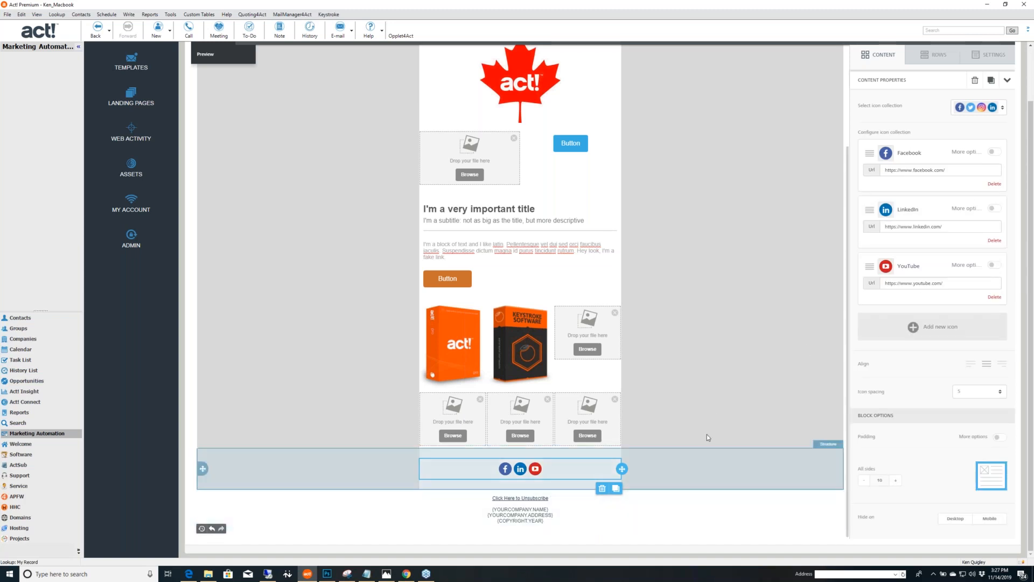
Change the social icons' collection to the square multicolored style.
click(1004, 109)
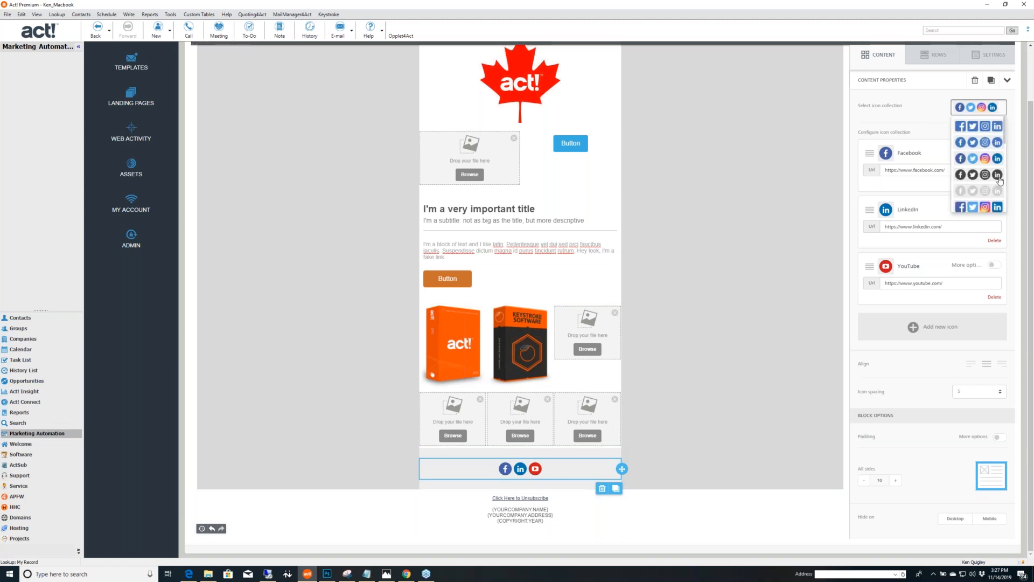
click(996, 128)
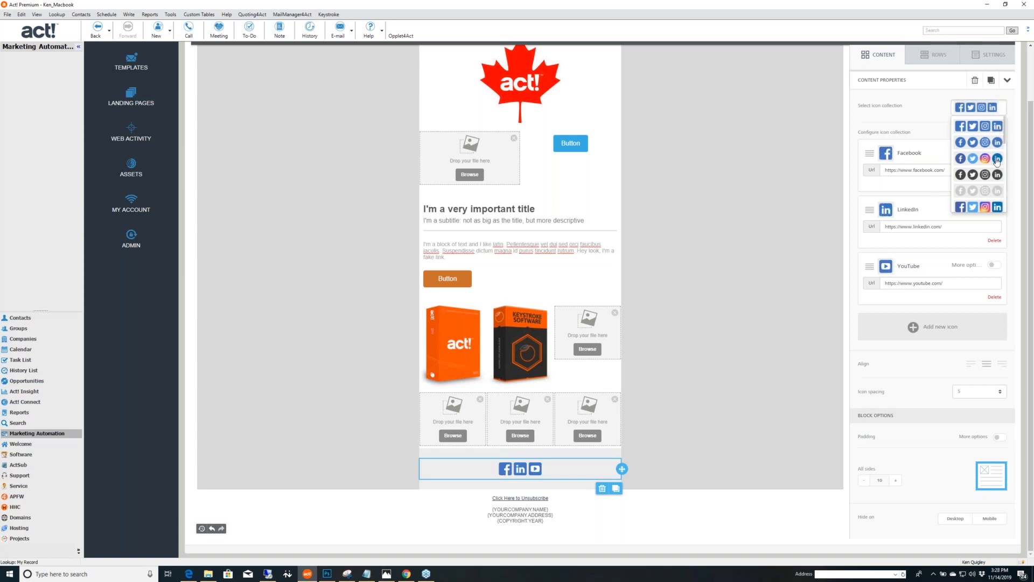
click(998, 208)
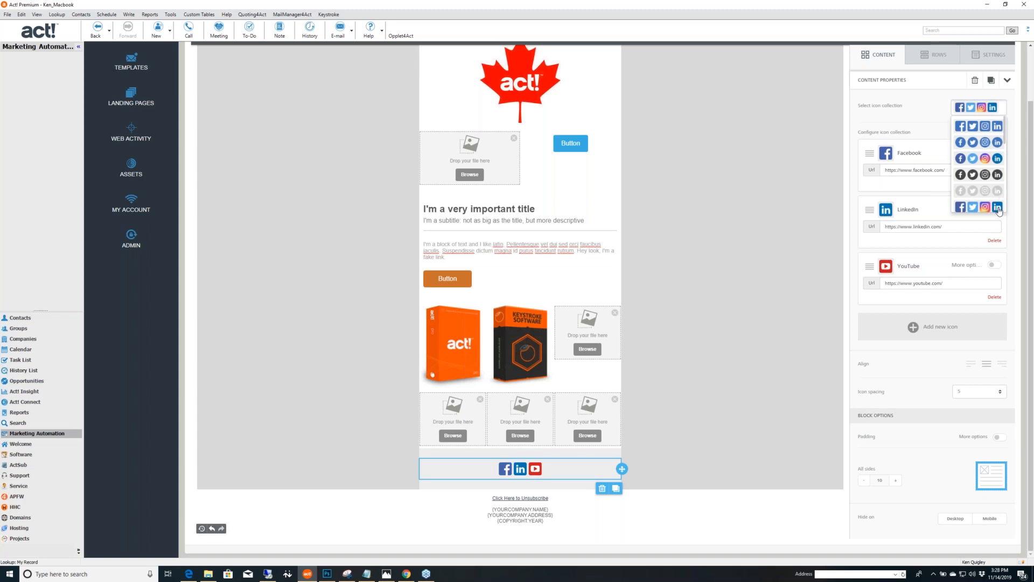
click(890, 98)
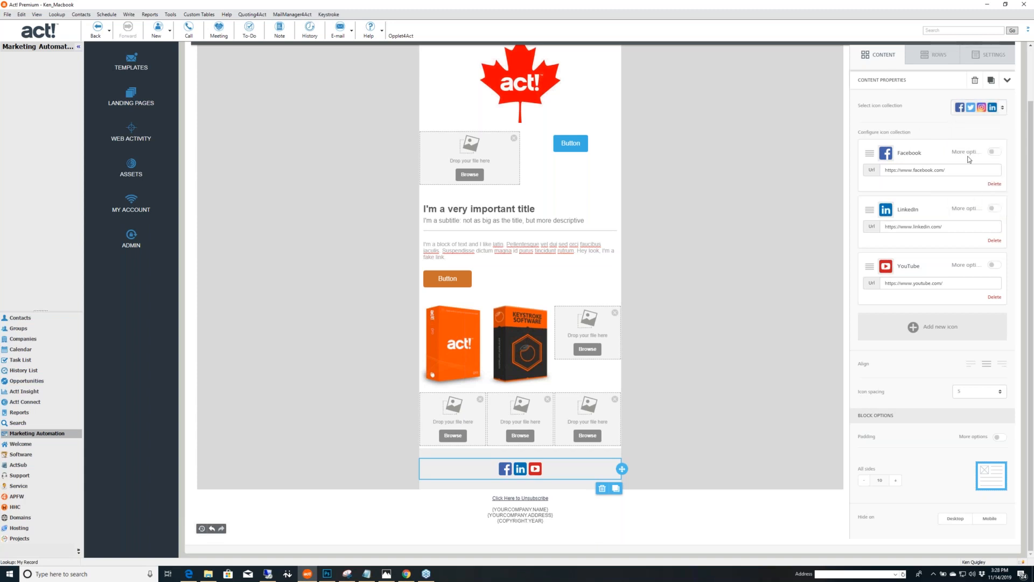
Examine the link address fields of the Facebook and YouTube icons.
click(954, 169)
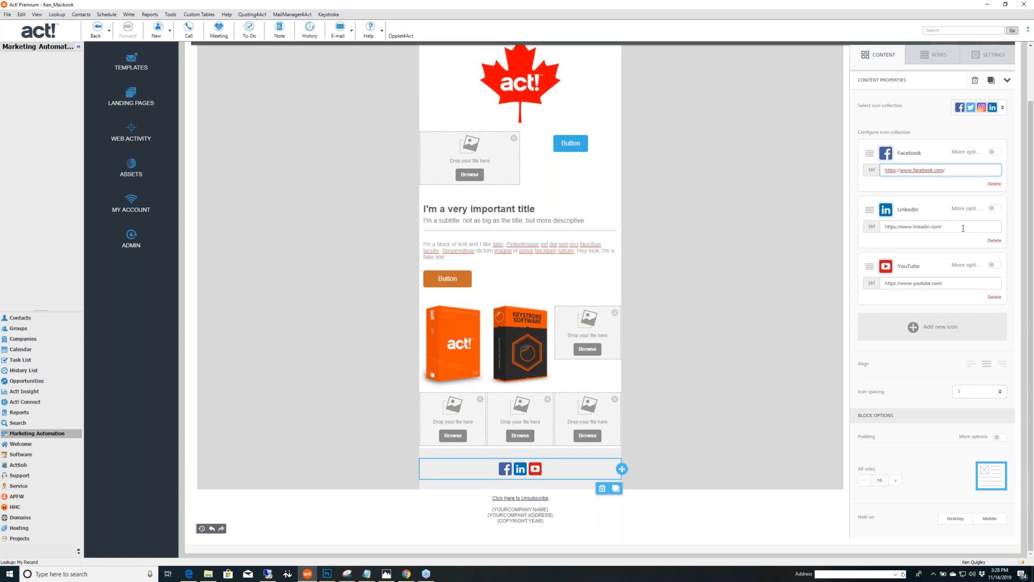
click(912, 283)
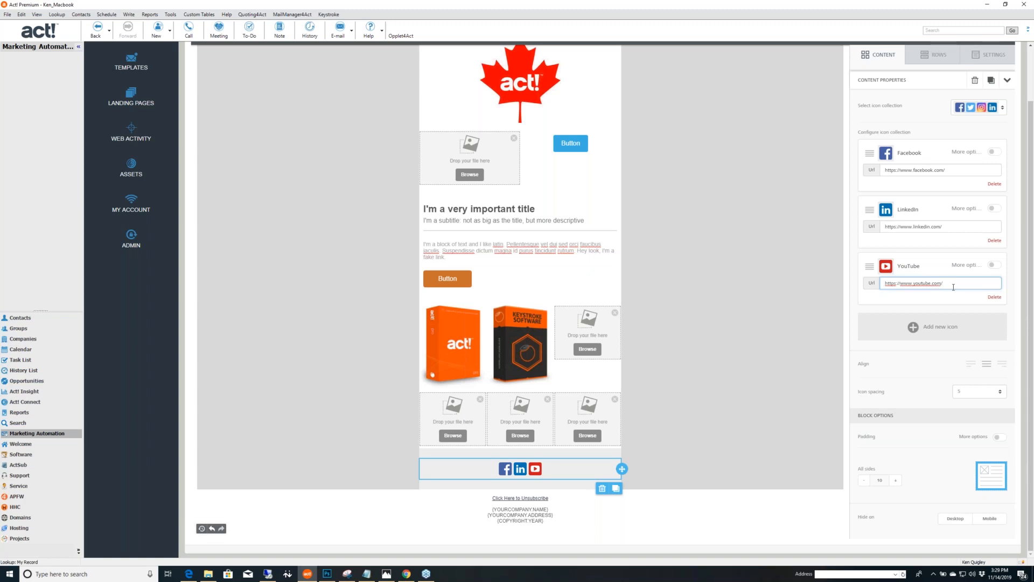
Try adding a Telegram icon to the social icons block and delete it again.
click(916, 329)
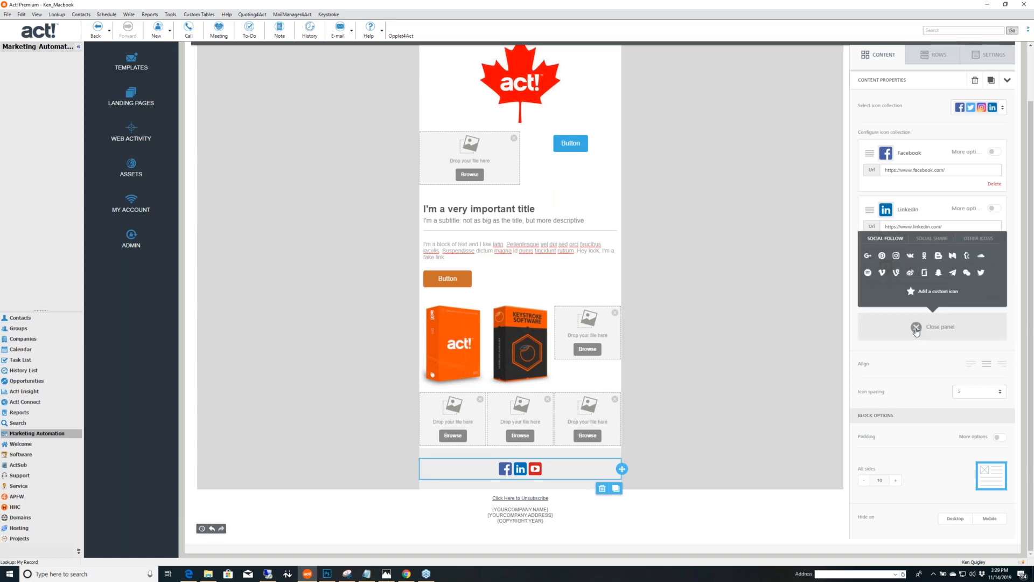
click(954, 273)
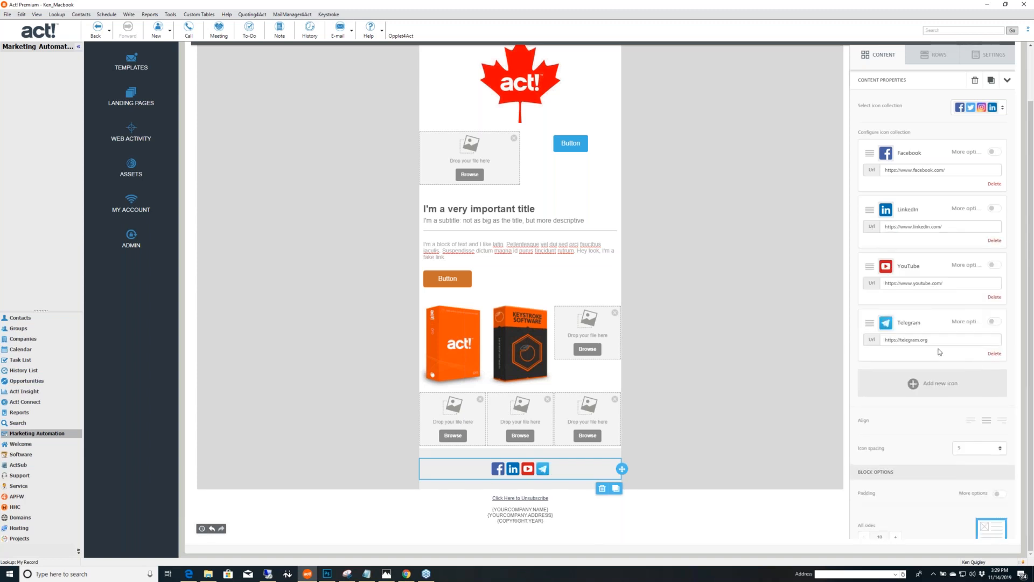
click(993, 354)
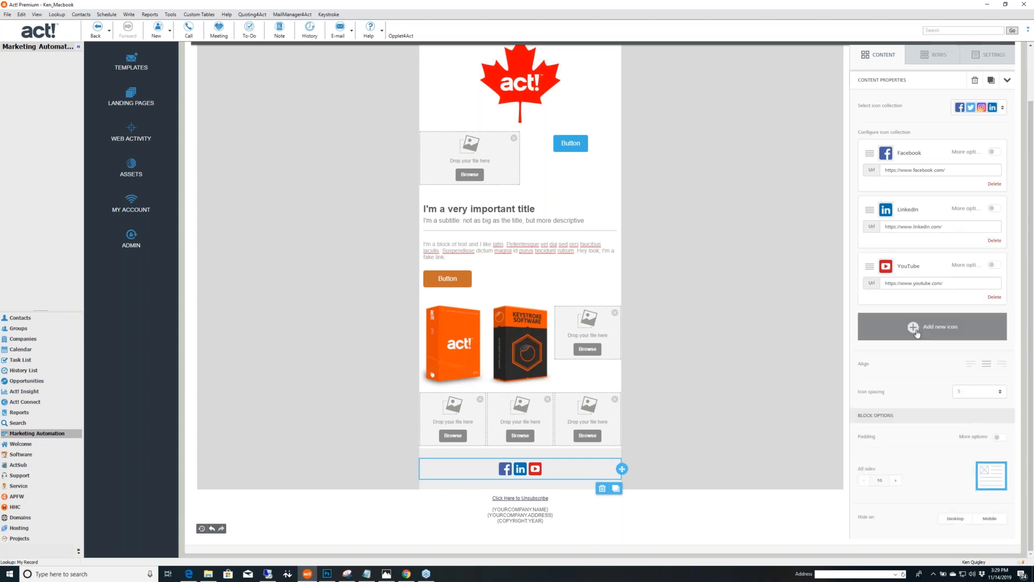
Add a Blogger icon from the social follow set to the social icons block.
click(933, 339)
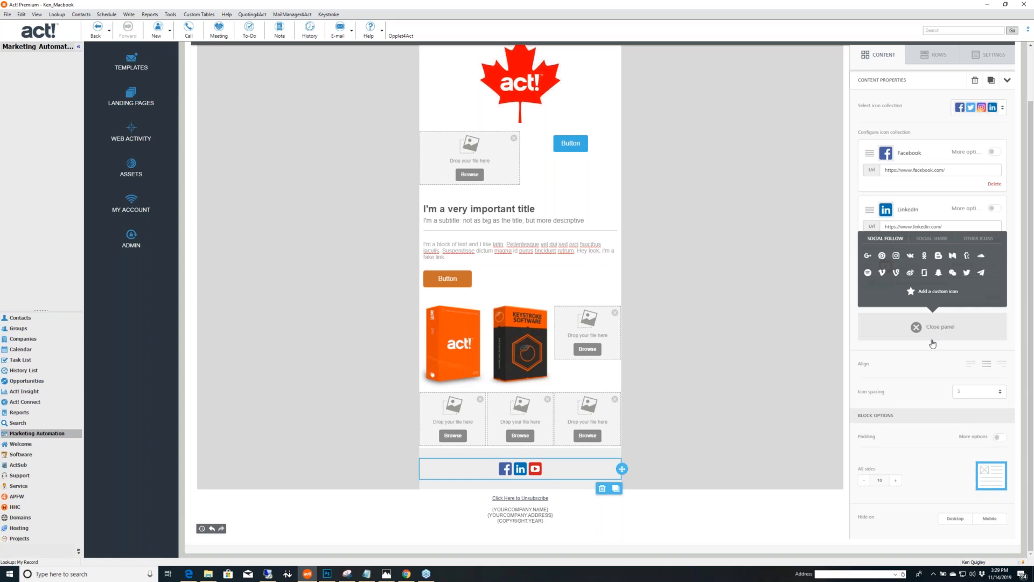
click(939, 255)
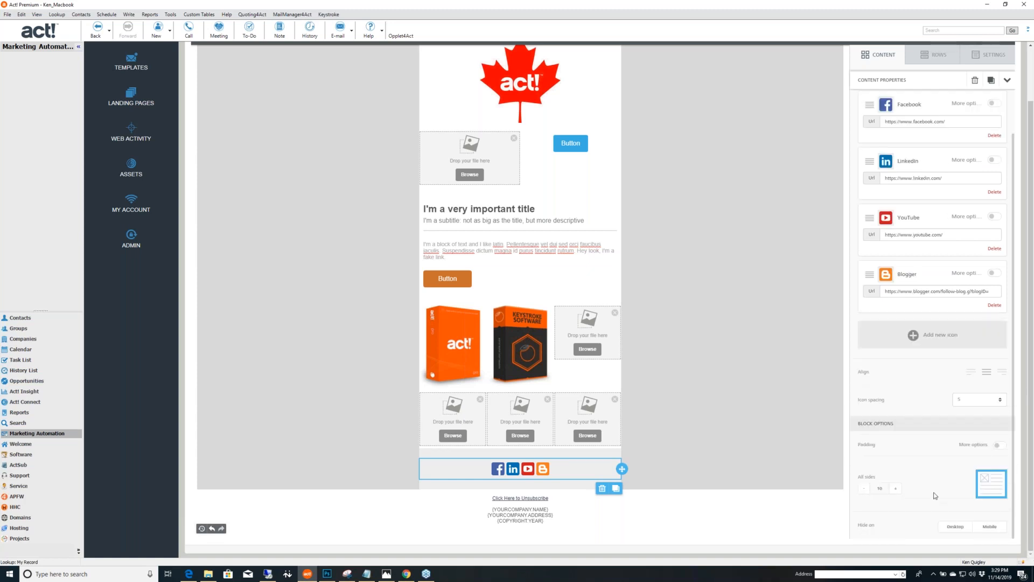
Try icon spacings of 10 and 15 for the social icons, and set the spacing back to 5.
click(1001, 401)
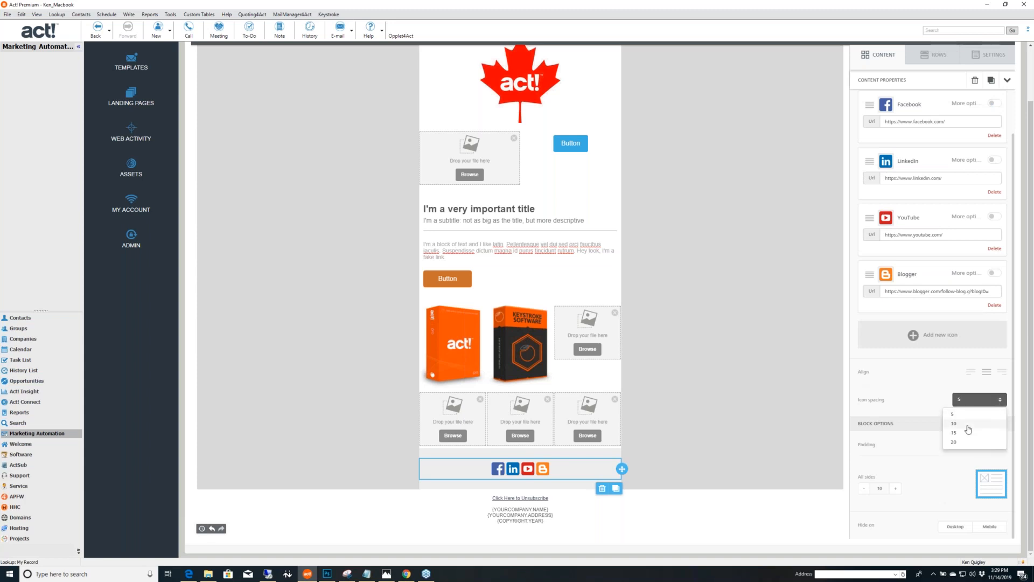
click(955, 424)
click(1002, 401)
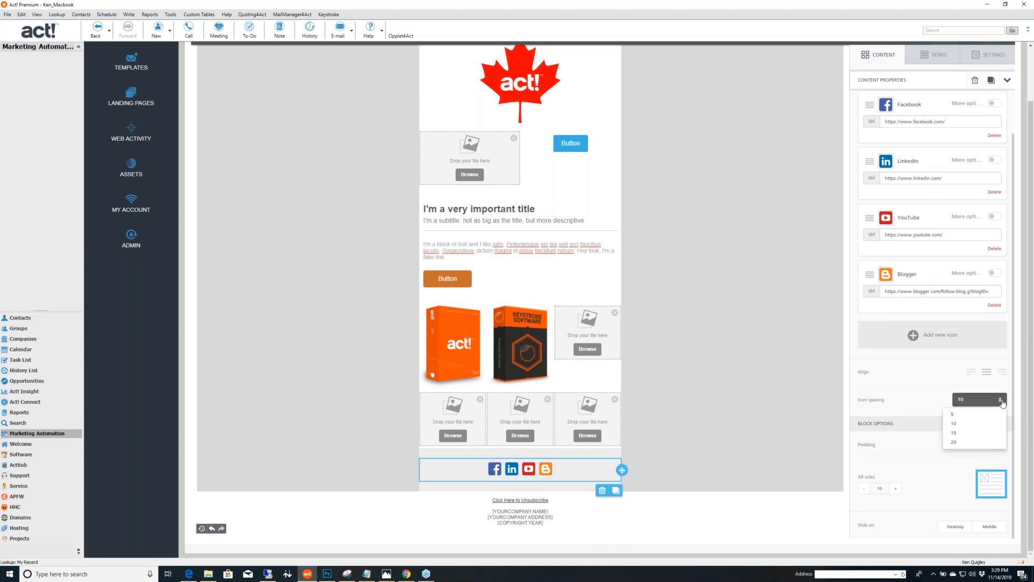
click(962, 434)
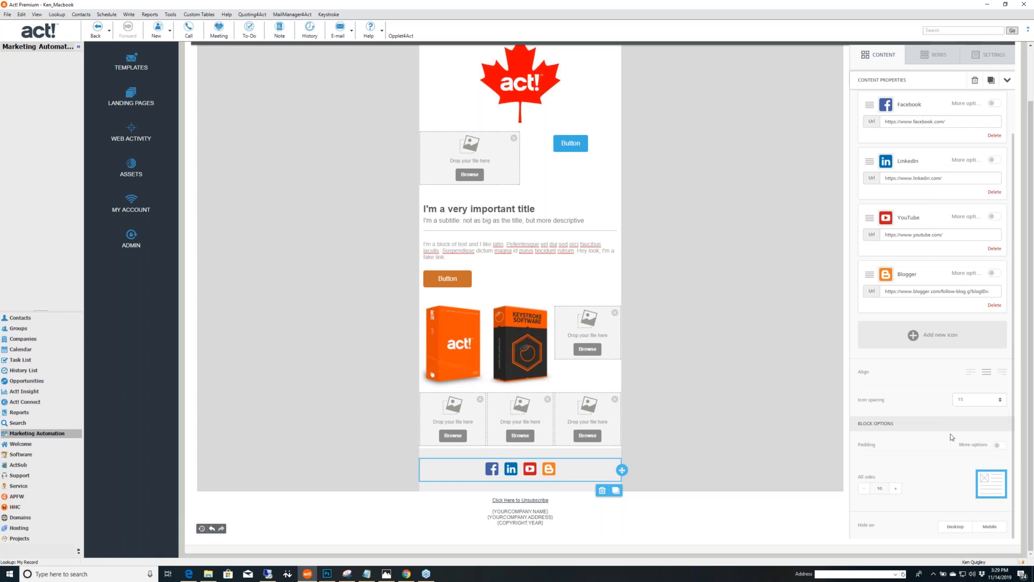
click(1000, 400)
click(972, 414)
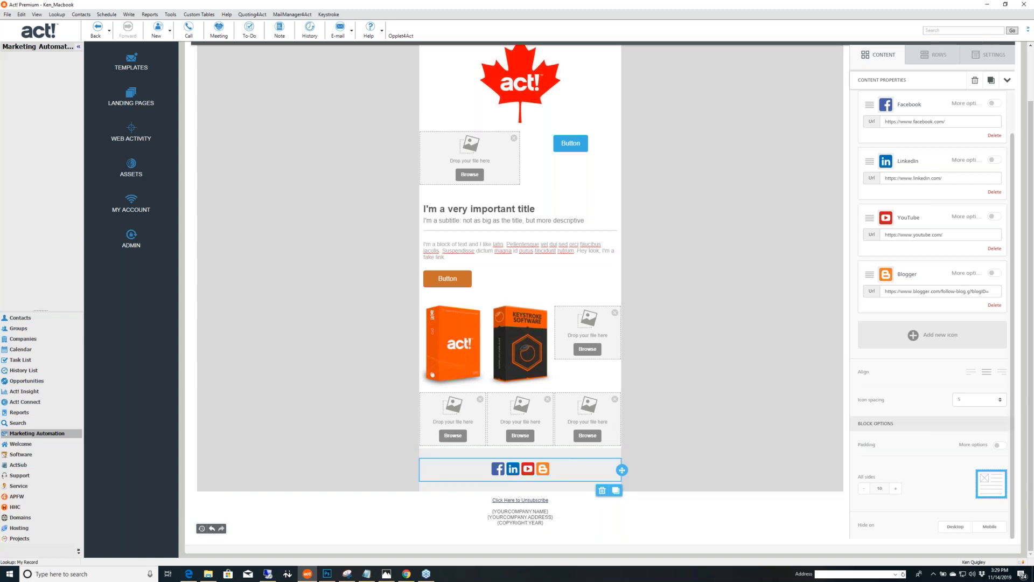
Enable individual side padding for the social icons block and set the top, right, left and bottom padding to 15.
click(1000, 446)
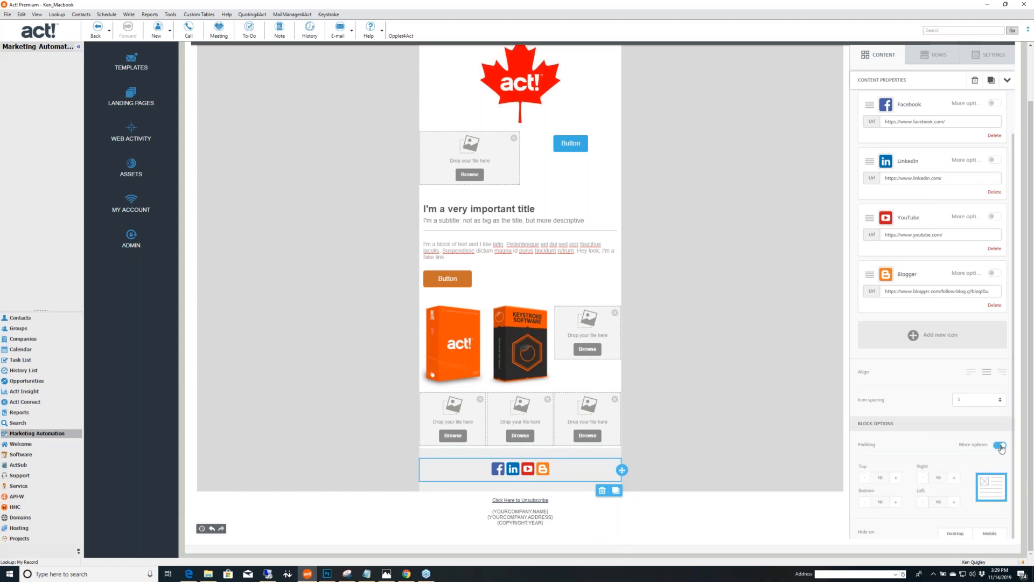
click(895, 477)
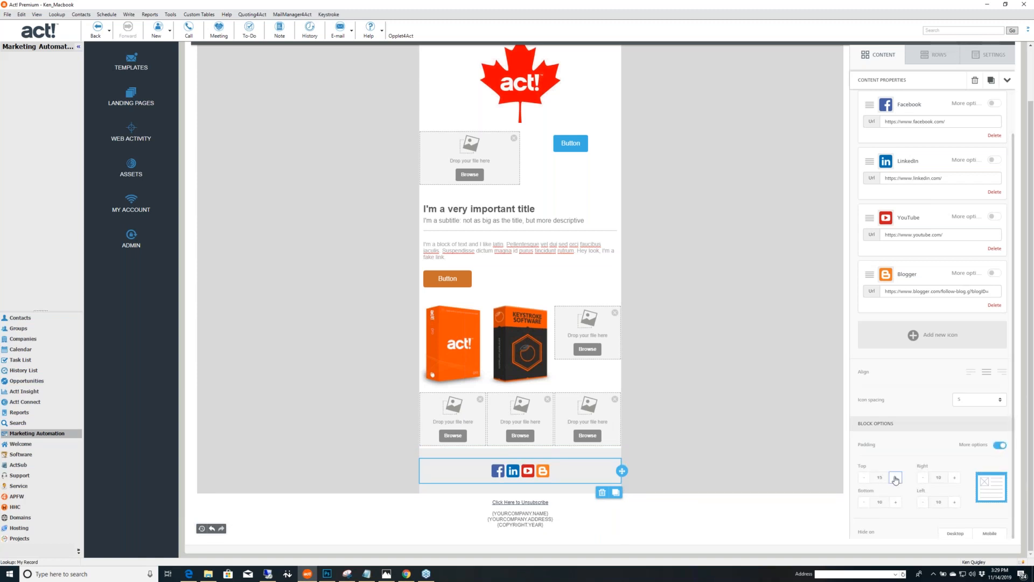
click(955, 478)
click(954, 502)
click(896, 503)
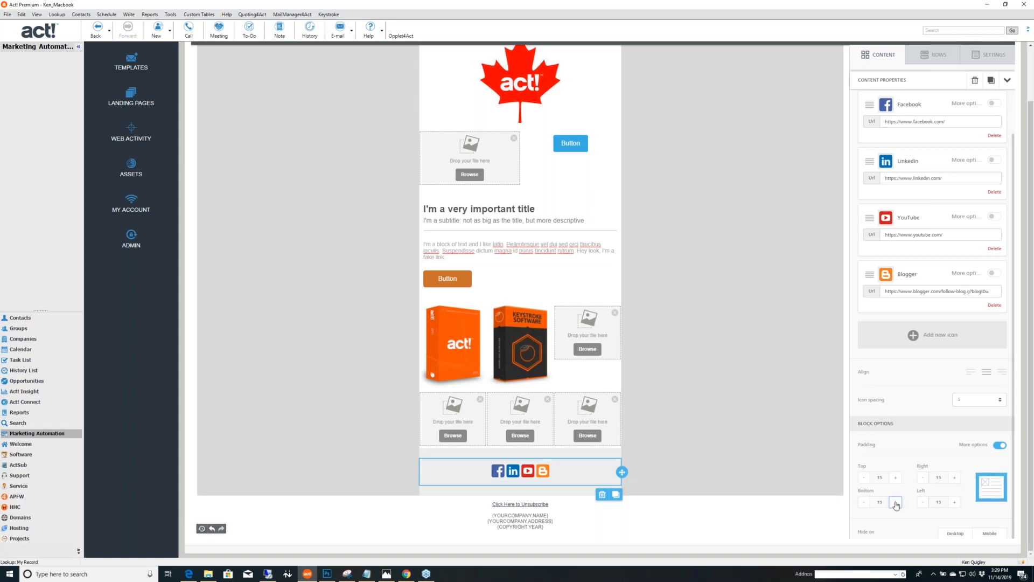
click(754, 430)
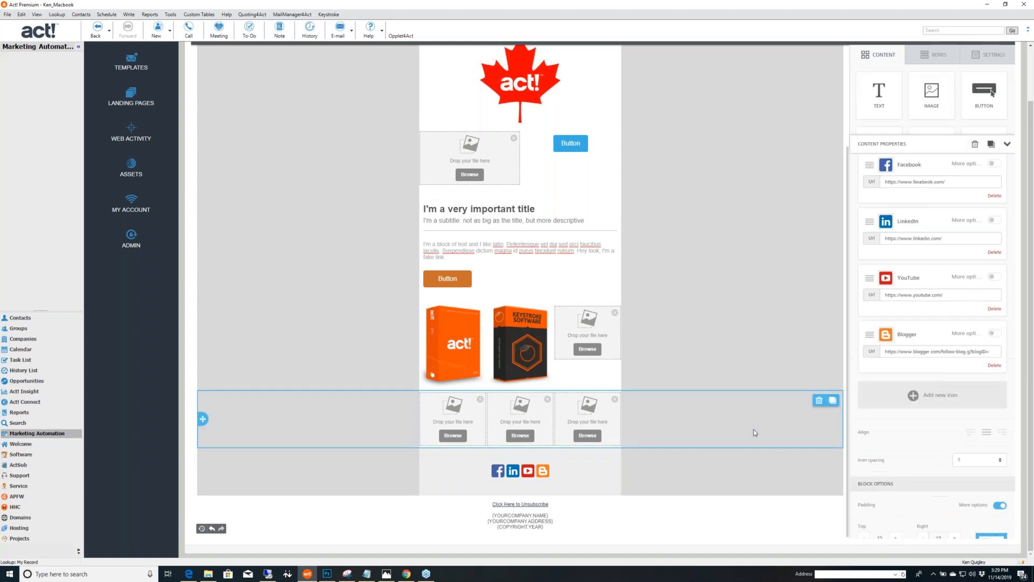
click(570, 476)
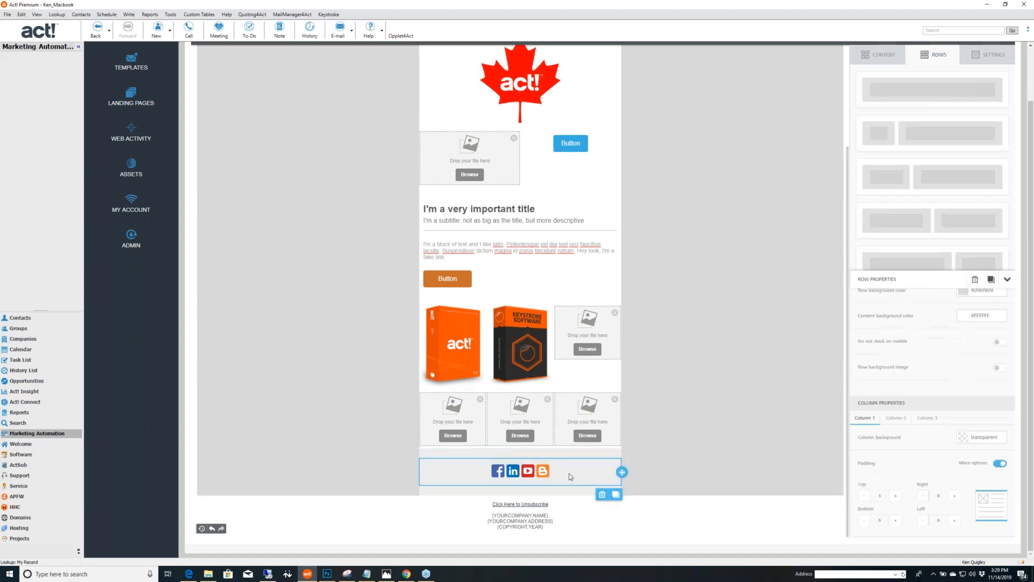
Examine the special links available for the footer text block, including the Unsubscribe and View Email options.
click(563, 510)
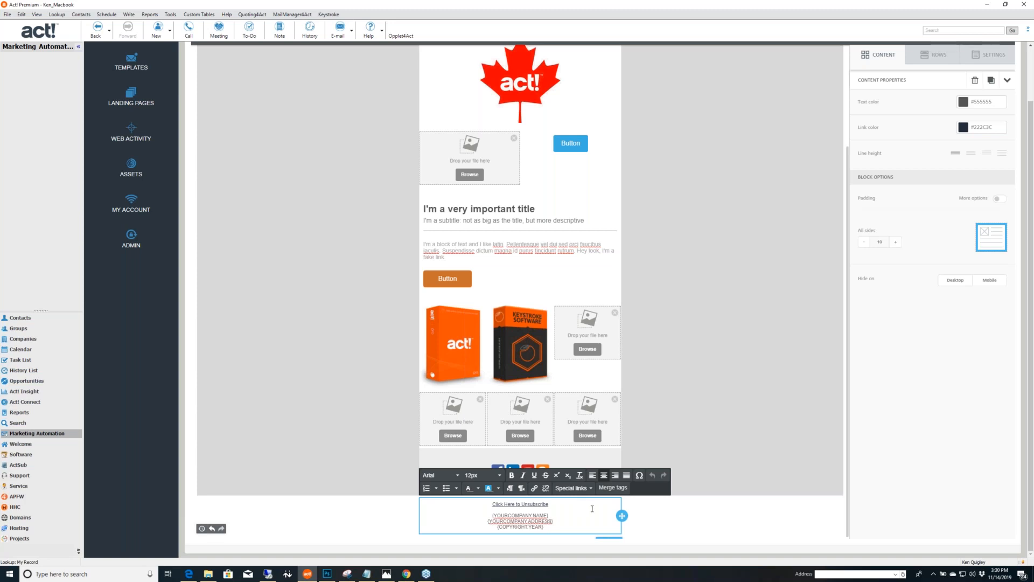
click(591, 489)
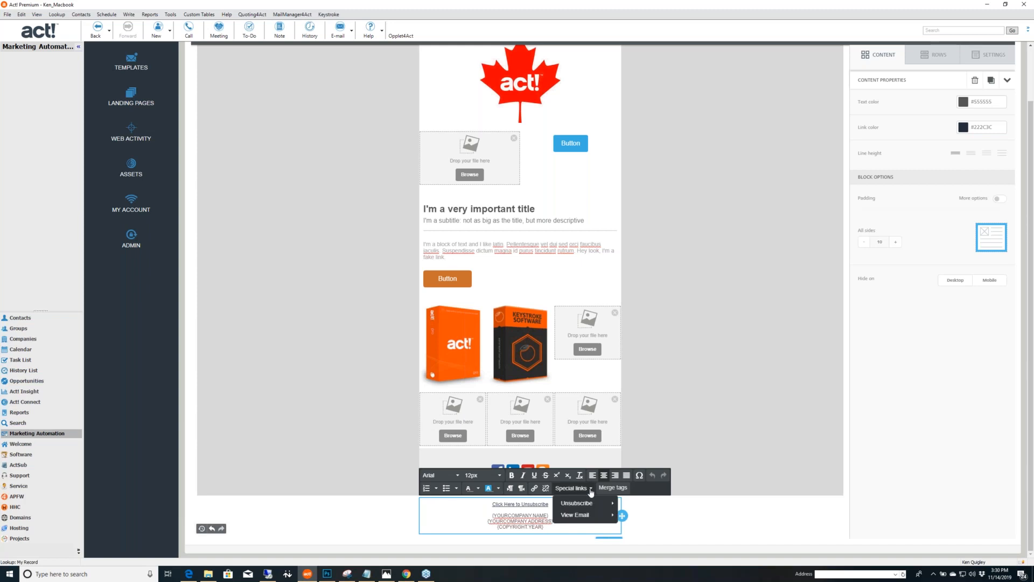
mouse_move(597, 516)
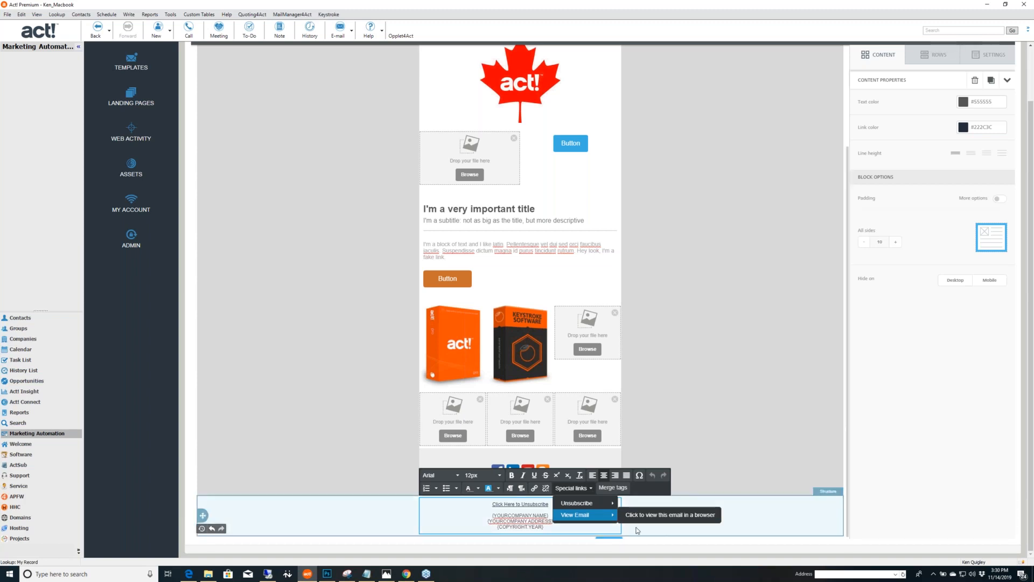
Look through the list of merge tags available for the footer text block and close it without inserting any.
click(622, 488)
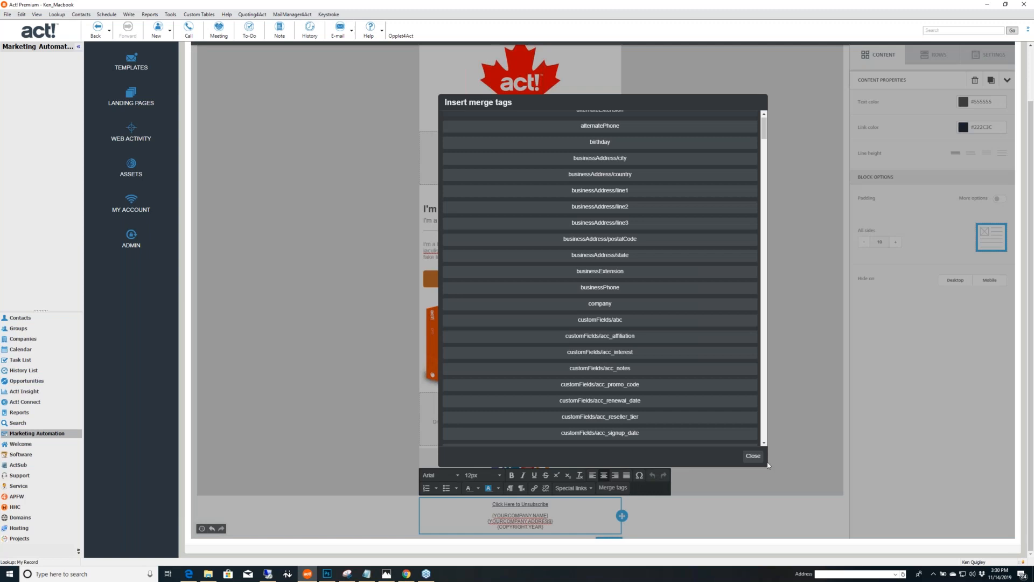
scroll(653, 274, down, 4)
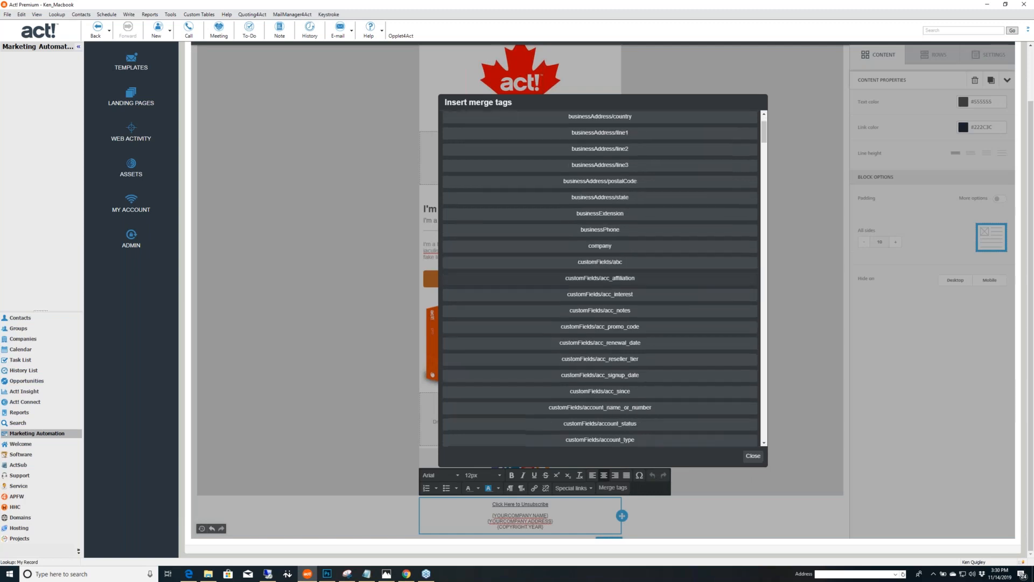
scroll(674, 338, down, 10)
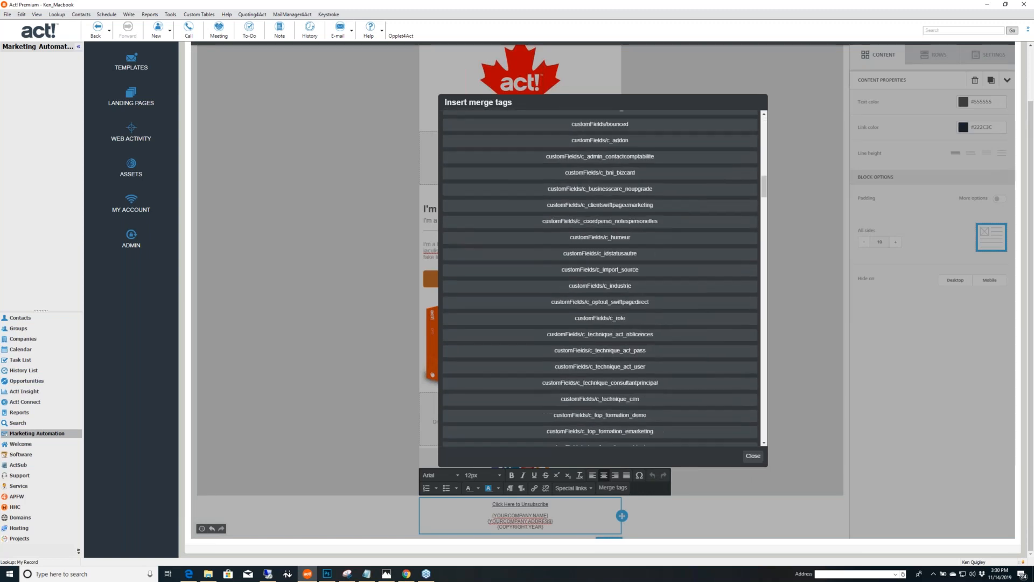
scroll(674, 337, down, 10)
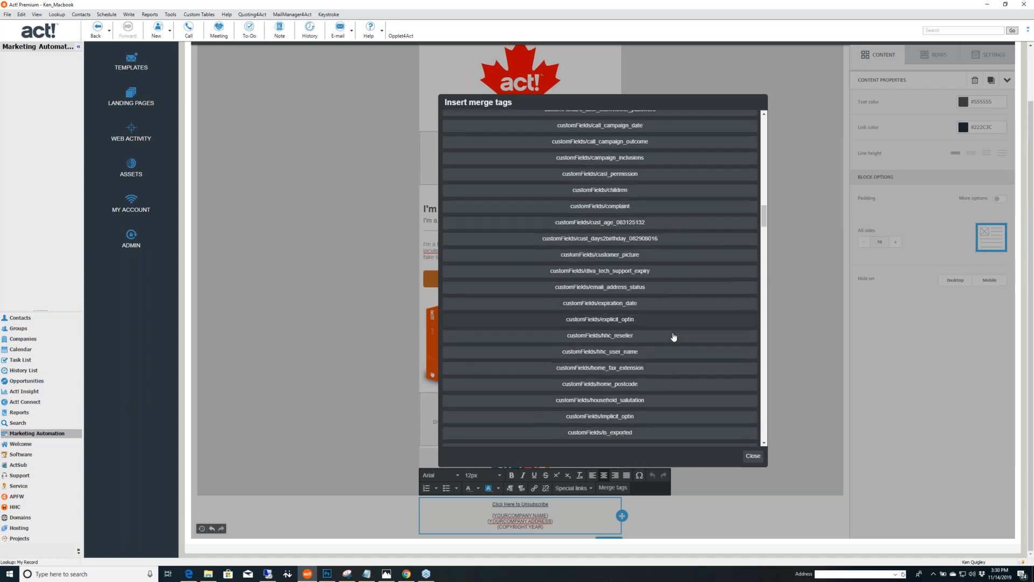
scroll(674, 338, down, 10)
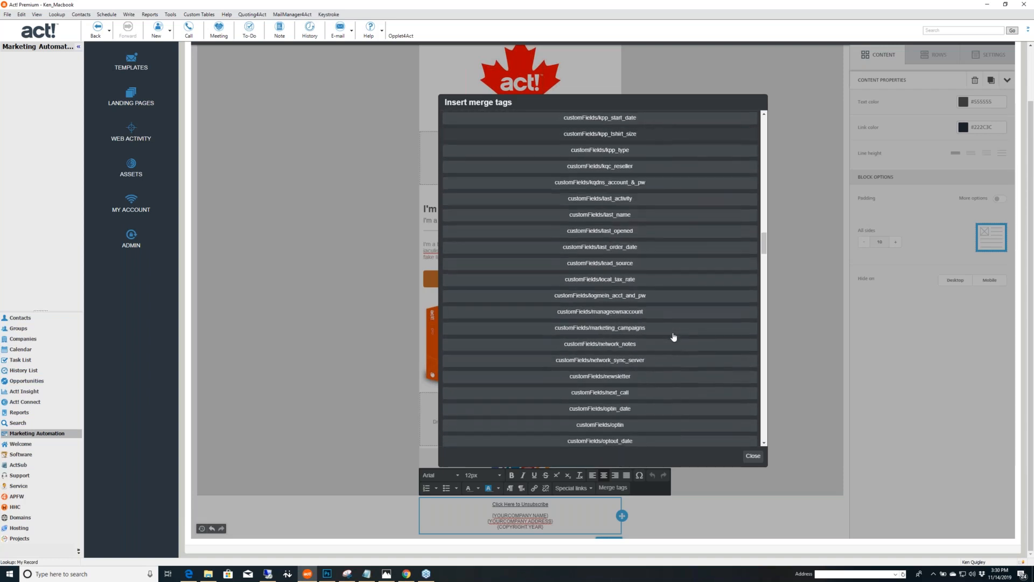
scroll(674, 337, down, 5)
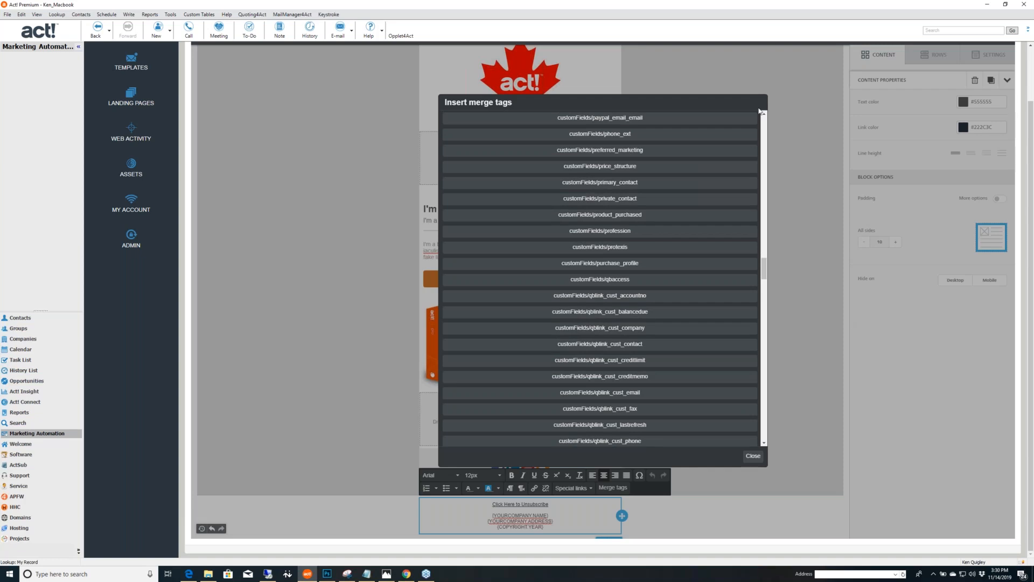
click(753, 456)
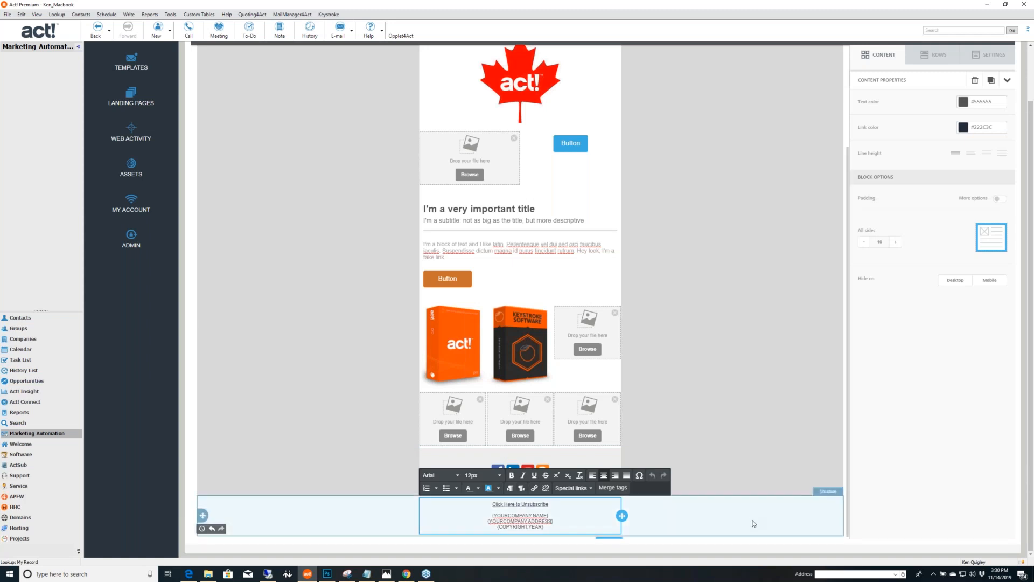
Set the footer row's background color to #EDEDED and its content background color to white #FFFFFF.
click(727, 519)
click(731, 437)
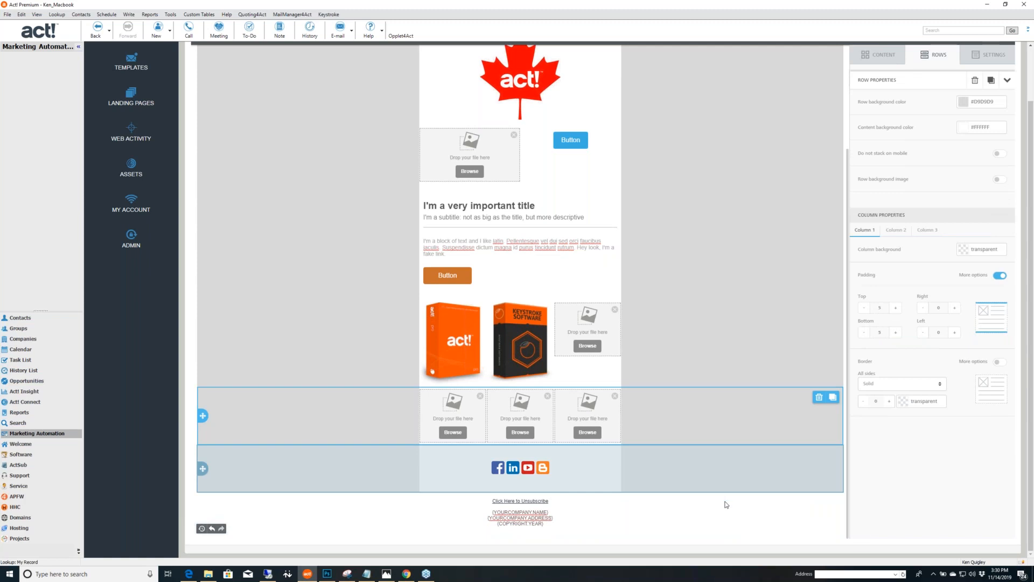
click(683, 510)
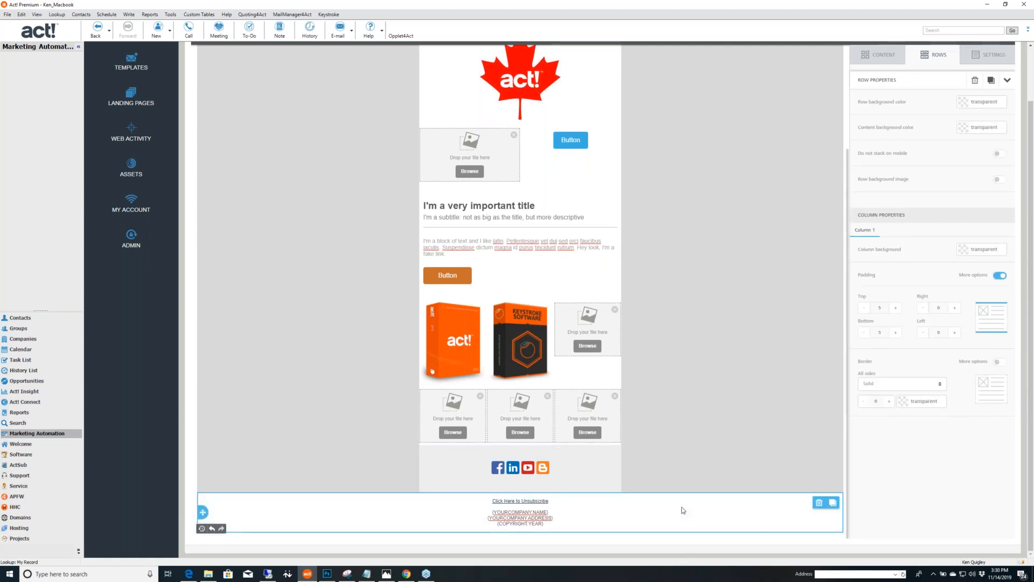
click(990, 108)
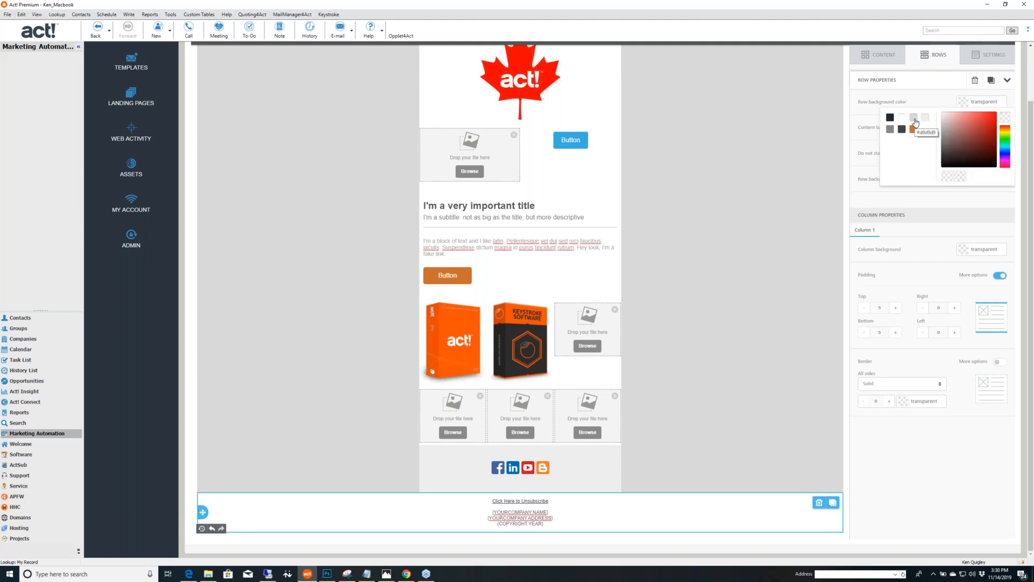
click(929, 118)
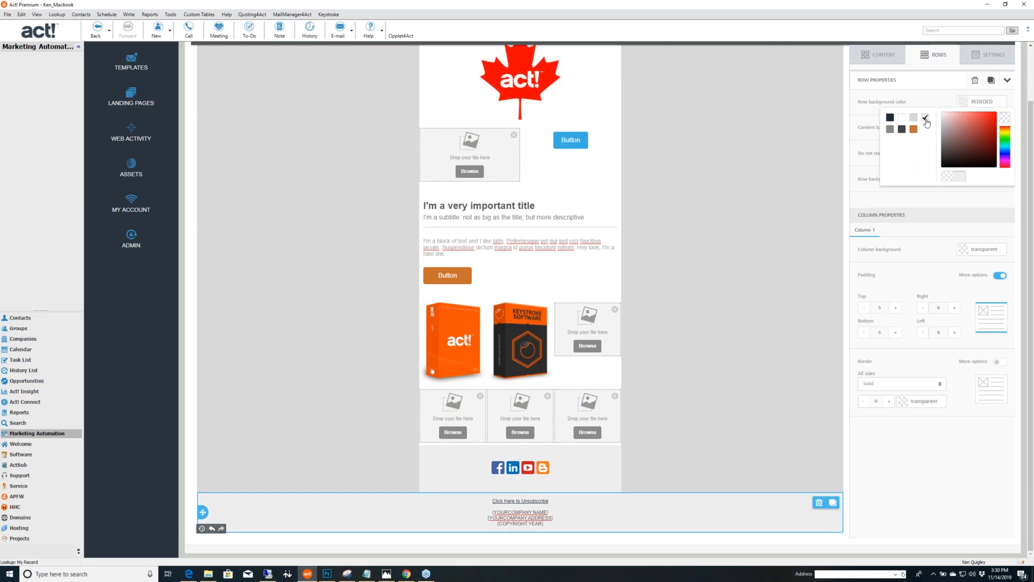
click(942, 98)
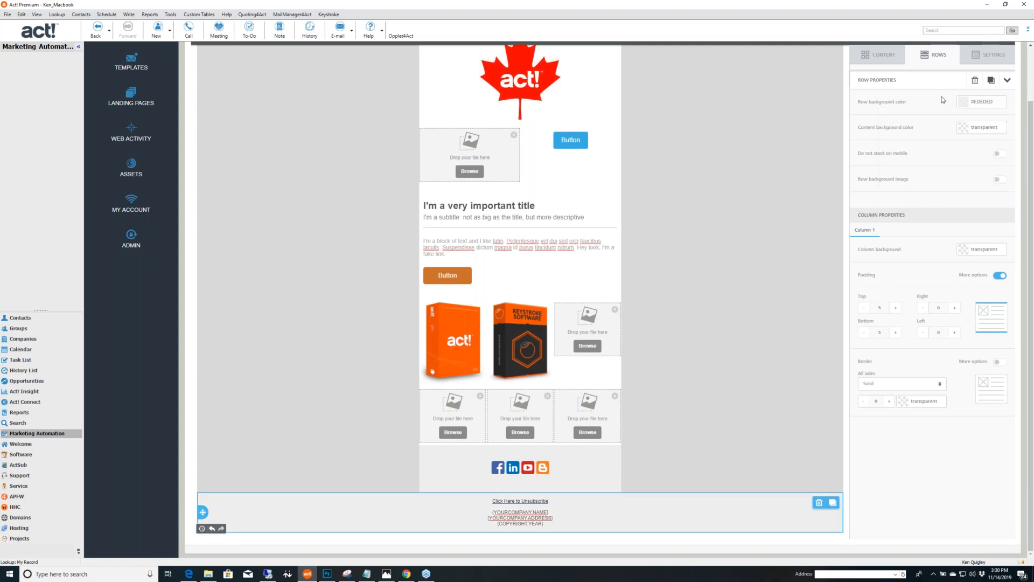
click(963, 129)
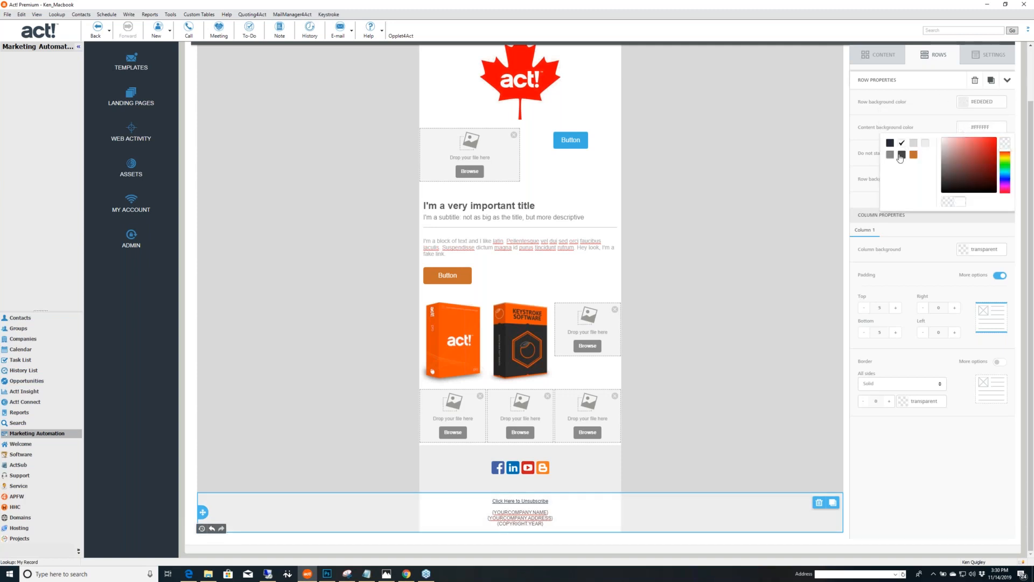
click(787, 243)
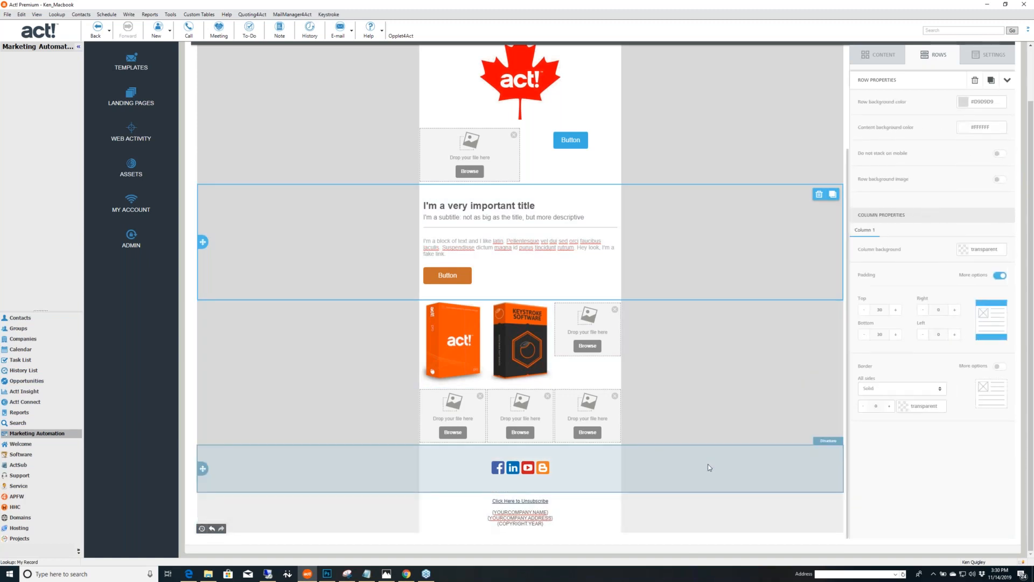
Insert a video block below the divider, between the subtitle and the text paragraph of the title section.
scroll(708, 467, up, 5)
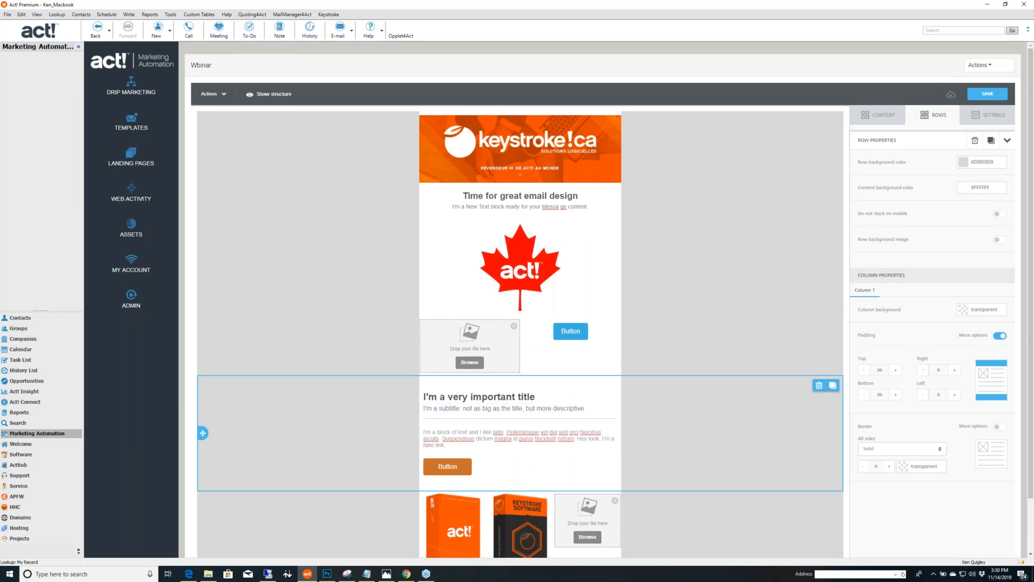
key(alt+Tab)
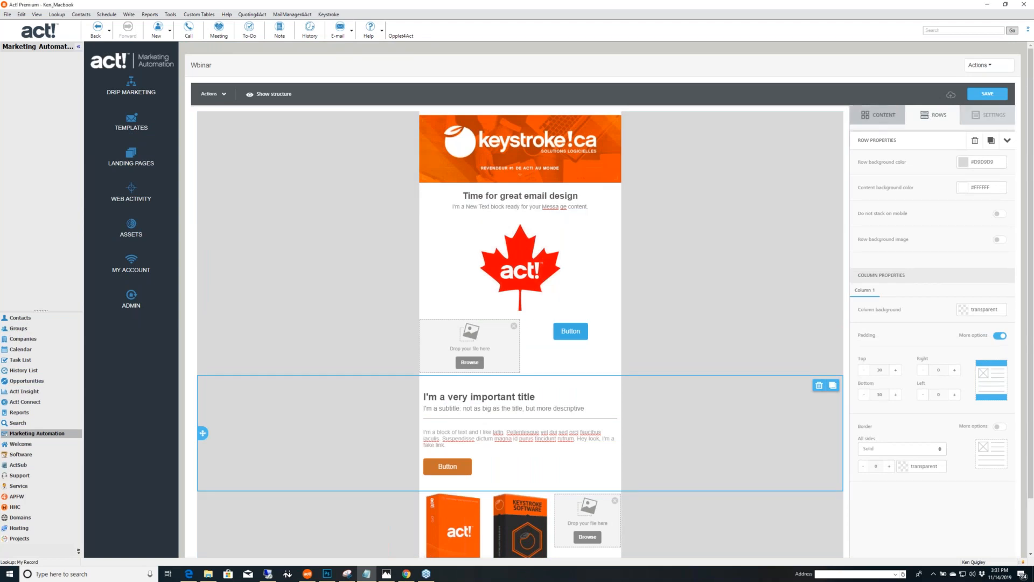
click(884, 116)
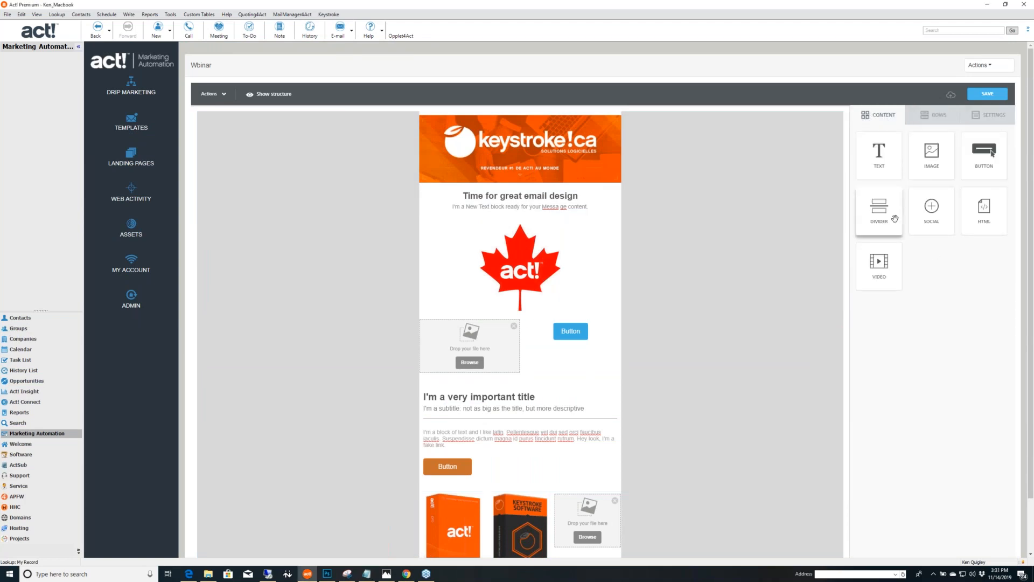
scroll(700, 278, down, 3)
scroll(702, 278, down, 1)
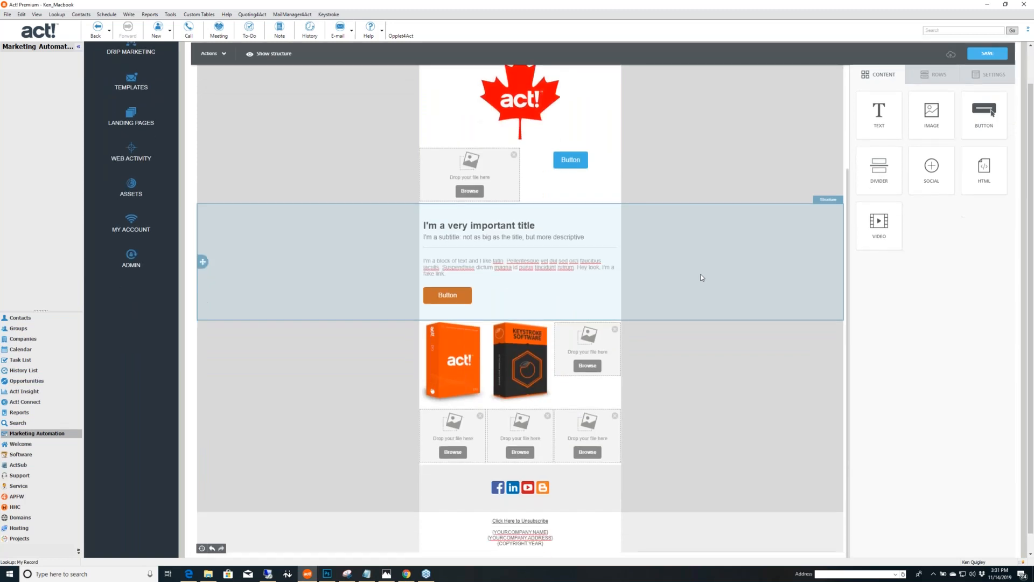
drag(879, 225, 524, 251)
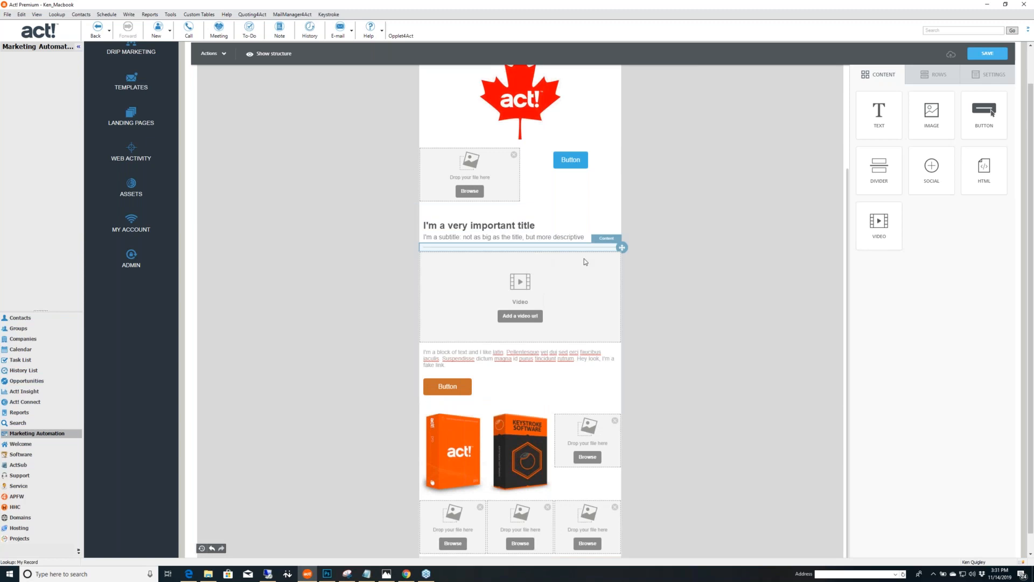
Open the new video block's URL setting for editing, and load youtube.com in a new Microsoft Edge window.
click(519, 317)
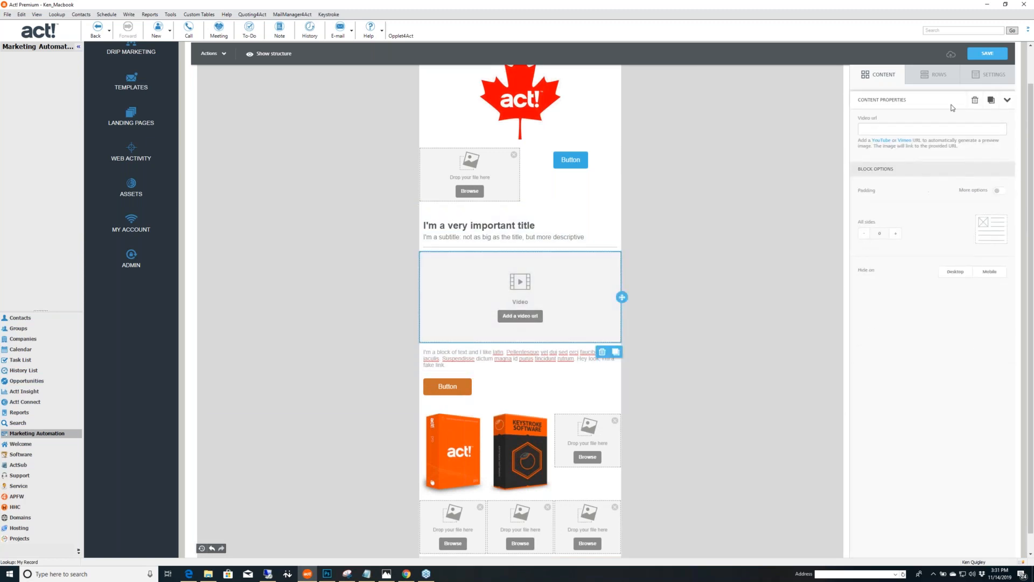
click(898, 129)
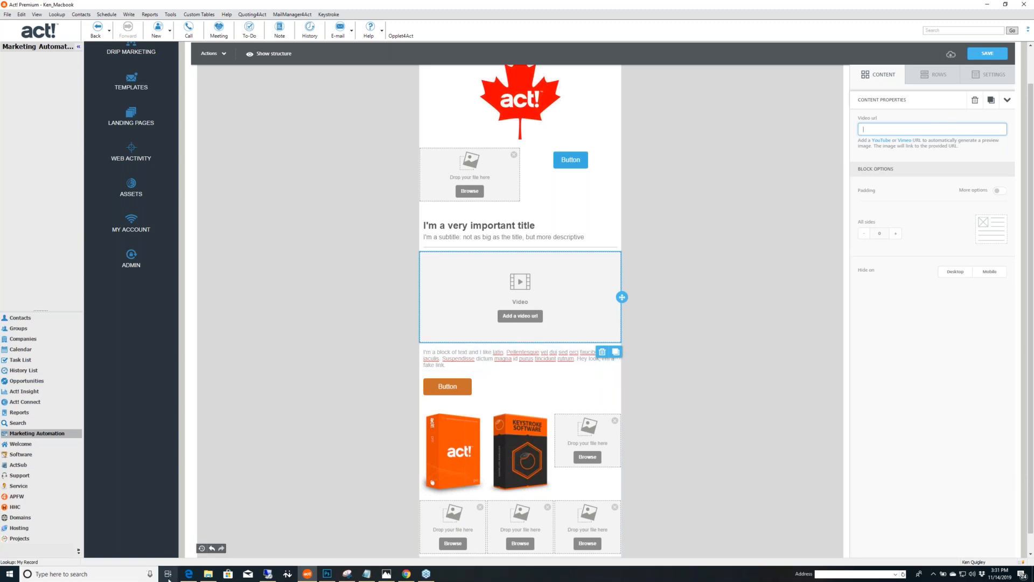
mouse_move(188, 576)
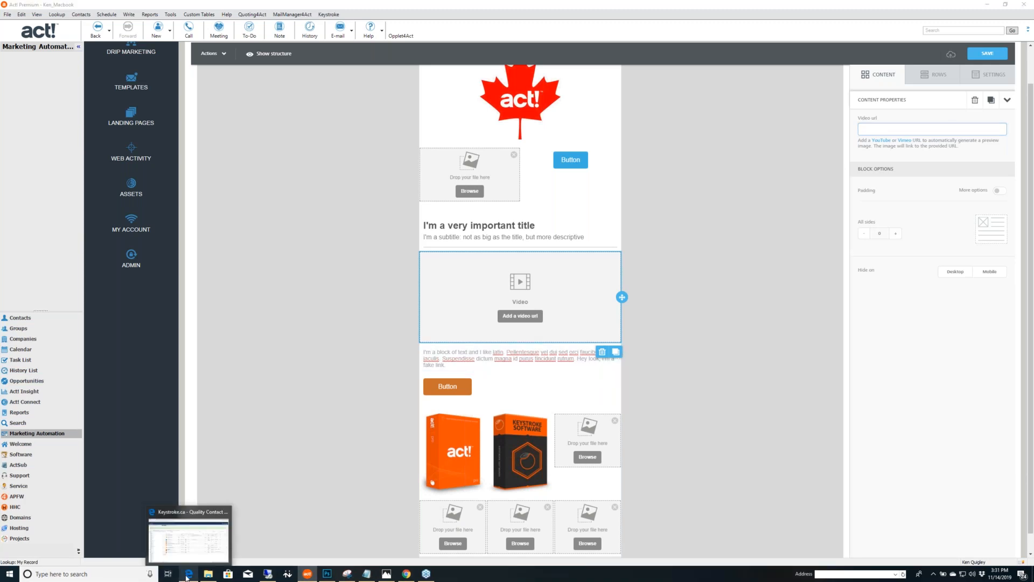
right_click(188, 575)
click(189, 536)
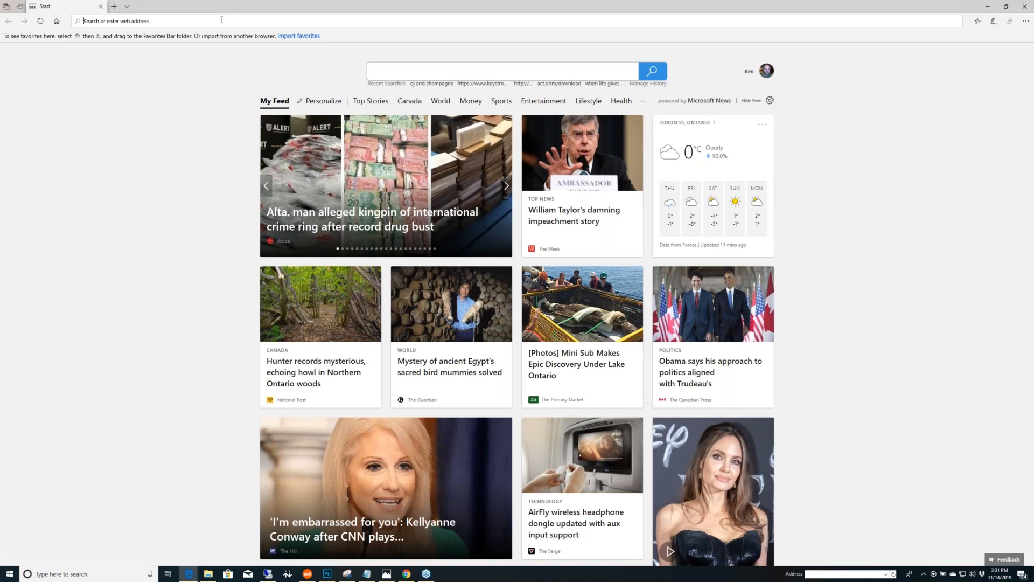
text(youtube.com/)
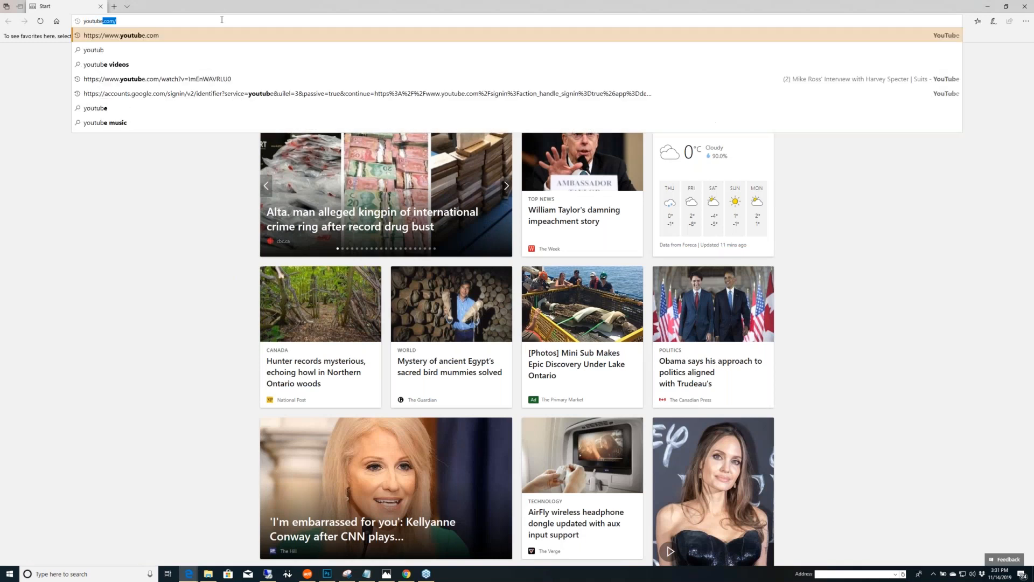
key(Return)
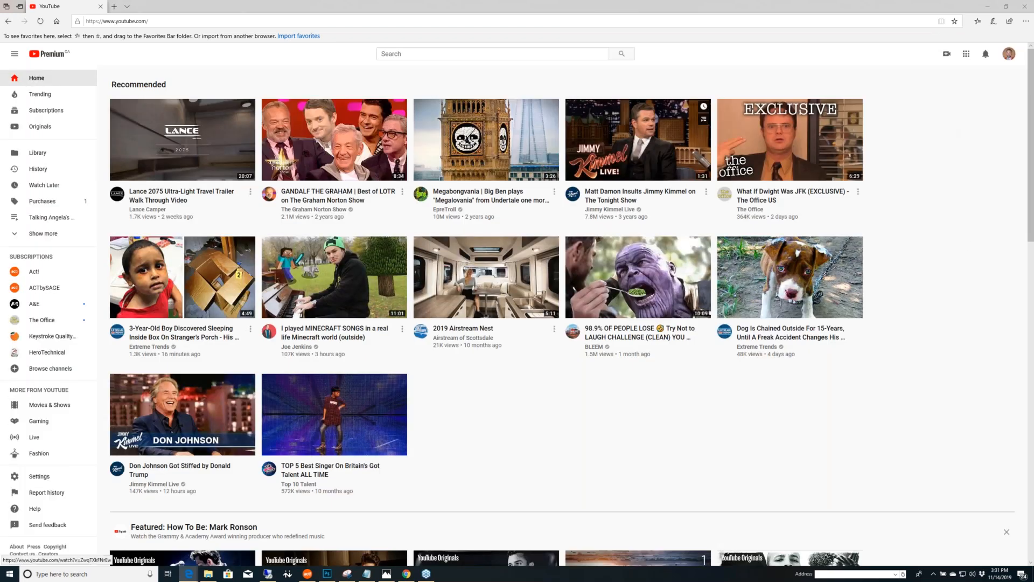
Open the video "Matt Damon Insults Jimmy Kimmel on The Tonight Show" and copy its video URL.
click(373, 159)
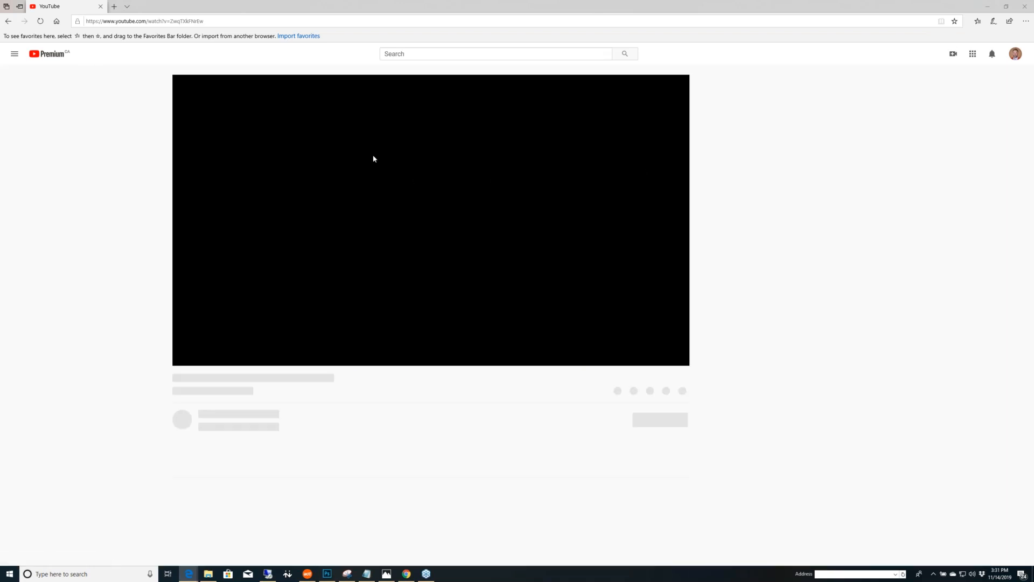
right_click(374, 159)
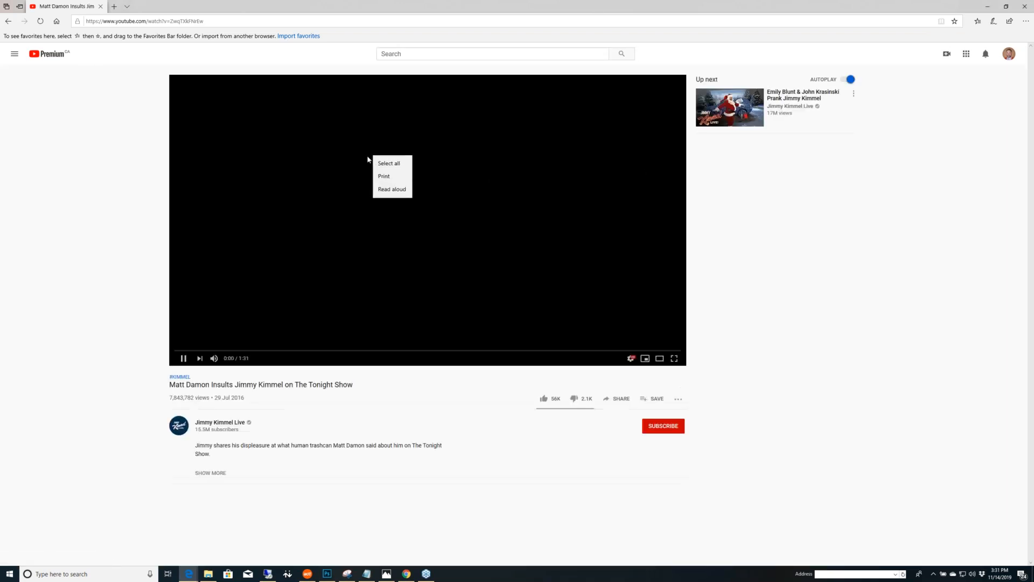
click(37, 206)
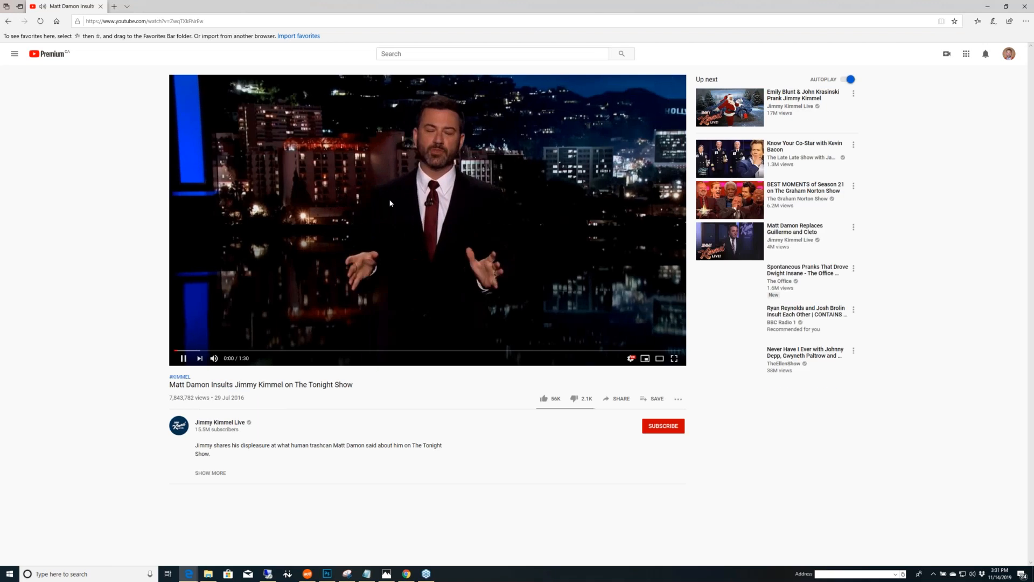
right_click(396, 204)
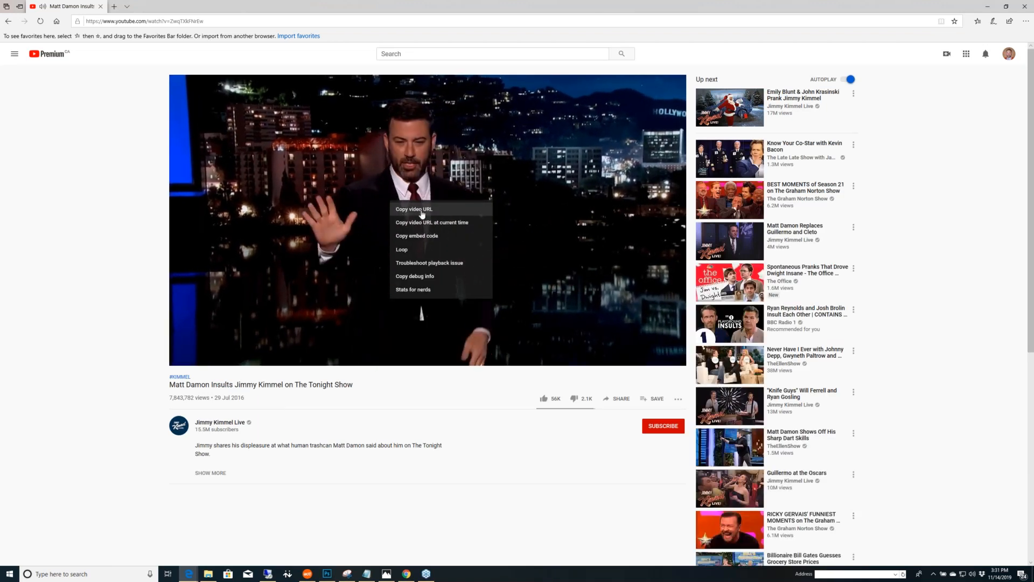
click(424, 222)
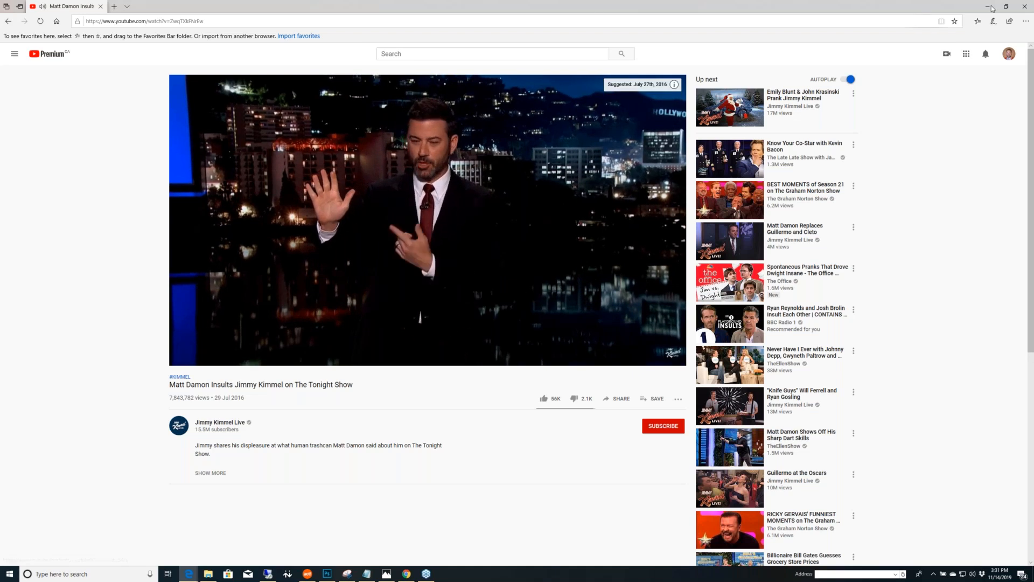
Return to the Act! template, paste the copied YouTube URL as the video block's URL and save the template.
click(526, 322)
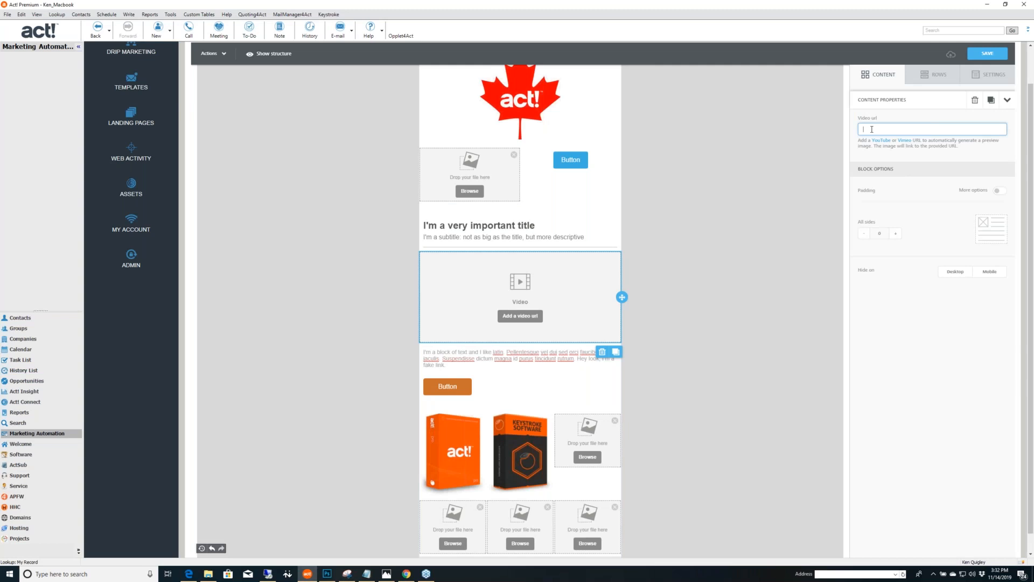
key(ctrl+v)
click(986, 54)
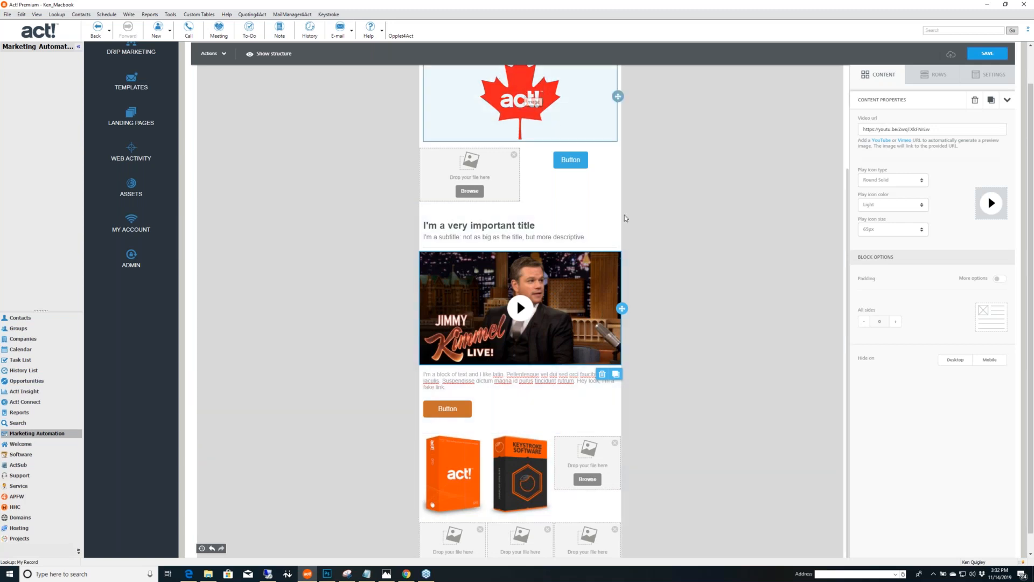
Examine the template layout from header to footer, including the video preview in the title section, and deselect the video block.
scroll(703, 423, up, 5)
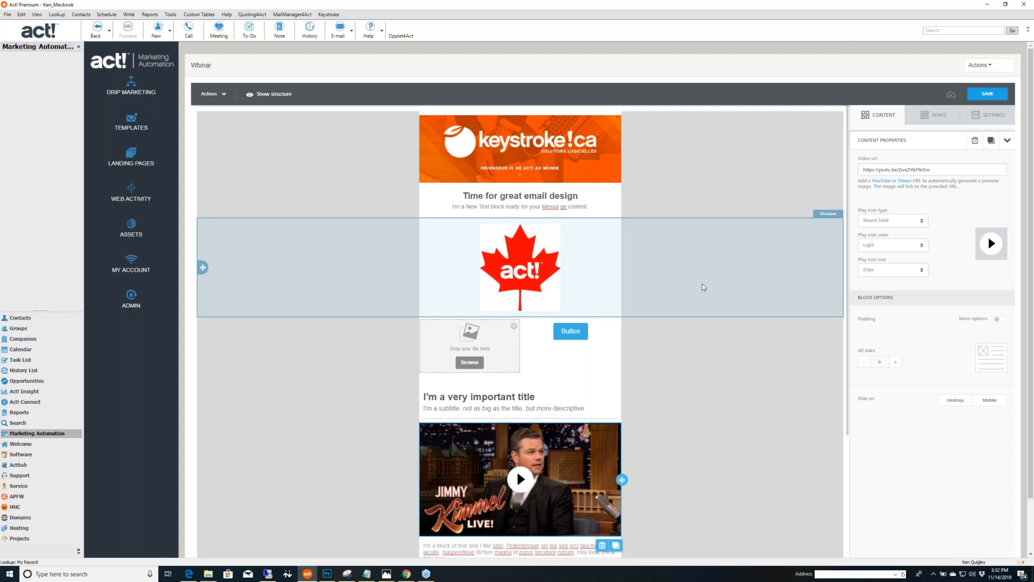
scroll(703, 330, down, 5)
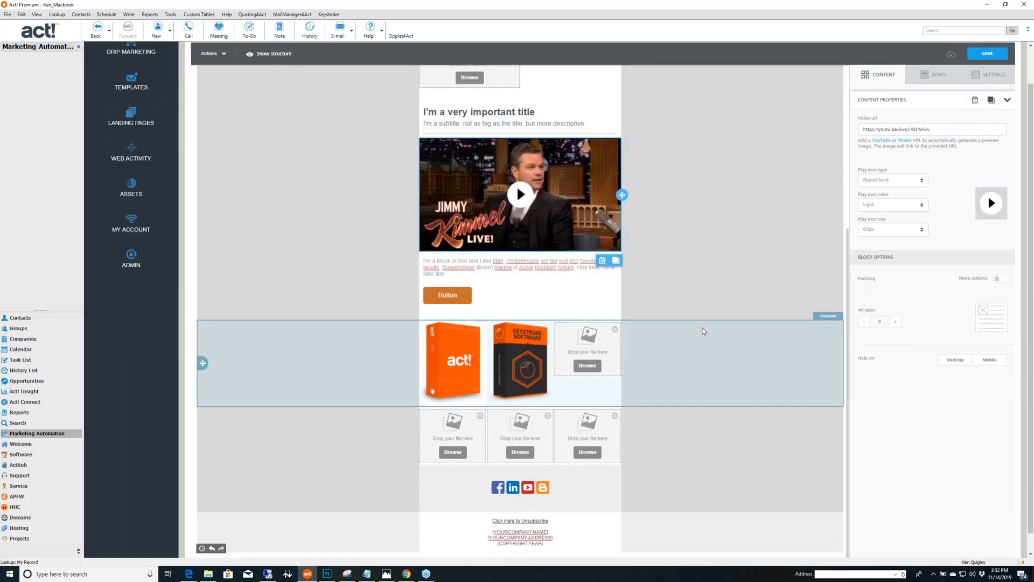
scroll(713, 412, up, 4)
scroll(735, 442, down, 2)
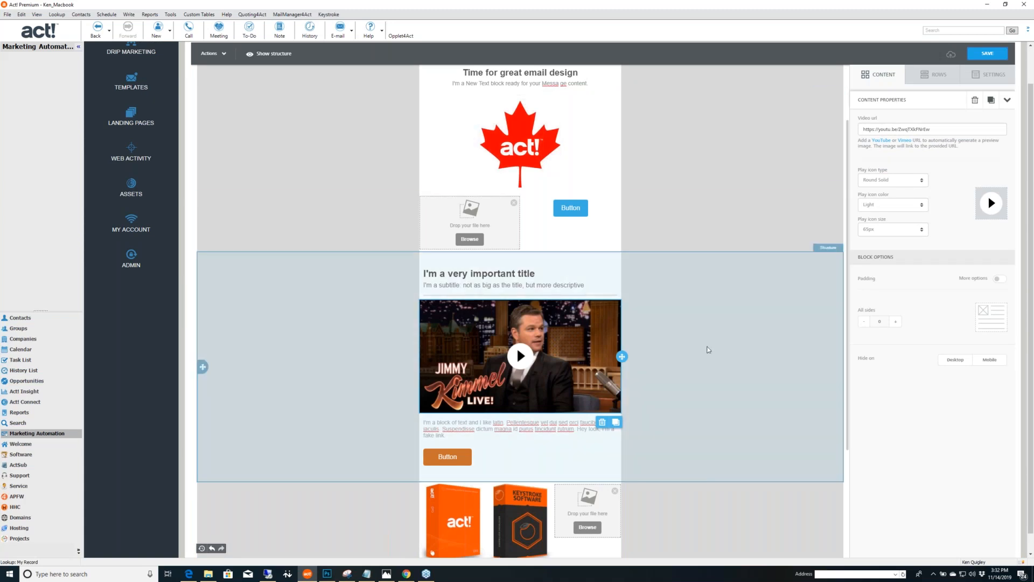
scroll(708, 350, up, 2)
scroll(708, 350, up, 1)
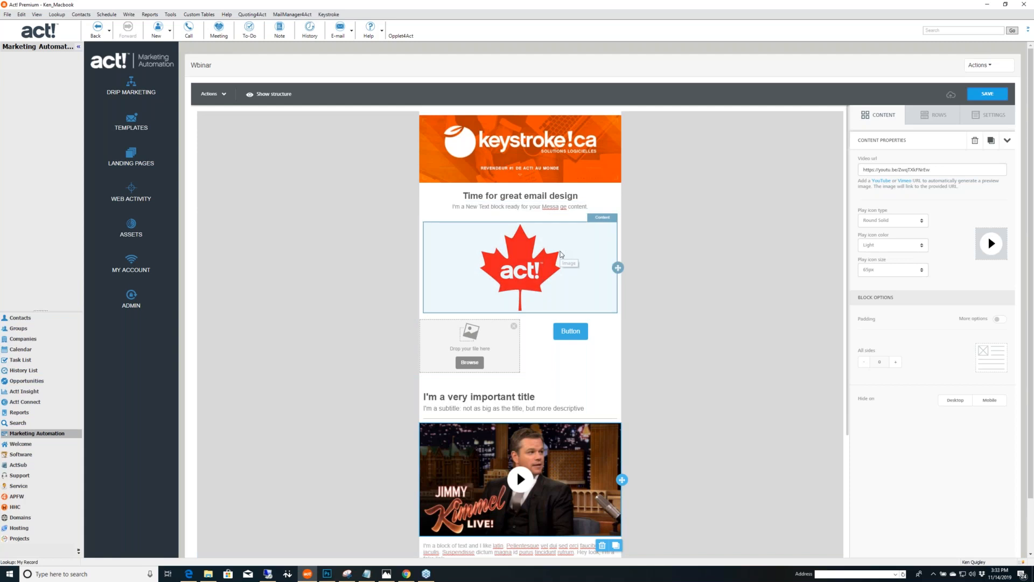
scroll(720, 412, down, 3)
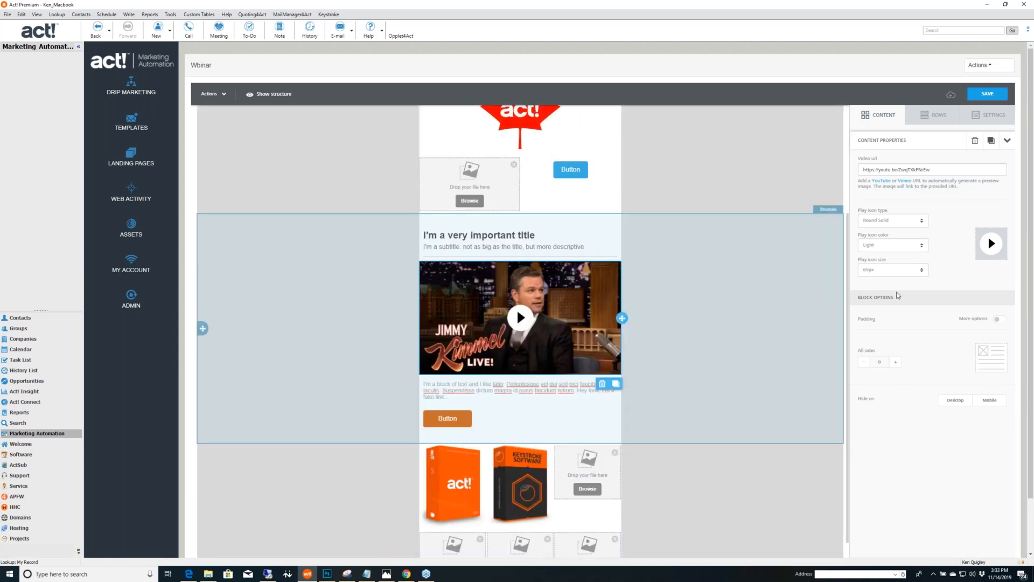
click(888, 117)
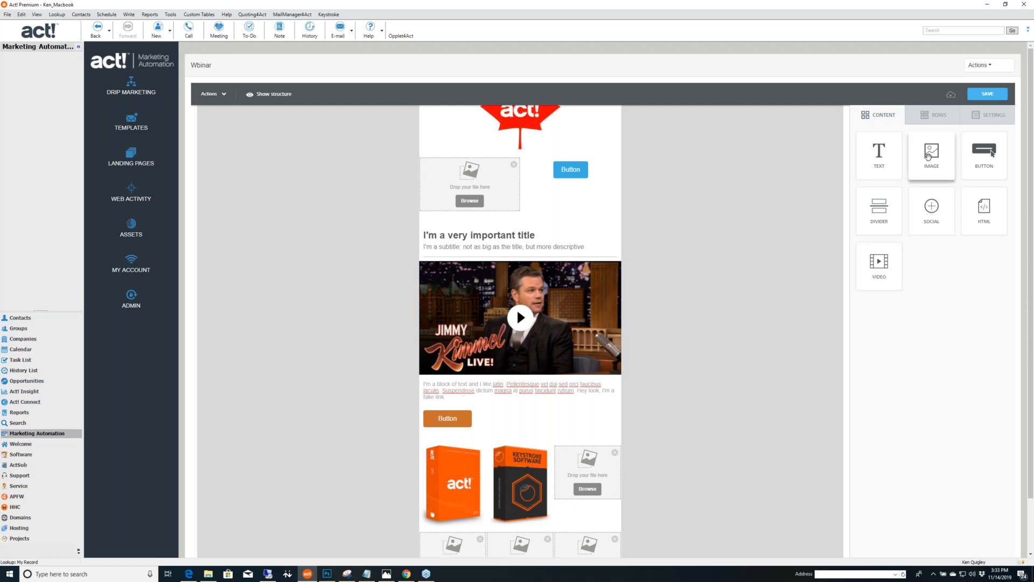
scroll(718, 289, down, 5)
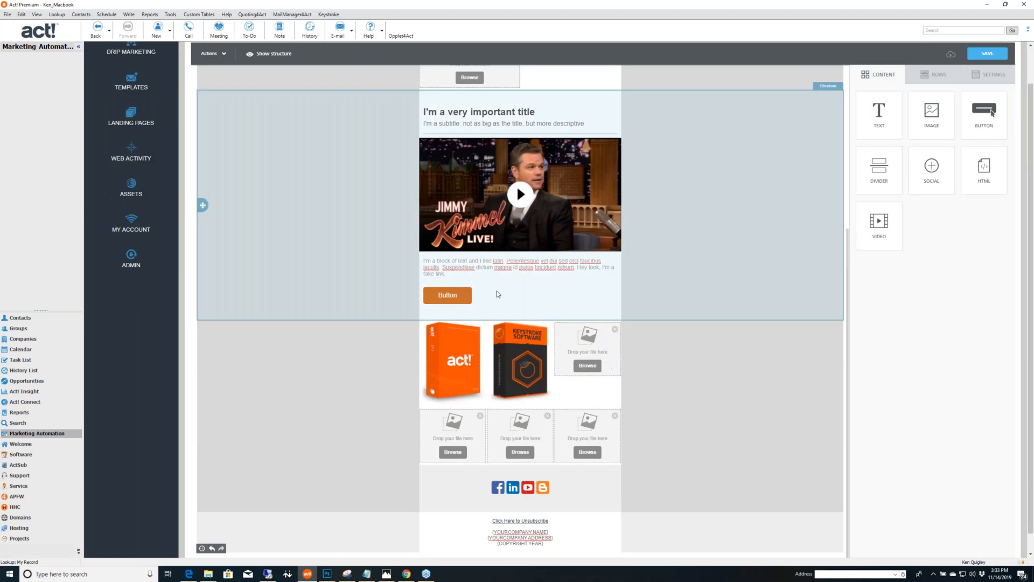
click(447, 294)
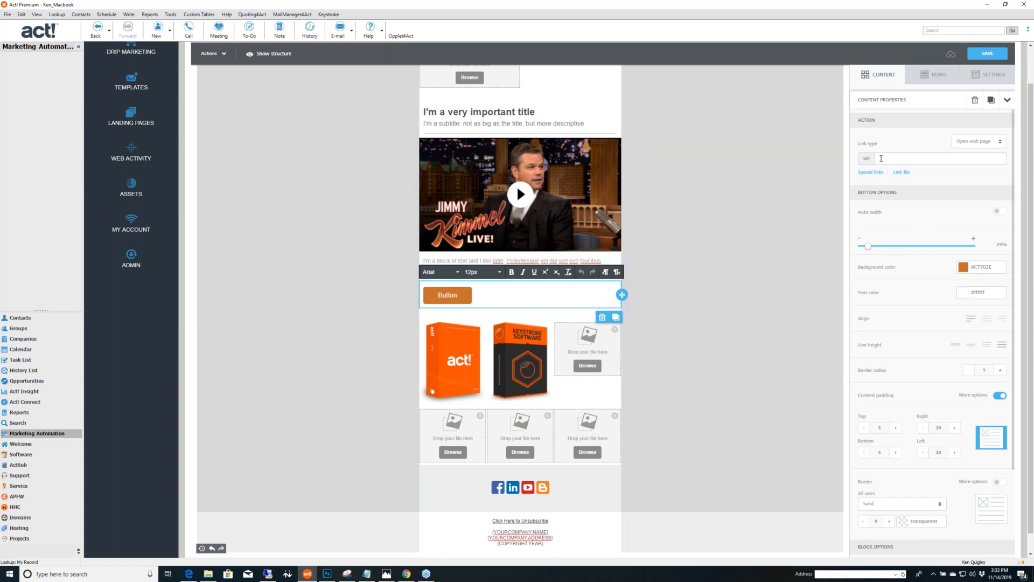
click(916, 159)
text(www.keystr)
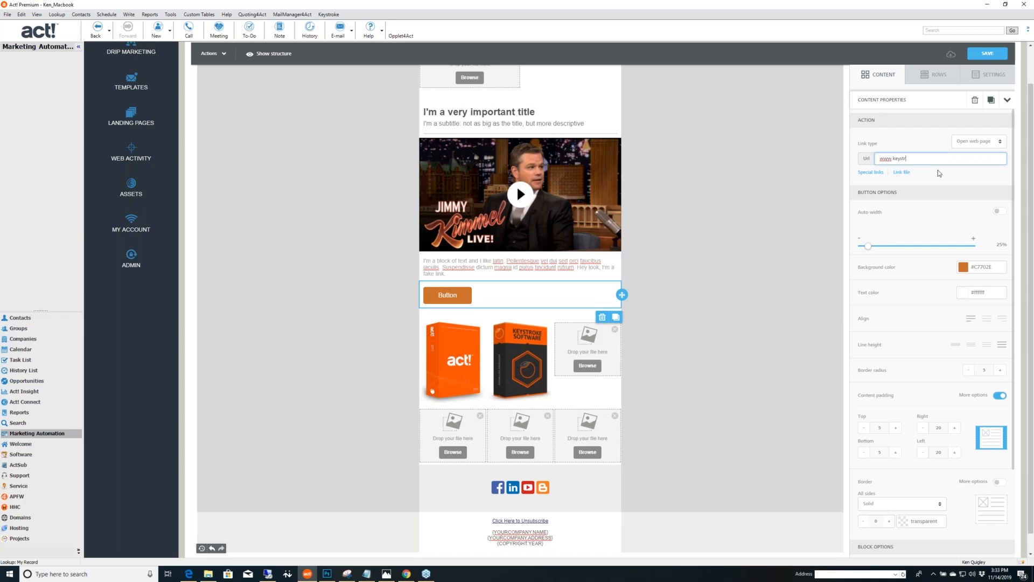
text(oke.ca)
click(938, 214)
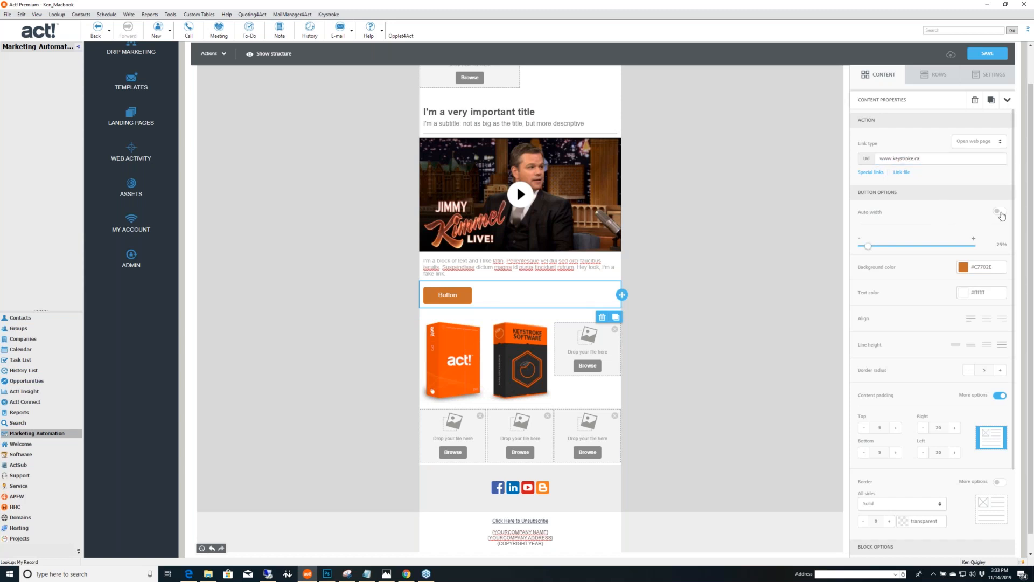
Try automatic width on the button, switch it back off and widen the button to 60%.
click(1000, 213)
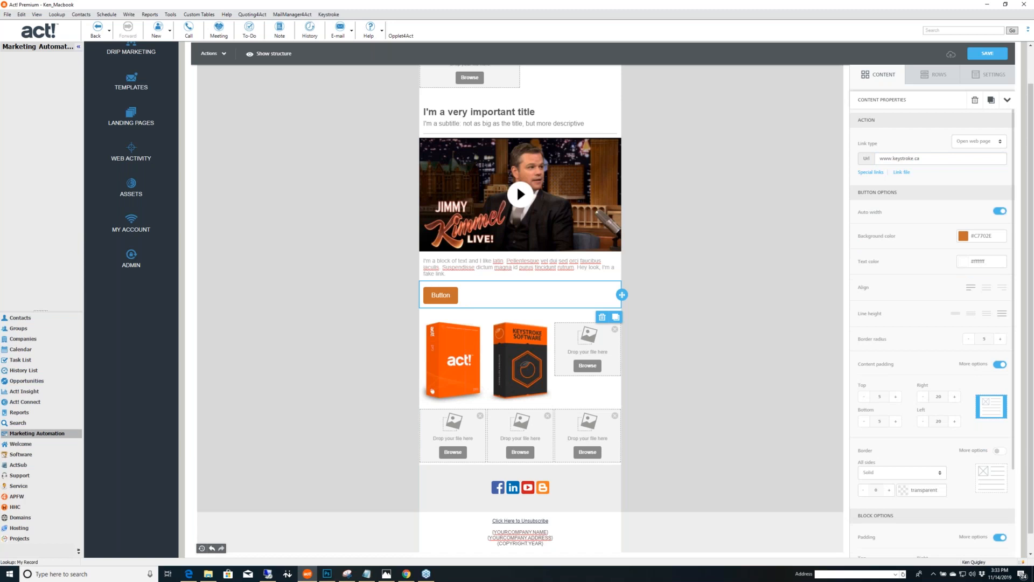
click(1000, 212)
mouse_move(900, 245)
mouse_down()
mouse_move(979, 248)
mouse_move(917, 247)
mouse_up()
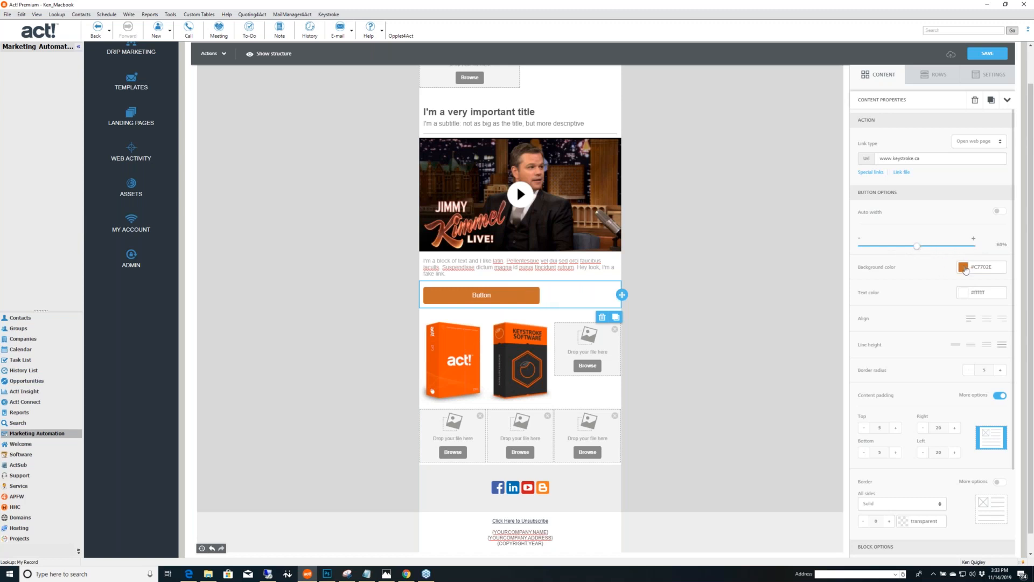
Change the button's background color to the dark navy swatch #222C3C.
click(964, 267)
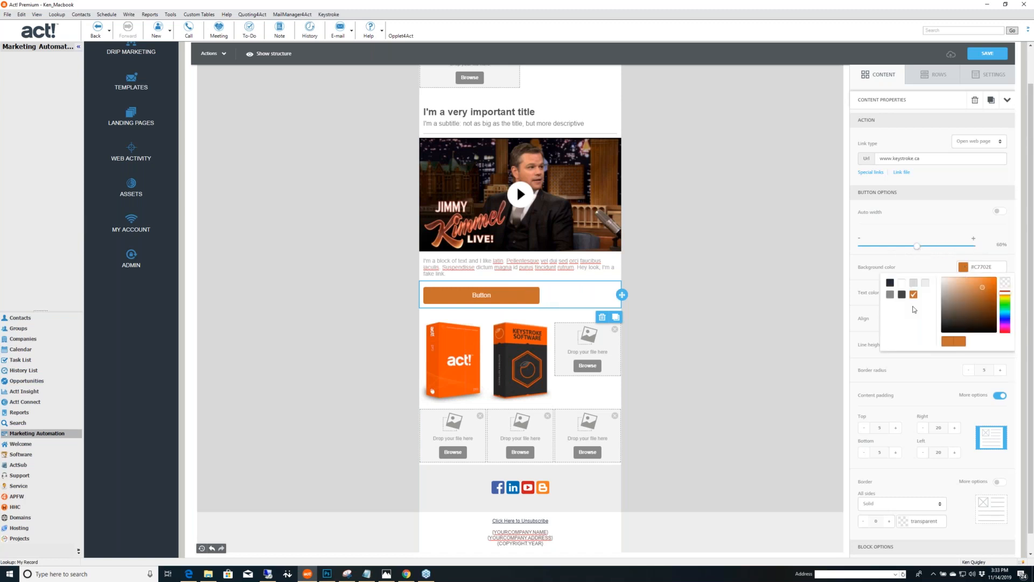
click(890, 284)
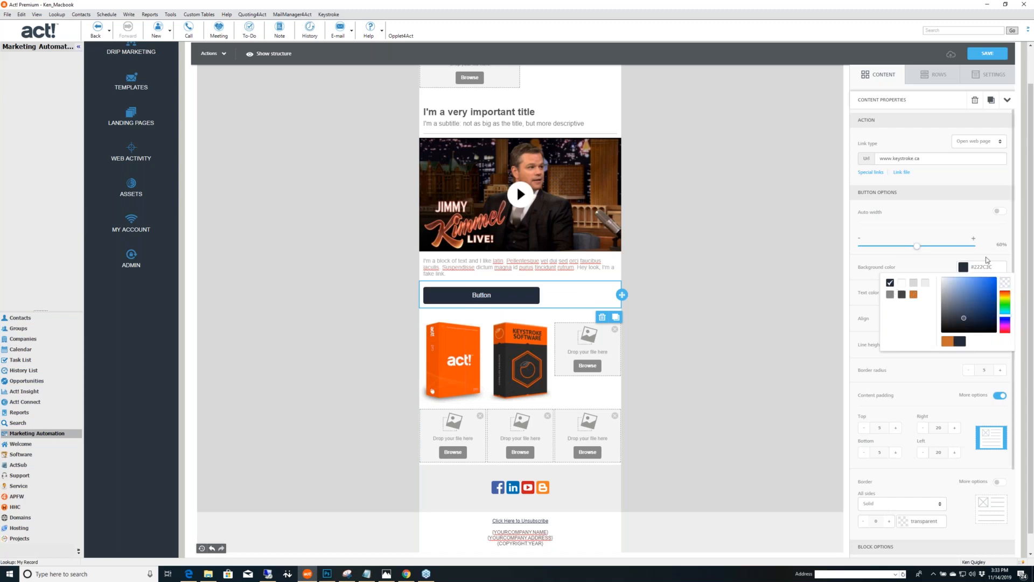
click(955, 230)
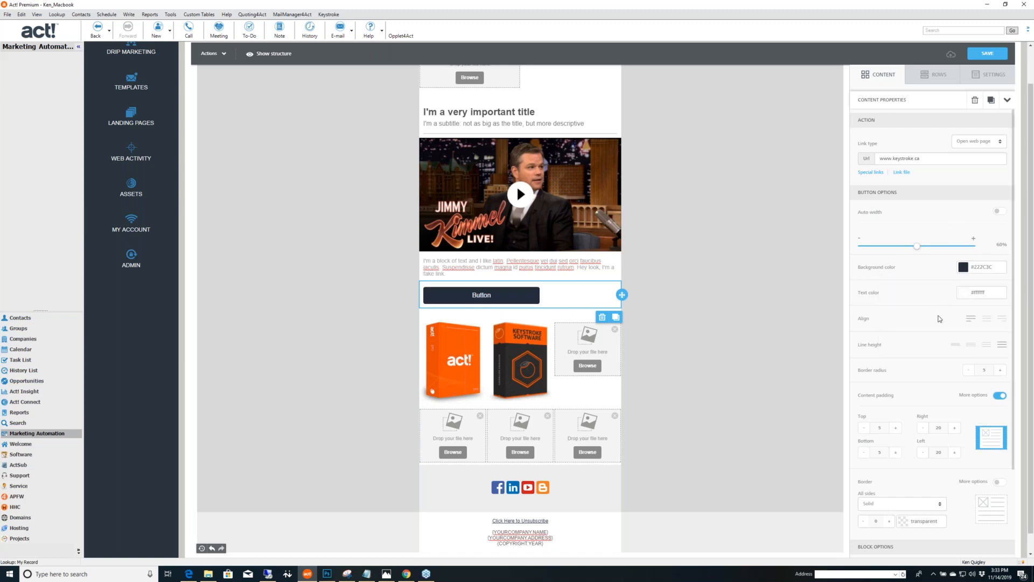
Center the button in its block and set its width to 50%.
click(986, 320)
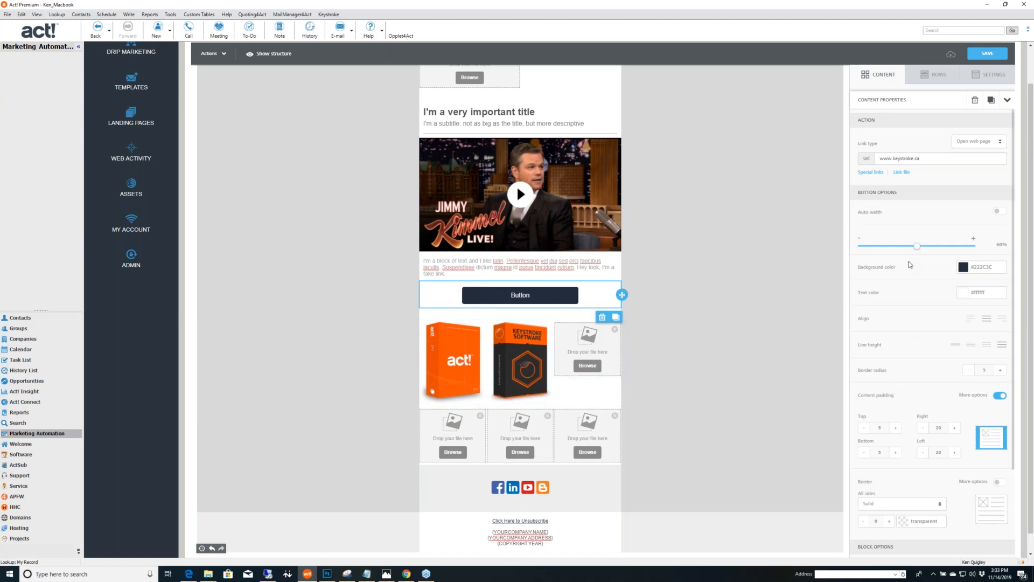
drag(917, 246, 903, 248)
scroll(923, 364, down, 3)
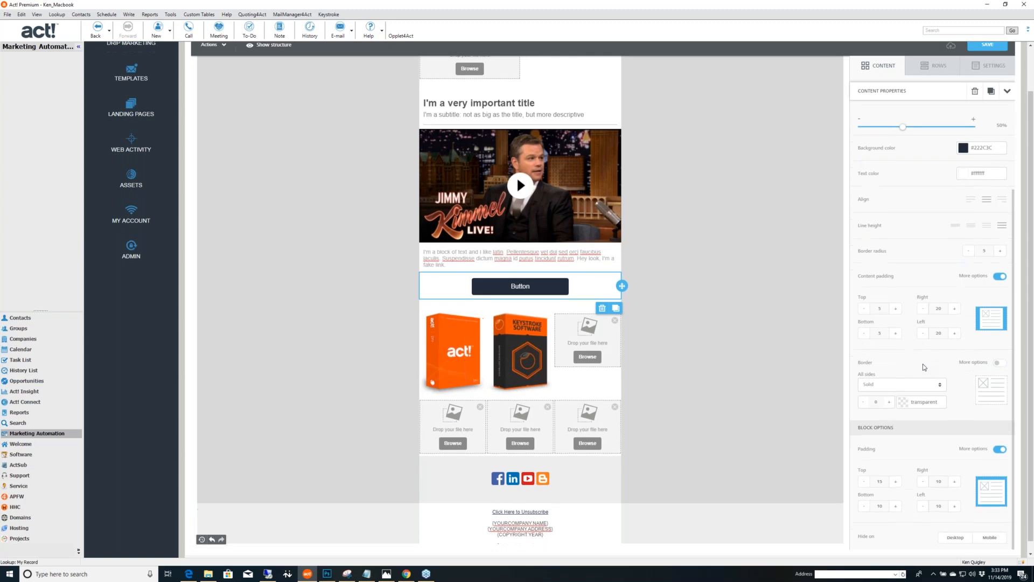
Replace the navy button's label with "Please Click Here".
scroll(940, 327, up, 3)
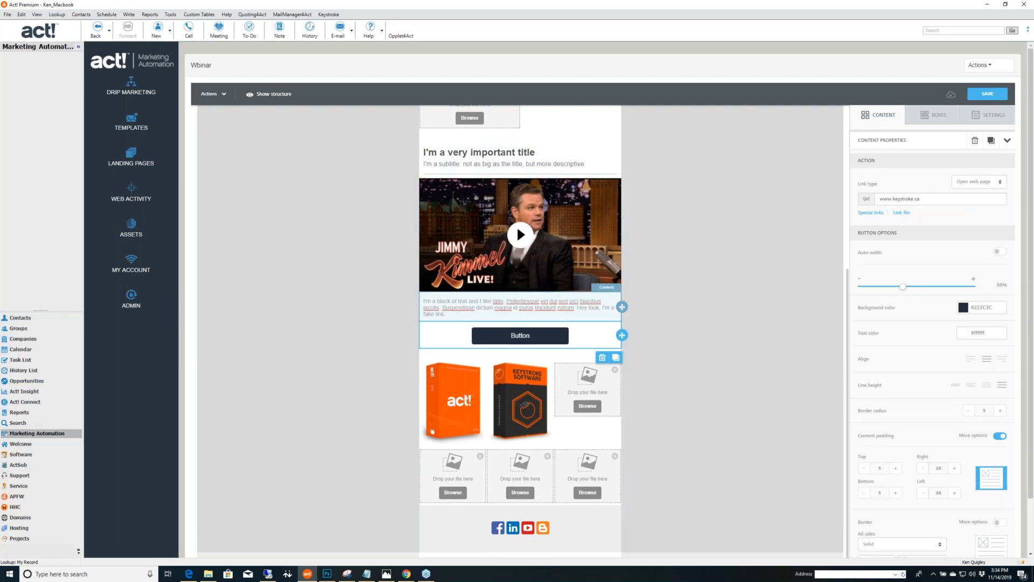
click(517, 335)
drag(531, 335, 511, 337)
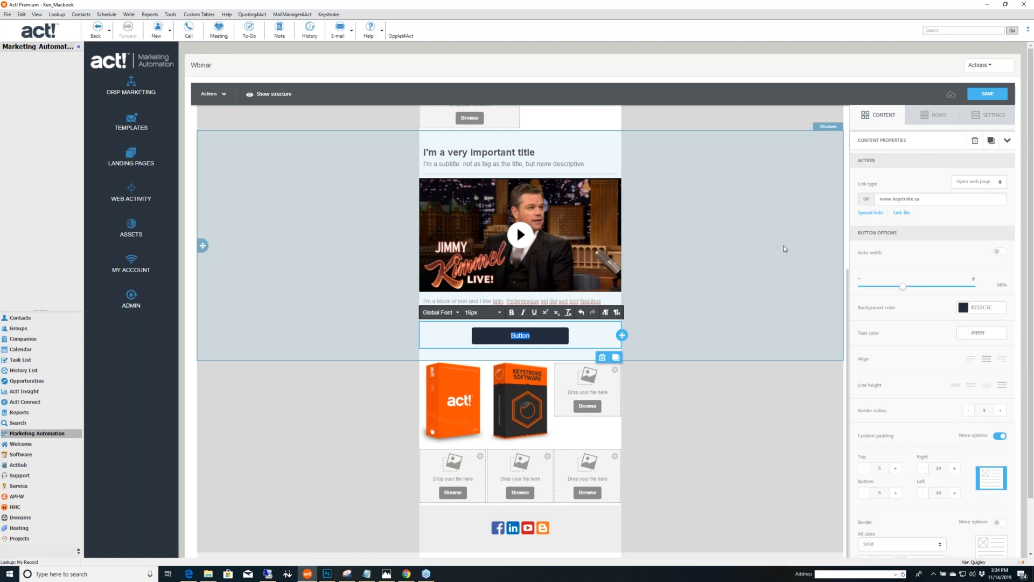
text(Please Click Here)
click(784, 249)
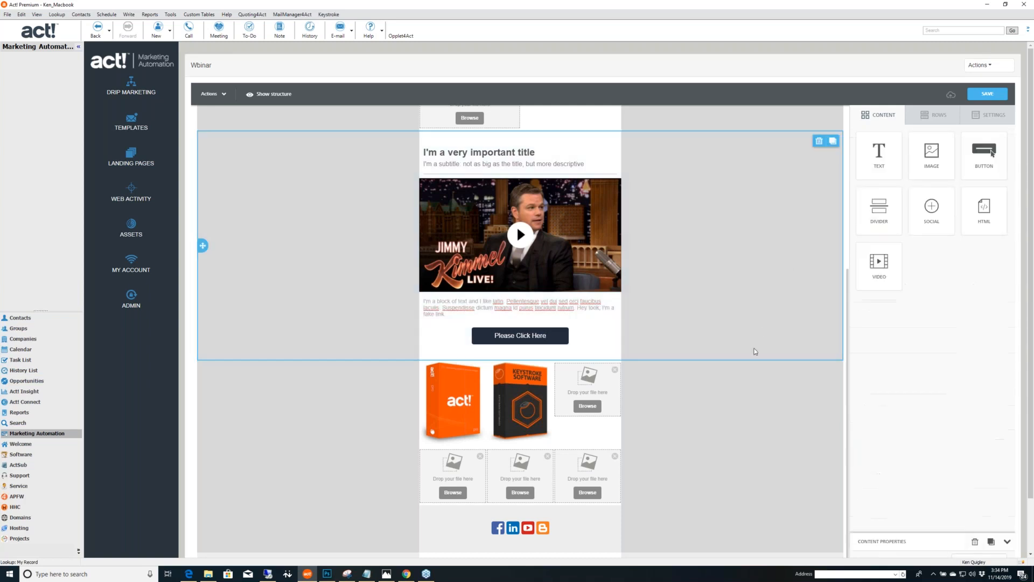
Try the next smaller line height on the "Please Click Here" button and restore the largest one.
click(554, 339)
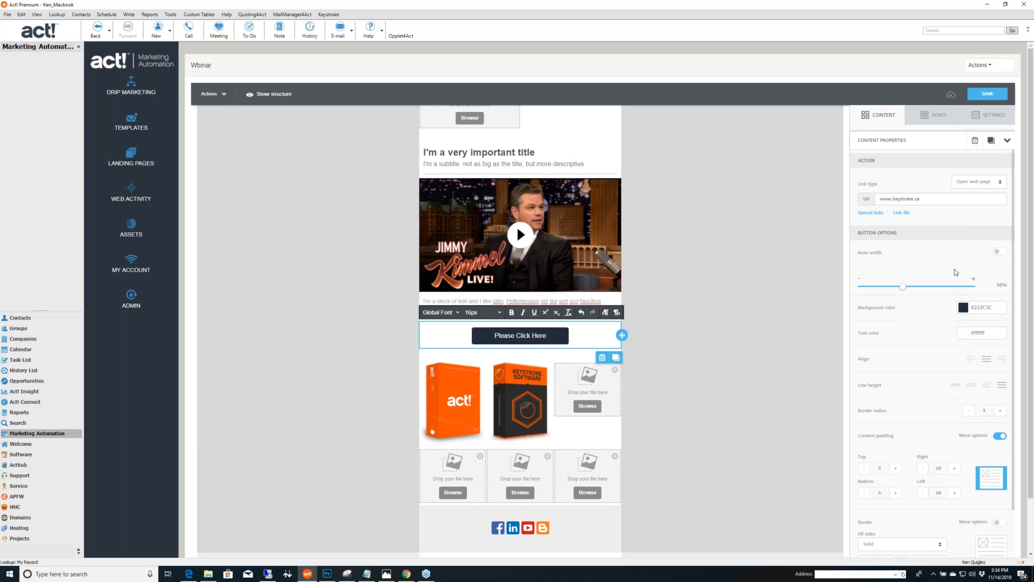
scroll(956, 291, down, 2)
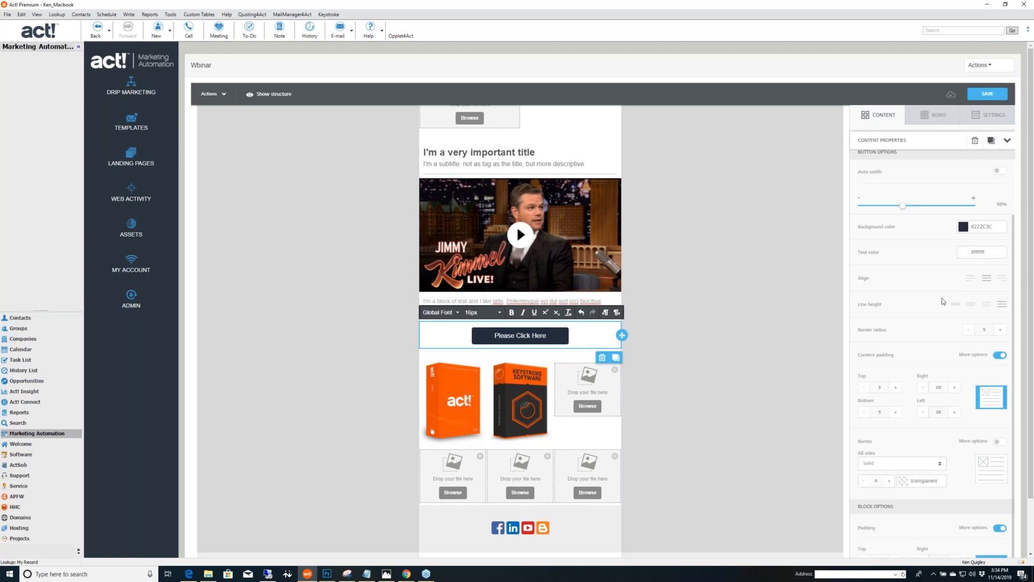
click(990, 308)
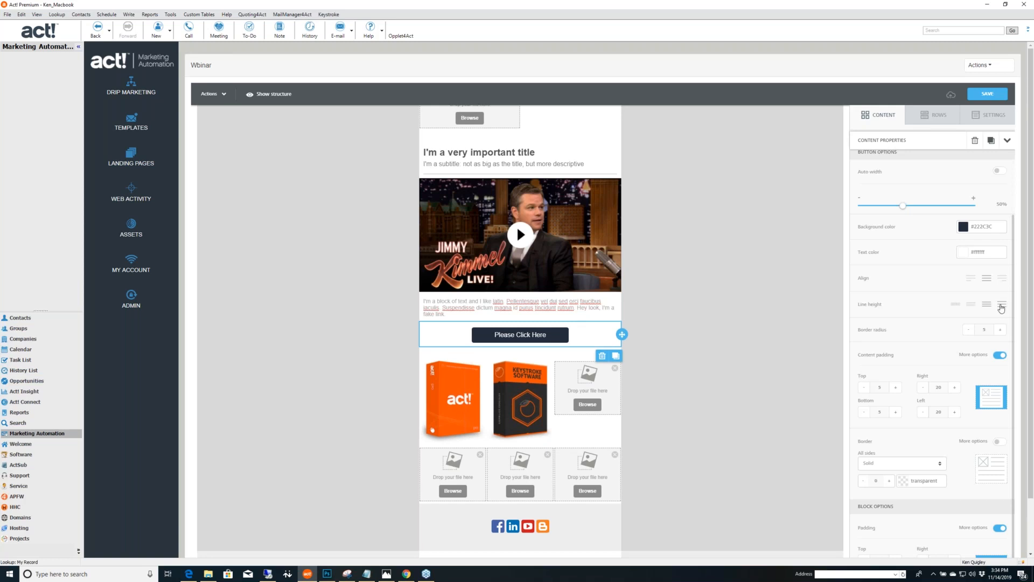
click(1001, 306)
Increase the button's border radius by one increment and set its content padding to 20 on all four sides.
scroll(923, 337, down, 3)
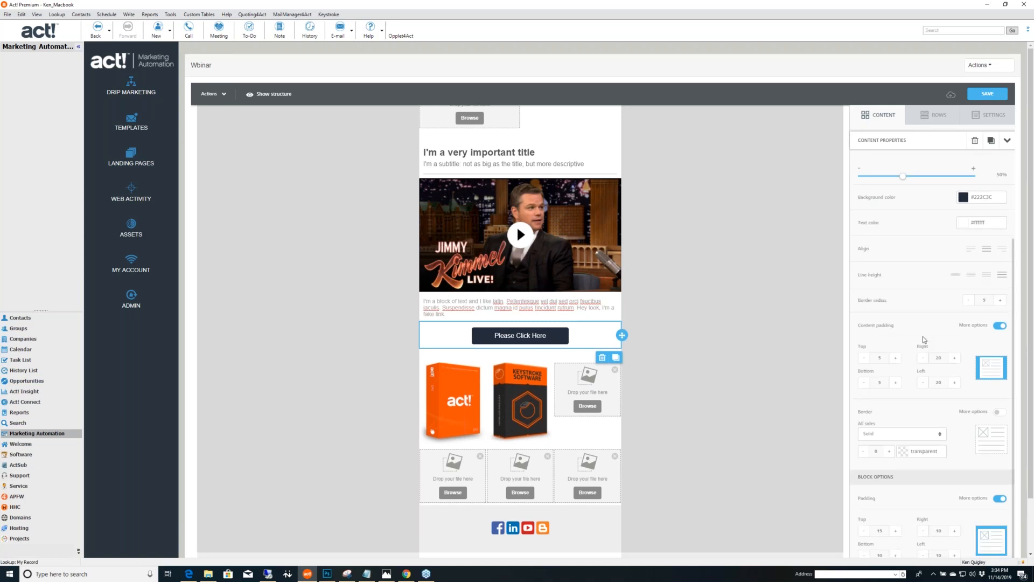
click(1001, 260)
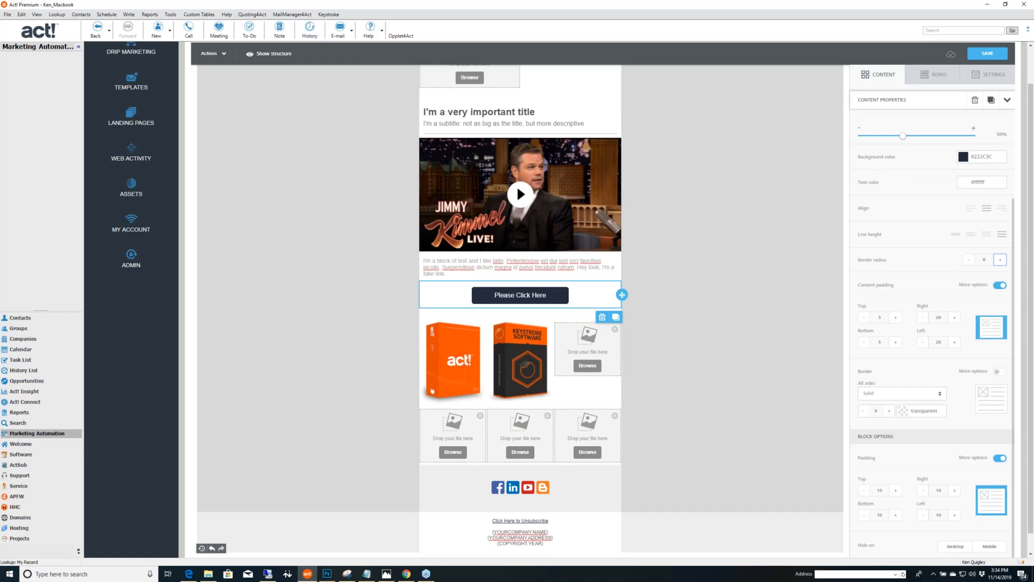
click(999, 286)
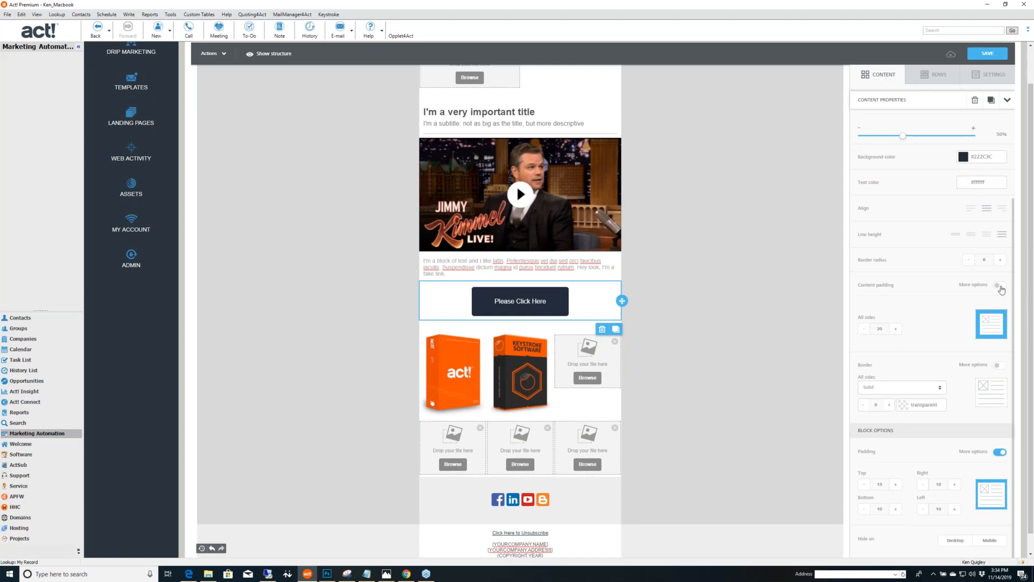
click(1000, 286)
scroll(948, 384, down, 1)
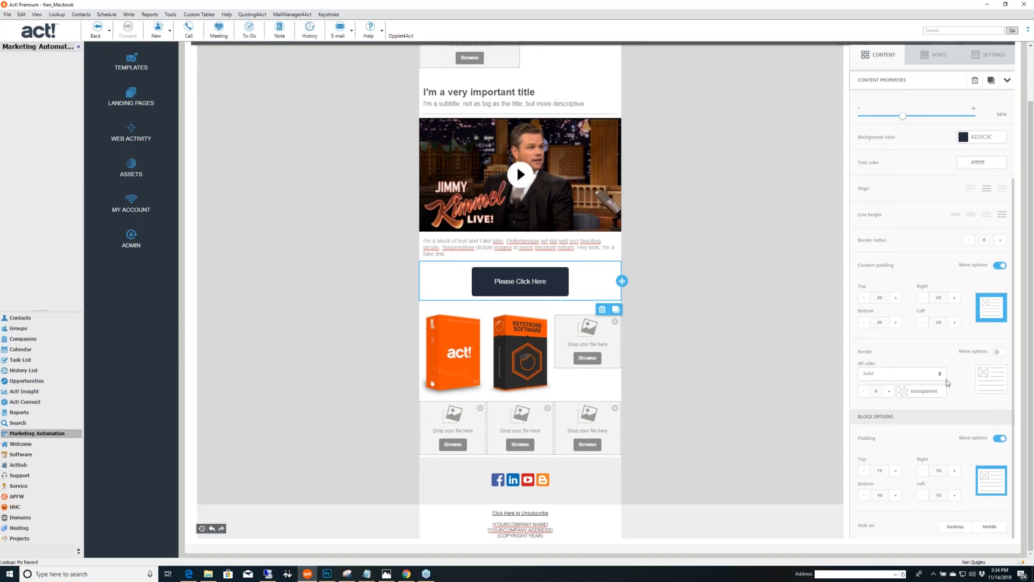
Give the button a solid border of width 1 in light gray #D9D9D9.
click(889, 392)
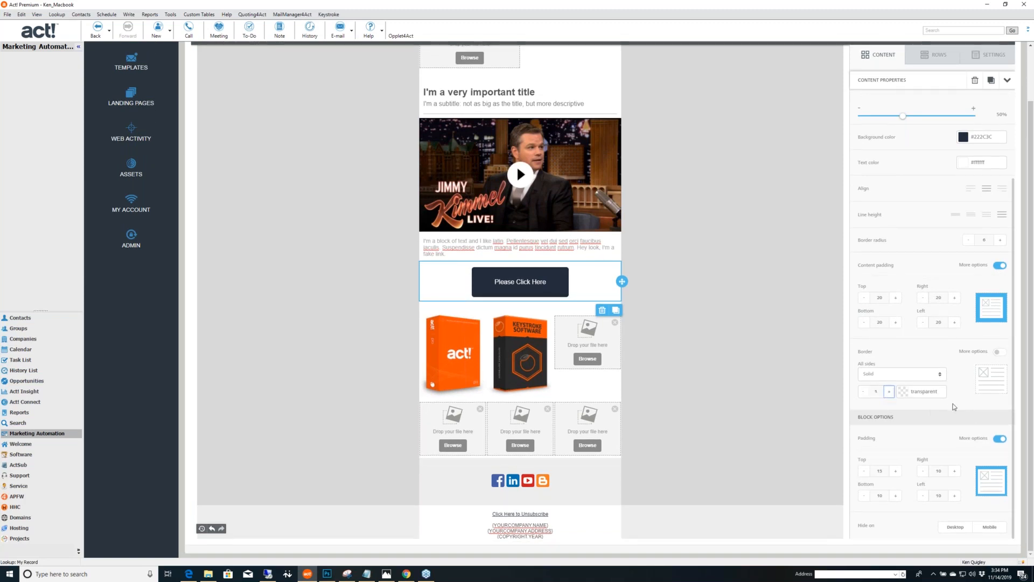
click(903, 394)
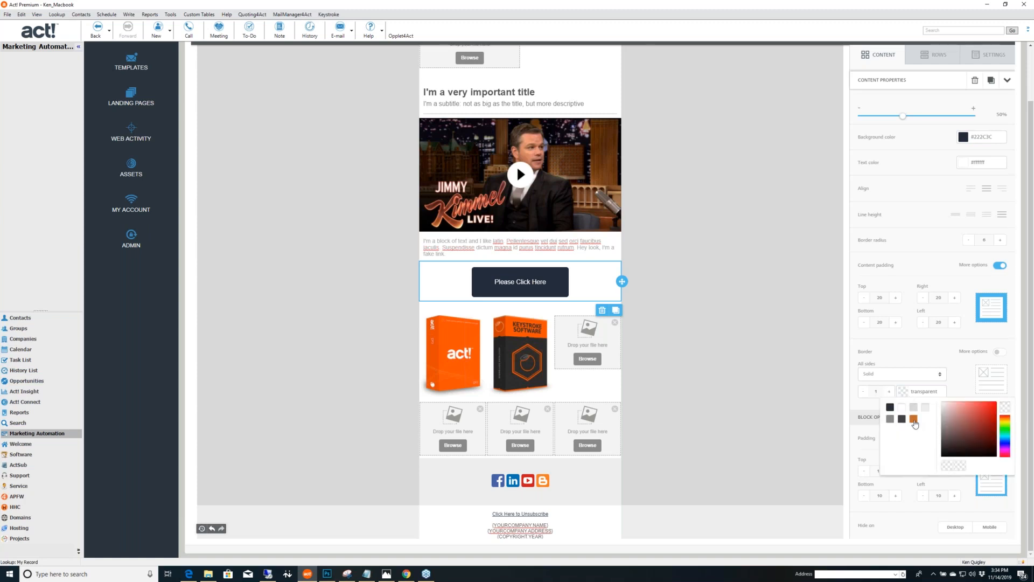
click(914, 420)
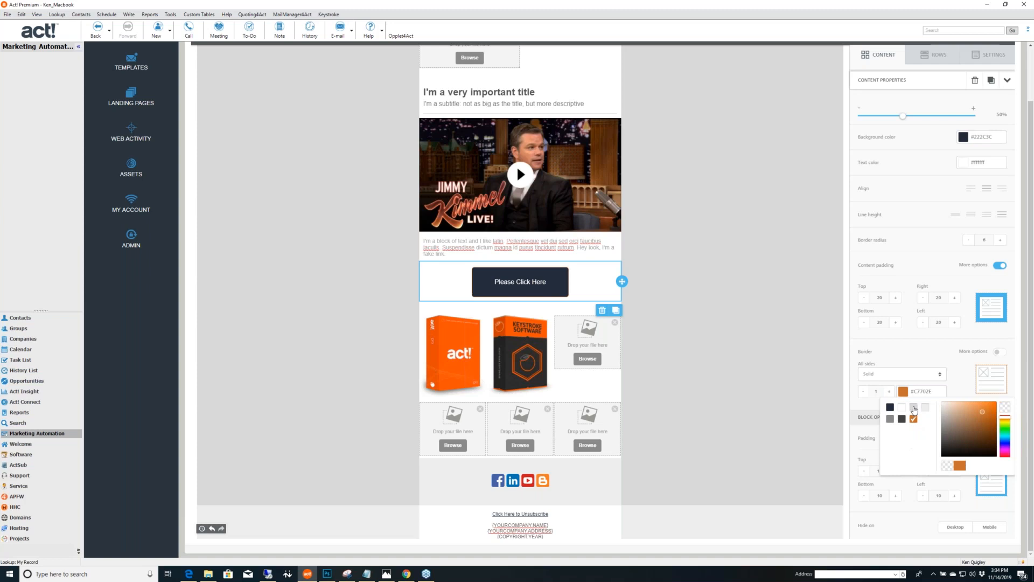
click(914, 408)
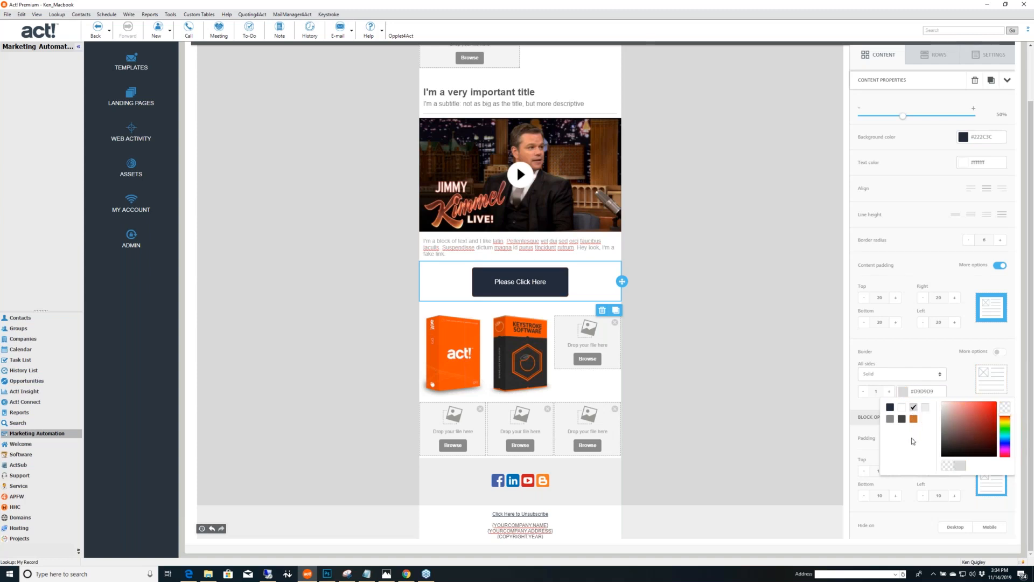
click(903, 347)
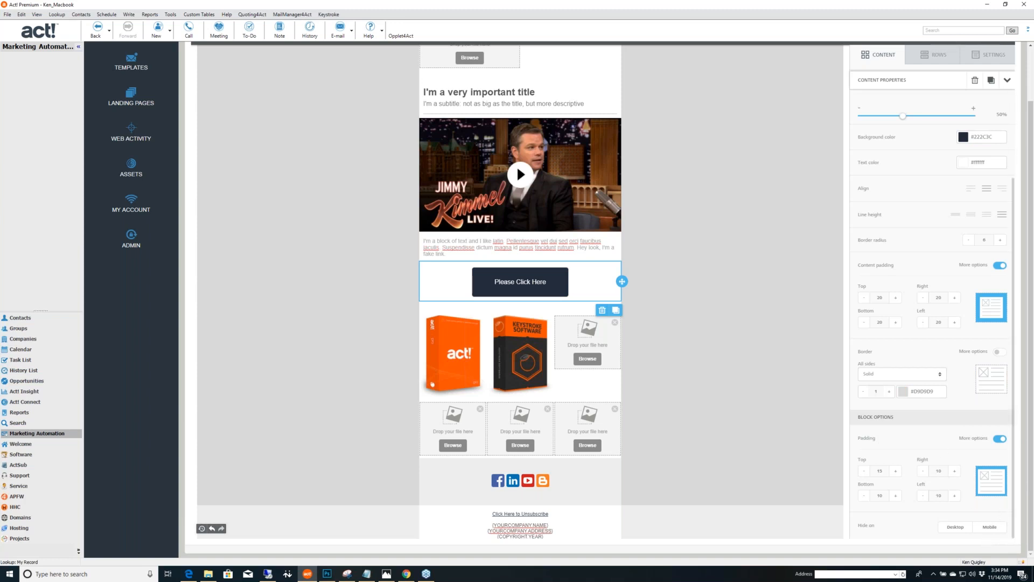
Save the email template and open its preview.
scroll(748, 222, up, 6)
click(985, 95)
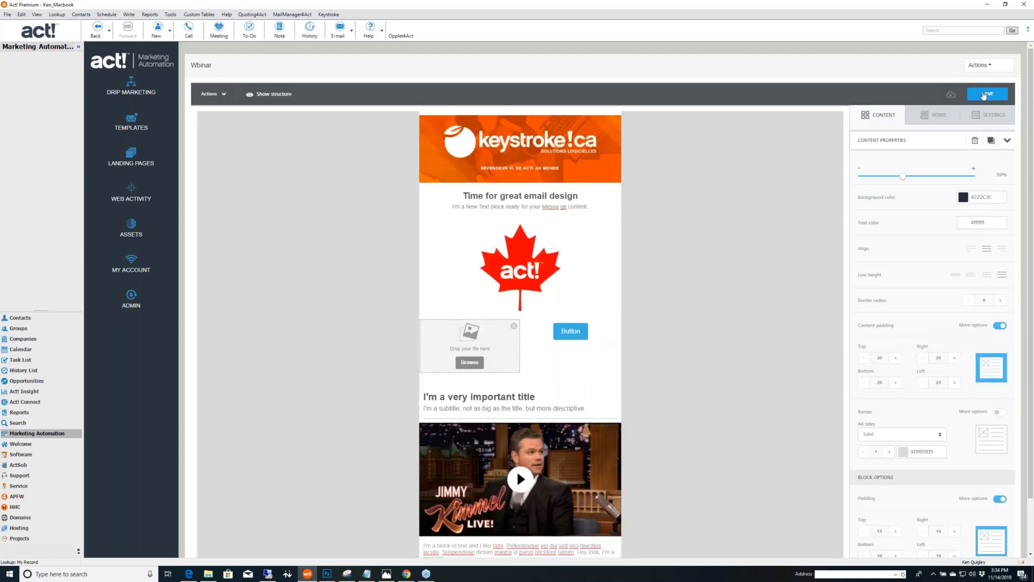
click(211, 95)
click(211, 119)
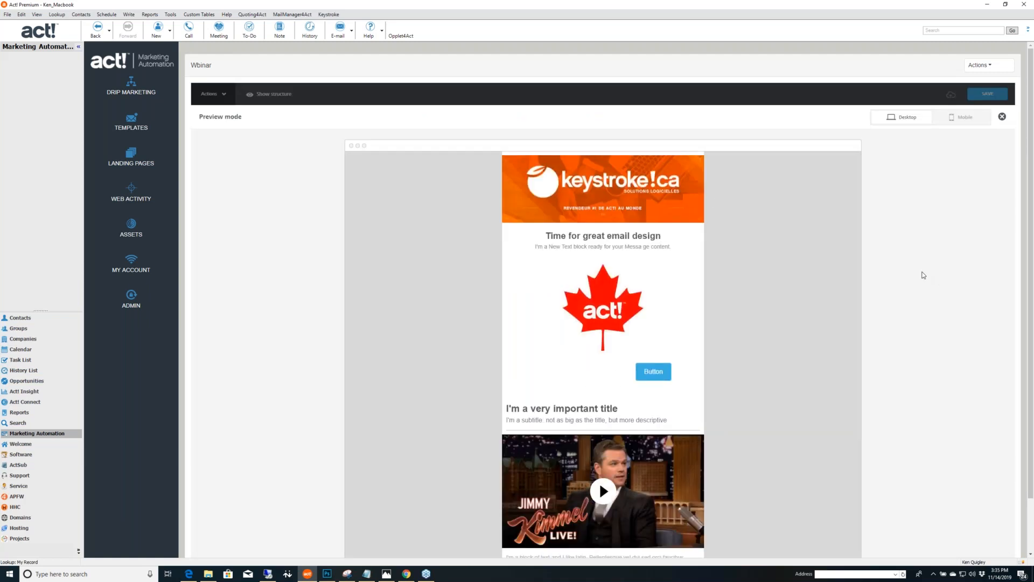
Switch the preview to the mobile layout and examine how the header, video, button and product images stack.
click(962, 117)
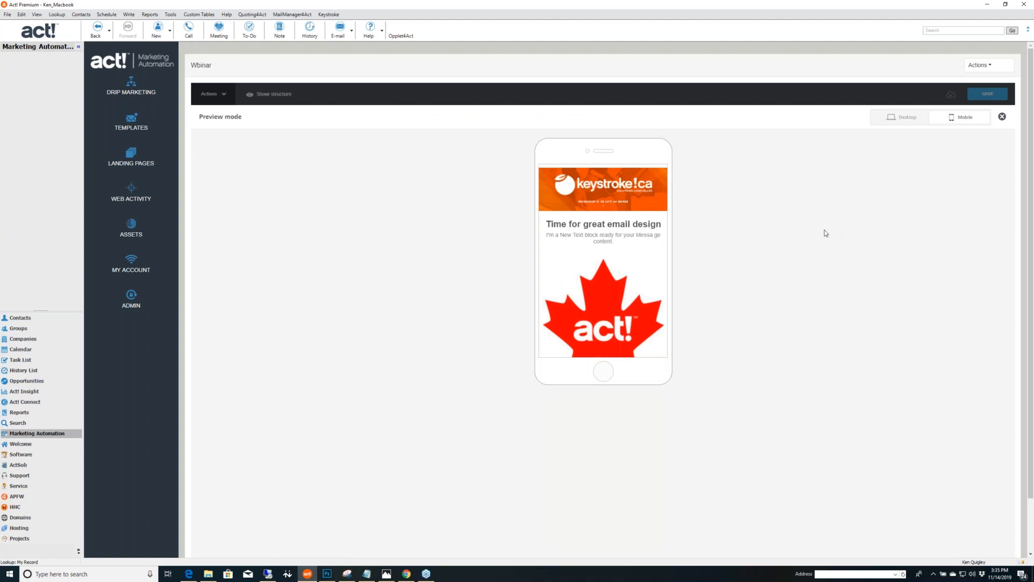
scroll(618, 268, down, 3)
scroll(617, 268, down, 3)
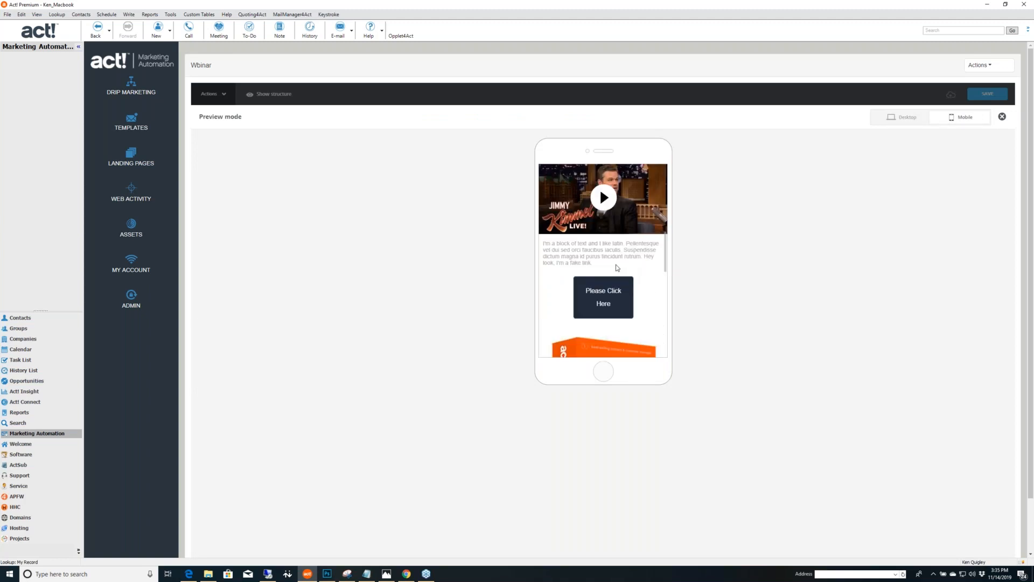
scroll(618, 267, down, 3)
scroll(617, 267, down, 3)
scroll(617, 268, up, 6)
scroll(631, 312, down, 5)
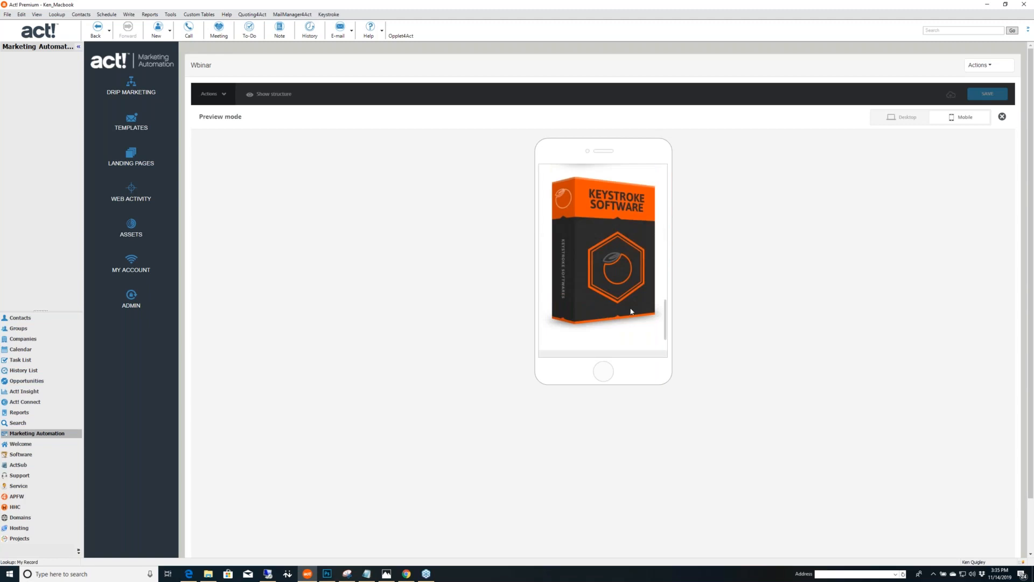
scroll(631, 306, up, 3)
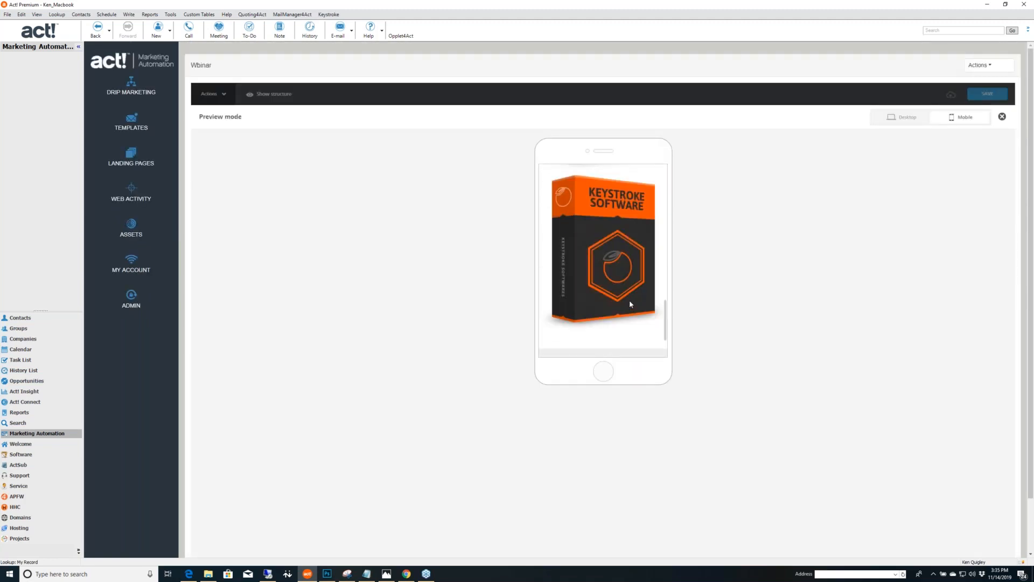
scroll(631, 302, up, 3)
scroll(631, 301, down, 3)
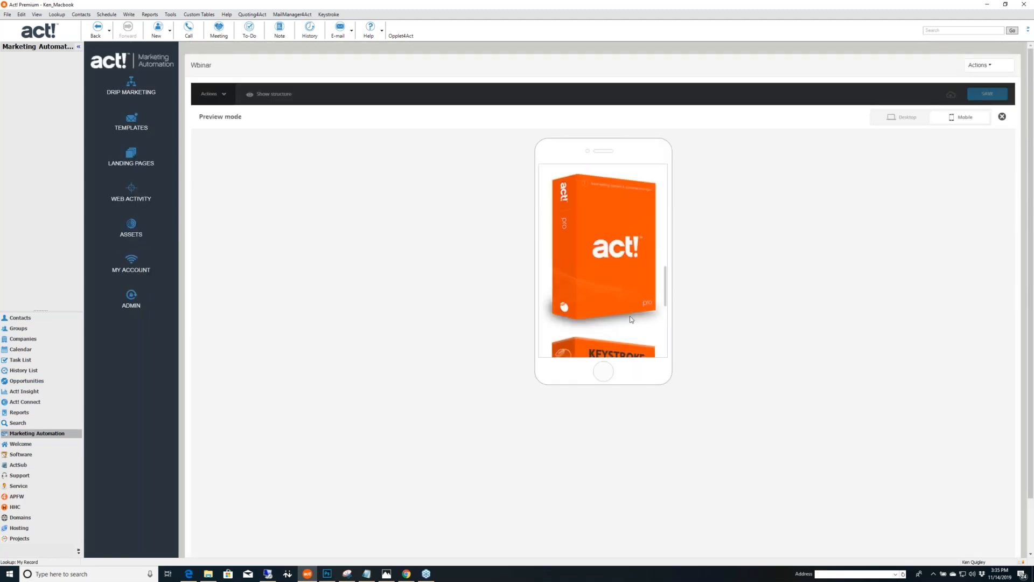
scroll(631, 316, down, 5)
scroll(636, 288, up, 4)
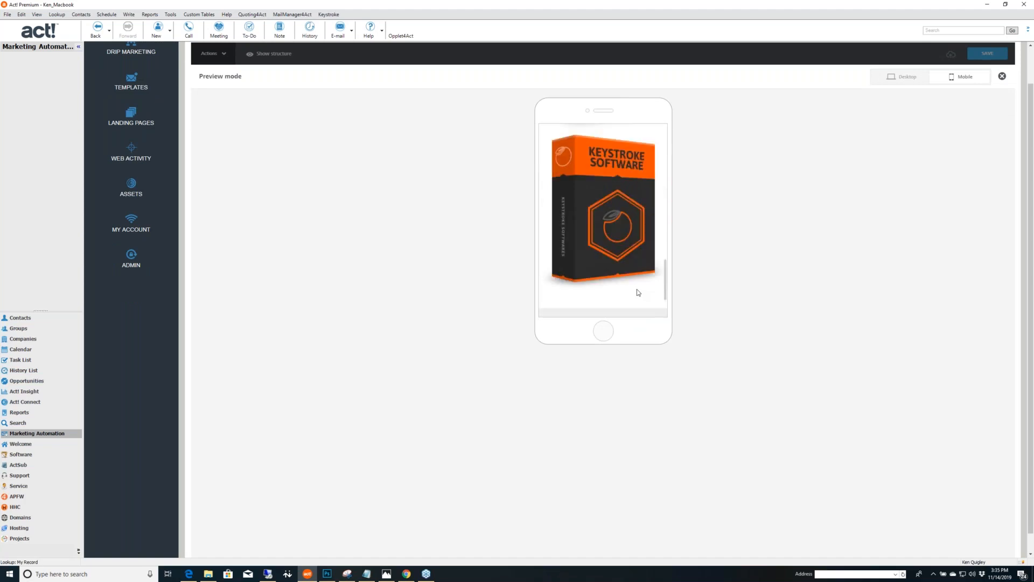
scroll(628, 281, down, 3)
scroll(629, 281, up, 3)
scroll(629, 285, up, 6)
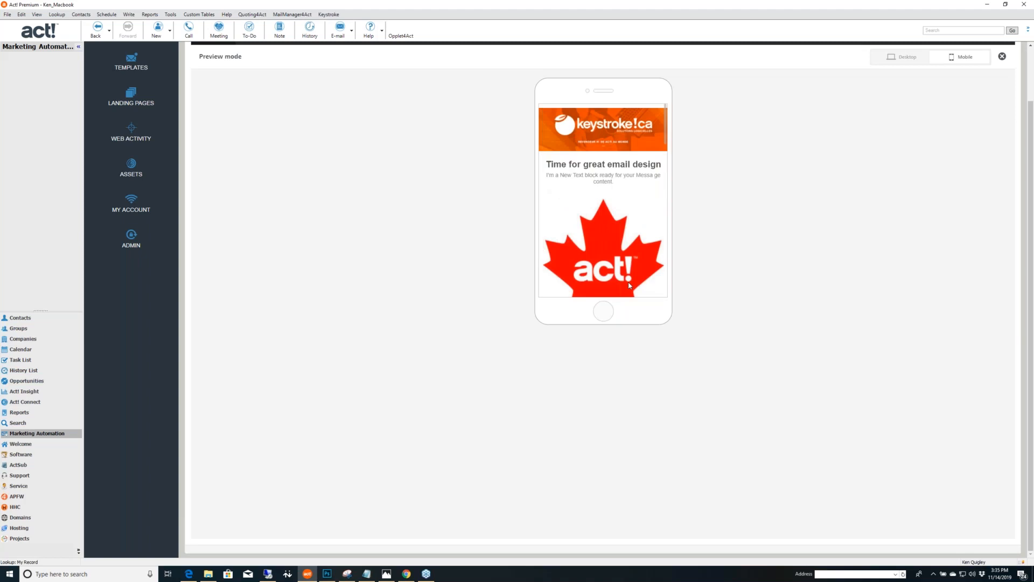
Review the whole email in the desktop preview and close the preview.
click(906, 119)
scroll(745, 302, down, 6)
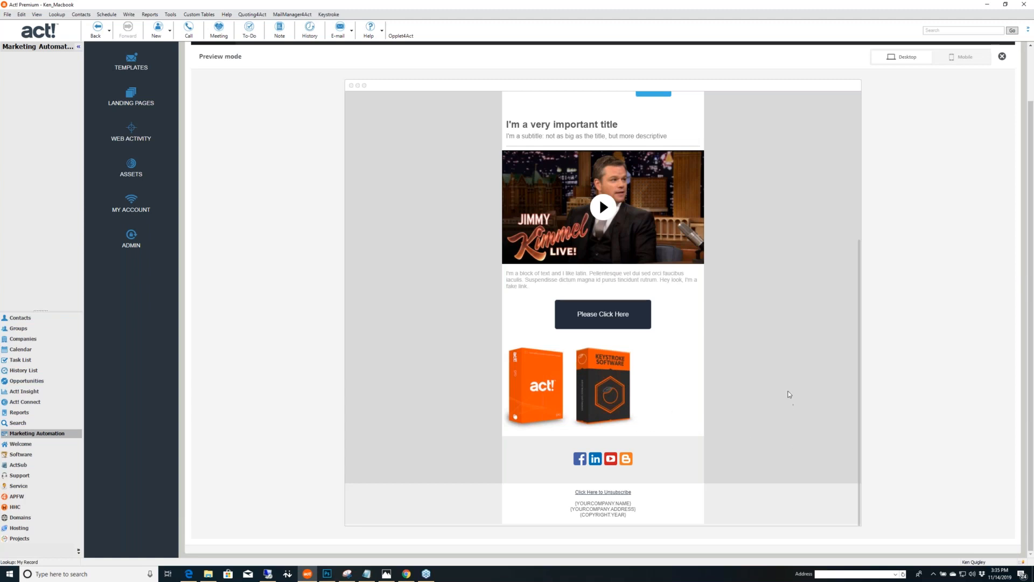
scroll(782, 391, up, 5)
scroll(781, 391, up, 2)
scroll(782, 391, down, 5)
scroll(860, 283, up, 5)
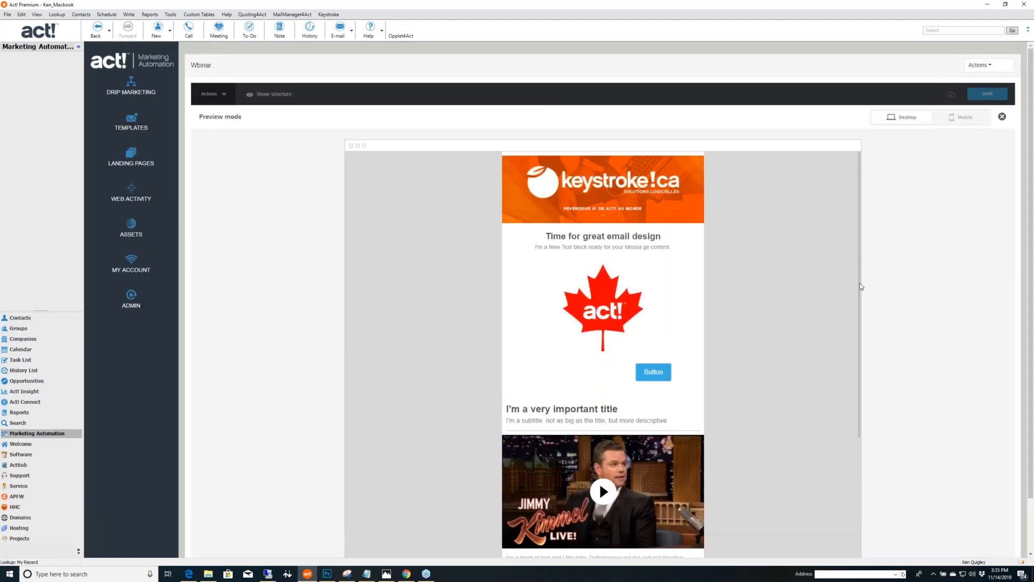
click(1003, 116)
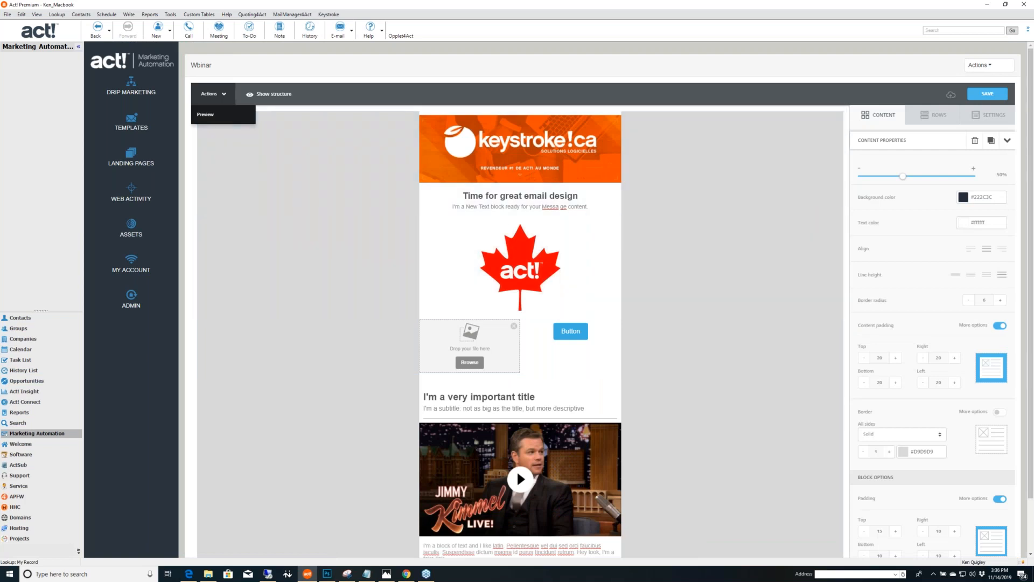
key(alt+Tab)
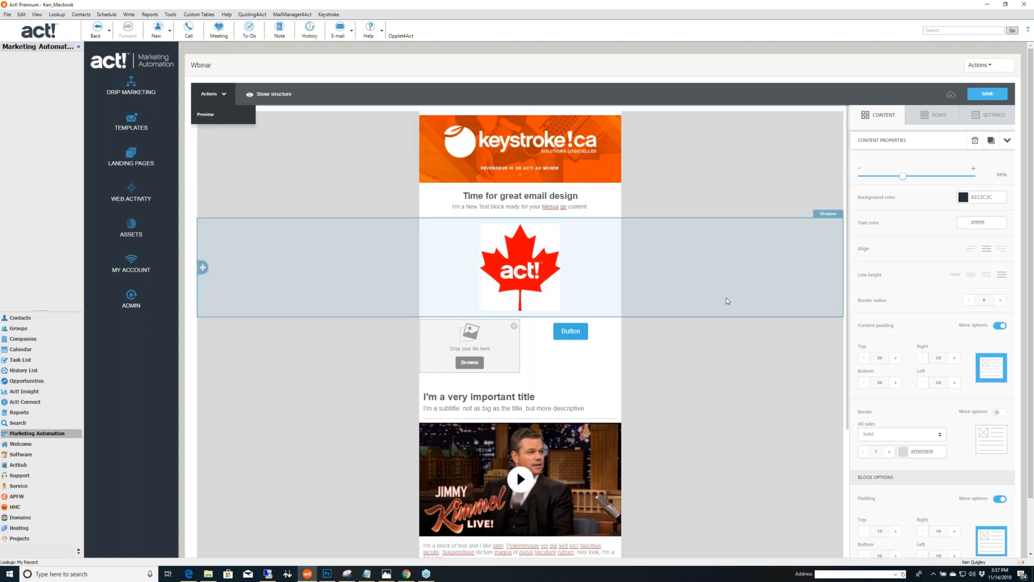
click(718, 349)
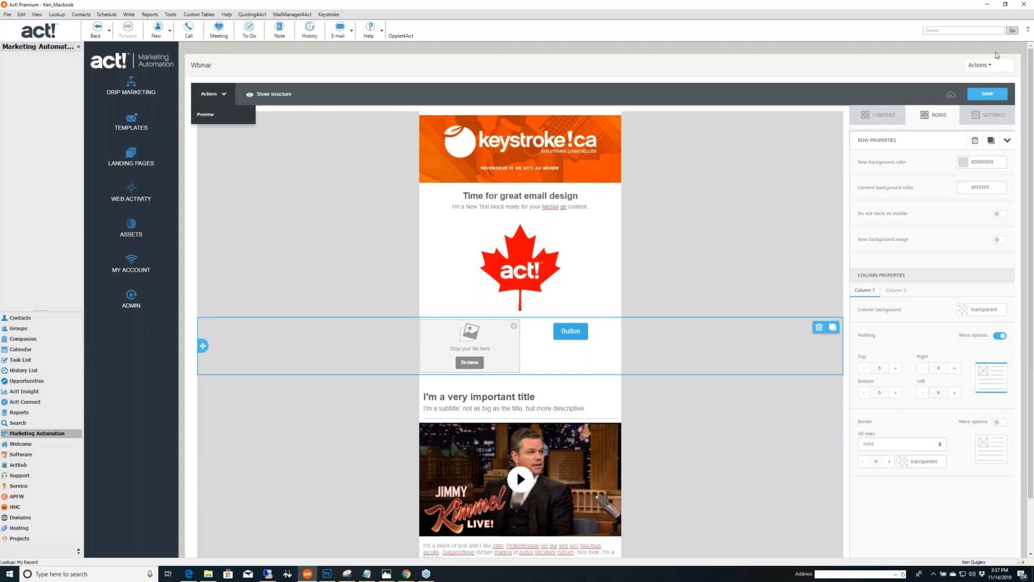
click(980, 65)
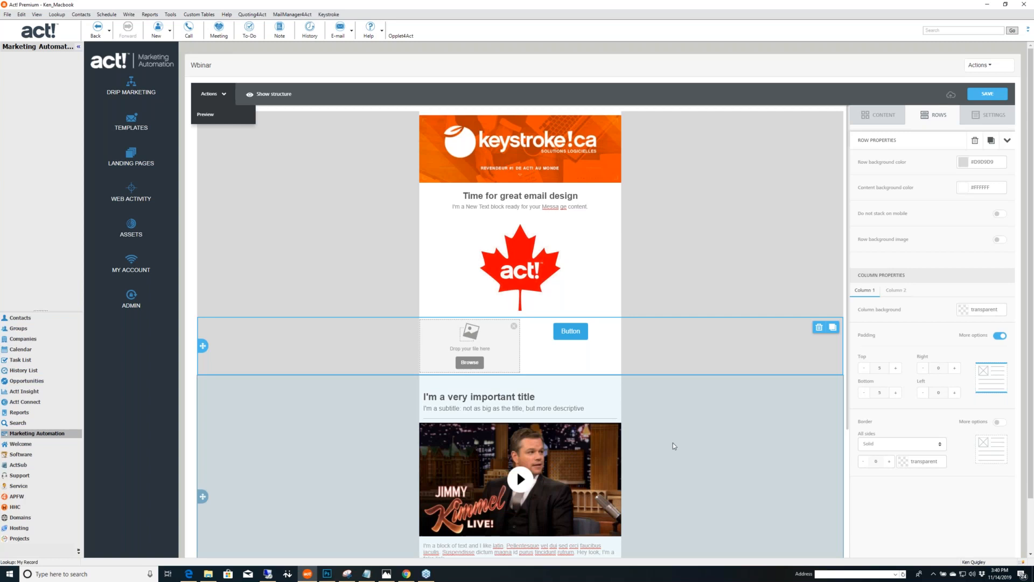
Delete the row of three empty image placeholders above the social icons.
scroll(674, 442, down, 3)
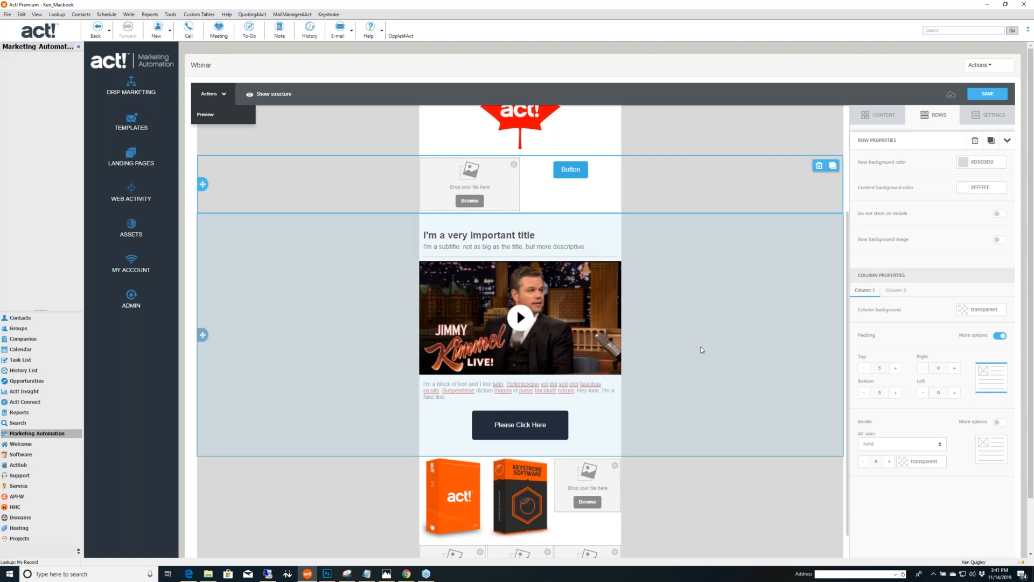
scroll(700, 347, down, 2)
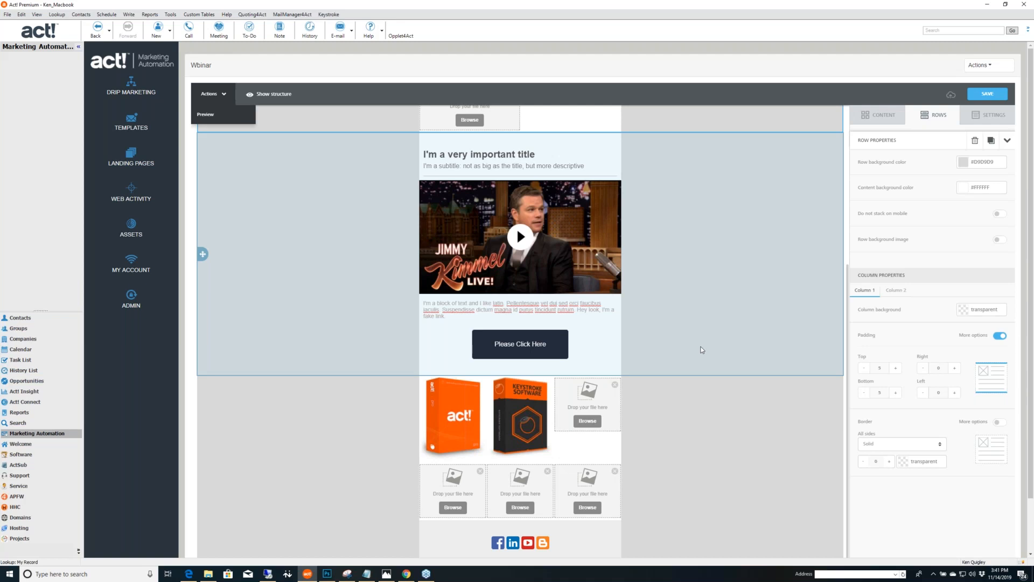
scroll(721, 382, down, 3)
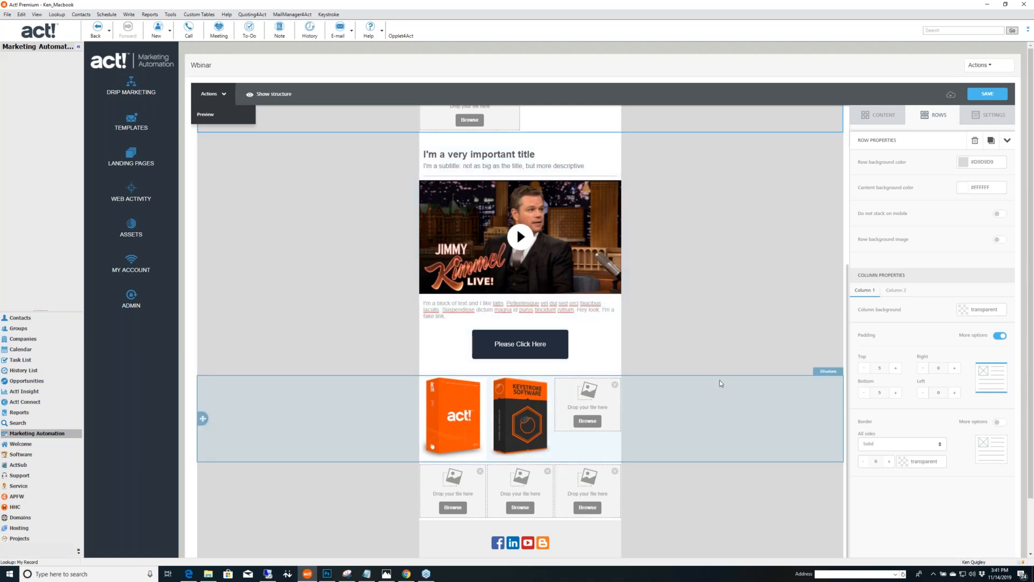
scroll(715, 417, up, 5)
click(693, 488)
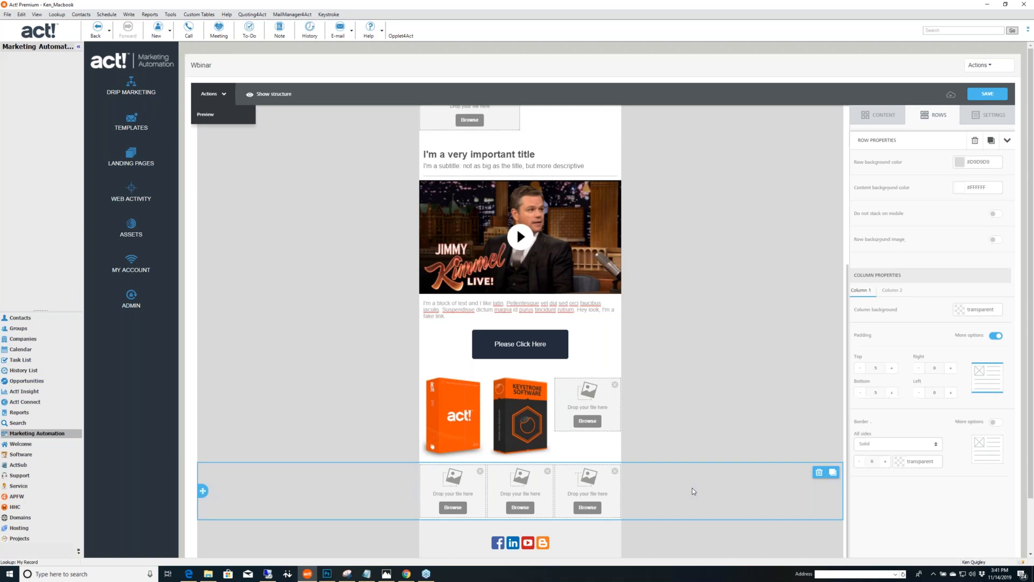
click(818, 473)
Insert box-act-pro.jpg into the empty third image column beside the Keystroke Software box and save the template.
click(588, 421)
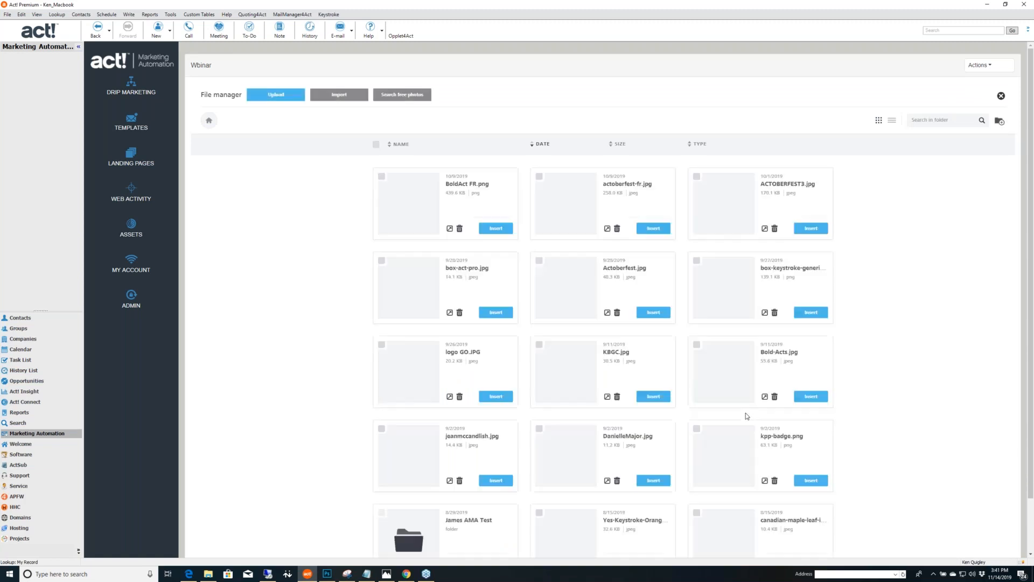
scroll(938, 422, down, 7)
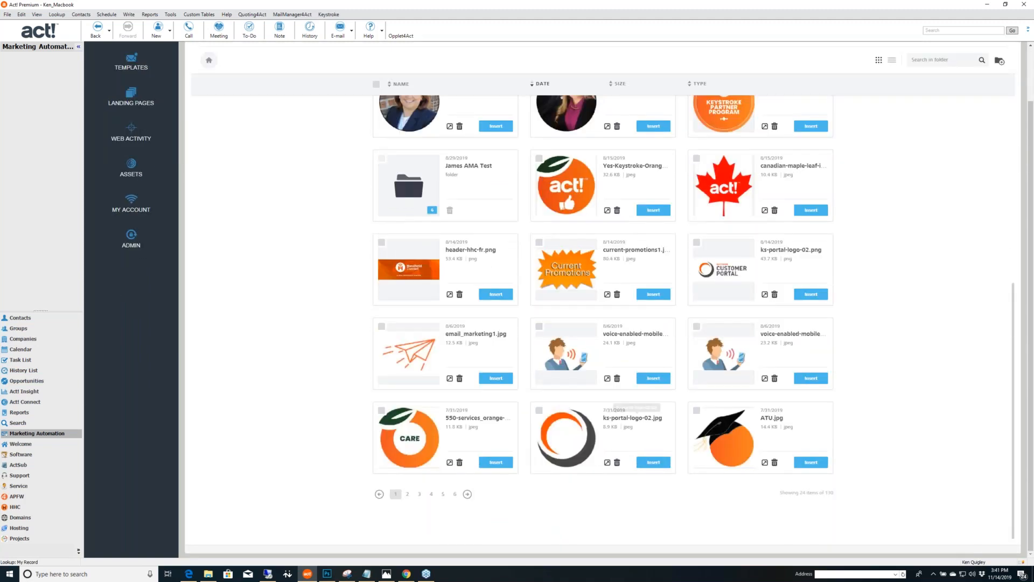
scroll(501, 313, up, 8)
click(497, 317)
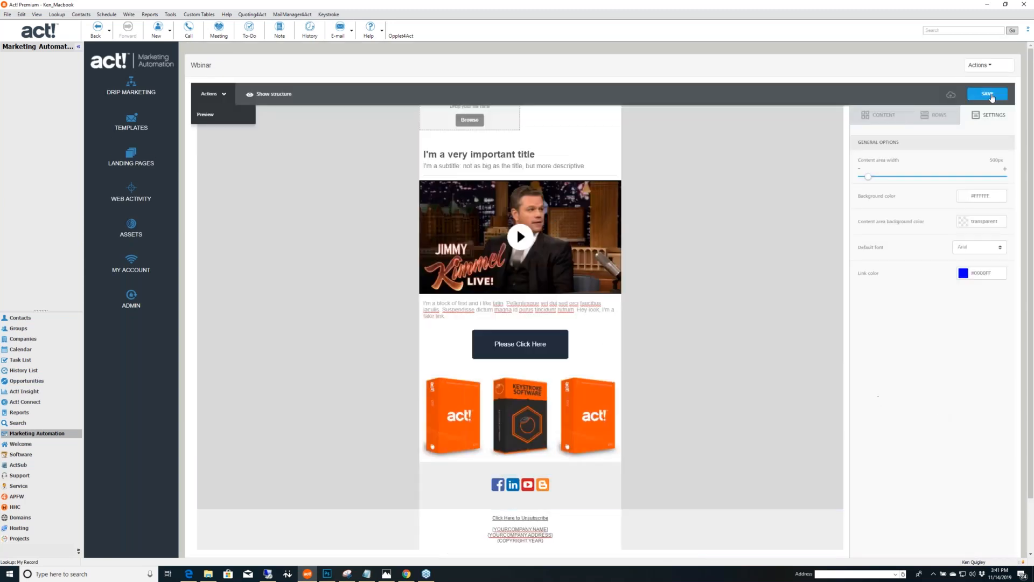
click(989, 95)
scroll(600, 274, up, 2)
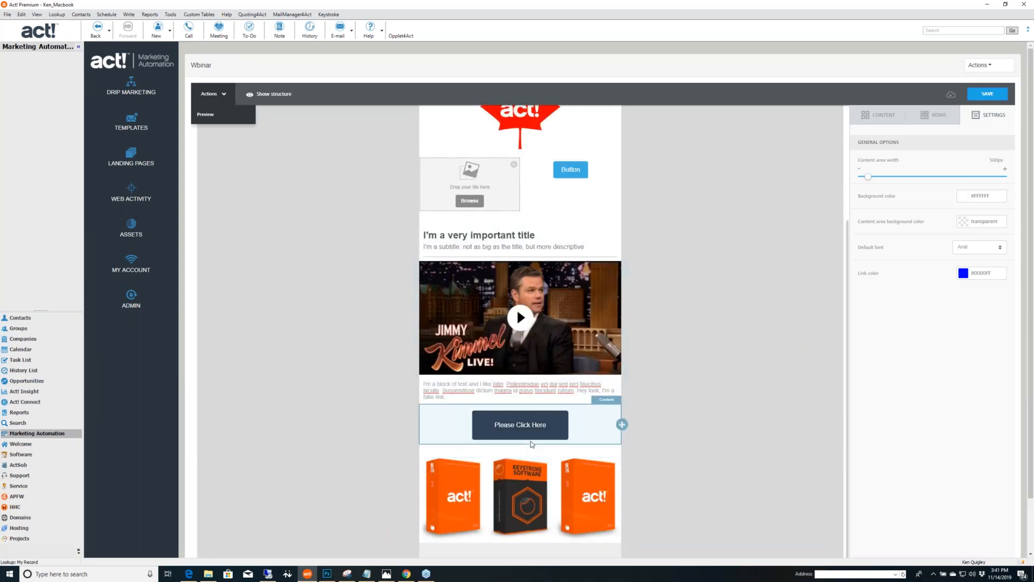
Reduce the content padding on all sides of the "Please Click Here" button below the video to make it slimmer.
click(585, 424)
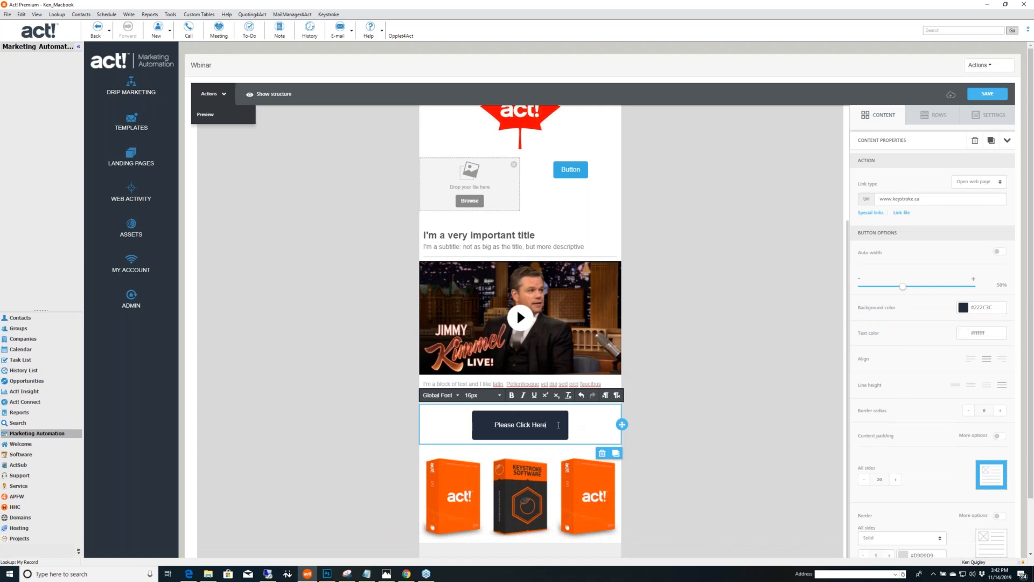
scroll(862, 447, down, 2)
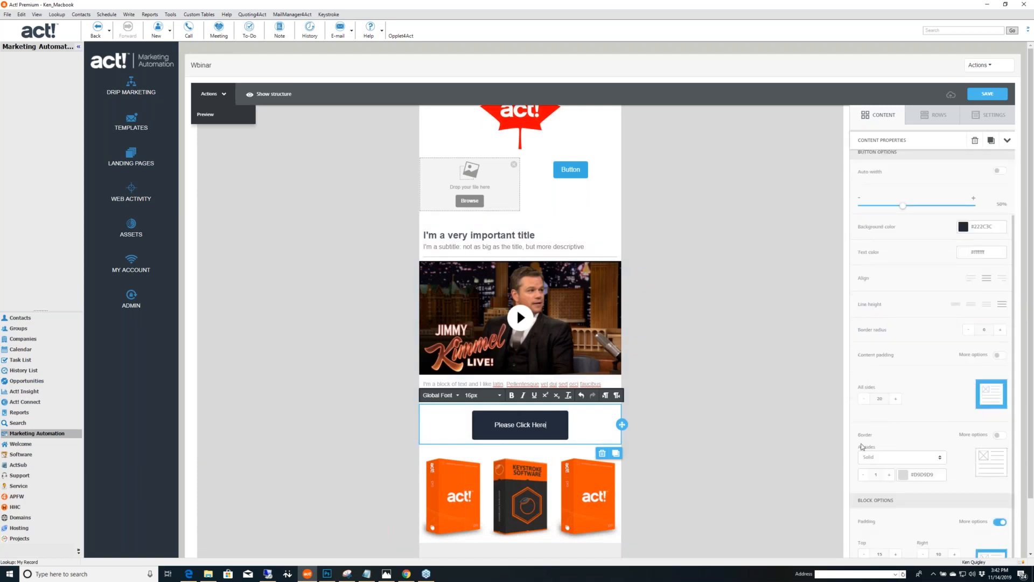
click(865, 400)
click(864, 400)
click(864, 400)
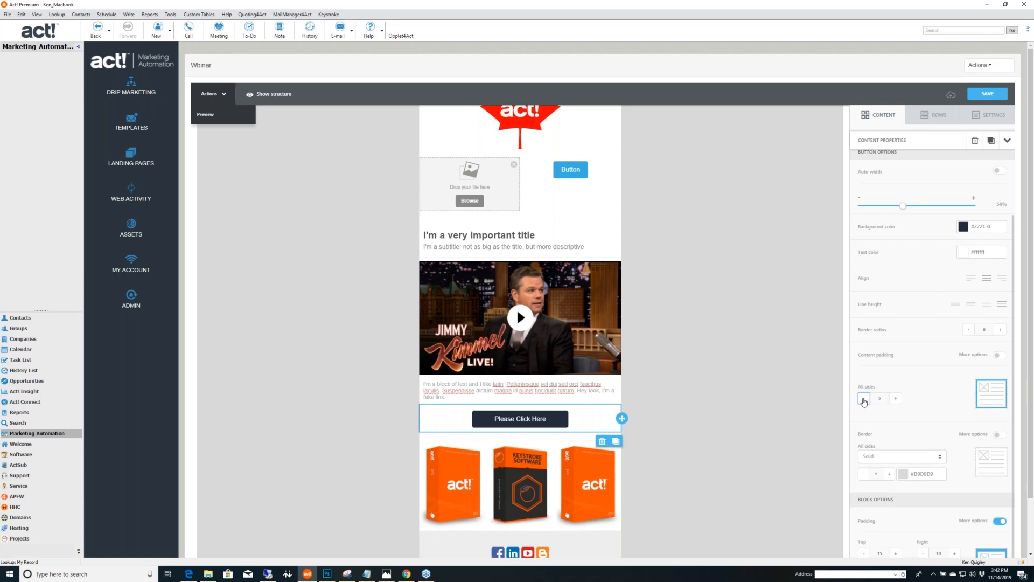
Shorten the label of the dark button below the video to "Click Here".
click(523, 420)
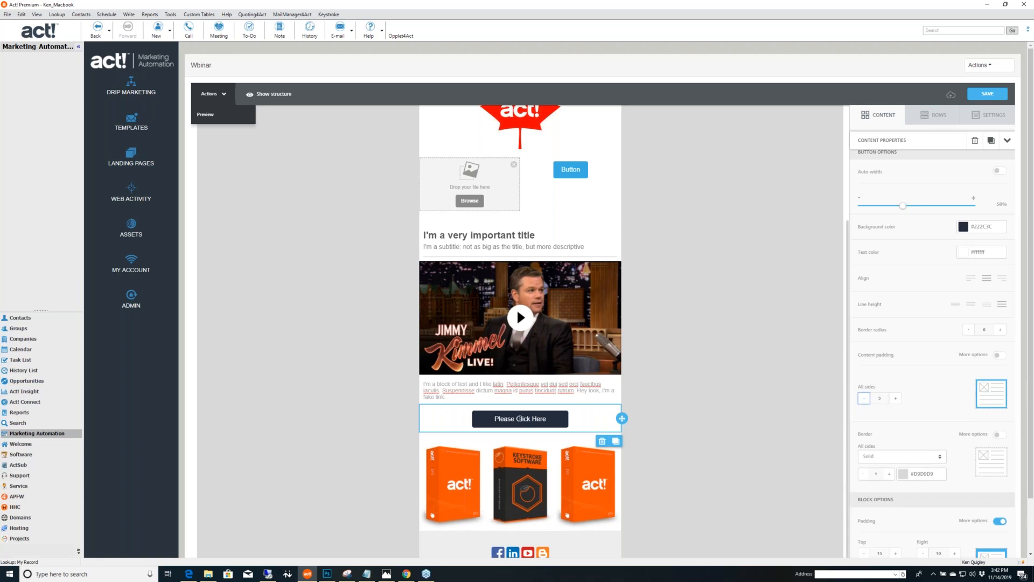
key(BackSpace)
key(BackSpace)
key(BackSpace)
key(BackSpace)
key(BackSpace)
key(BackSpace)
key(BackSpace)
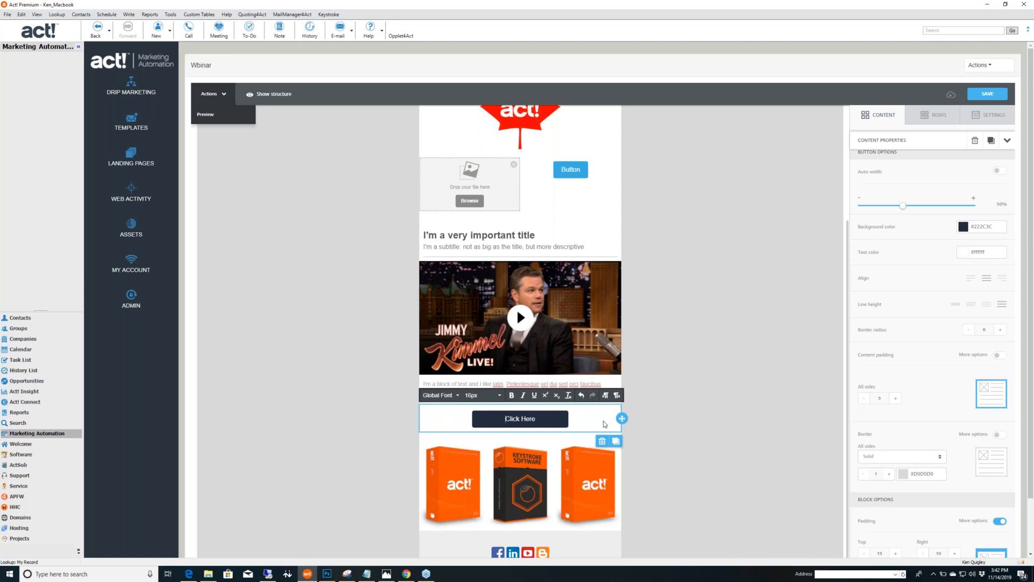
click(580, 420)
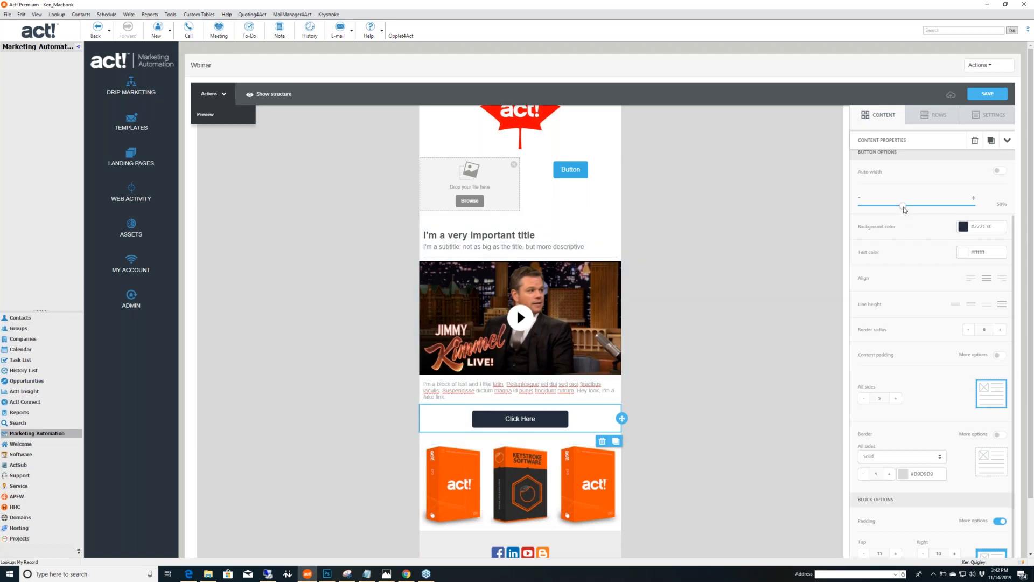
Try automatic width on the "Click Here" button, turn it off again, and narrow the button to slightly below 40% width.
click(1000, 172)
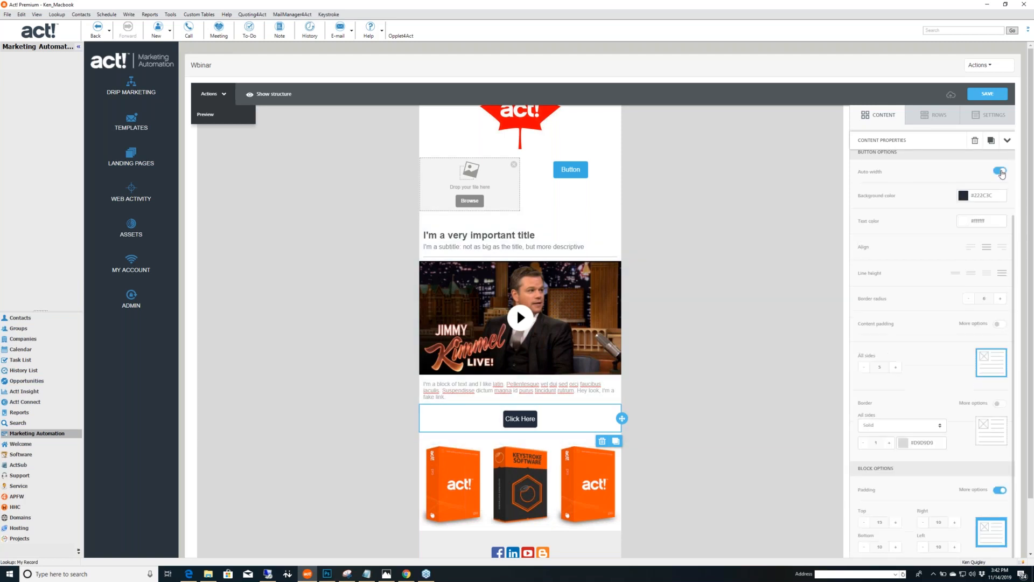
click(1000, 171)
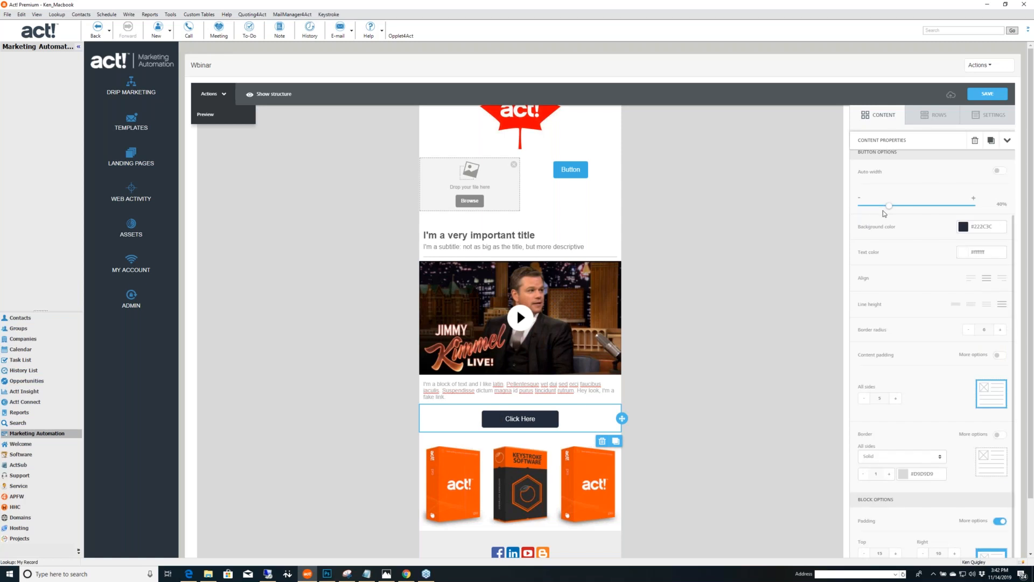
drag(889, 209, 884, 209)
click(744, 377)
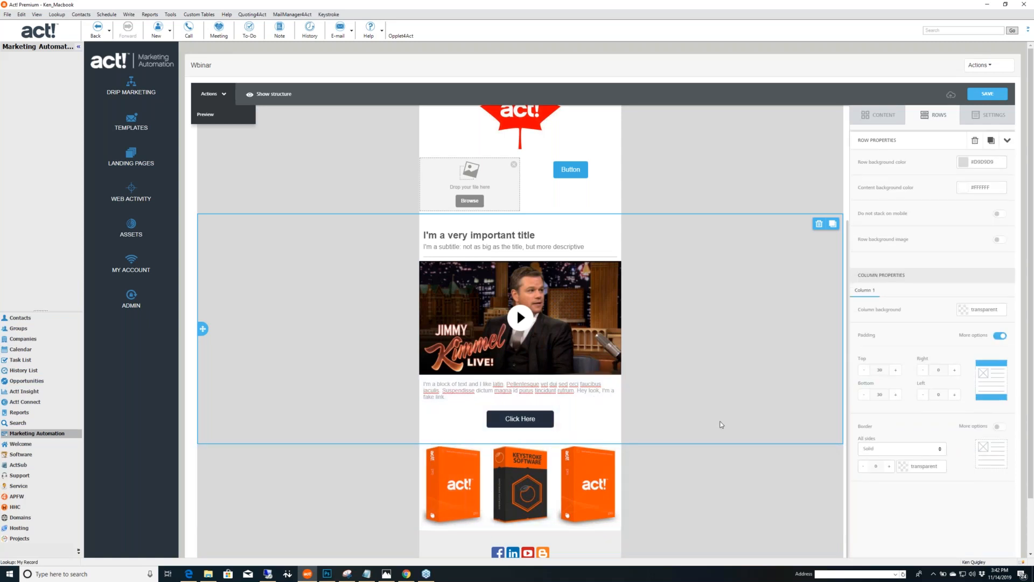
Delete the two-column row with the empty image placeholder and blue button below the maple leaf image.
scroll(720, 426, up, 3)
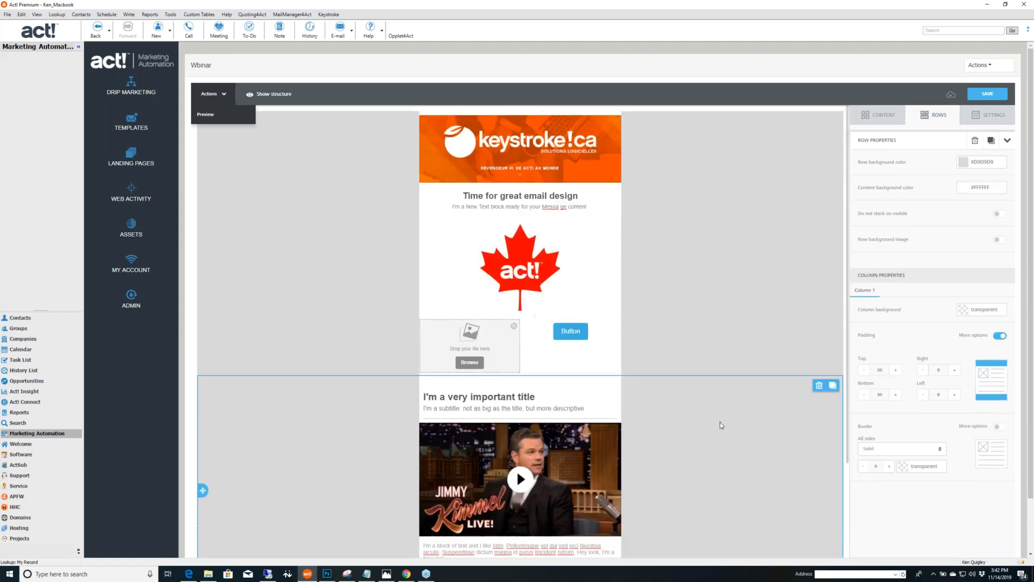
click(708, 349)
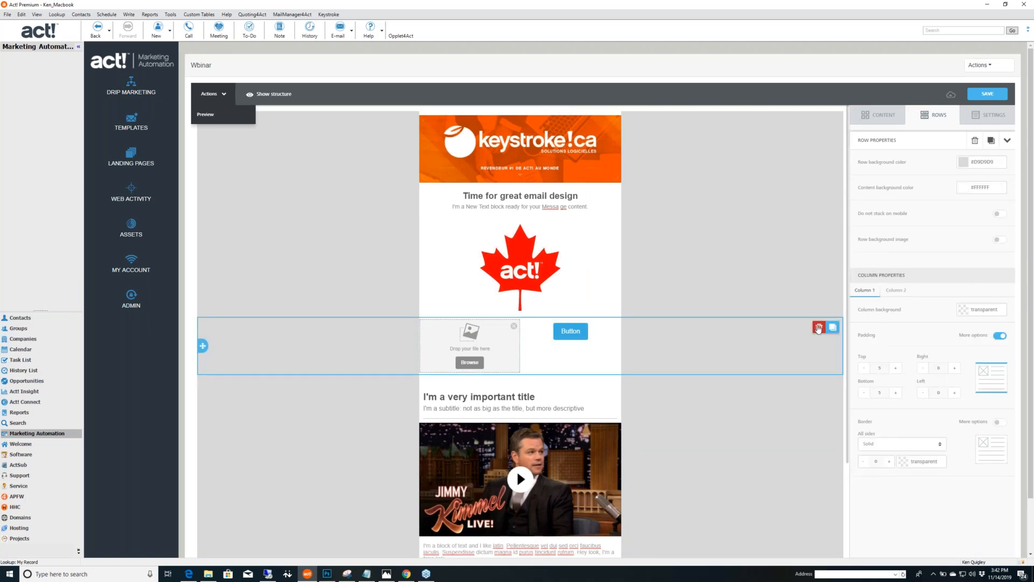
click(819, 327)
Center the "I'm a very important title" heading and the subtitle beneath it.
click(554, 339)
click(589, 306)
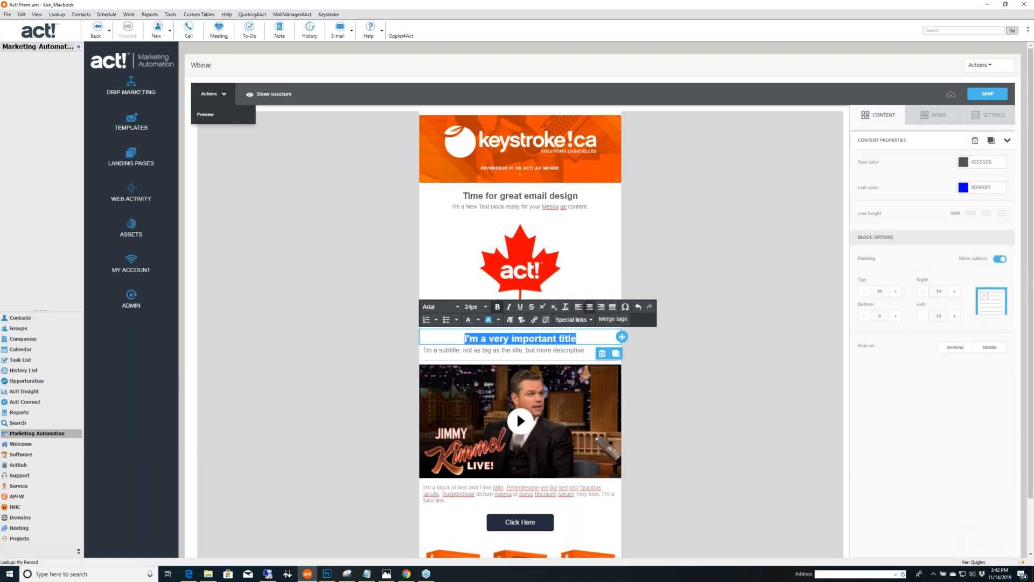
click(501, 350)
click(605, 322)
click(743, 469)
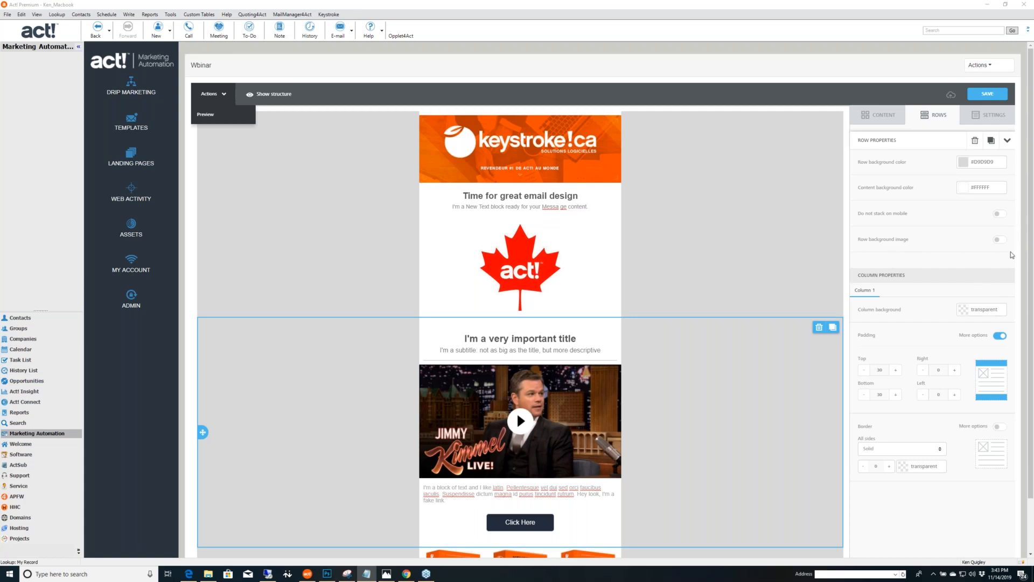
Send a test of the email to the prefilled recipient address through the keystroke.ca email server and dismiss the notice.
click(978, 65)
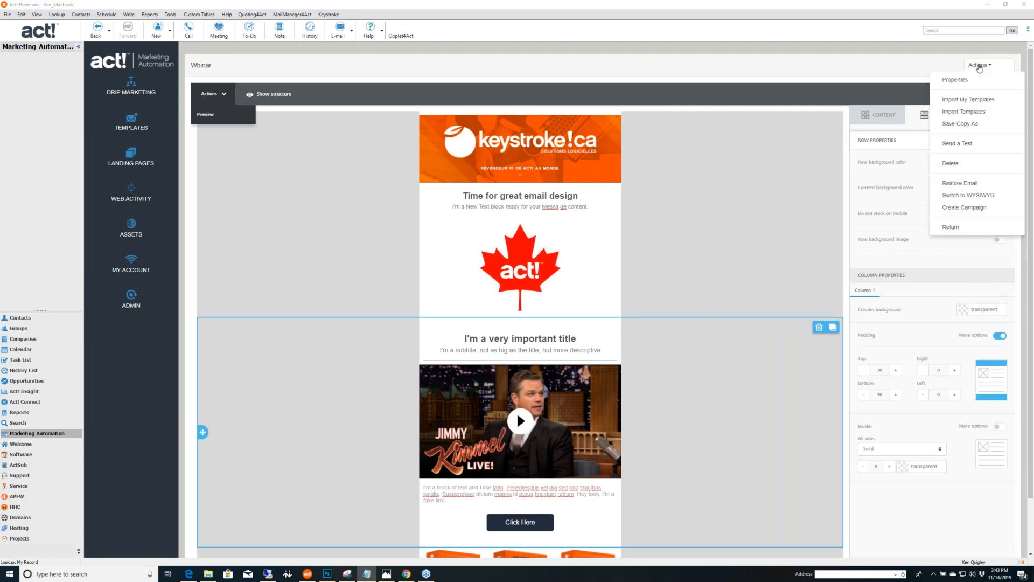
click(968, 144)
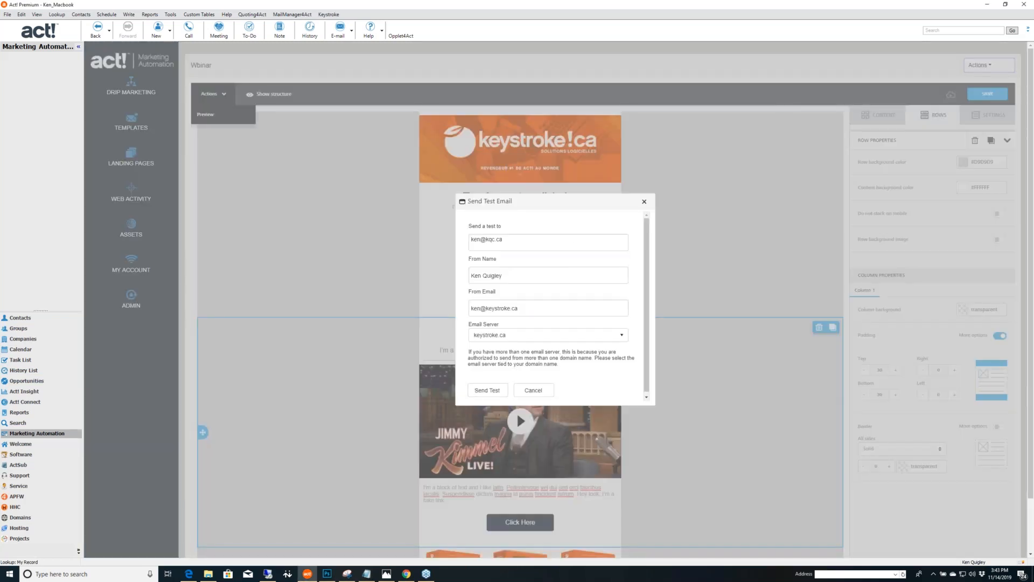
click(492, 392)
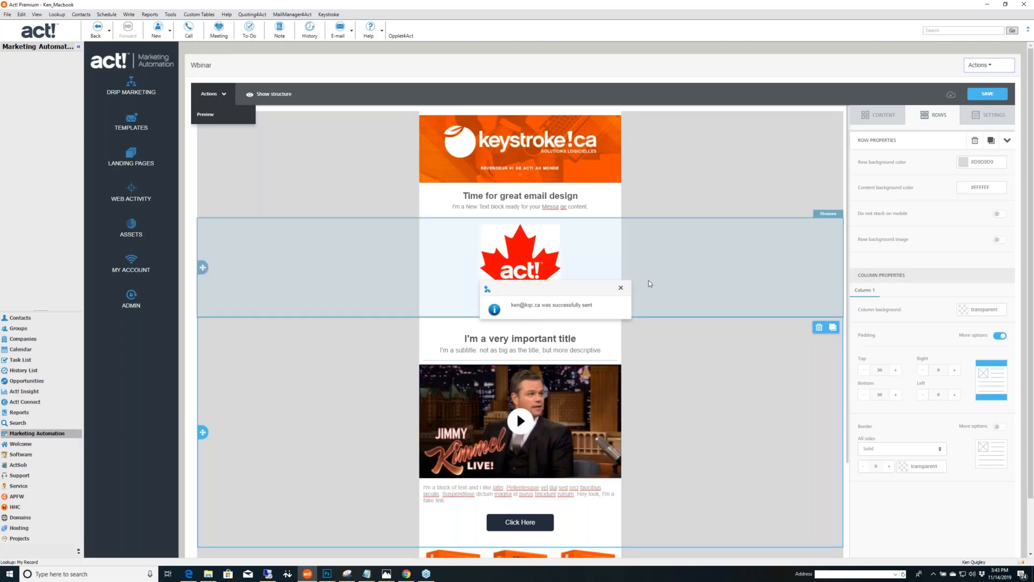
click(621, 290)
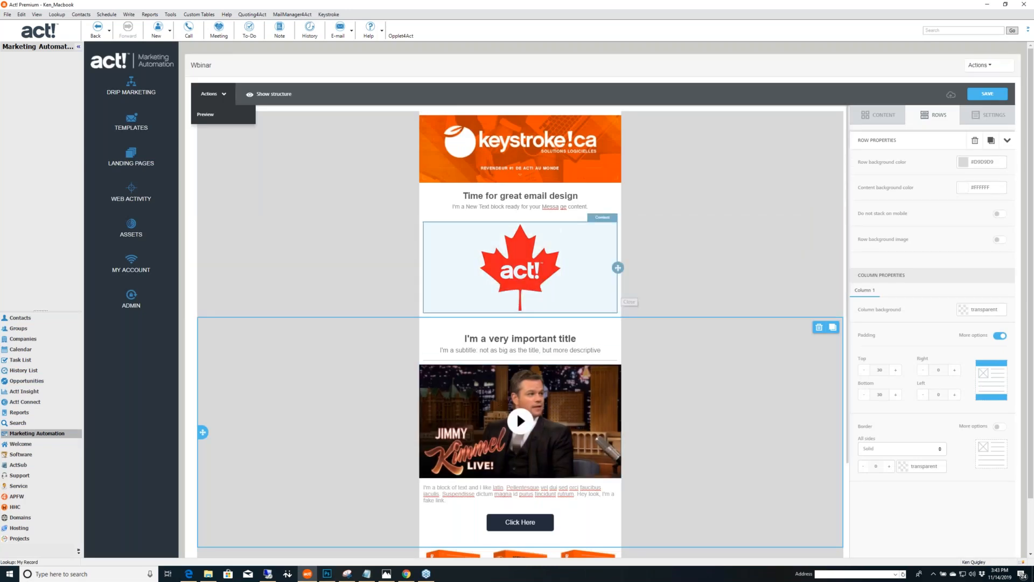
Switch to the Outlook inbox in the remote desktop session, bring its window into view and maximize it.
mouse_move(272, 576)
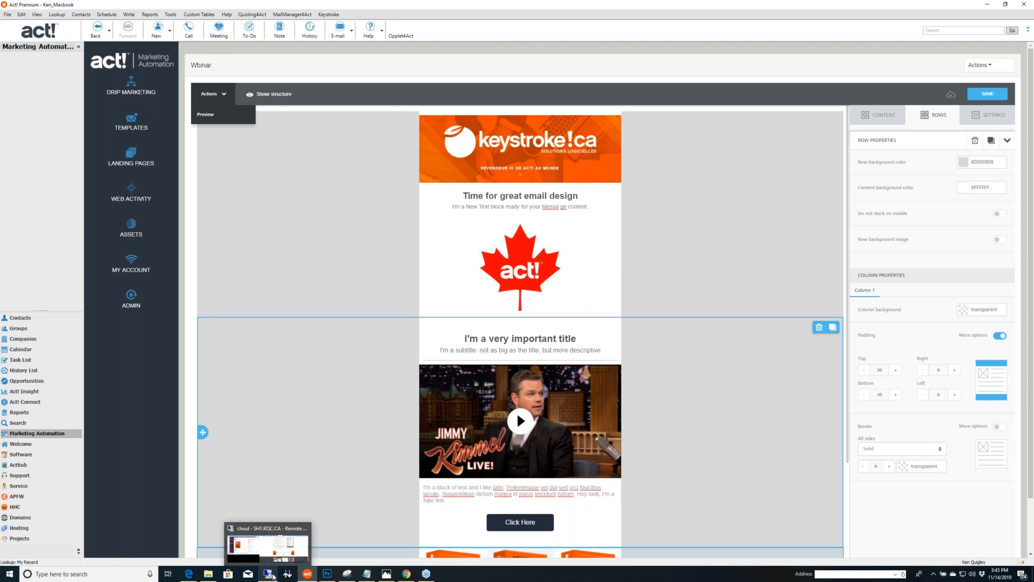
click(279, 556)
click(598, 5)
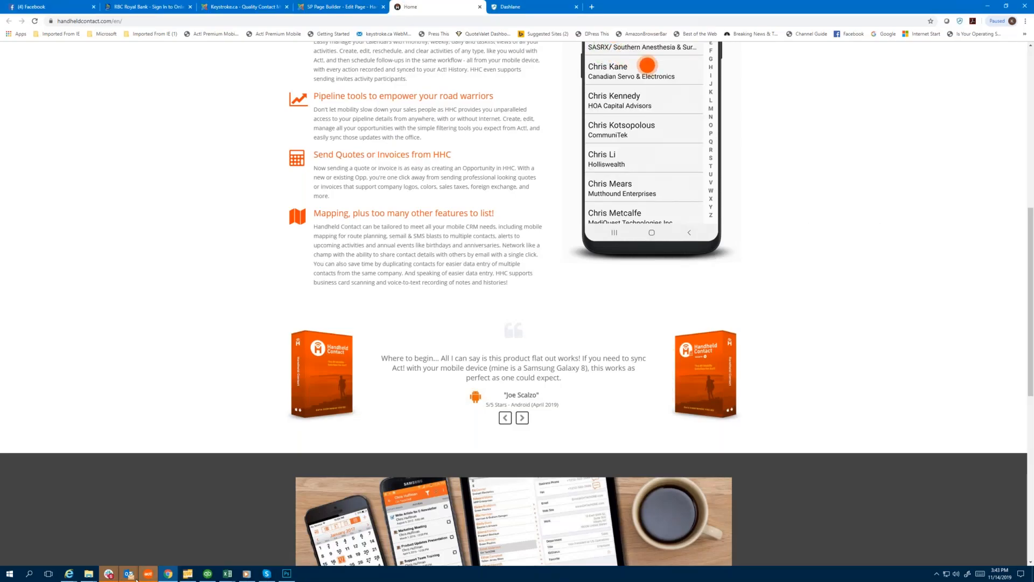
click(129, 574)
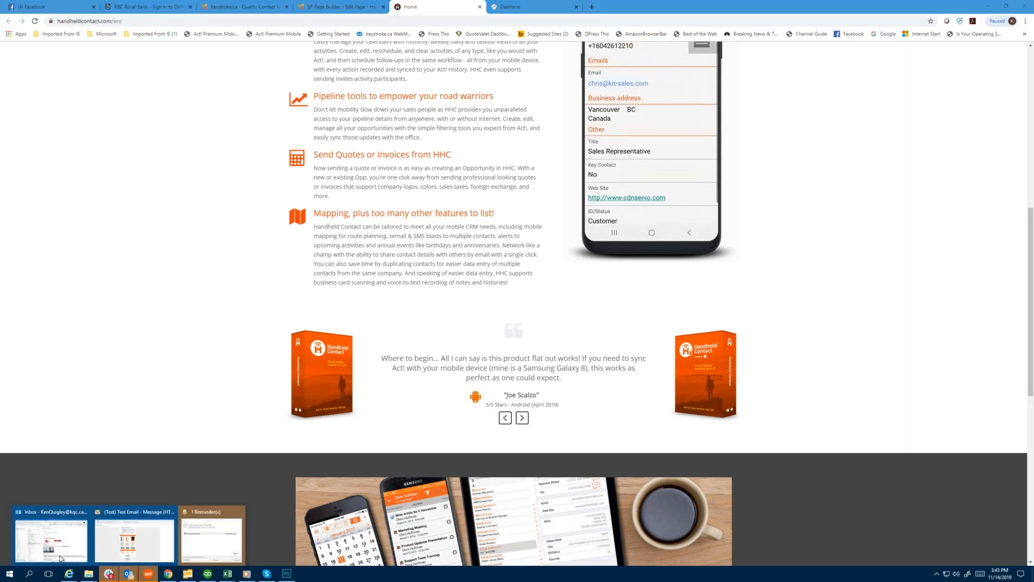
click(51, 537)
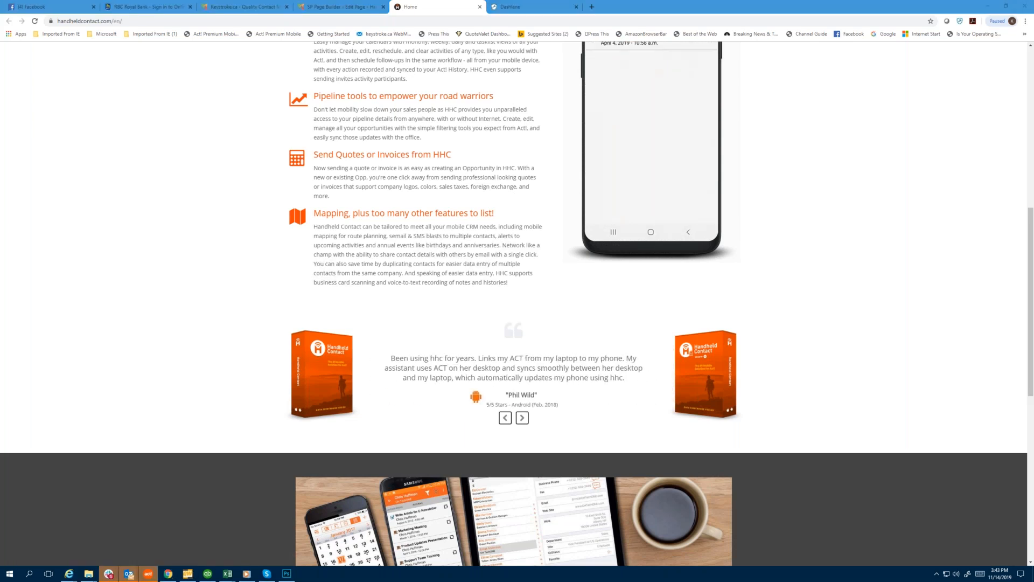
drag(0, 32, 566, 118)
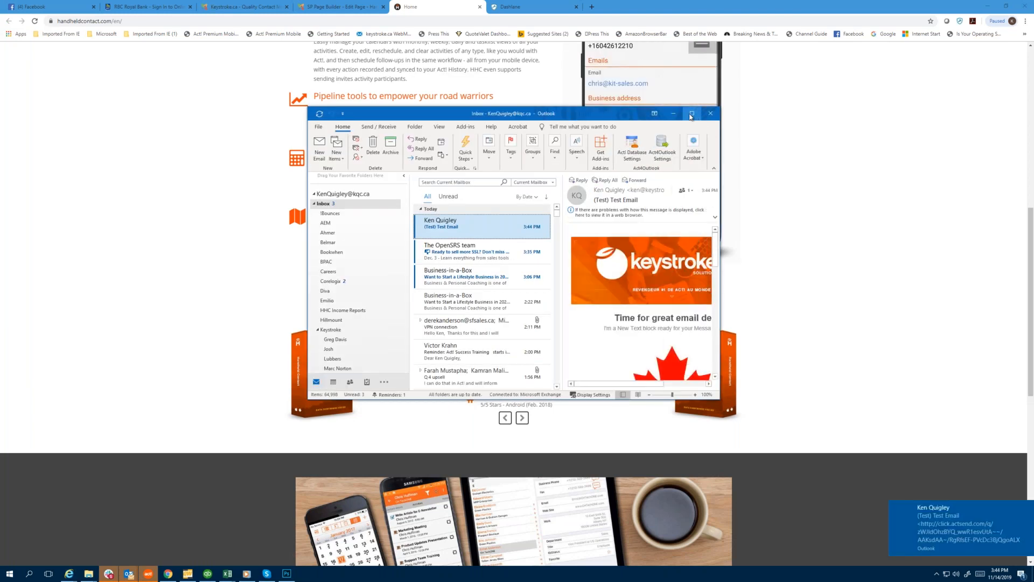
click(692, 114)
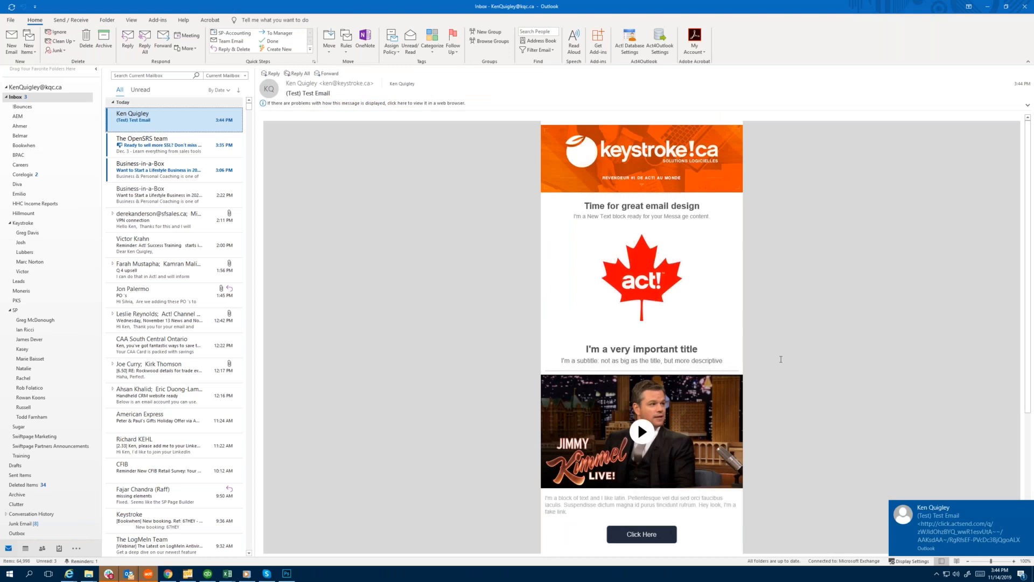
Examine the received test email from header to footer, checking the images, video, button, product boxes and social icons.
scroll(780, 359, down, 3)
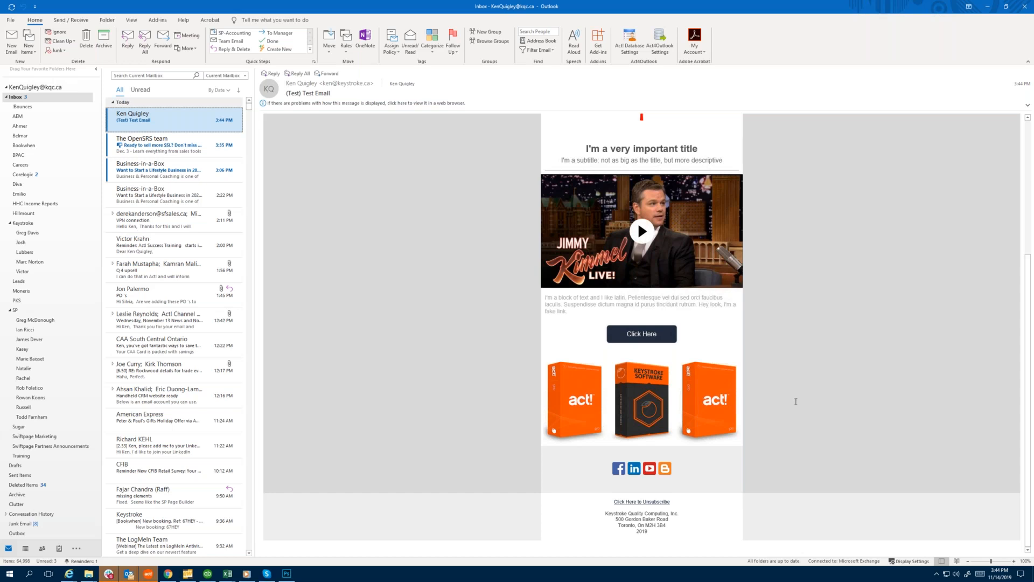
scroll(796, 401, up, 3)
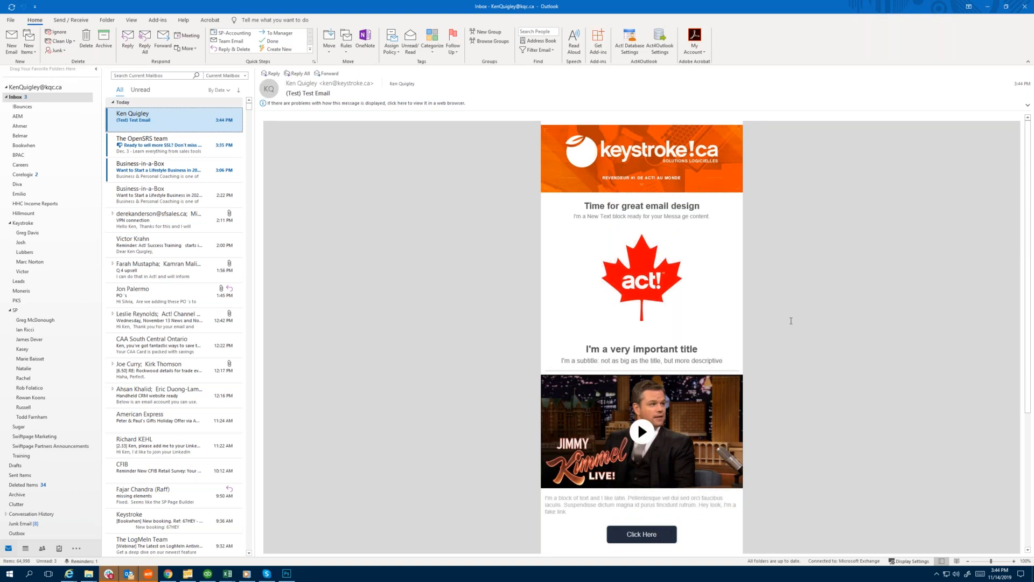
scroll(791, 320, down, 3)
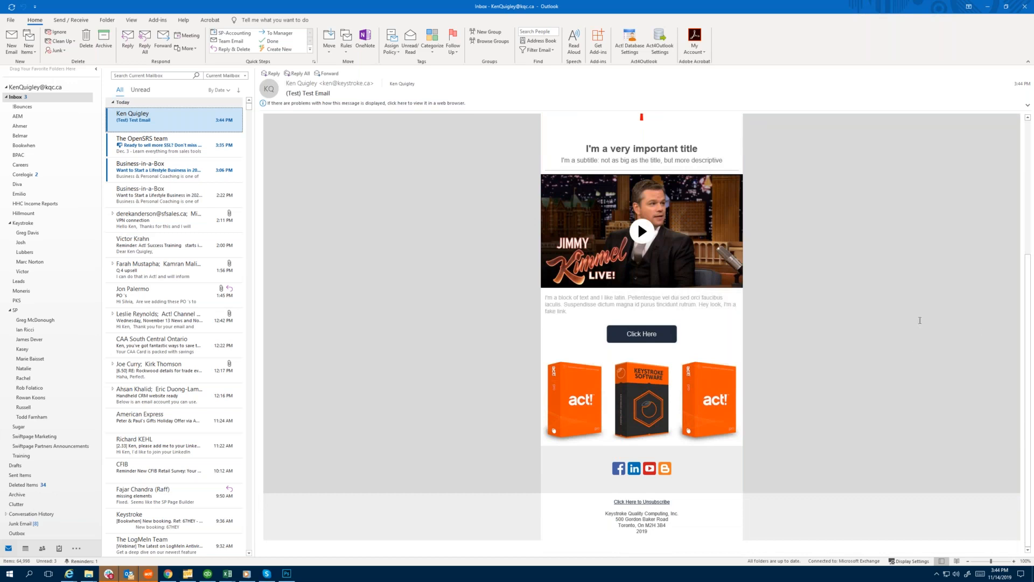
scroll(841, 324, up, 3)
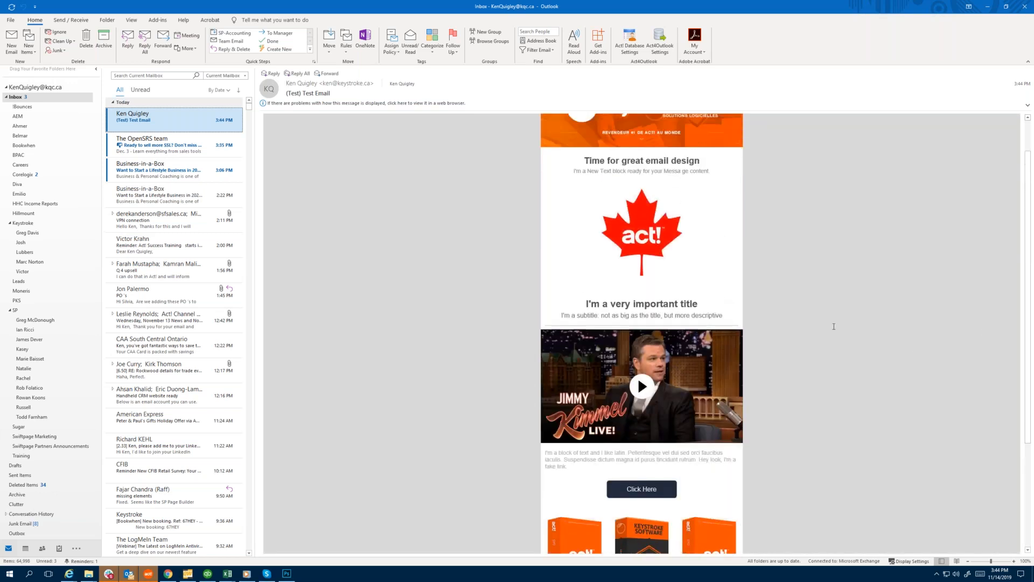
scroll(834, 327, up, 1)
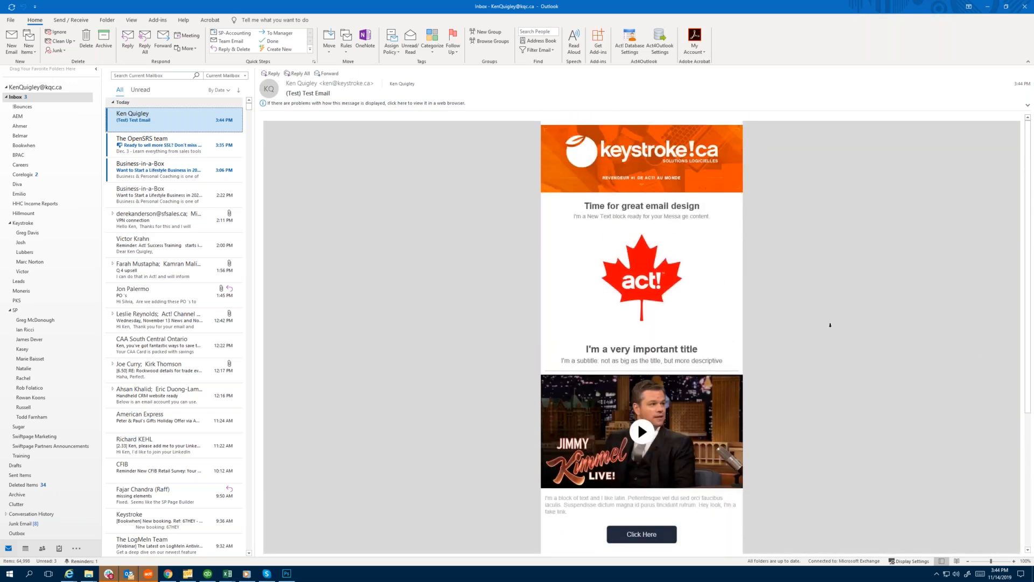
scroll(831, 325, down, 1)
scroll(831, 325, up, 1)
Restore and widen the Outlook window, check the test email at the smaller size, and return to Act!
click(1007, 7)
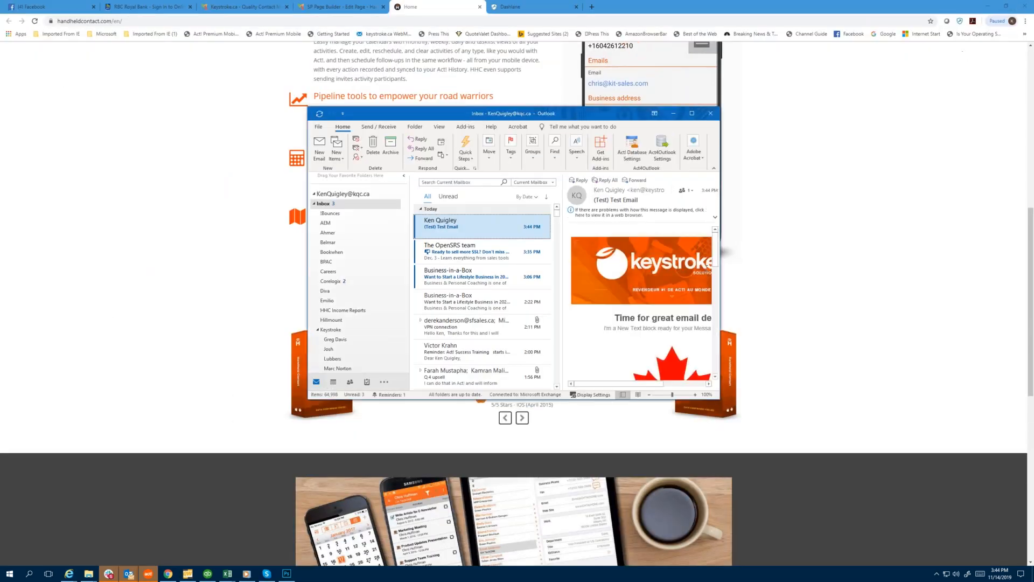
drag(721, 273, 798, 278)
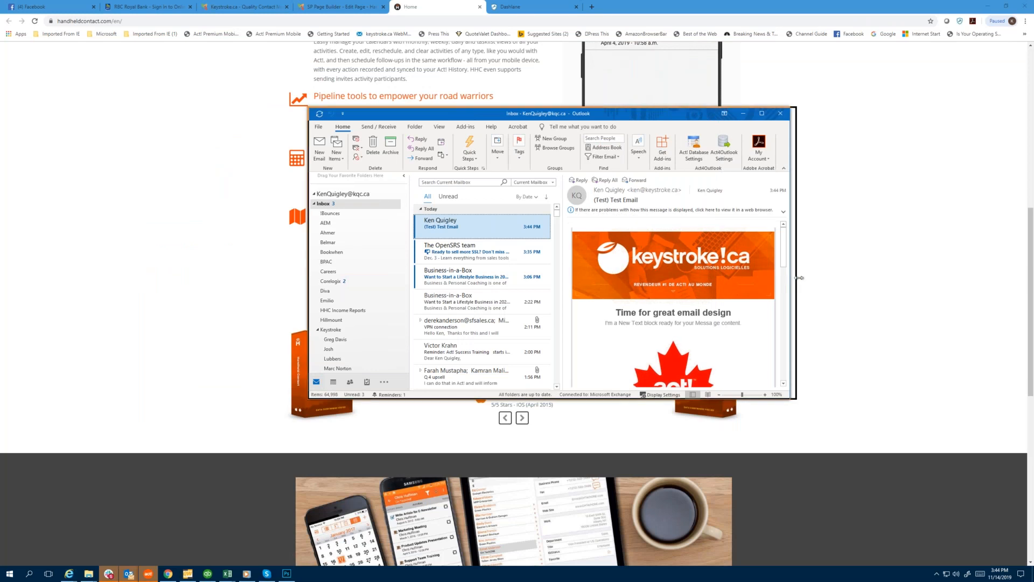
scroll(779, 298, down, 8)
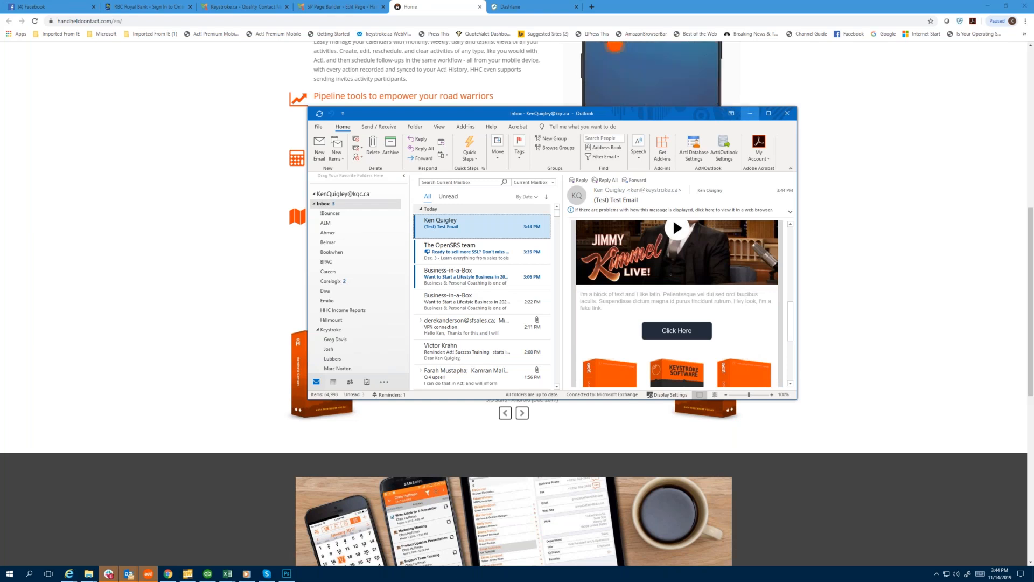
click(750, 113)
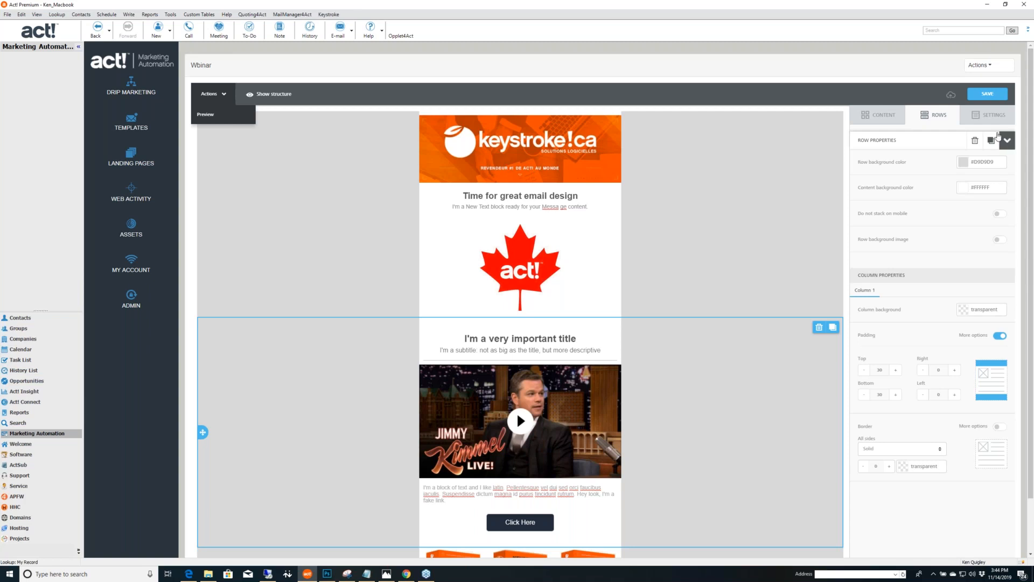
Start a campaign from this template with "Webinar Test" as campaign name and subject line, and the !!Keystroke Test Group list.
click(978, 66)
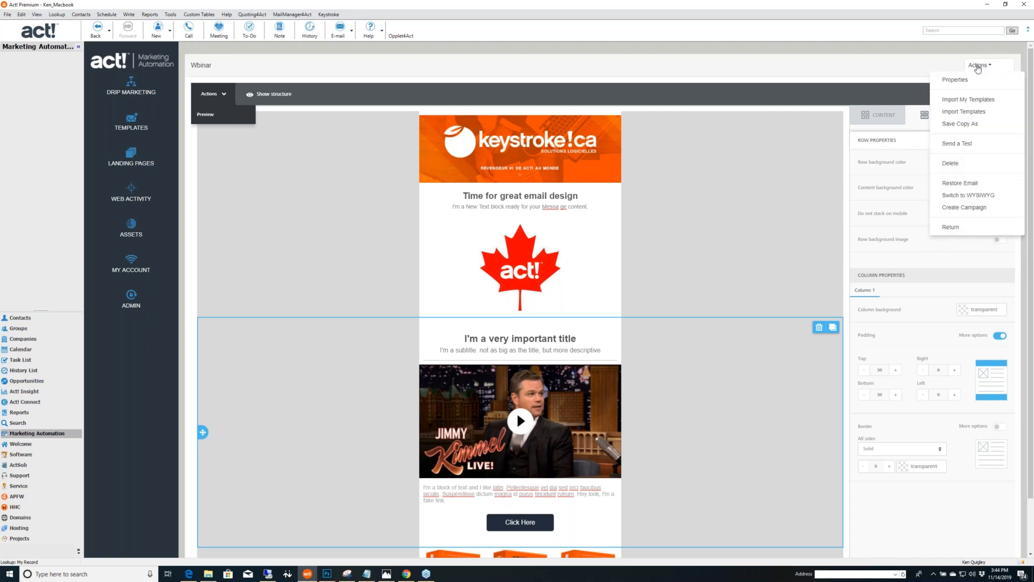
click(980, 210)
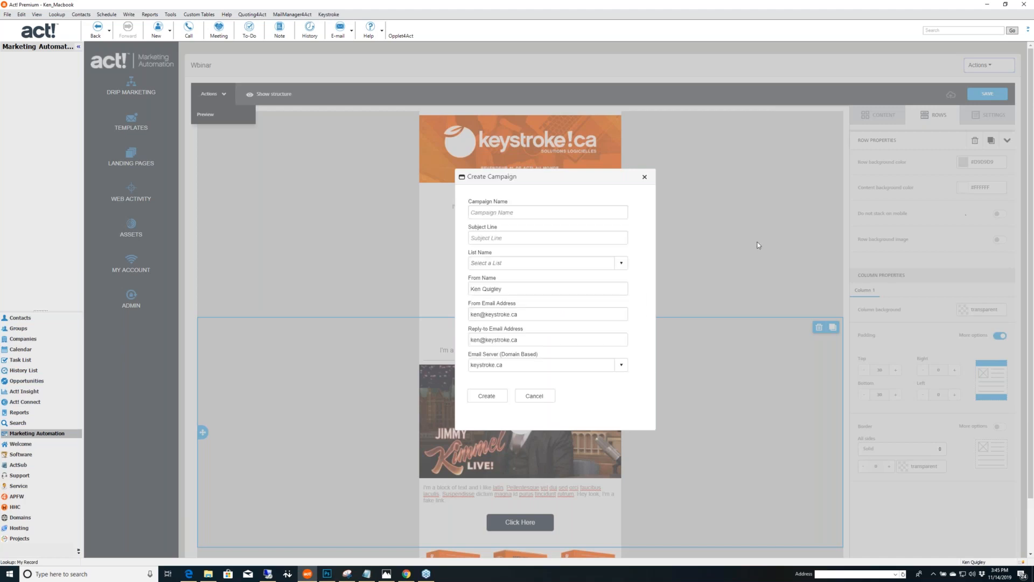
click(528, 215)
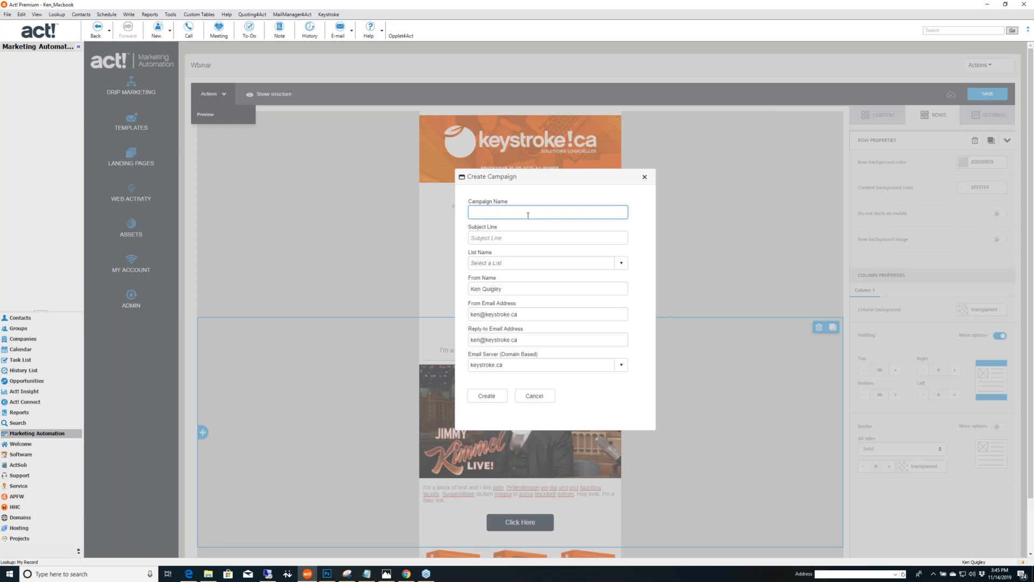
text(Webinar Test)
key(Tab)
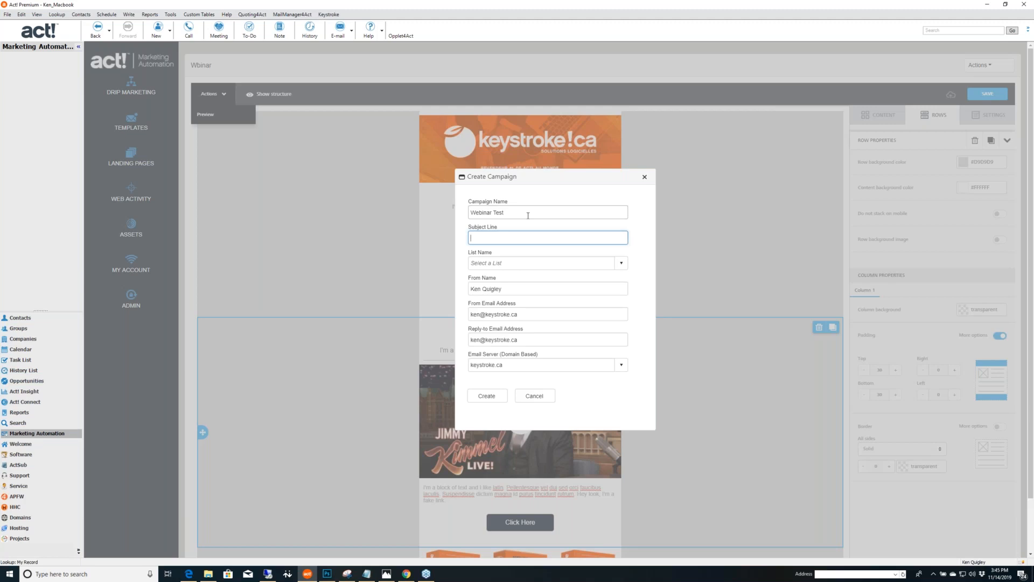
text(Webinar Test)
key(Tab)
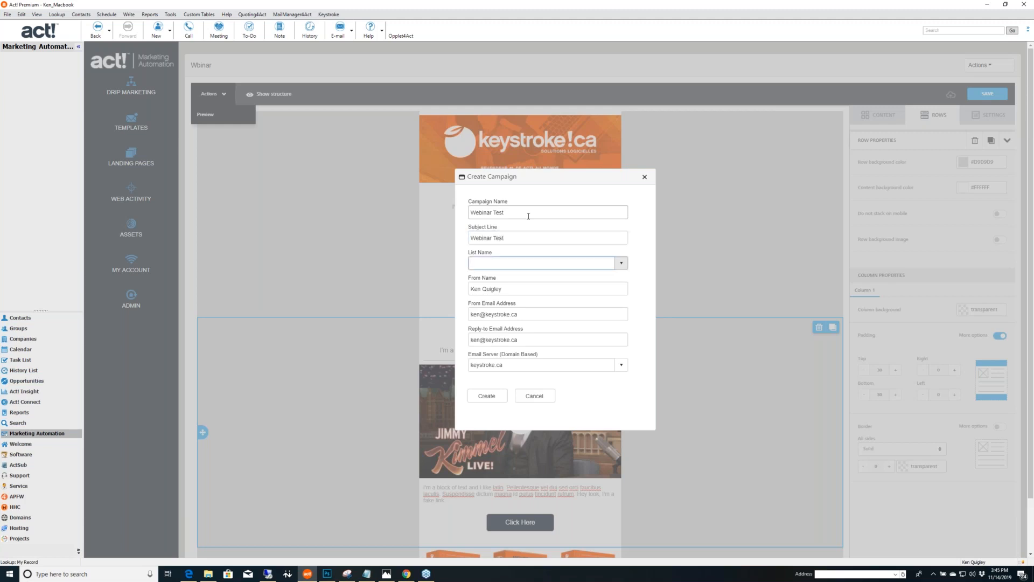
click(621, 265)
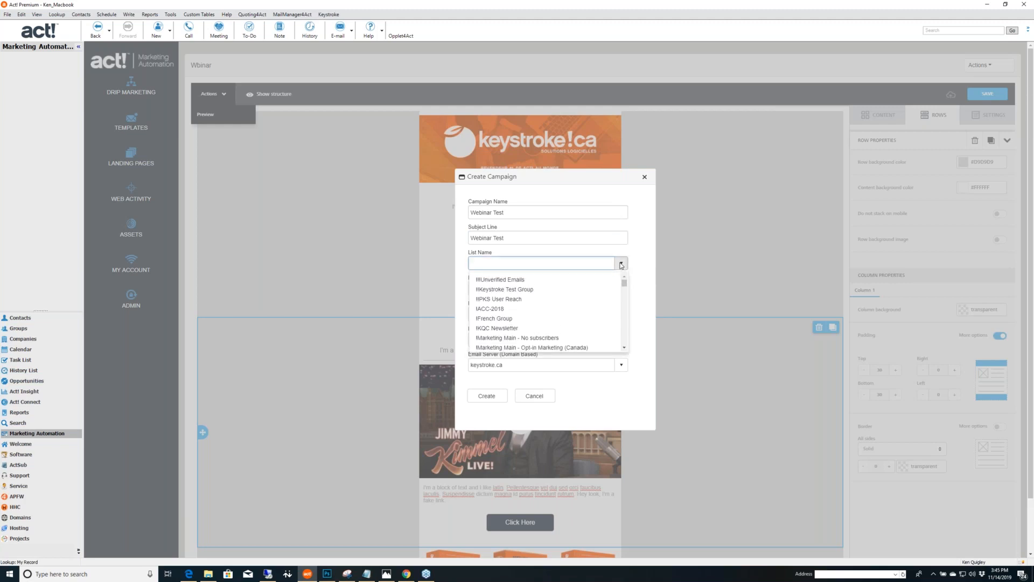
click(555, 291)
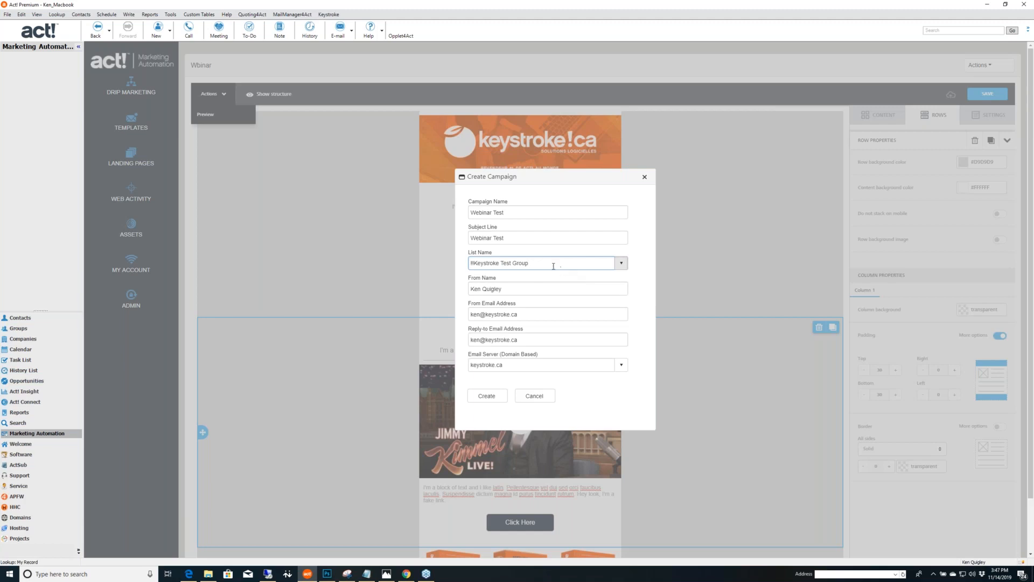
Switch to Act! in the remote desktop session, view the contacts in the !!Keystroke Test Group, and return to the local campaign form.
click(270, 575)
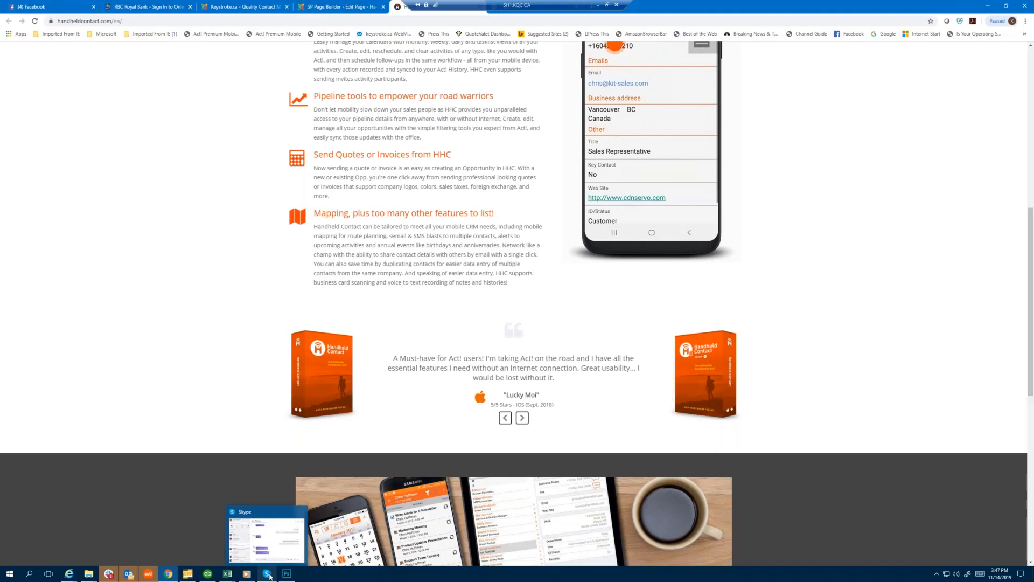
click(155, 575)
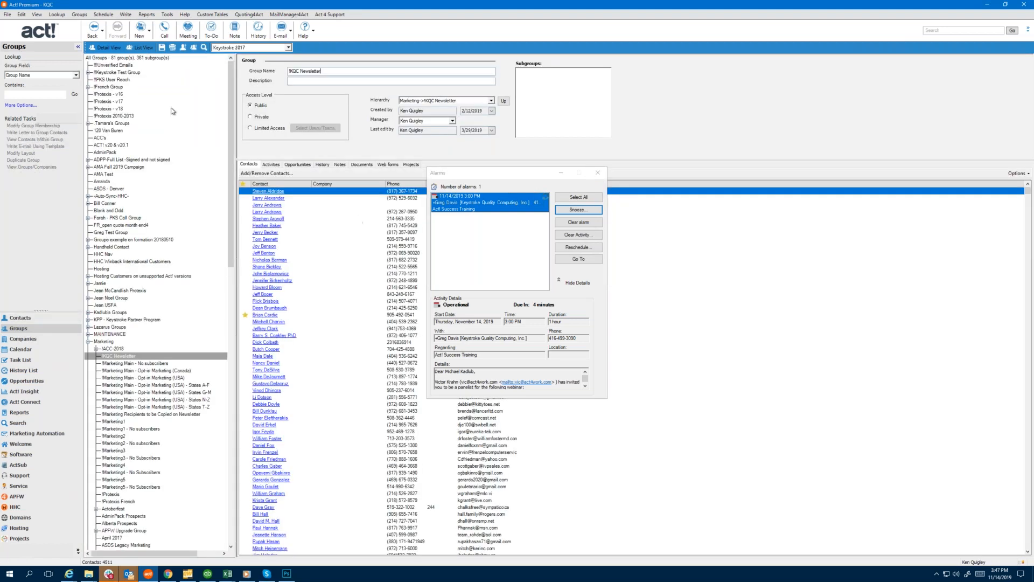
click(132, 74)
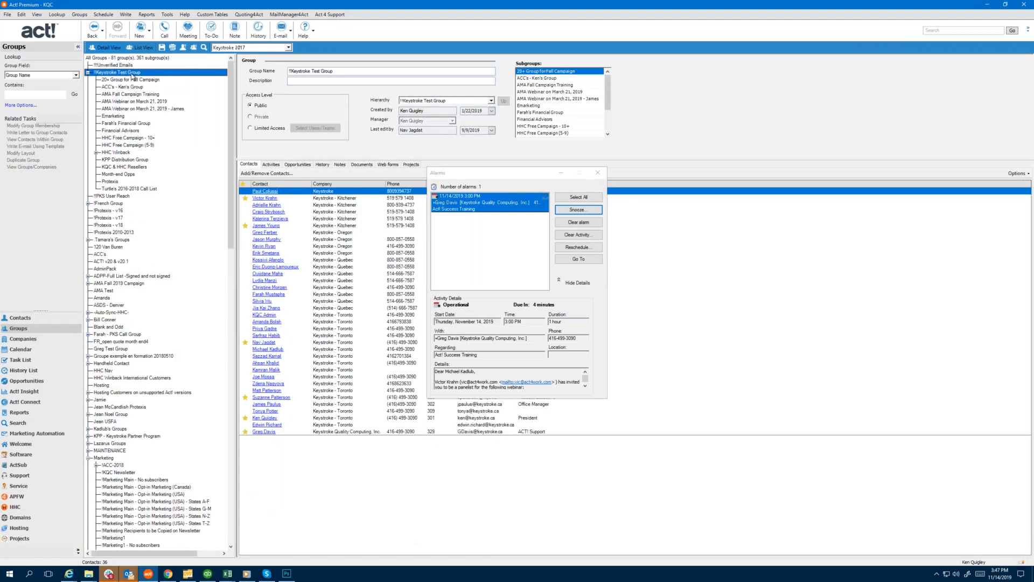
mouse_move(578, 4)
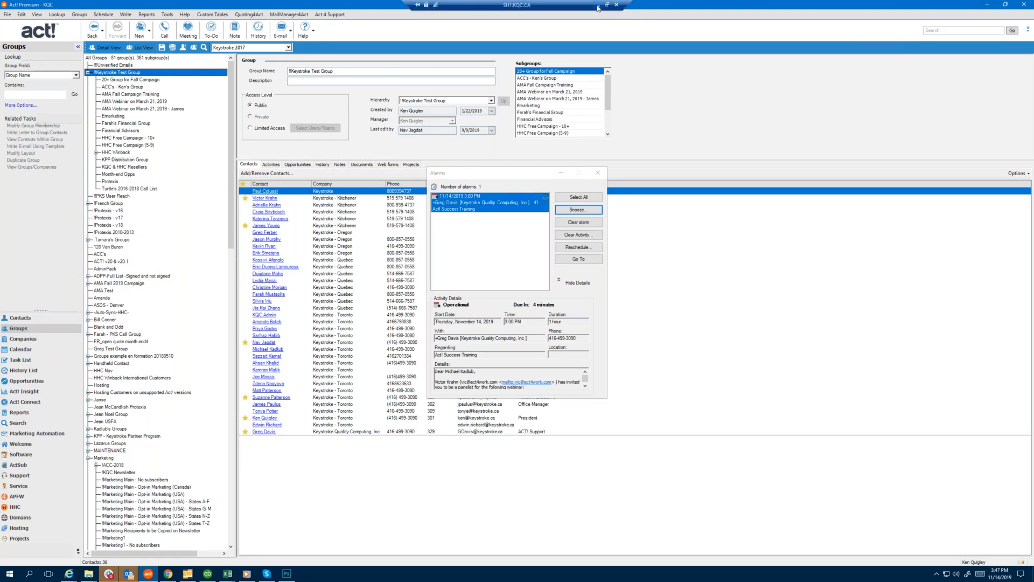
click(597, 6)
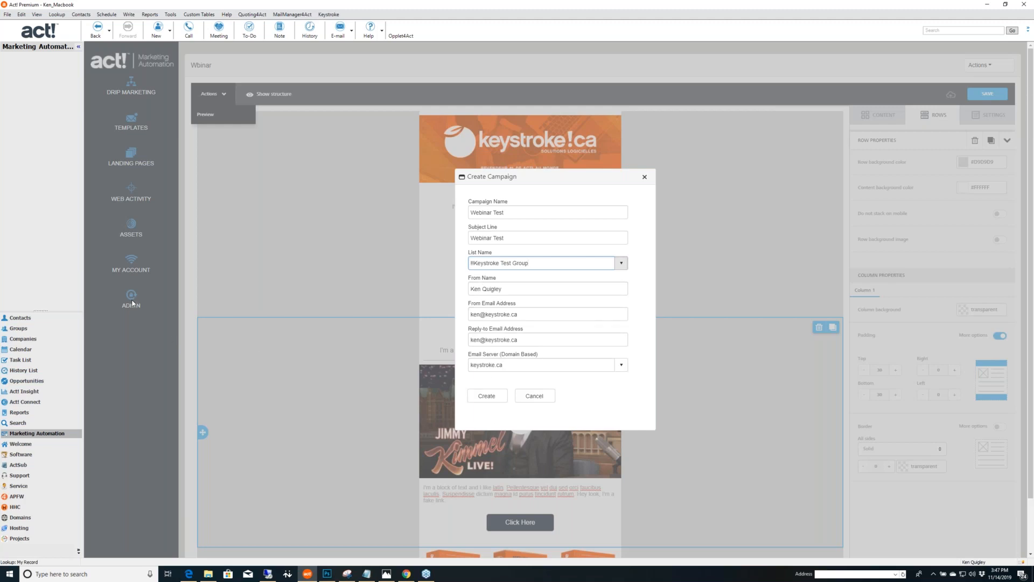
Create the Webinar Test campaign and activate it.
click(490, 398)
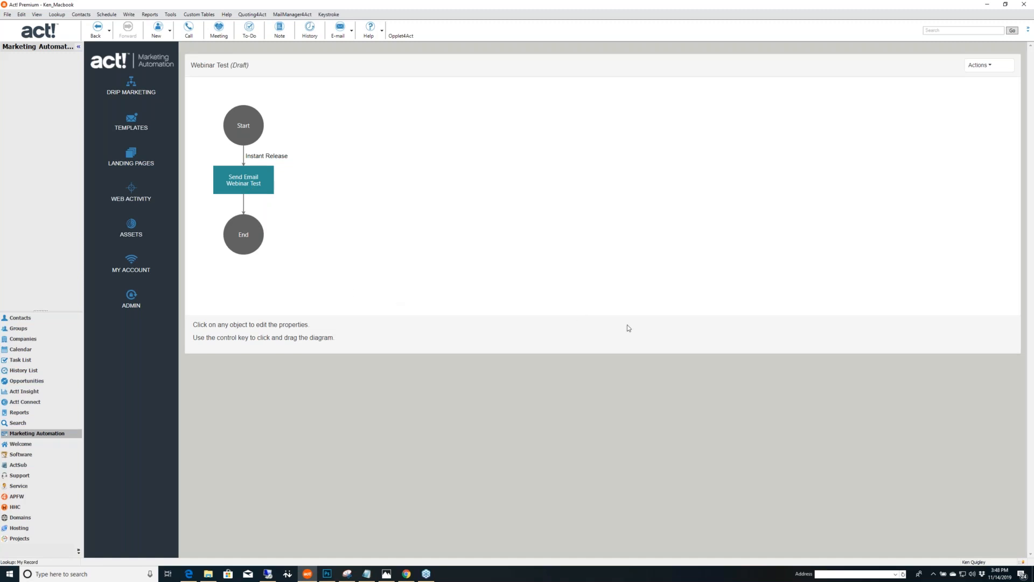
click(979, 66)
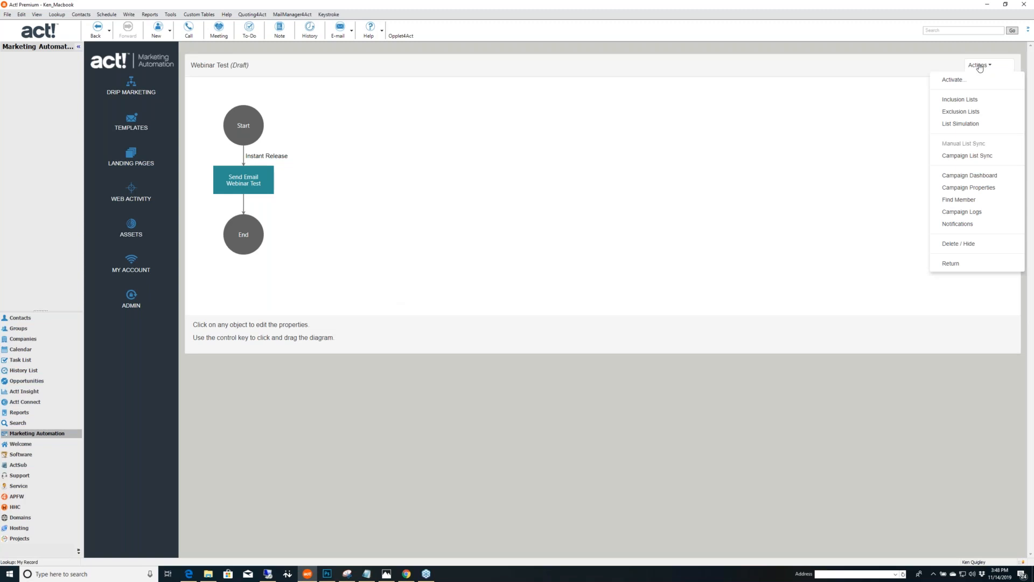
click(952, 80)
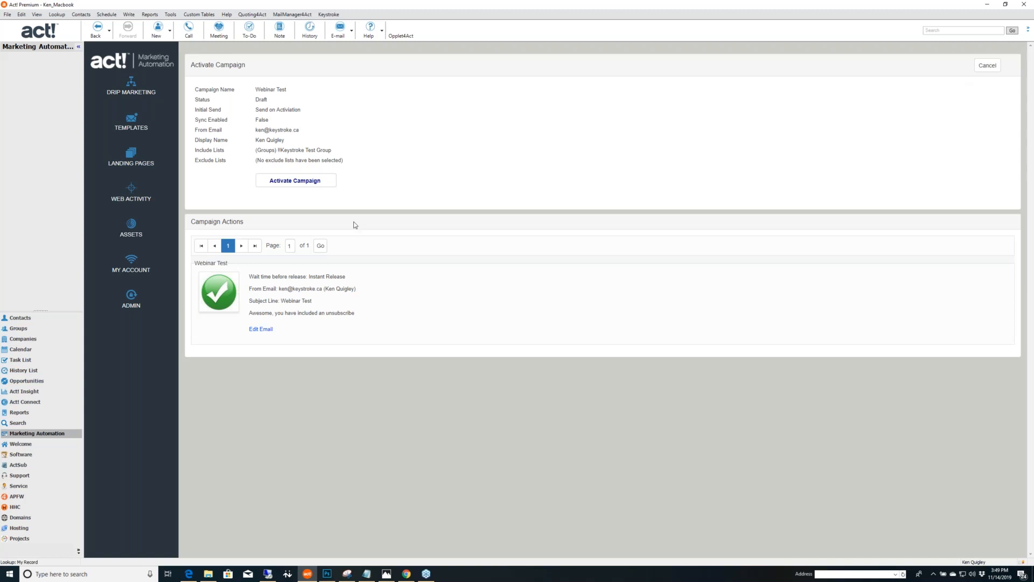
click(295, 182)
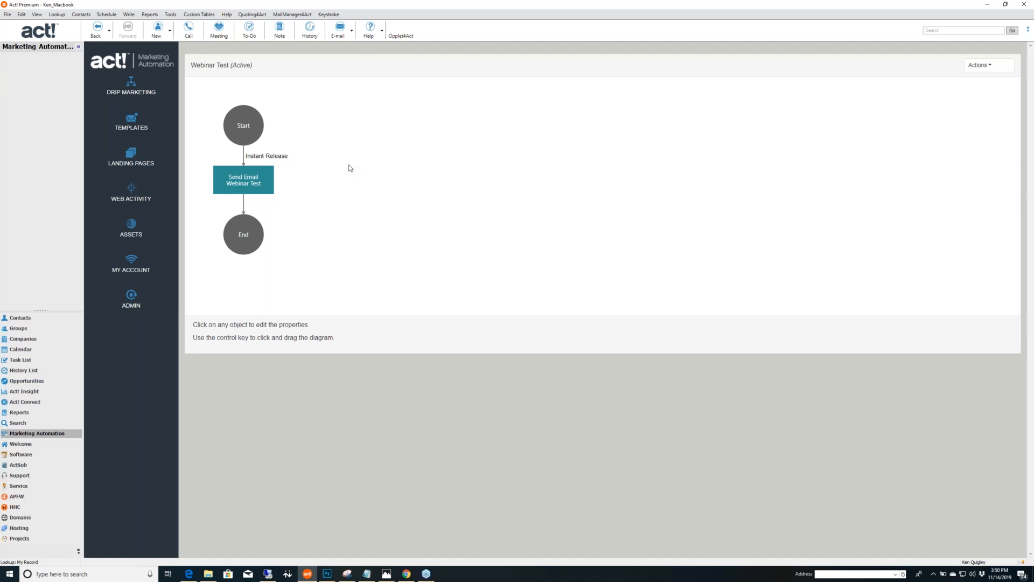
Open the Webinar Test campaign dashboard and review its path results, email statistics, activity chart and last transactions.
click(990, 65)
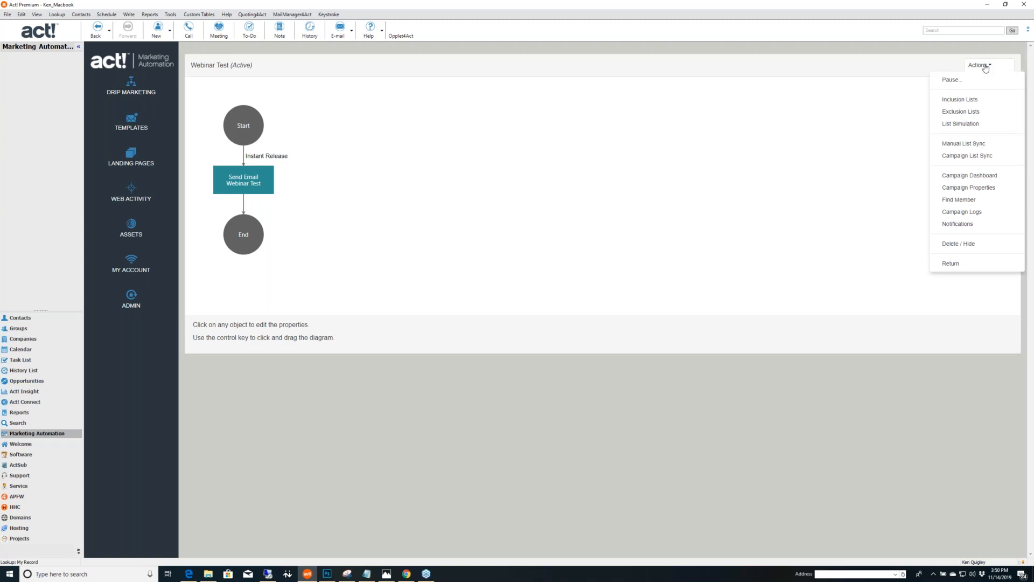
click(992, 179)
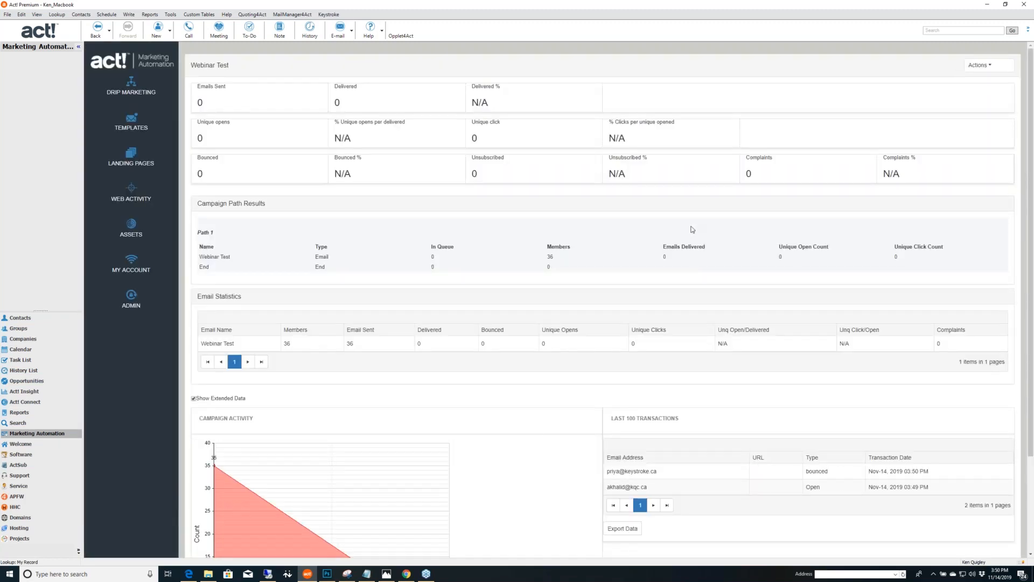
scroll(541, 277, down, 1)
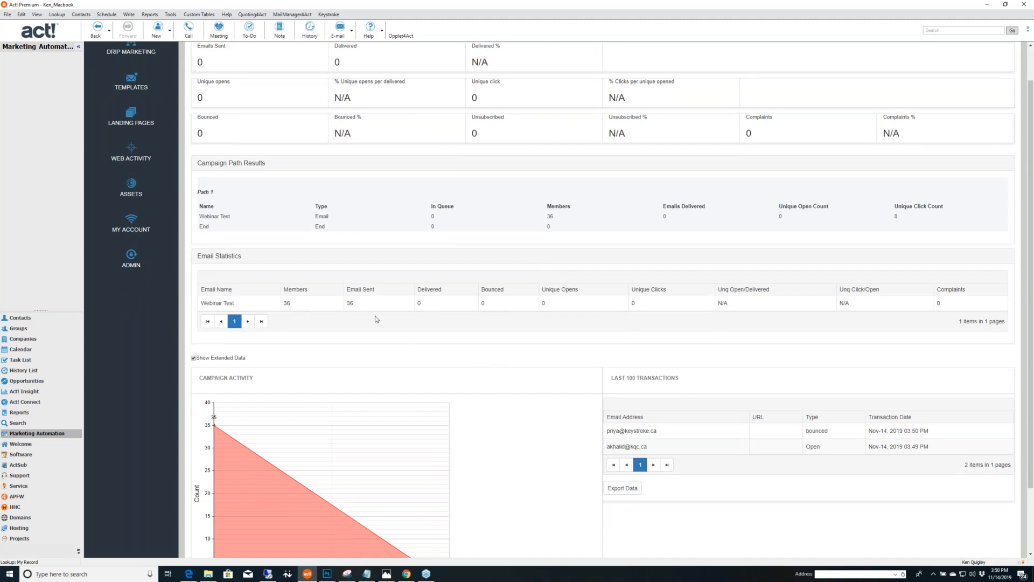
scroll(397, 310, up, 1)
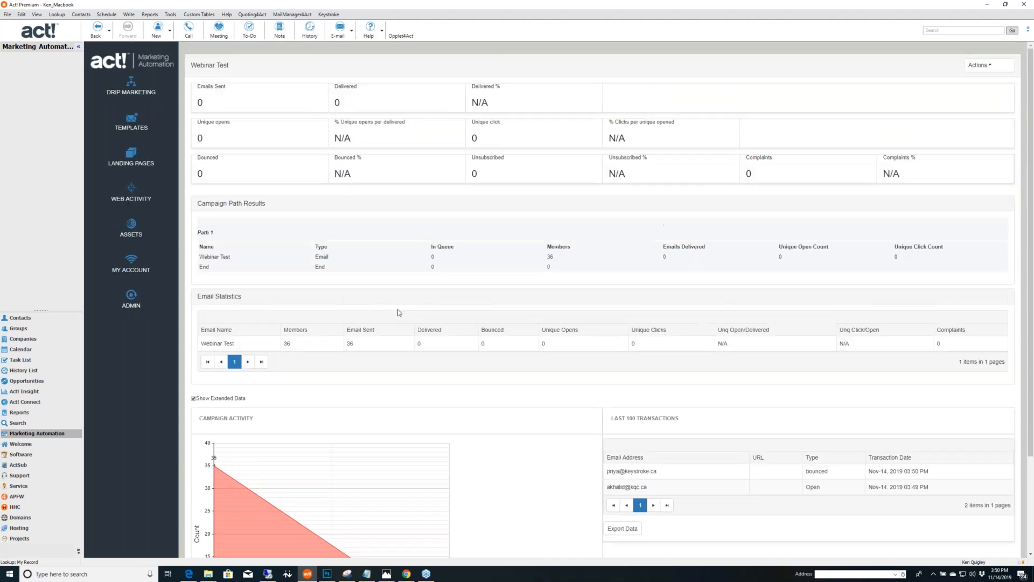
scroll(398, 311, down, 3)
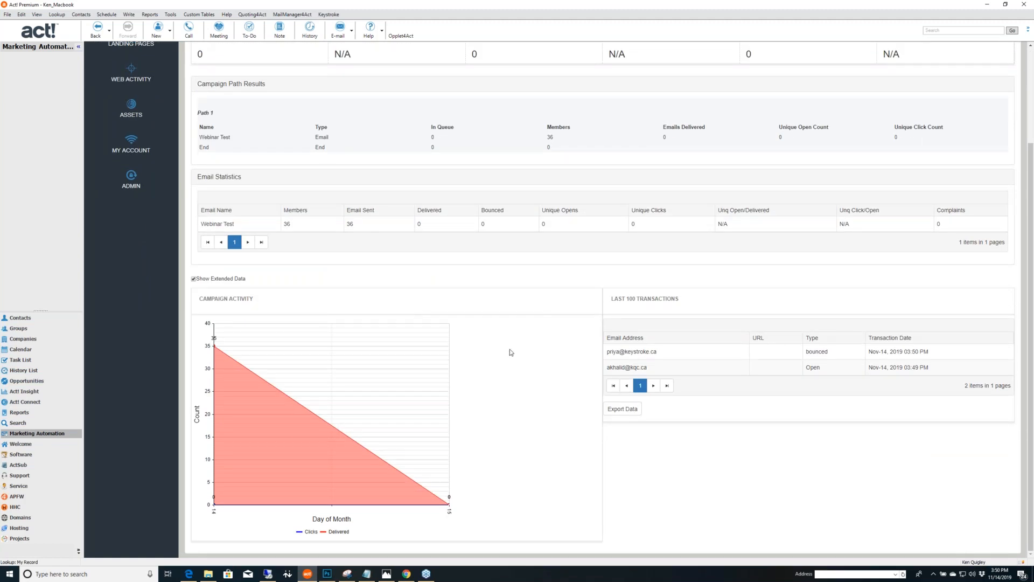
scroll(509, 349, up, 3)
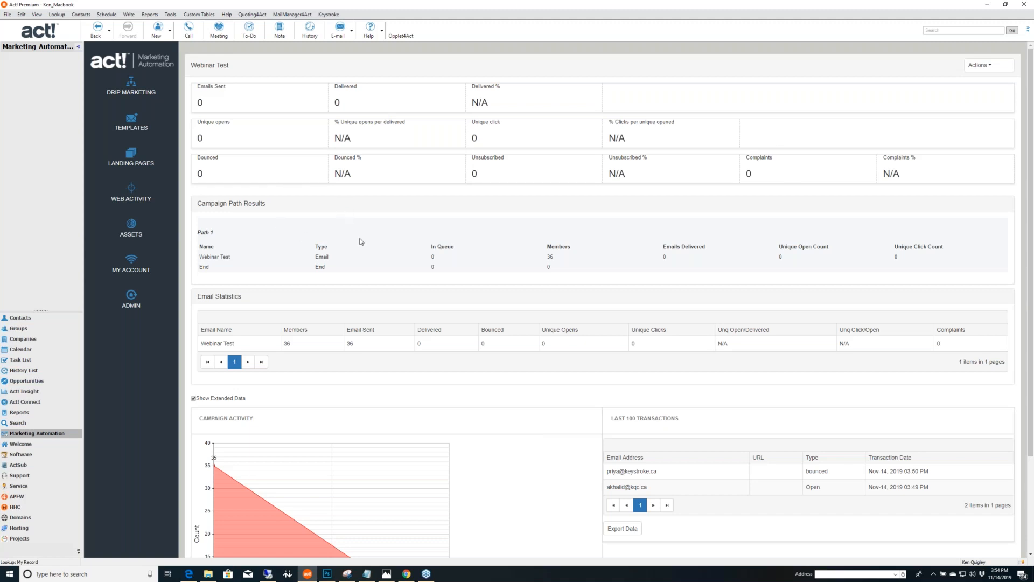
Go to the email templates list, then open Manage Users and bring up the optional permissions of the first inactive Standard user.
click(129, 129)
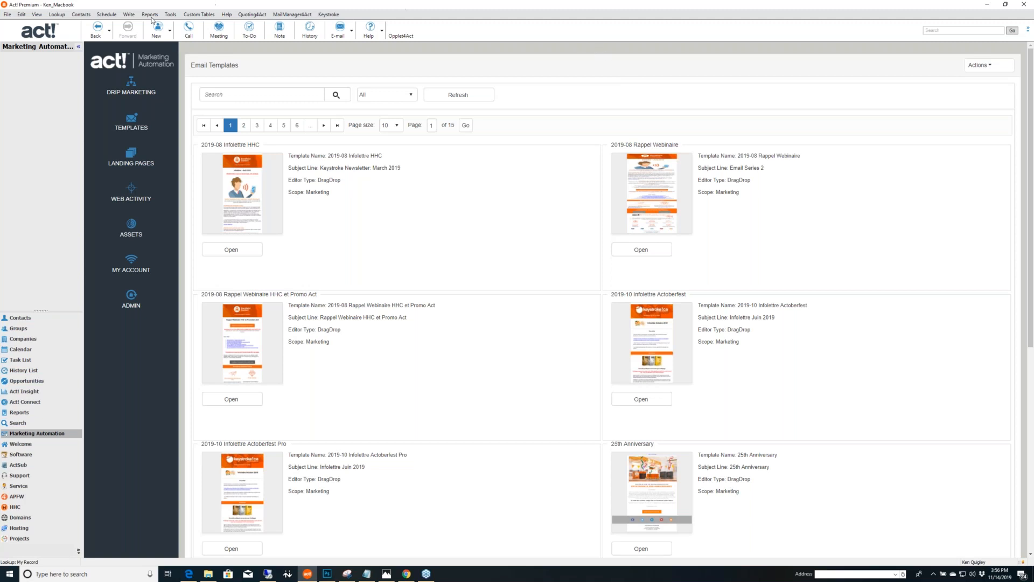
click(173, 15)
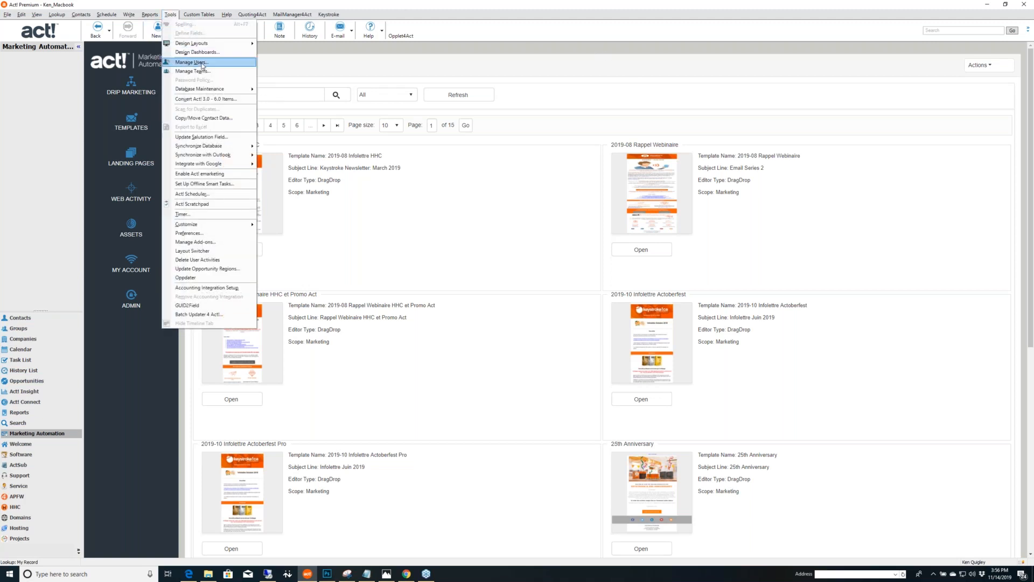
click(342, 88)
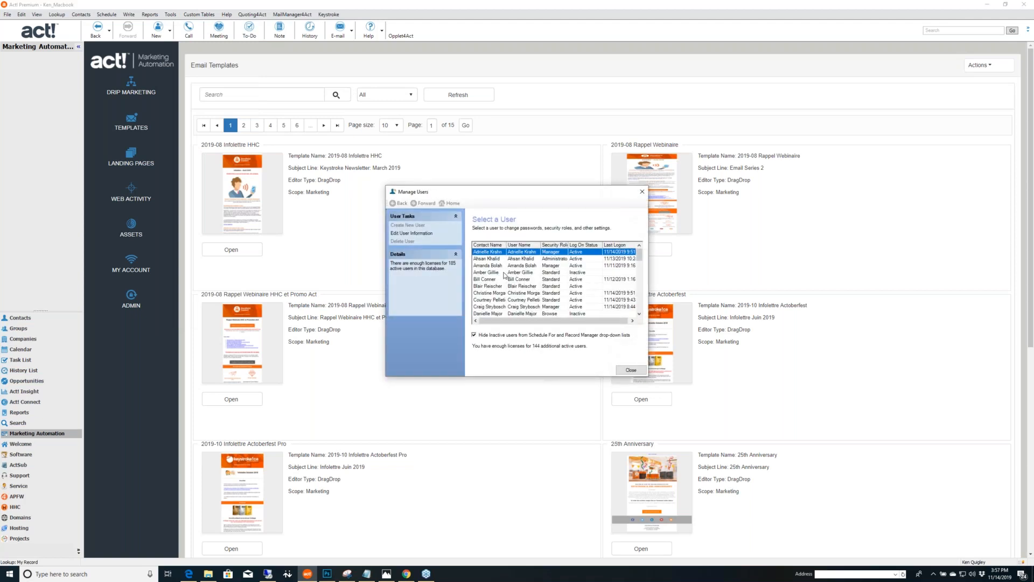
double_click(496, 273)
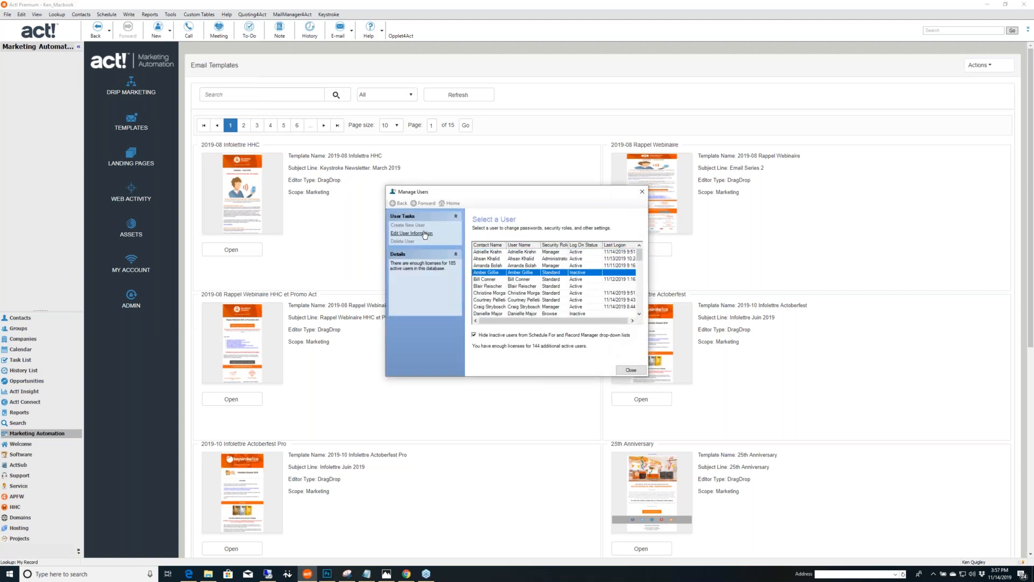
click(560, 370)
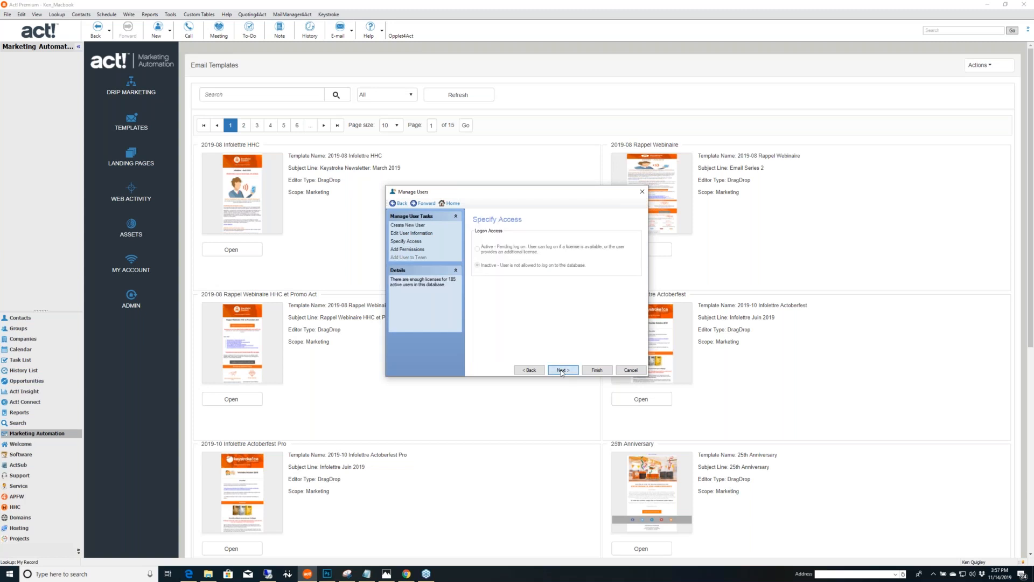
click(558, 372)
Look through the available AMA permissions, including AMA Assets and AMA Campaigns, then cancel the user edit and close Manage Users.
click(506, 318)
scroll(505, 318, down, 1)
click(507, 313)
scroll(507, 316, down, 2)
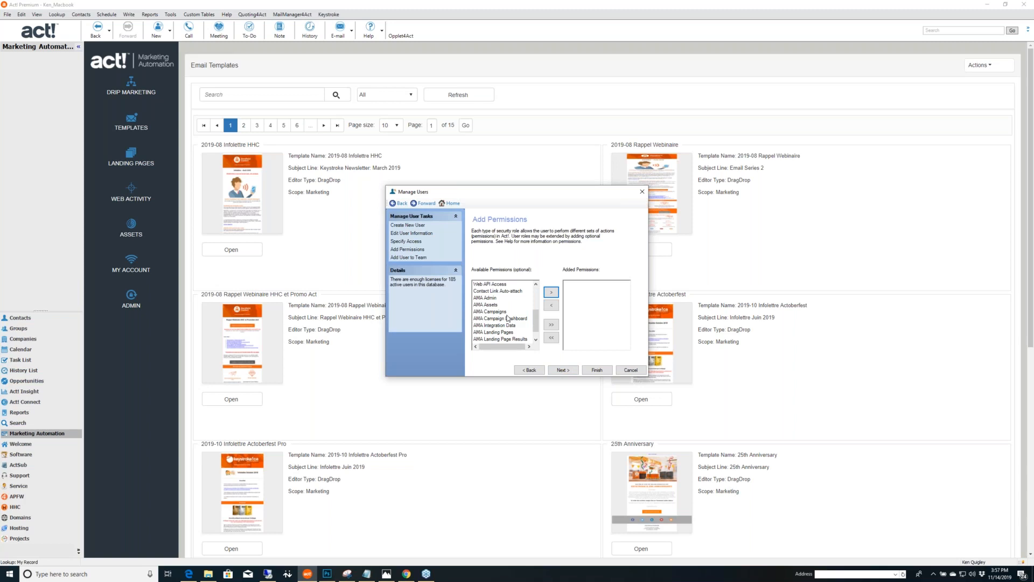
click(502, 305)
scroll(516, 318, down, 1)
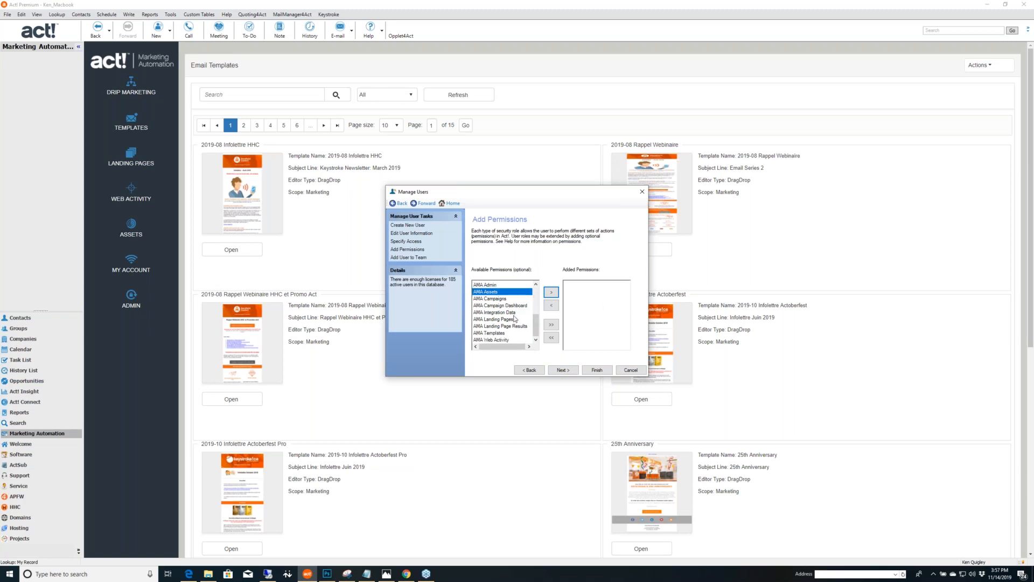
click(504, 299)
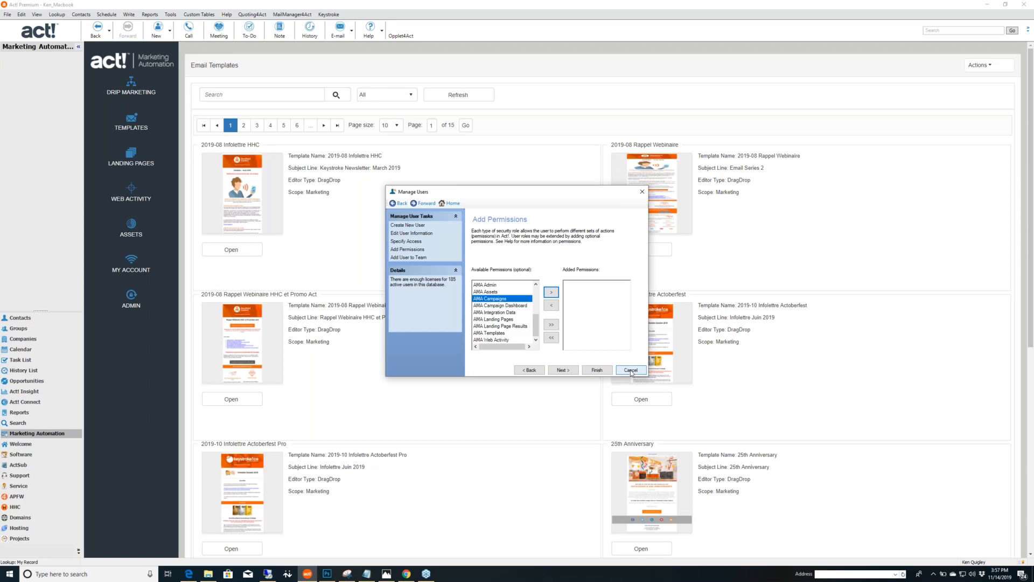
scroll(492, 335, down, 2)
scroll(491, 335, up, 2)
click(632, 371)
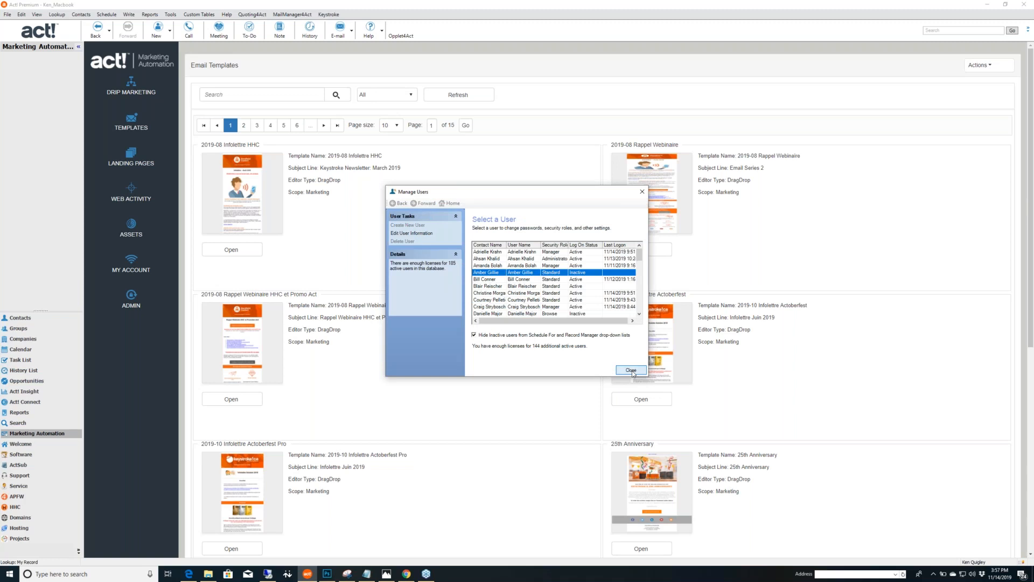
click(632, 371)
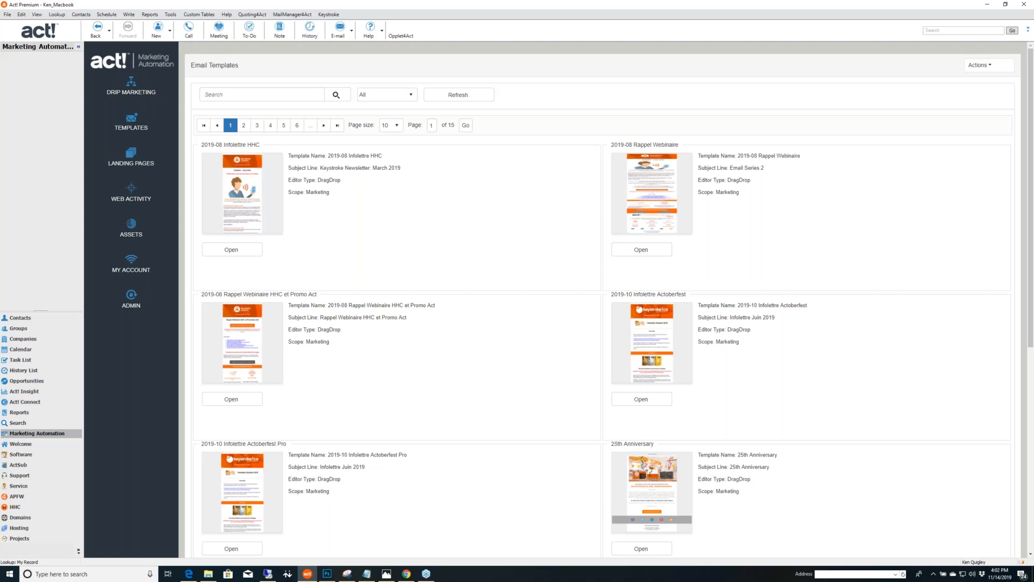
click(367, 573)
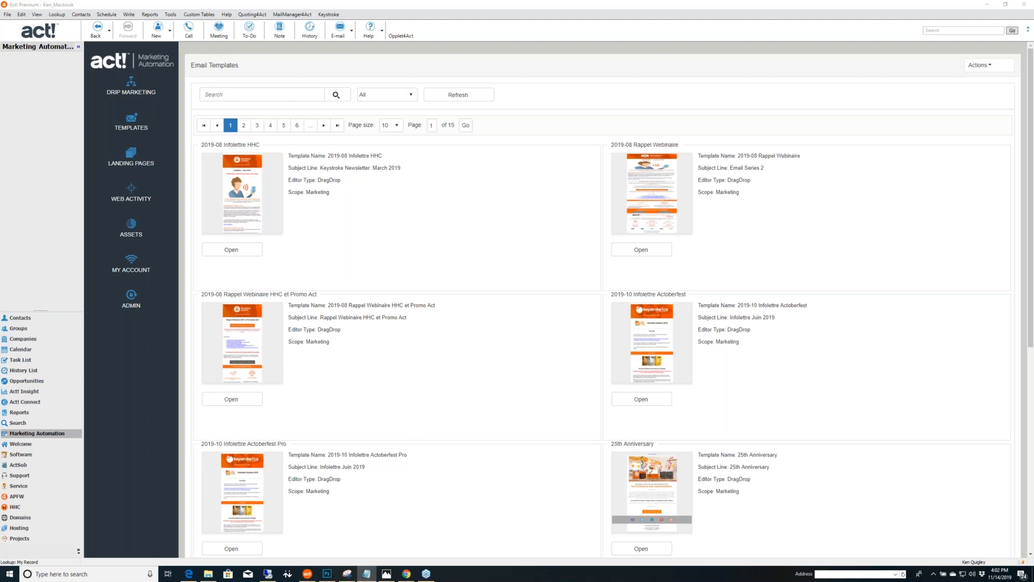